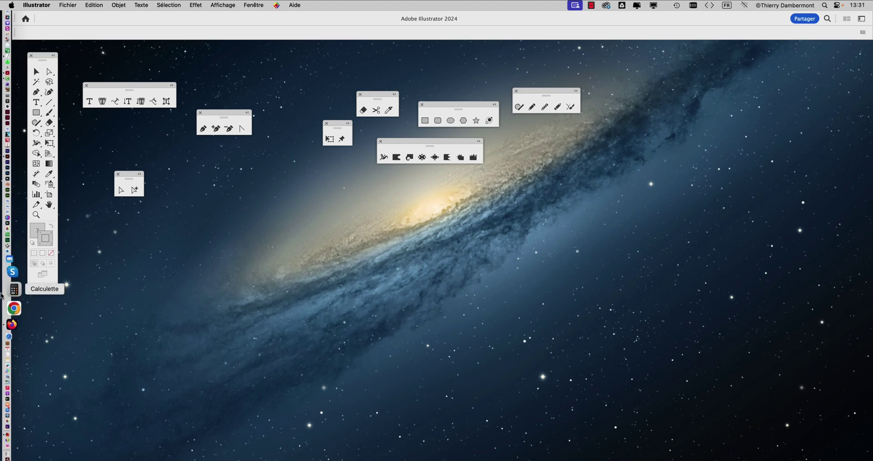
Step: Switch to Firefox and search for "cat face" with Bing in a new tab
left_click(20, 305)
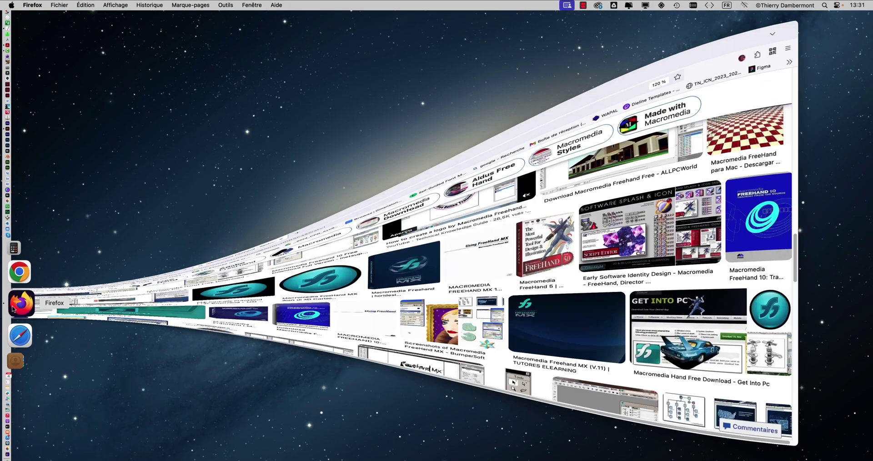
left_click(372, 21)
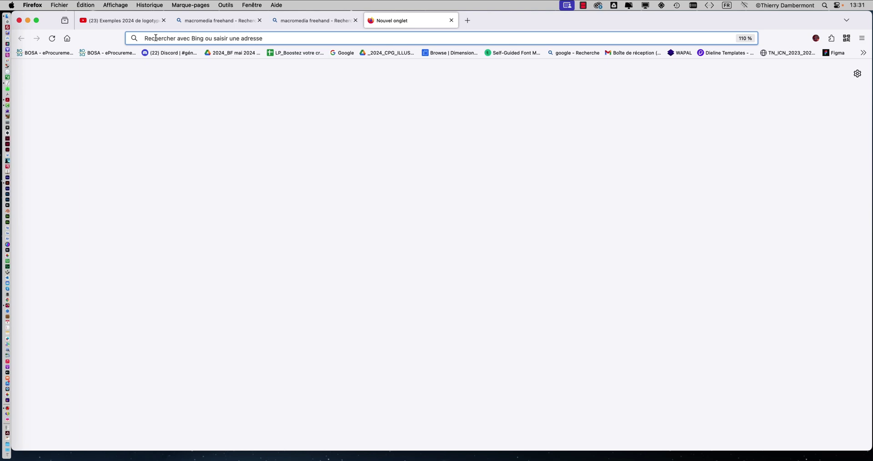
type("cat face")
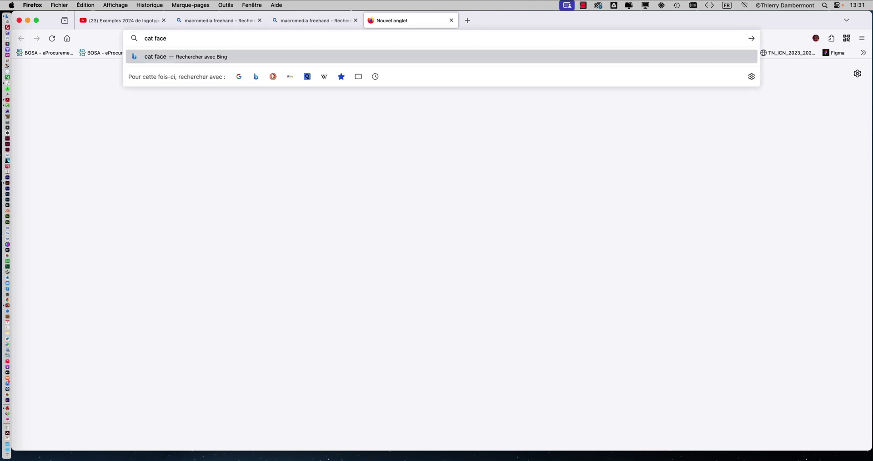
key("Return")
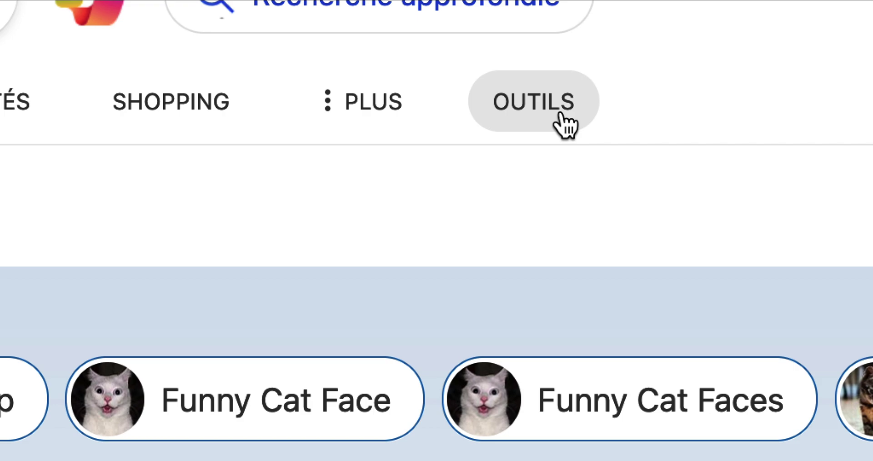
Step: Show the image results for "cat face" and filter them by the public domain licence (Domaine public)
left_click(562, 119)
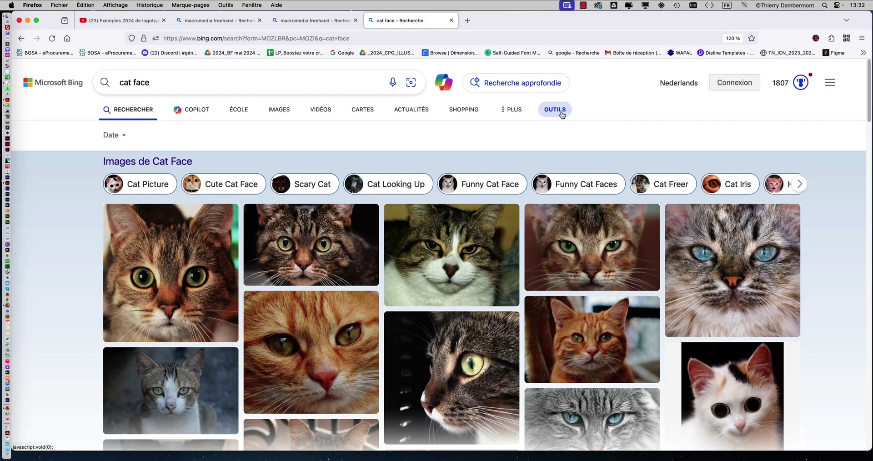
left_click(562, 114)
left_click(562, 115)
left_click(287, 110)
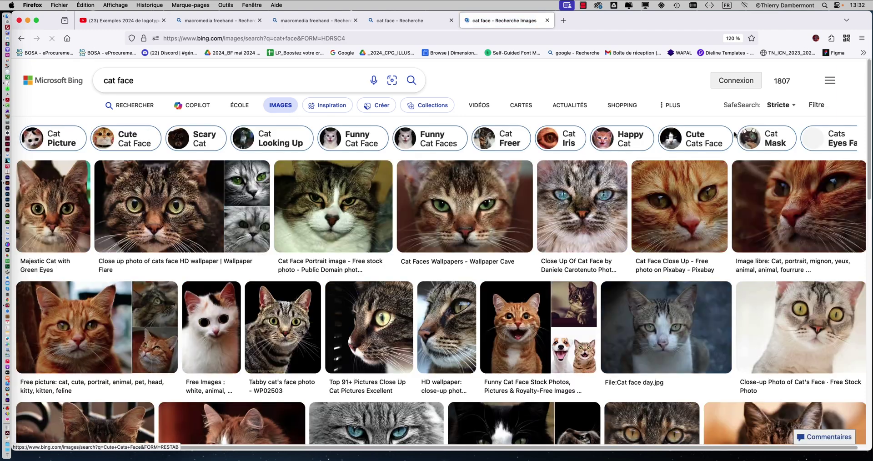
left_click(826, 106)
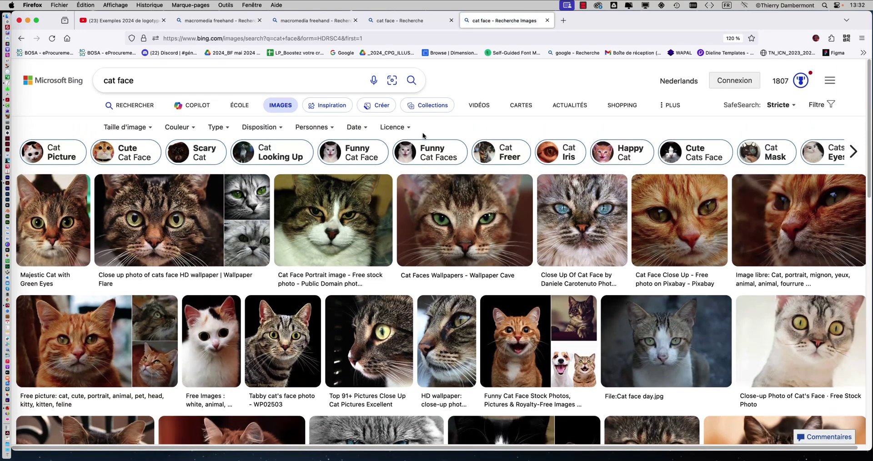
left_click(393, 128)
left_click(413, 177)
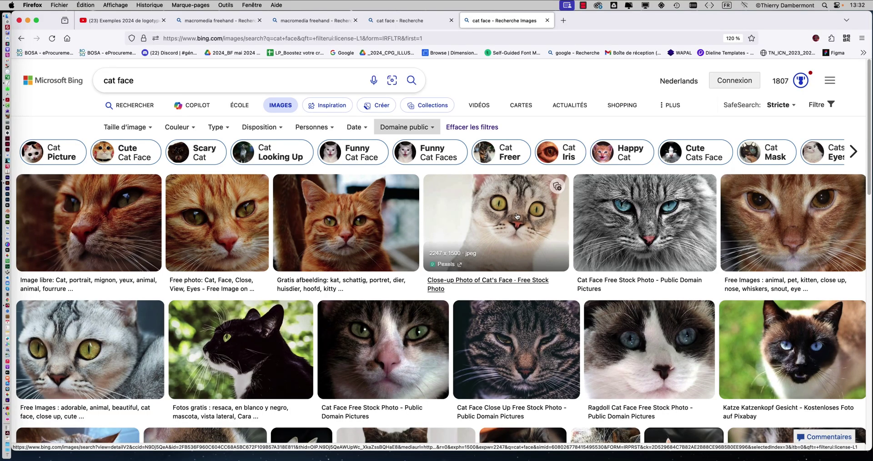
Step: Browse the public domain cat face images for a suitable front-facing photo
left_click_drag(134, 82, 95, 82)
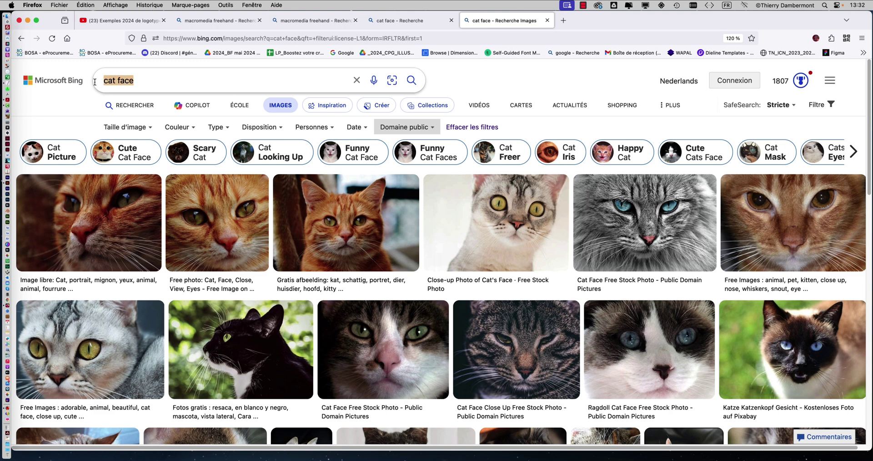
left_click(542, 82)
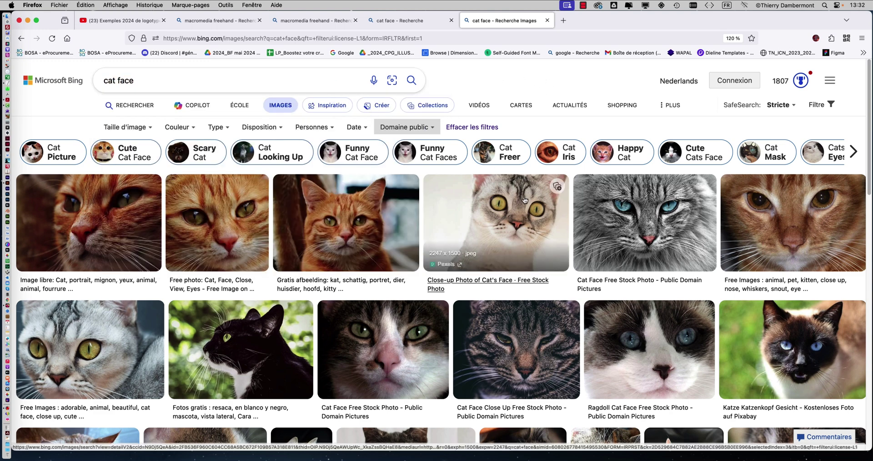
scroll(525, 200, "down", 3)
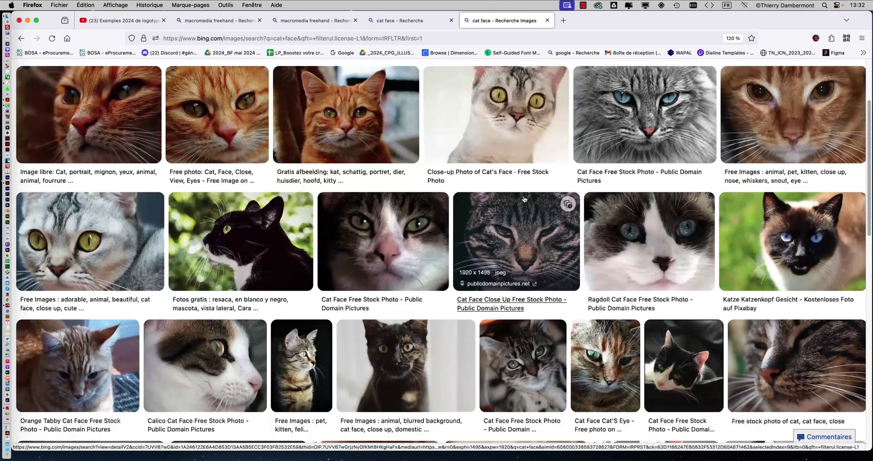
scroll(524, 199, "down", 5)
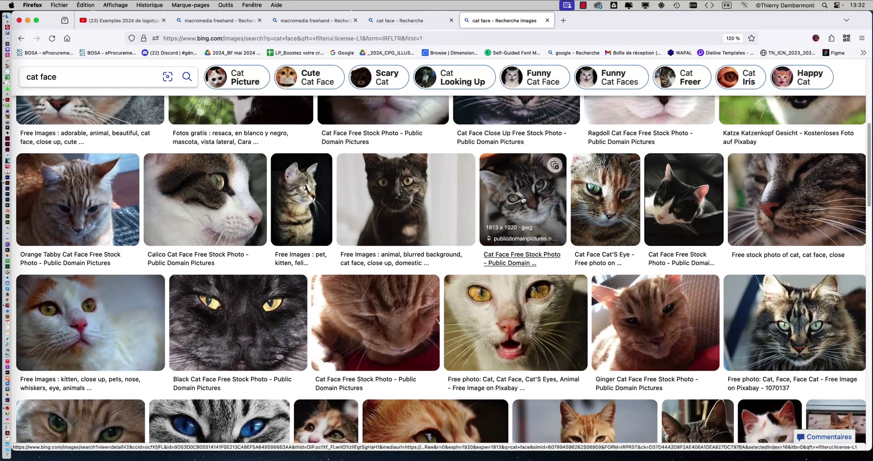
scroll(523, 199, "down", 2)
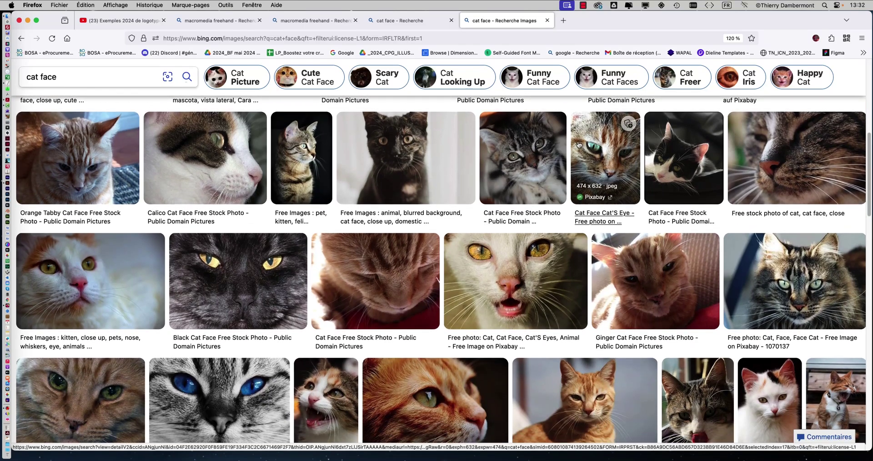
scroll(545, 157, "down", 4)
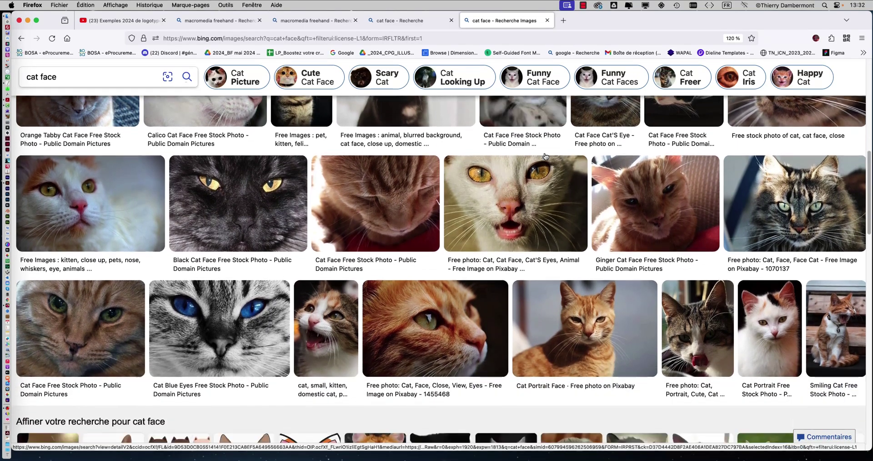
scroll(545, 157, "down", 3)
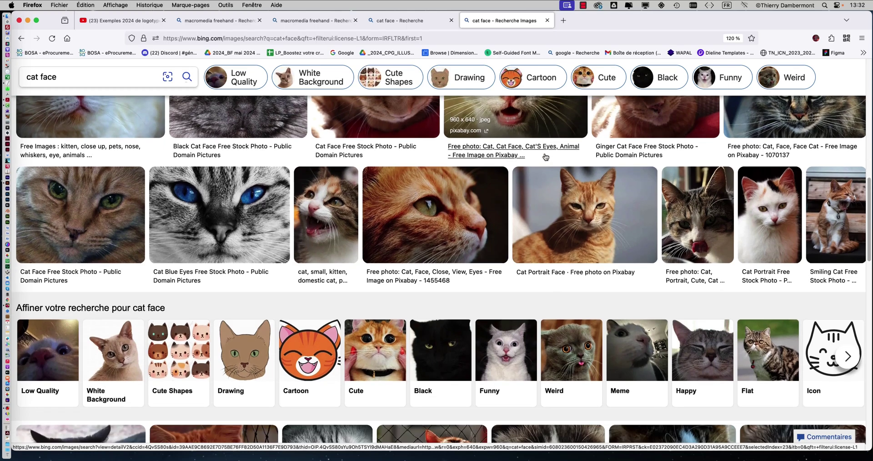
scroll(520, 236, "down", 1)
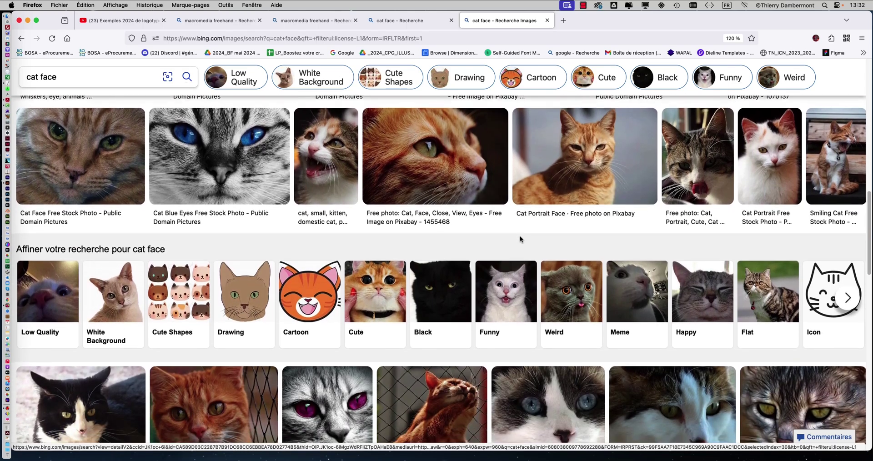
scroll(520, 231, "up", 3)
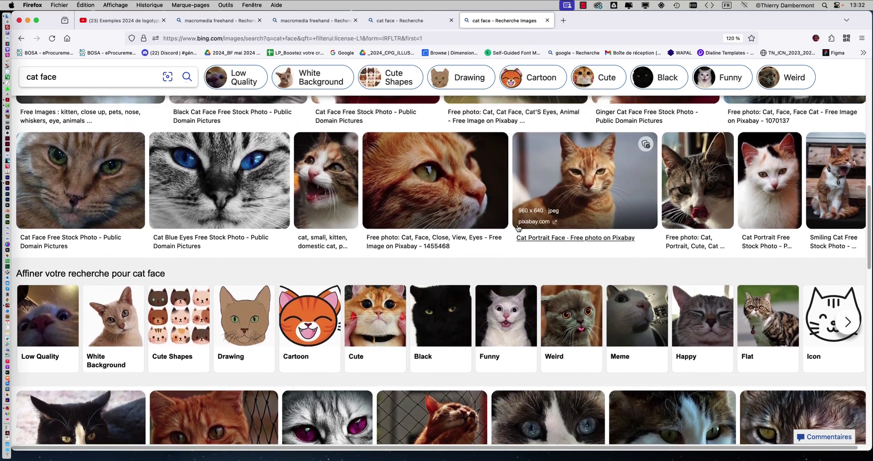
scroll(519, 228, "up", 4)
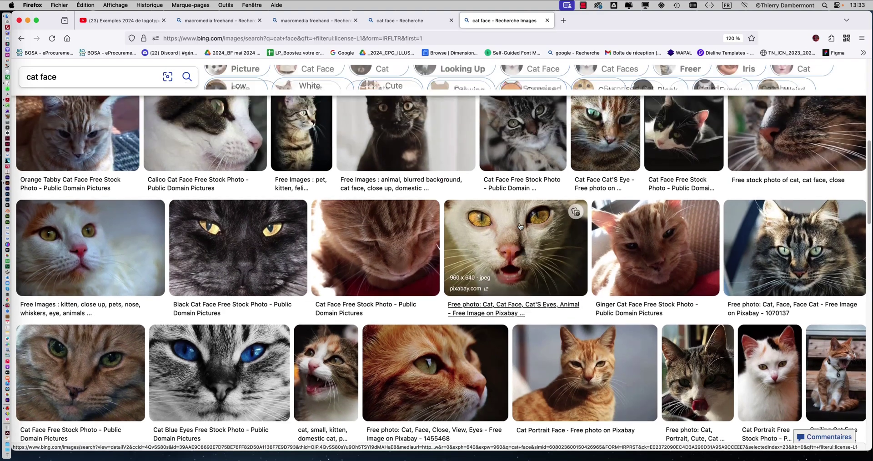
scroll(521, 226, "down", 10)
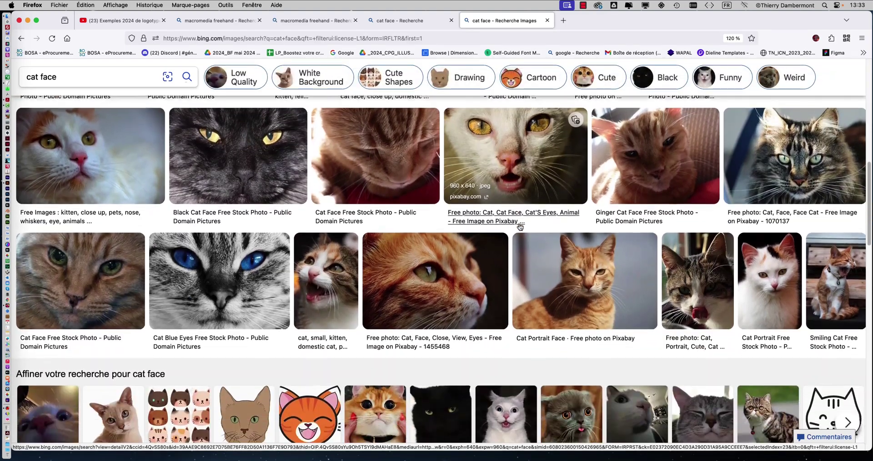
scroll(519, 227, "down", 3)
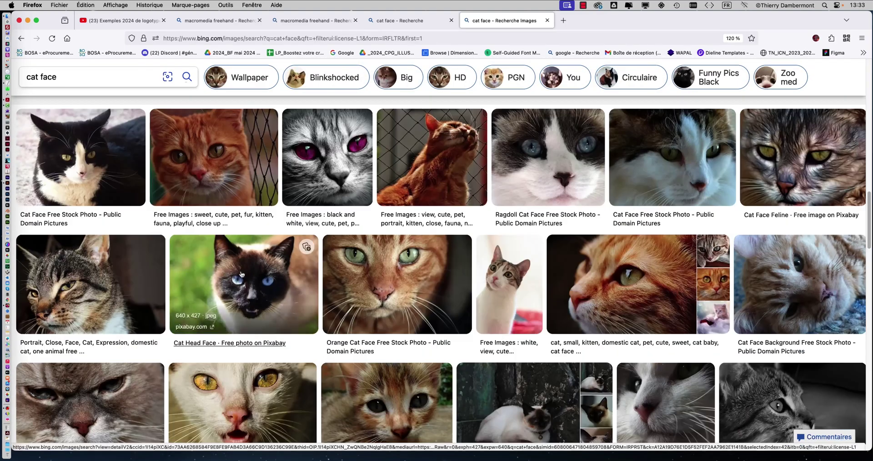
Step: Save the "Cat Head Face" Siamese photo as cat-1288972_640.jpg in a new folder named symétrie inside 02 ILLUSTRATOR MARDI
left_click(245, 273)
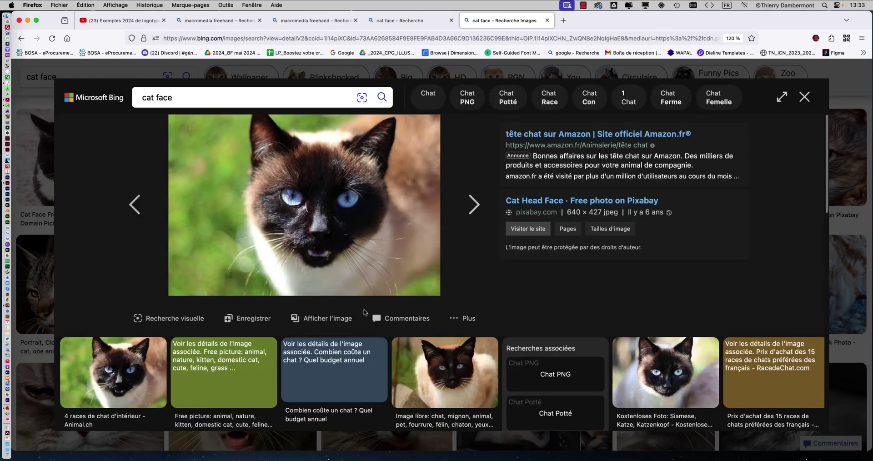
left_click(333, 321)
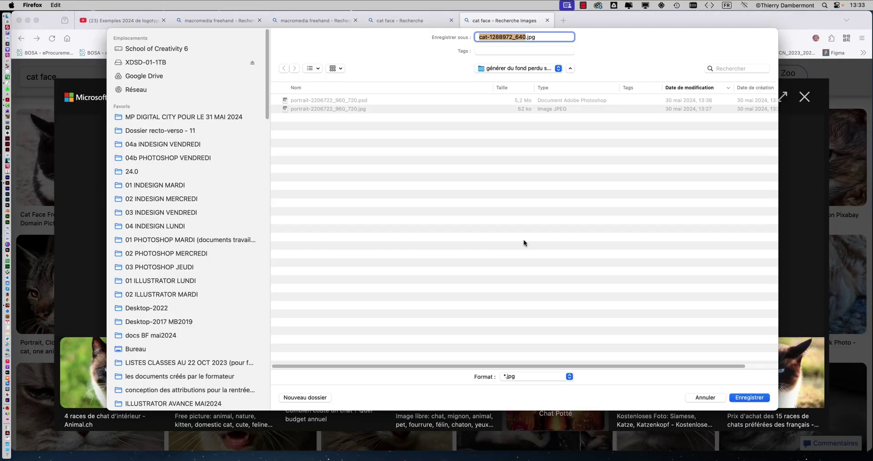
left_click(191, 296)
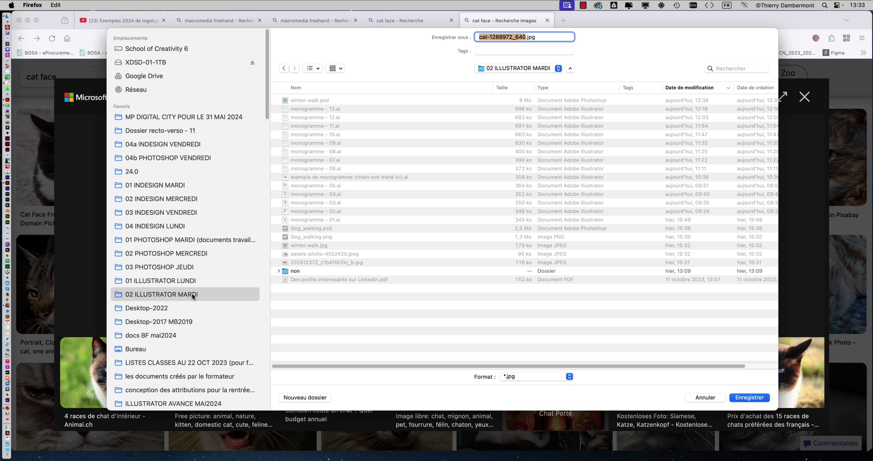
left_click(307, 399)
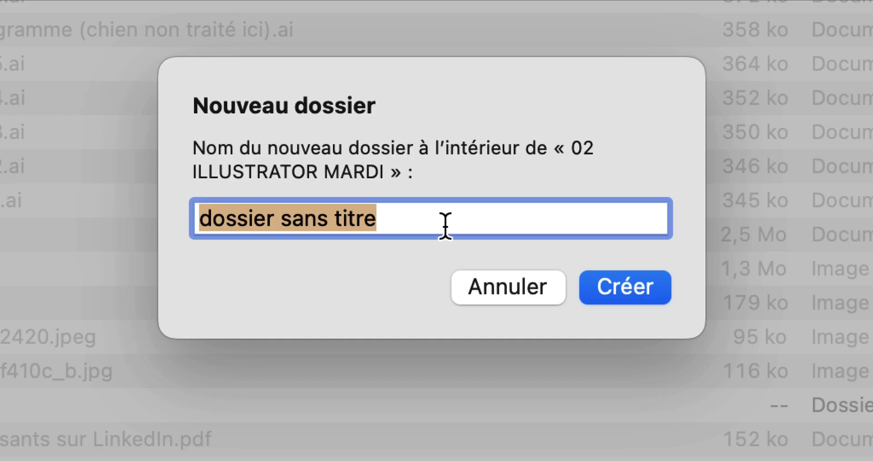
type("symétrie")
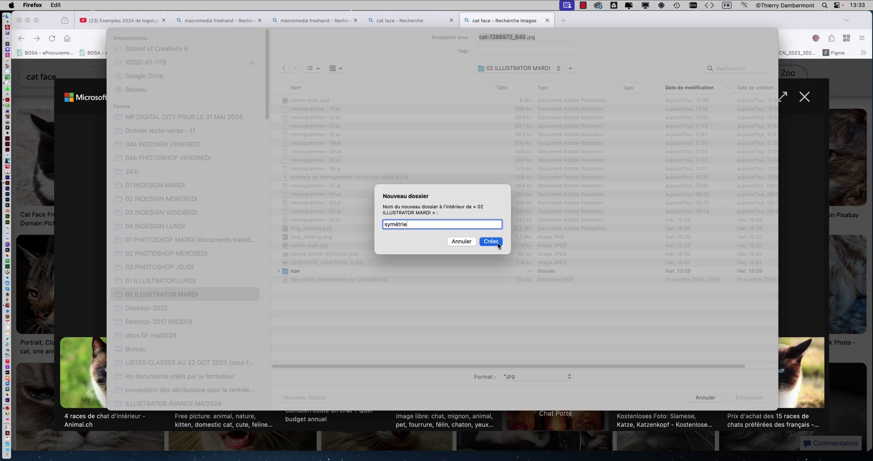
left_click(498, 242)
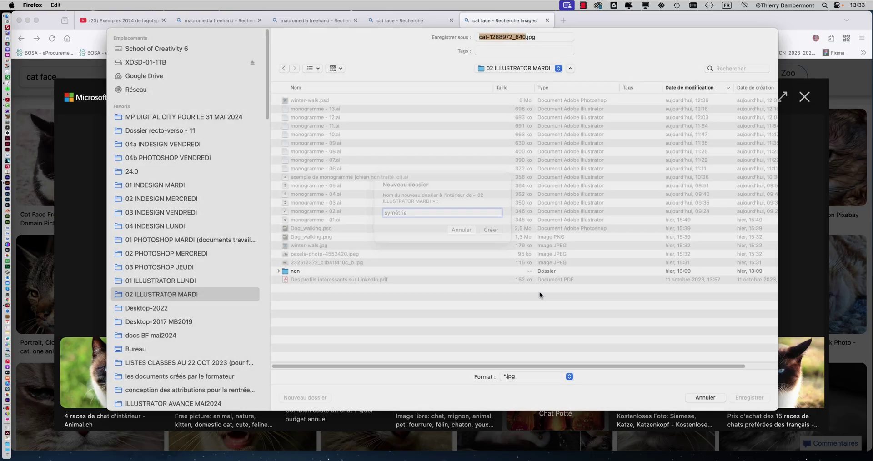
left_click(749, 399)
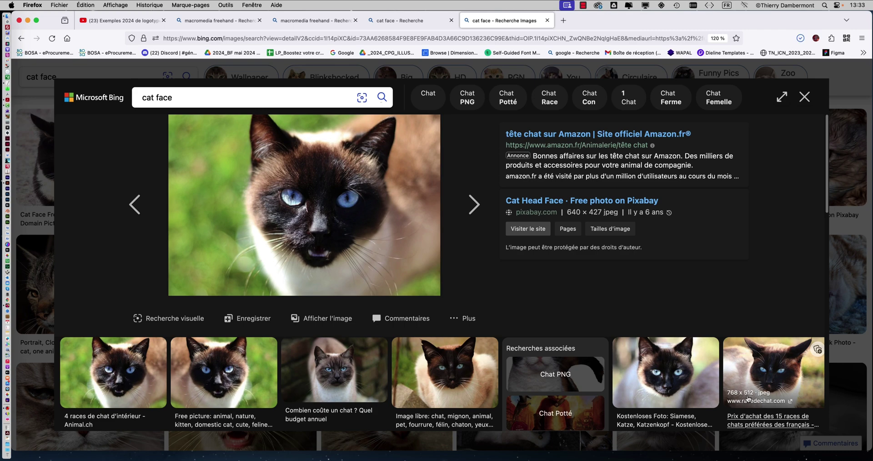
Step: Close the Siamese photo's preview and save the front-facing orange-and-white cat photo as cat-143973_640.jpg in the symétrie folder
left_click(805, 97)
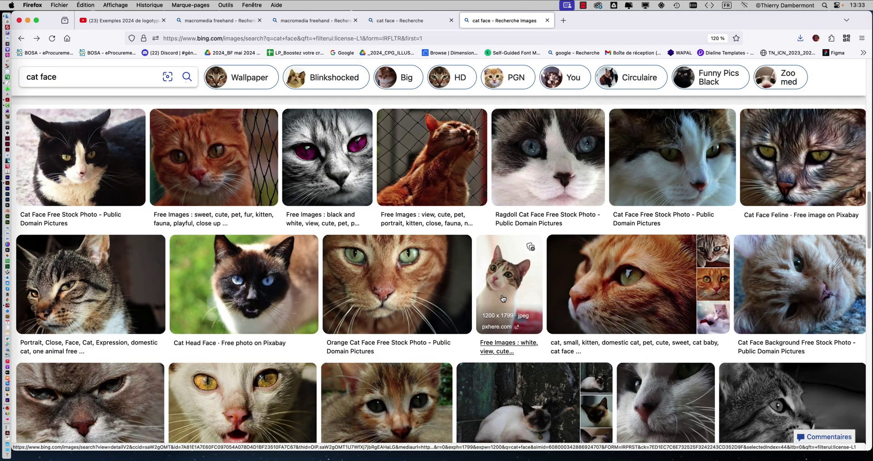
scroll(502, 298, "down", 5)
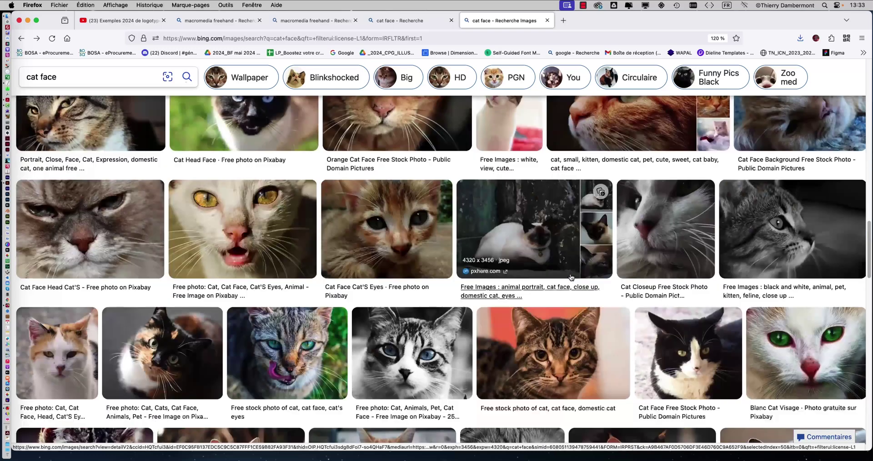
scroll(572, 277, "down", 3)
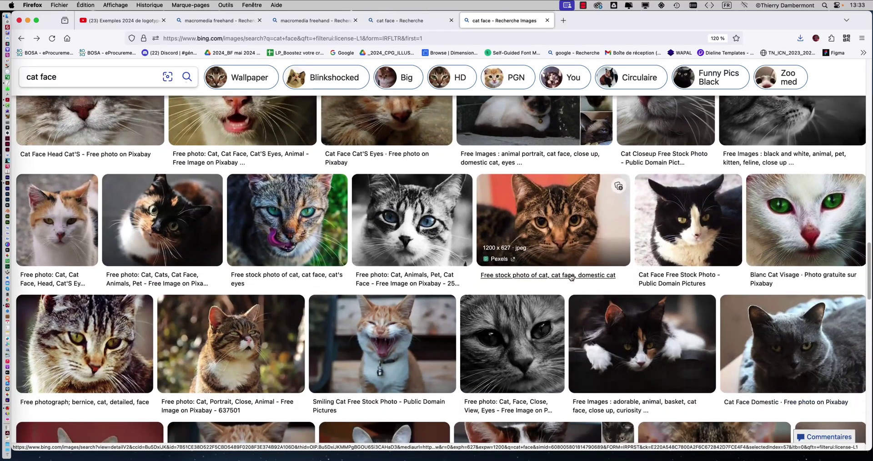
left_click(63, 221)
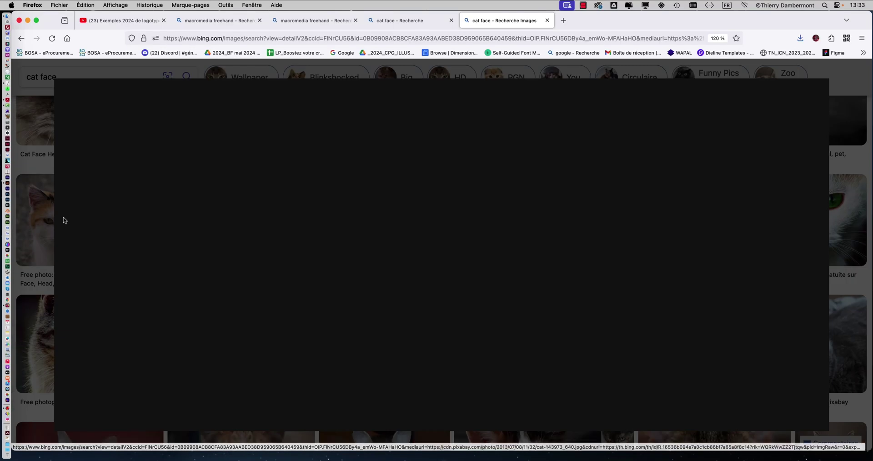
left_click(362, 320)
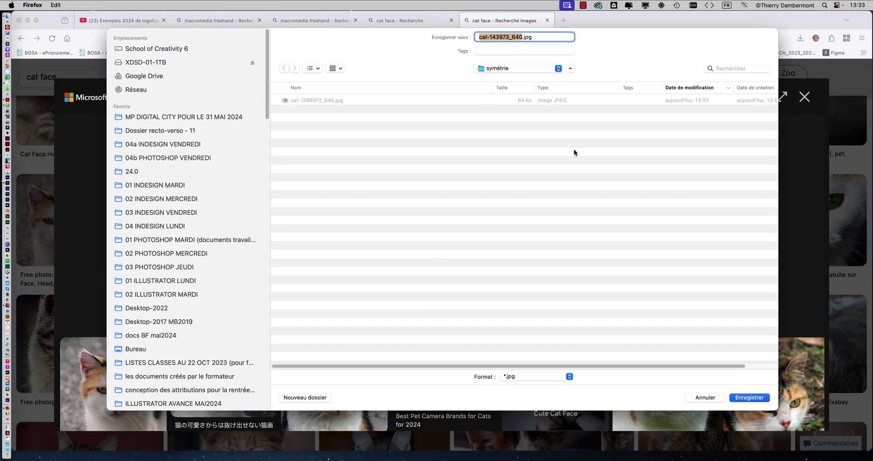
left_click(749, 398)
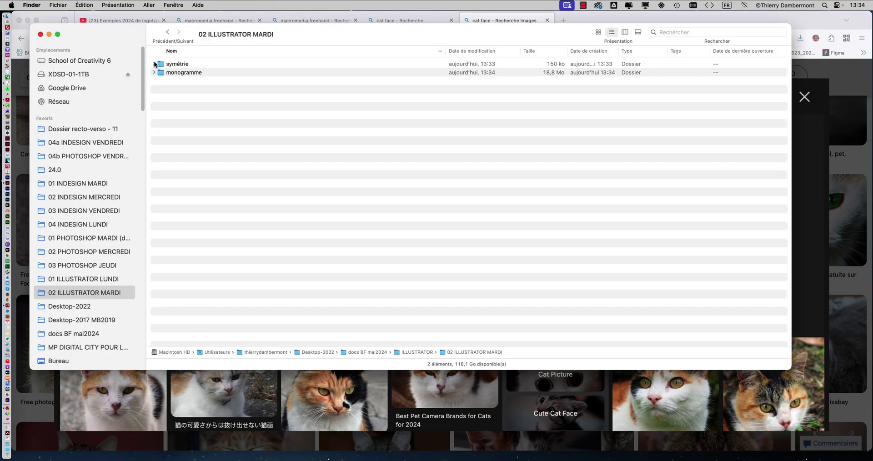
Step: Open cat-1288972_640.jpg from the symétrie folder in Illustrator
left_click(155, 64)
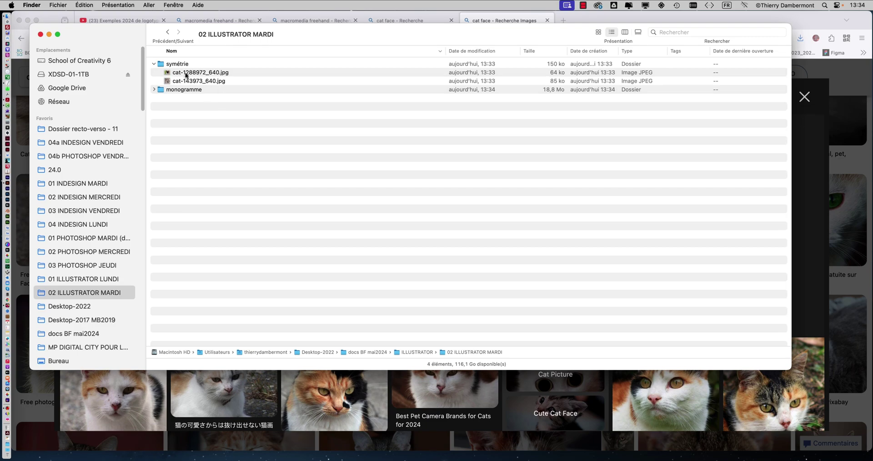
left_click(182, 74)
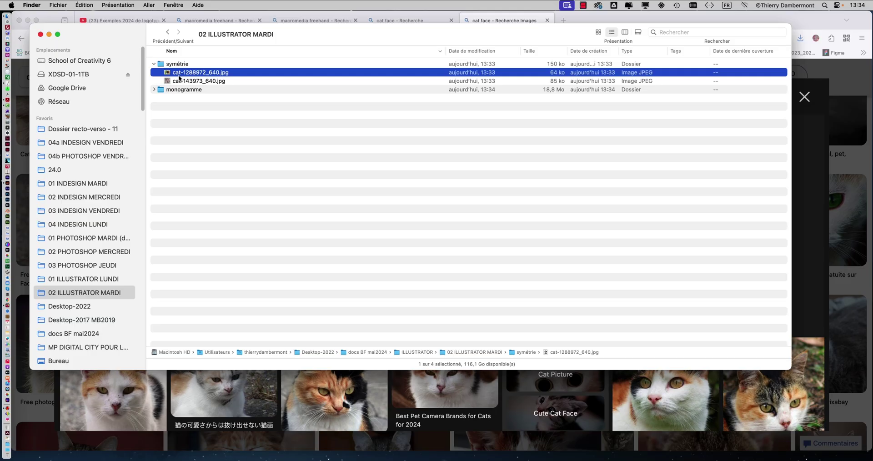
left_click_drag(179, 78, 26, 187)
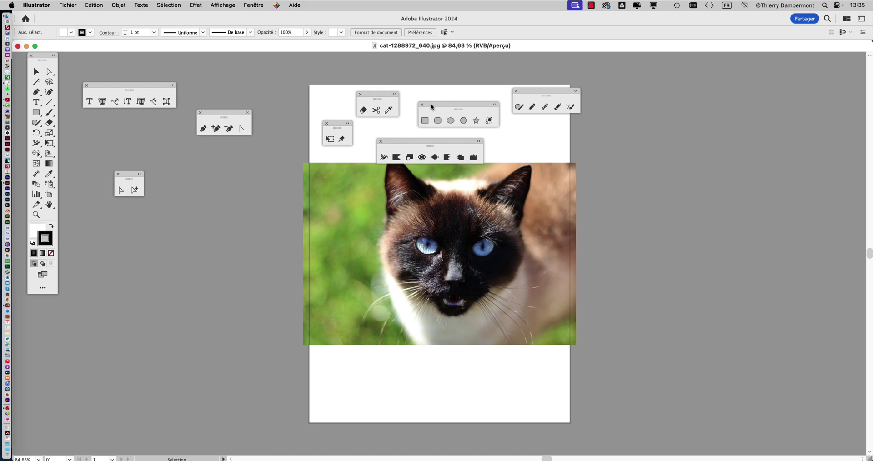
Step: Move the floating shape, eraser, free-transform, warp and pencil tool palettes off the cat photo's artboard
left_click_drag(430, 103, 209, 61)
left_click_drag(365, 95, 332, 69)
left_click_drag(338, 128, 217, 158)
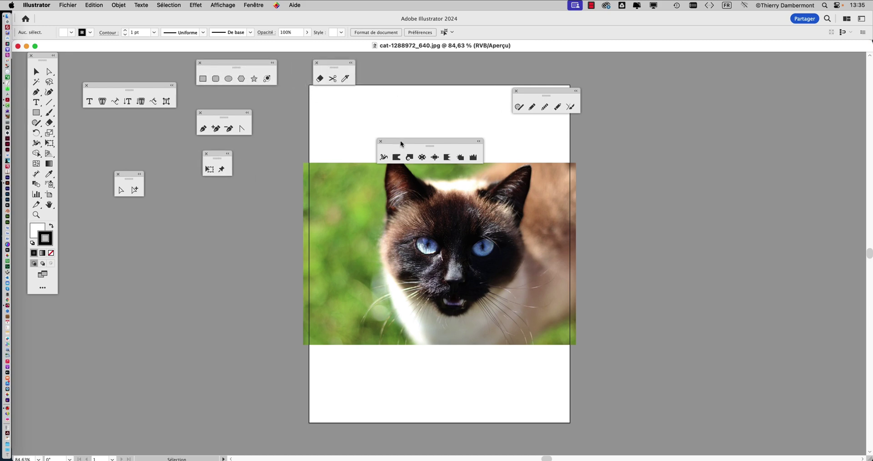
mouse_move(401, 144)
left_mouse_down()
mouse_move(178, 200)
mouse_move(166, 219)
left_mouse_up()
mouse_move(531, 91)
left_mouse_down()
mouse_move(461, 101)
mouse_move(146, 301)
left_mouse_up()
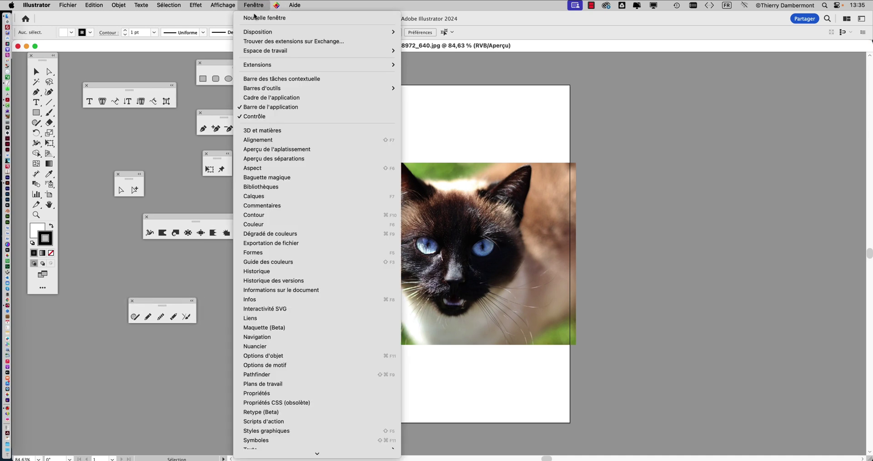
Step: Show the Formes and Nuancier panels and place them beside the cat photo's artboard
left_click(257, 253)
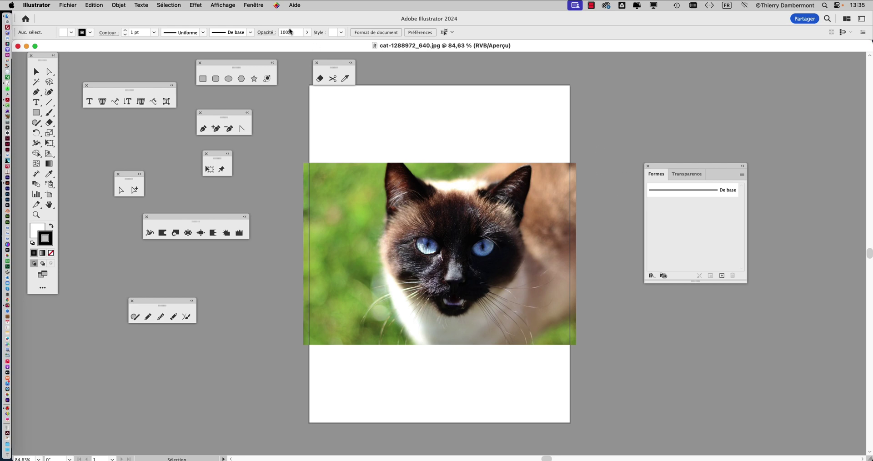
left_click(253, 5)
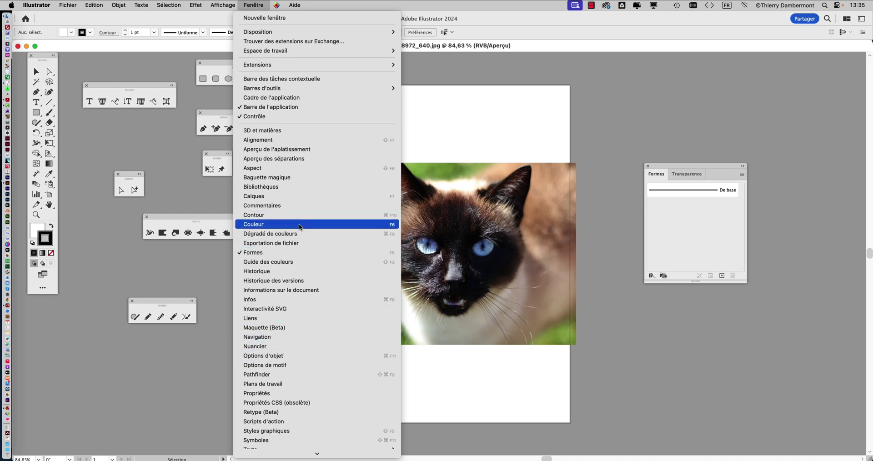
left_click(285, 347)
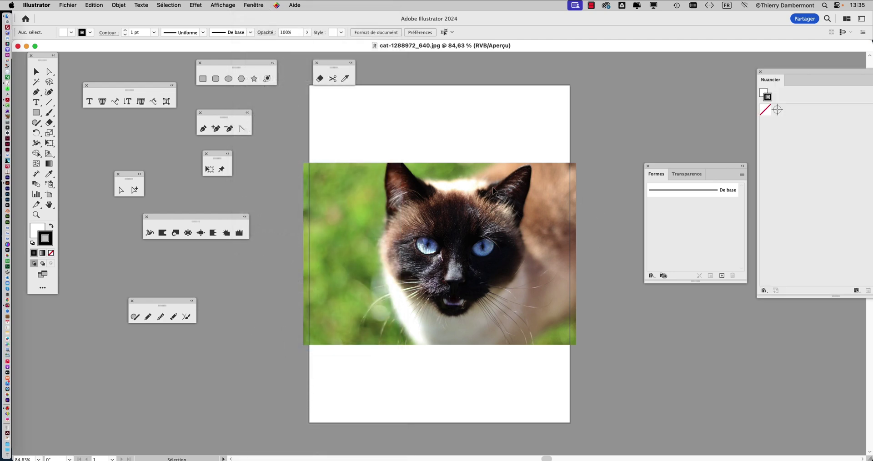
left_click_drag(704, 168, 655, 109)
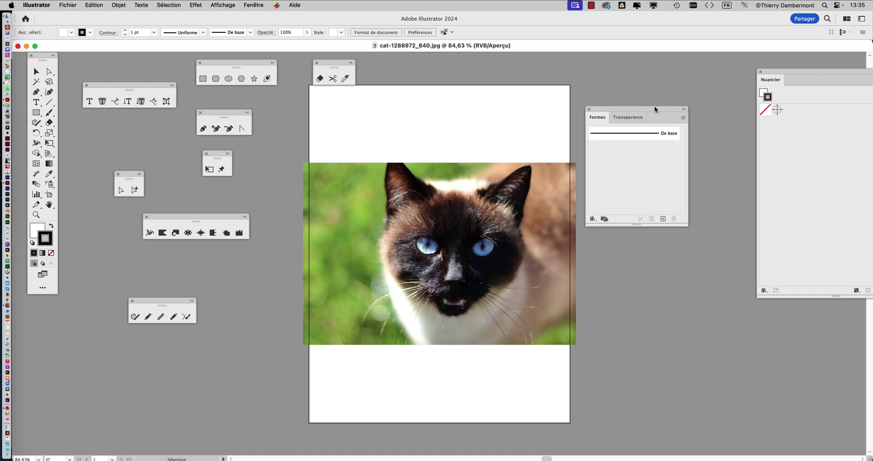
left_click_drag(783, 71, 665, 184)
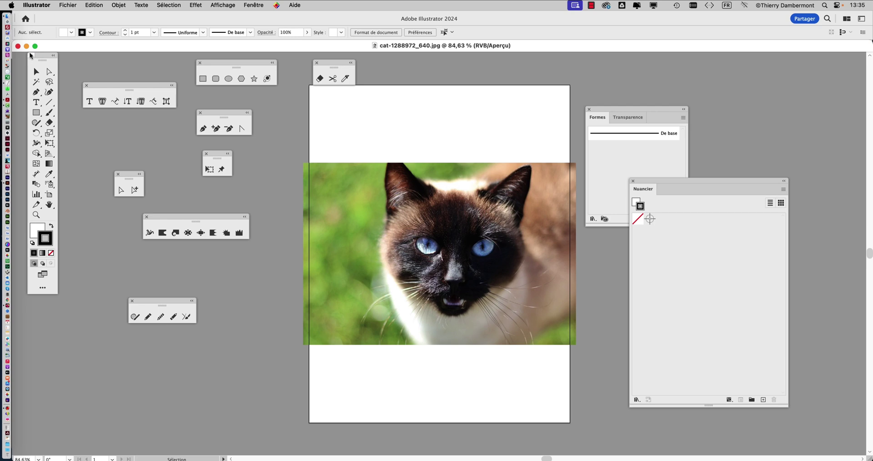
Step: Close the cat photo document, hiding the other applications, and reset the Les indispensables workspace
left_click(18, 45)
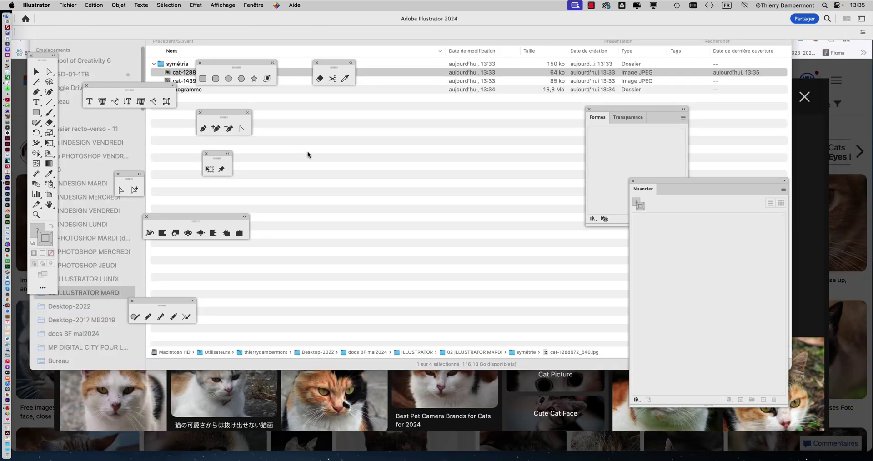
key("alt+super+h")
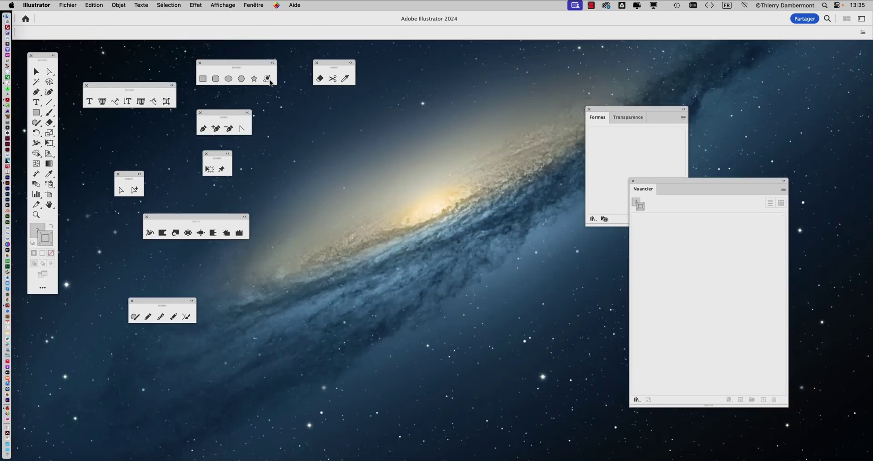
left_click(250, 5)
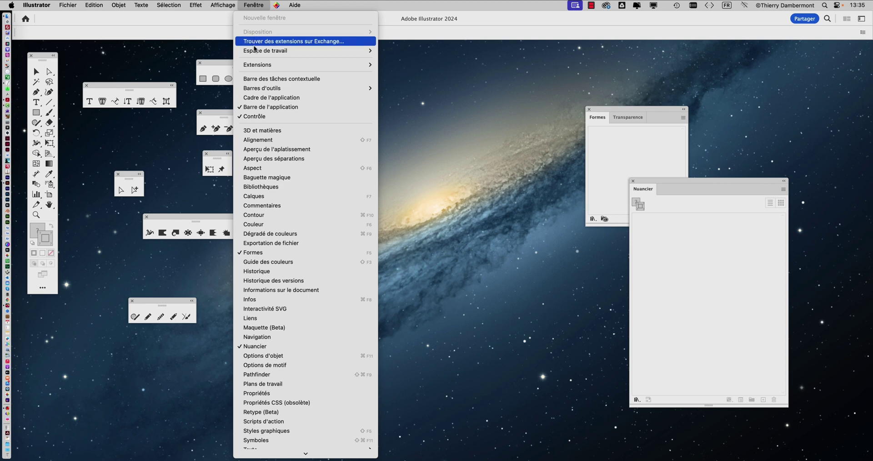
mouse_move(256, 51)
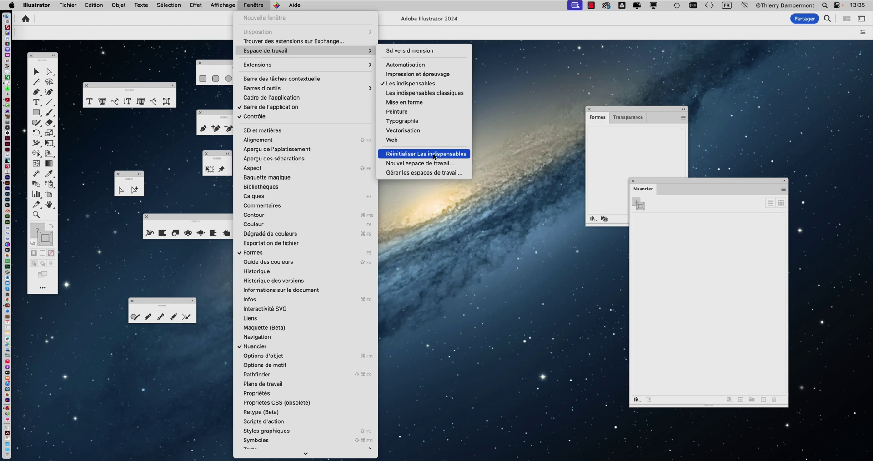
left_click(434, 155)
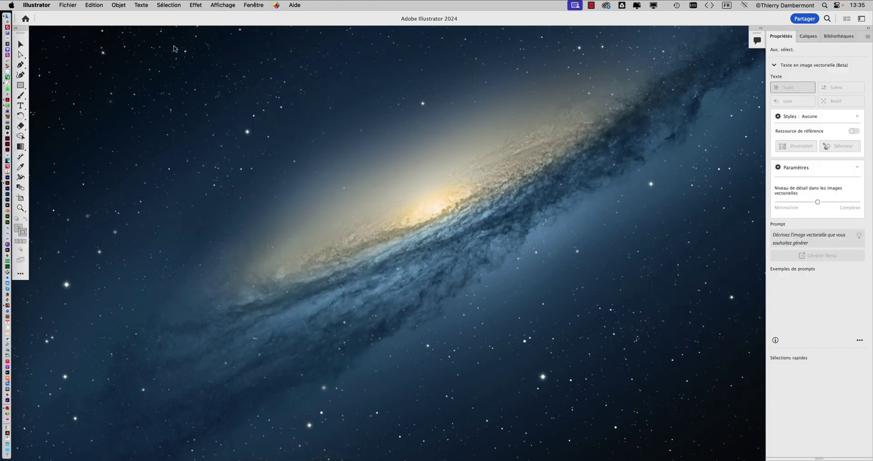
Step: Turn the toolbar into a floating two-column palette with the advanced tool set, and hide the other panels
left_click(17, 29)
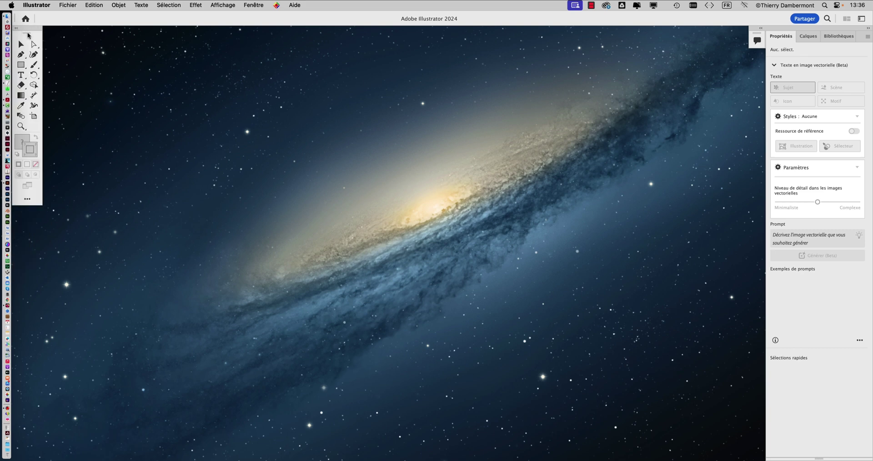
left_click_drag(30, 30, 64, 65)
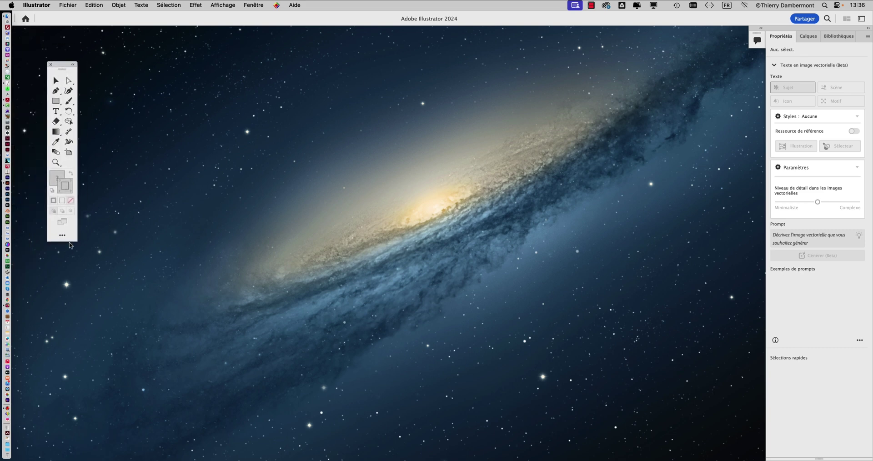
left_click(62, 235)
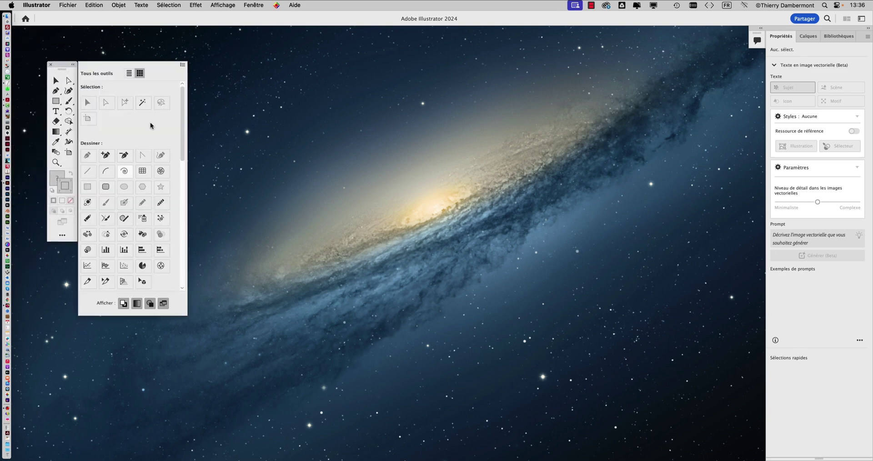
left_click(183, 65)
left_click(201, 86)
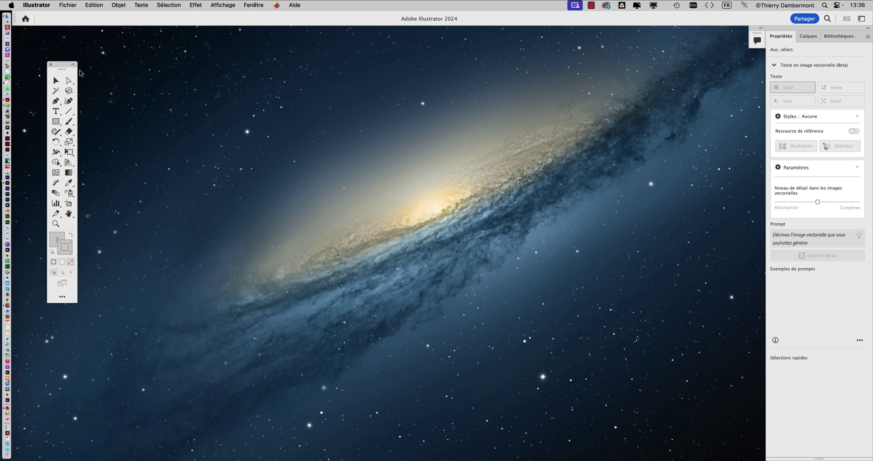
key("shift+Tab")
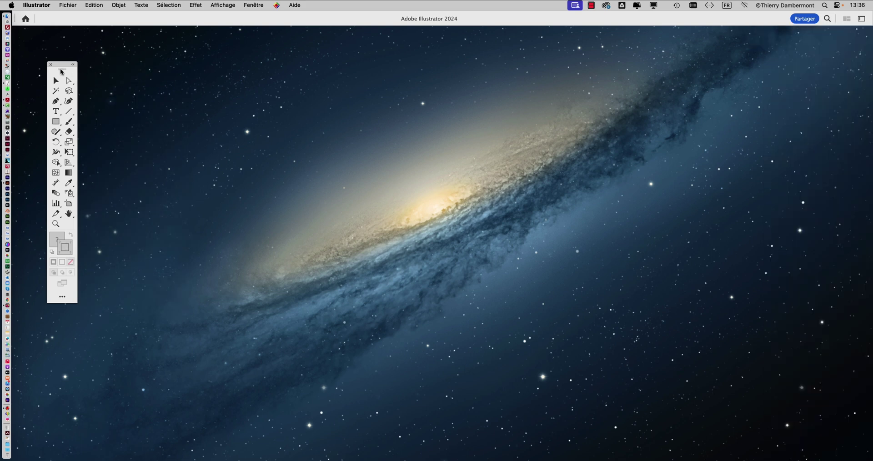
left_click_drag(58, 64, 43, 52)
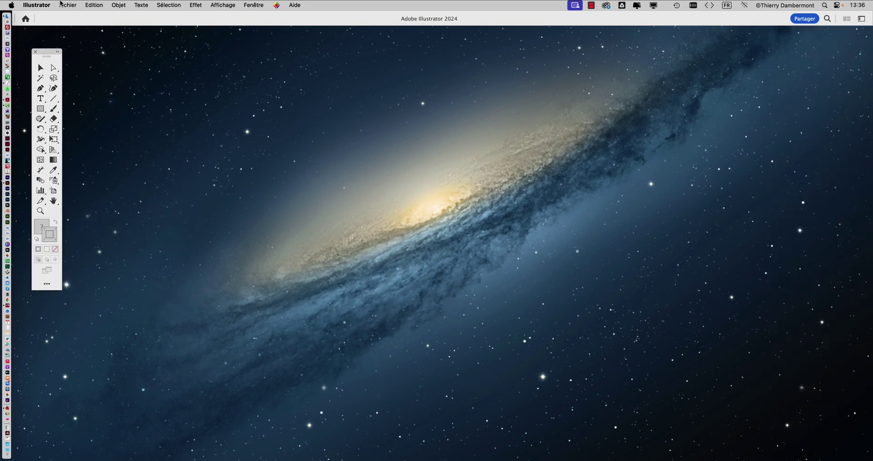
Step: Create a new portrait Lettre document of 215,9 x 279,4 mm in RVB colour mode
left_click(62, 5)
left_click(67, 18)
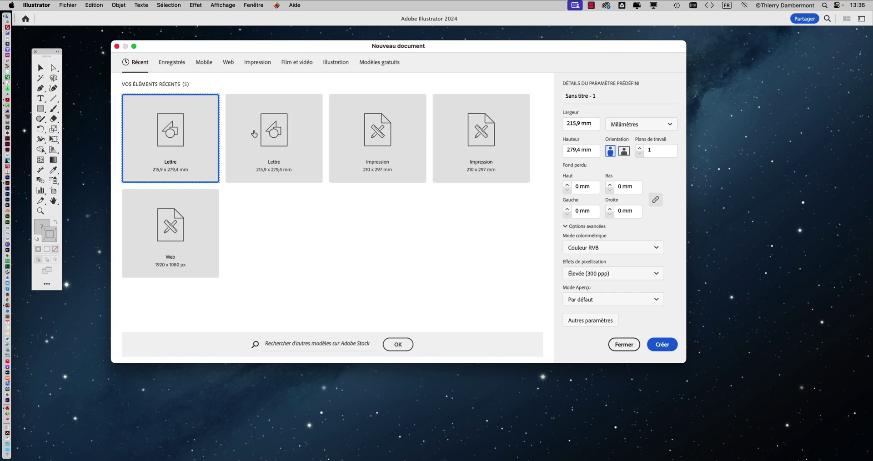
left_click(662, 344)
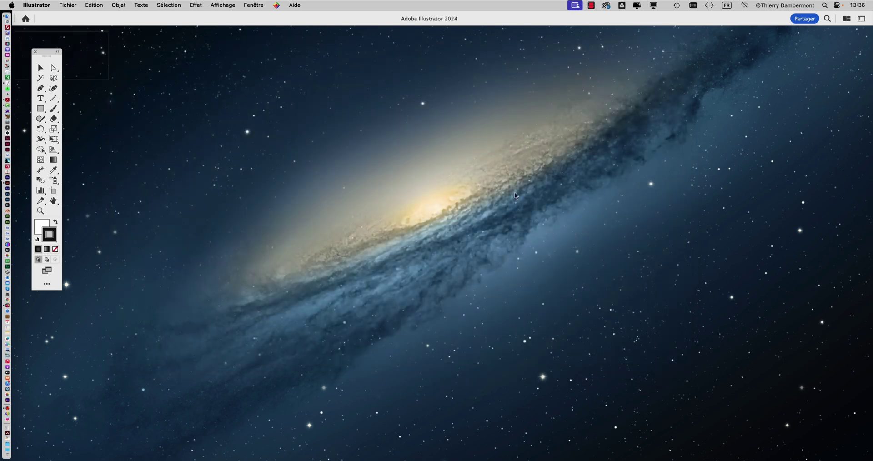
Step: Show the Nuancier panel, place it beside the artboard and enlarge it to display all the swatches
left_click(247, 3)
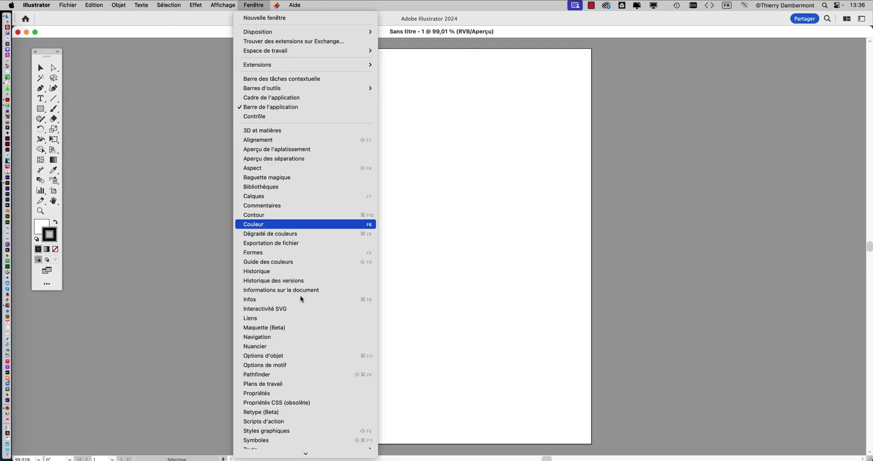
left_click(307, 345)
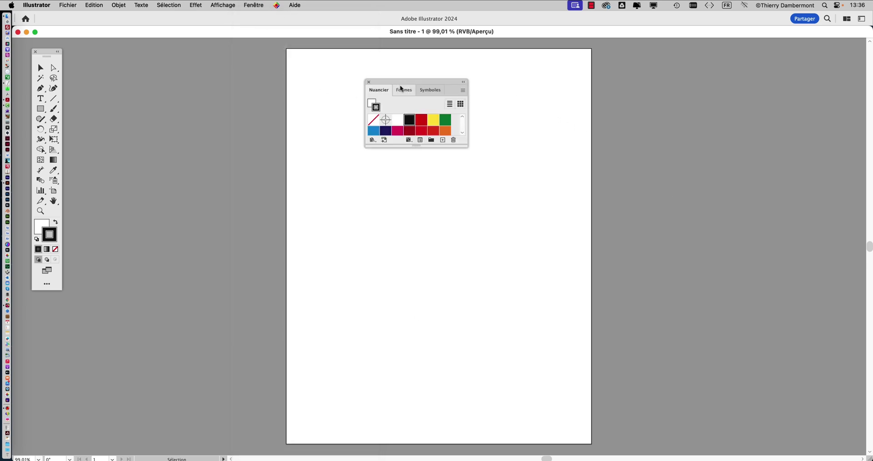
left_click_drag(406, 85, 640, 67)
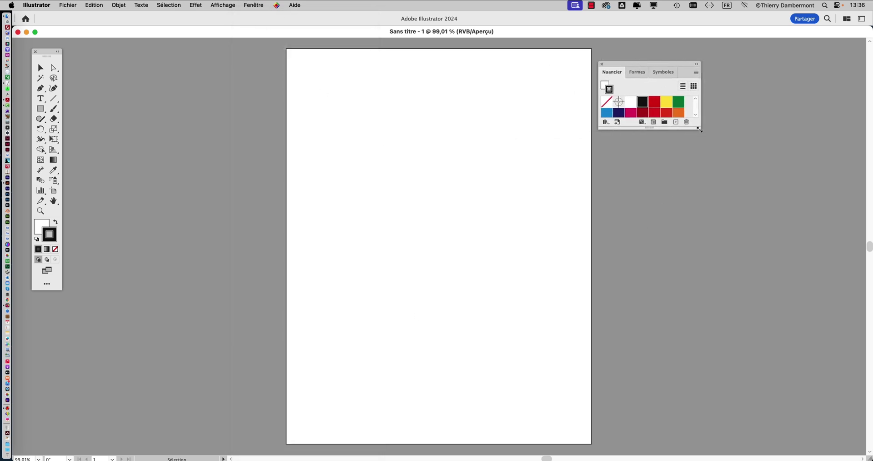
left_click_drag(699, 130, 721, 301)
Step: Separate the Formes panel from the Nuancier group, placing it alongside, and detach and close the Symboles panel
left_click(251, 6)
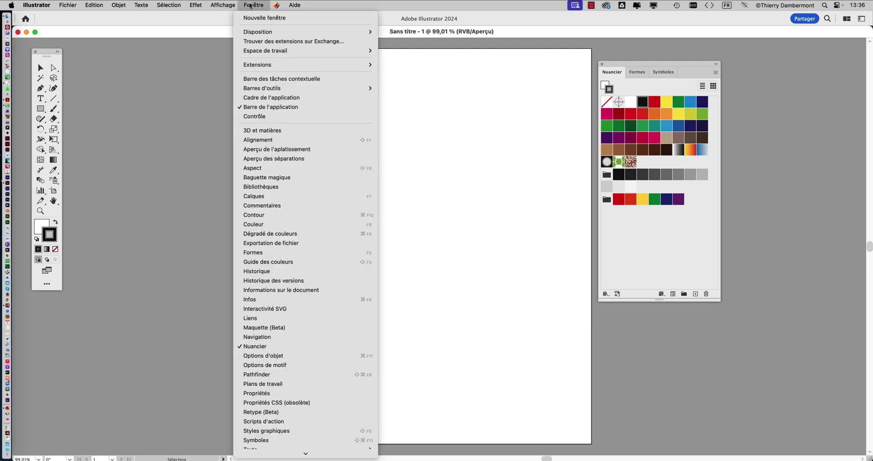
left_click(265, 253)
left_click_drag(638, 72, 759, 75)
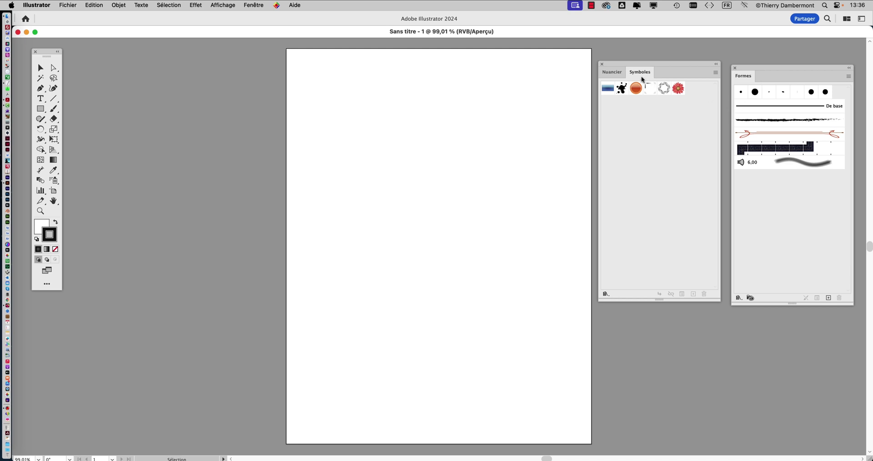
left_click_drag(643, 80, 132, 68)
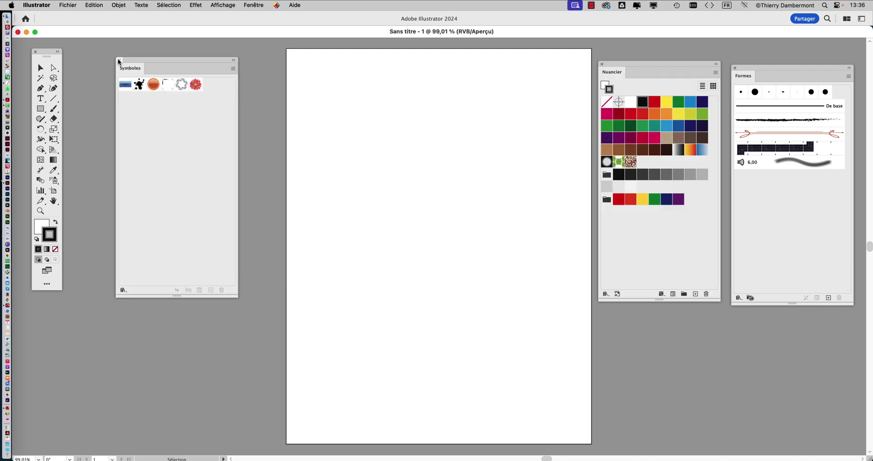
left_click(119, 61)
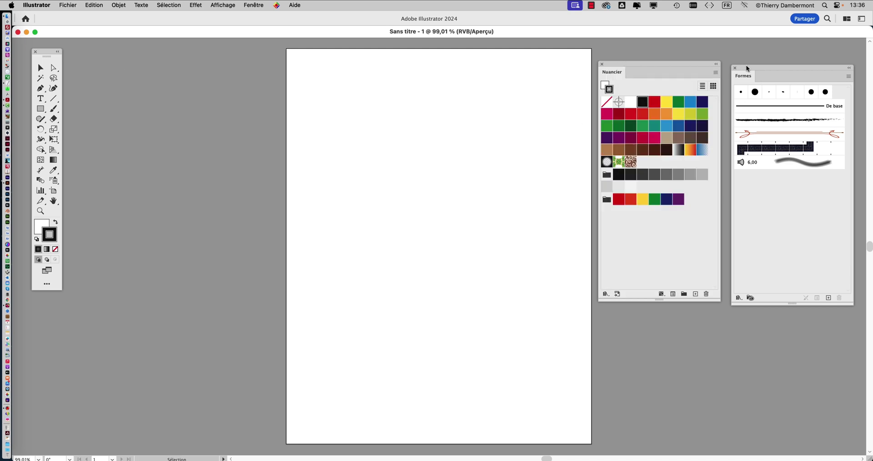
left_click_drag(746, 66, 746, 62)
Step: Start an image import and preview cat-143973_640.jpg and cat-1288972_640.jpg from the symétrie folder
left_click(68, 5)
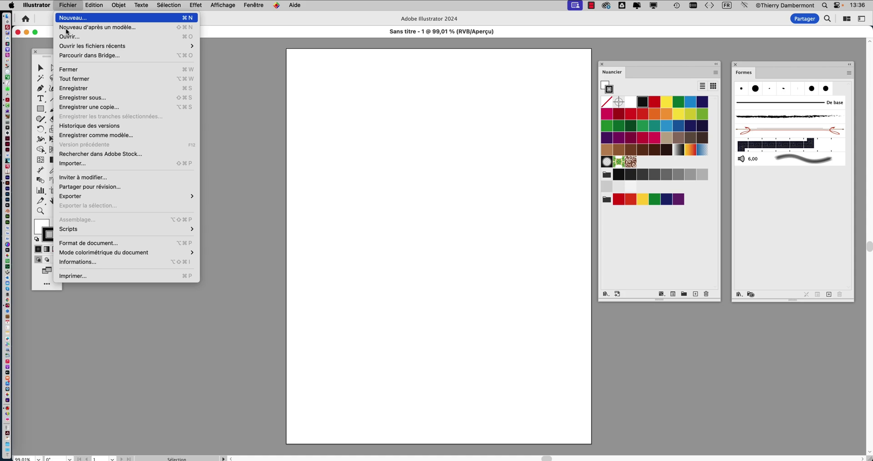
left_click(93, 169)
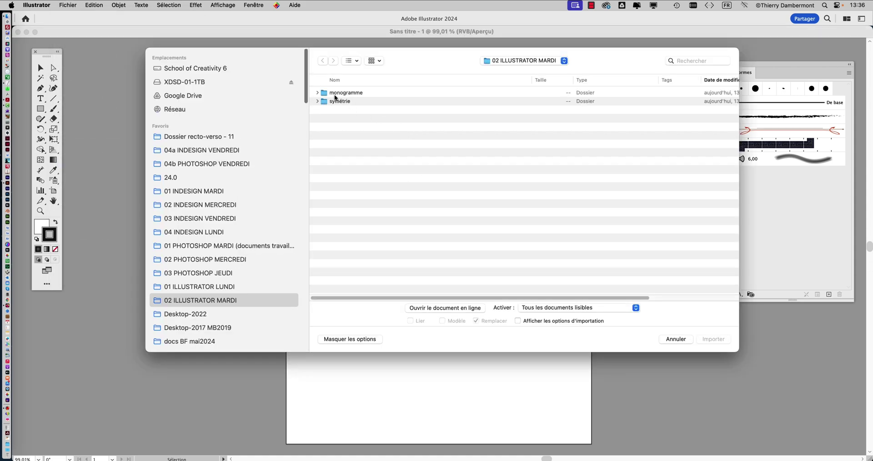
left_click(317, 101)
left_click(346, 110)
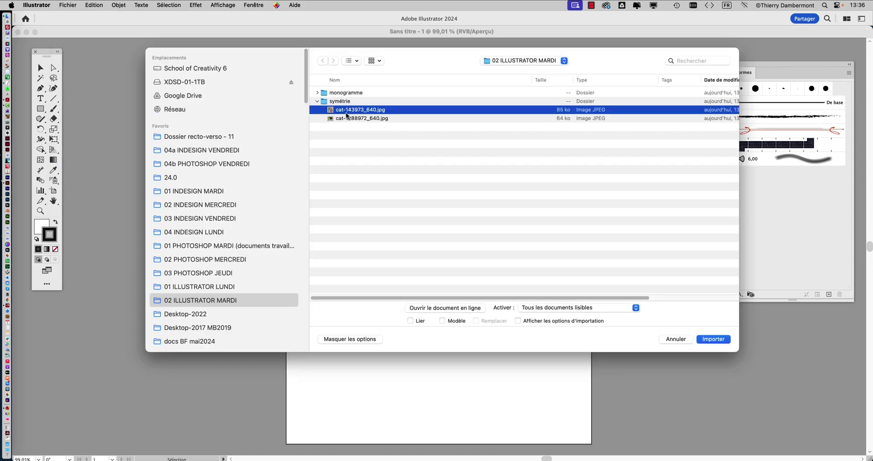
key("space")
key("space")
left_click(347, 117)
key("space")
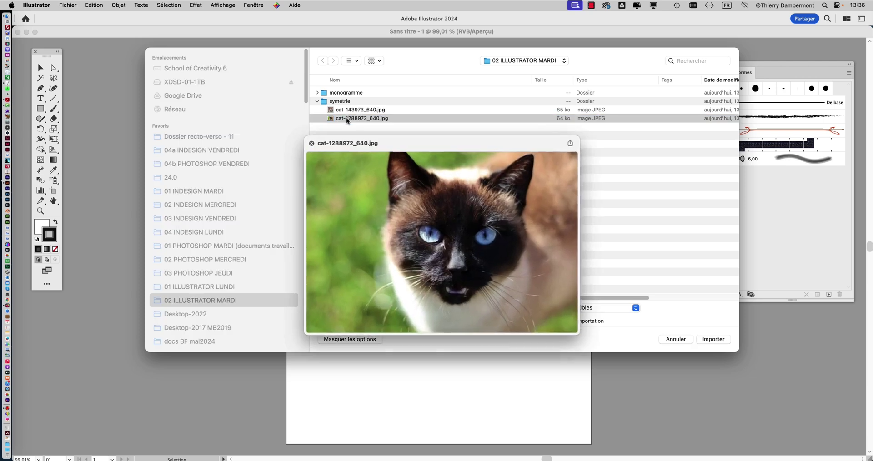
key("space")
left_click(345, 112)
key("space")
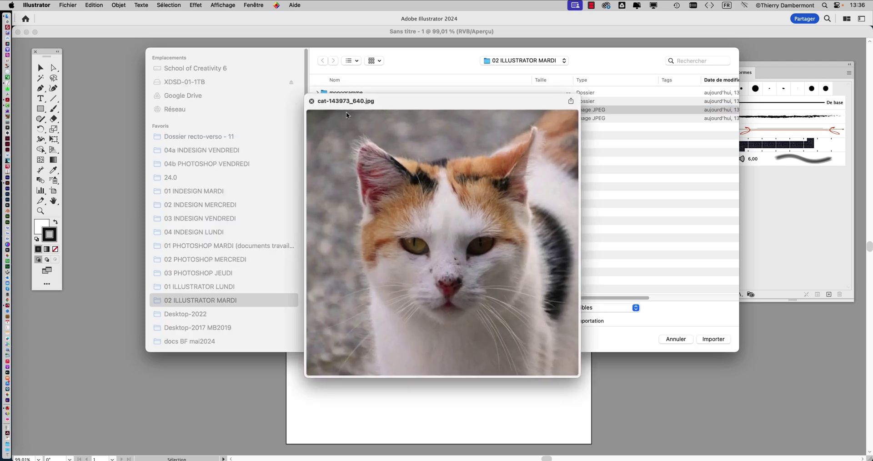
key("space")
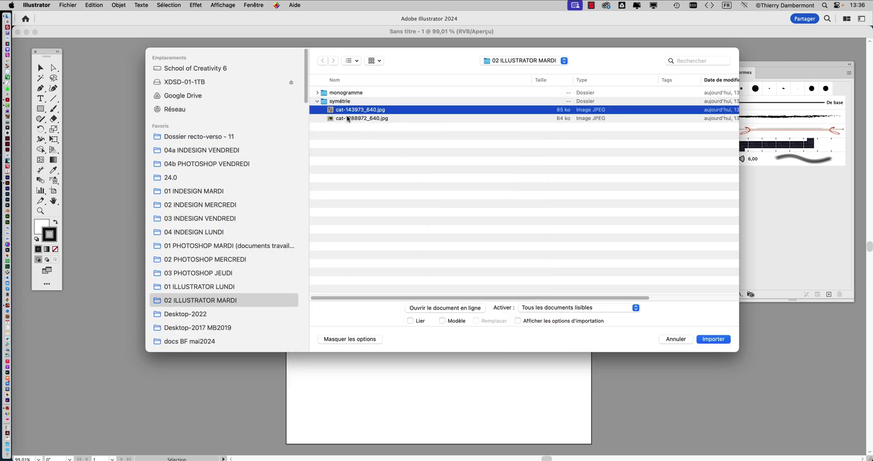
left_click(348, 118)
key("space")
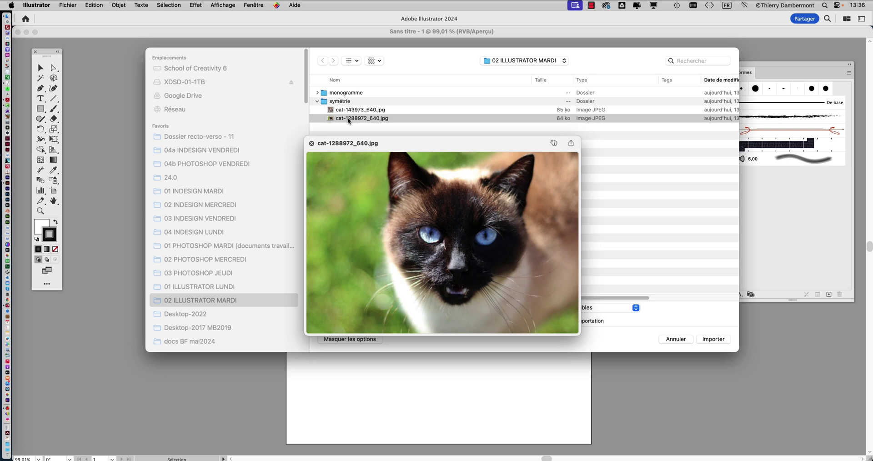
Step: Import cat-1288972_640.jpg without linking it and place it across nearly the full width of the artboard's upper half
left_click(712, 339)
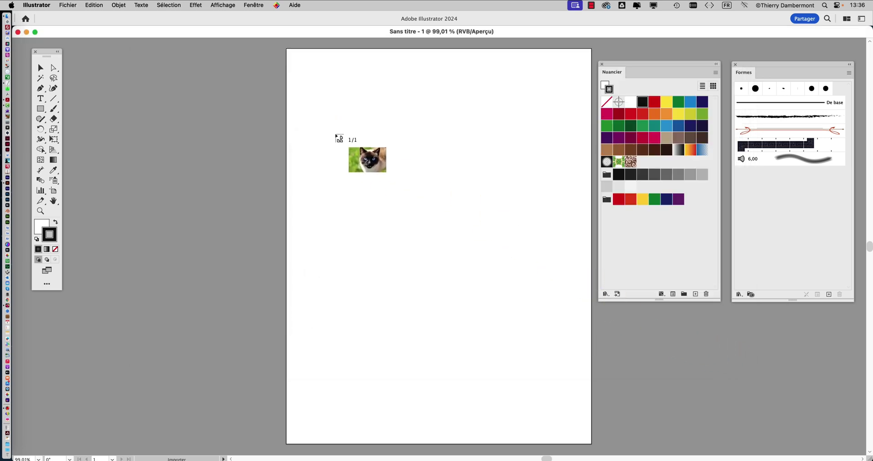
left_click_drag(299, 89, 568, 269)
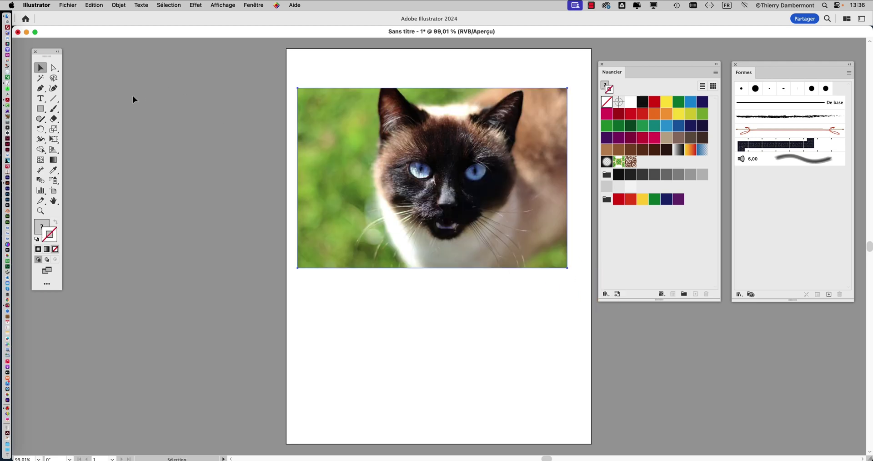
scroll(406, 150, "up", 3)
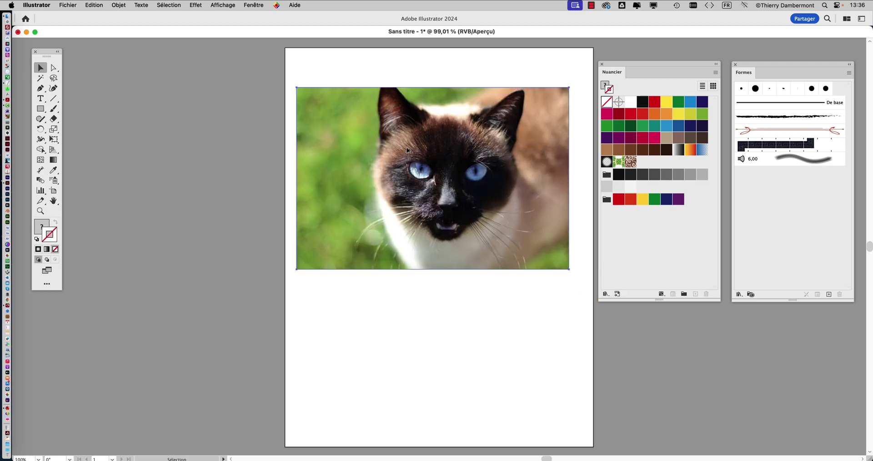
scroll(406, 150, "down", 1)
scroll(406, 153, "down", 1)
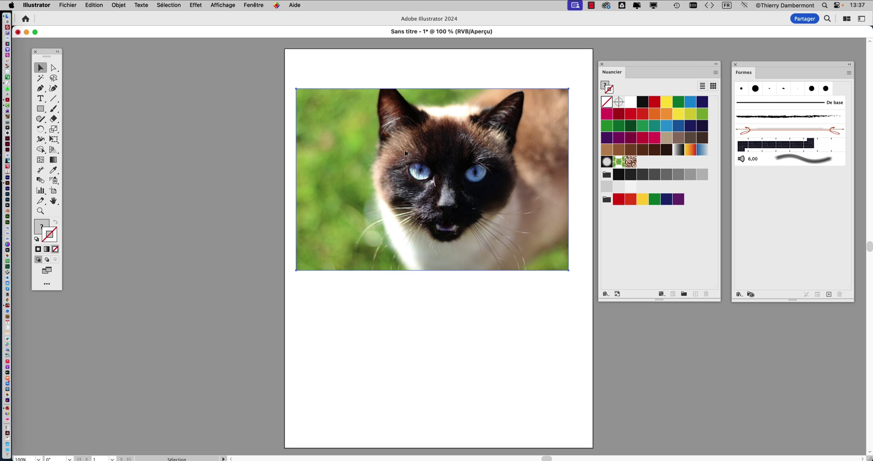
scroll(406, 153, "up", 1)
left_click_drag(442, 176, 321, 185)
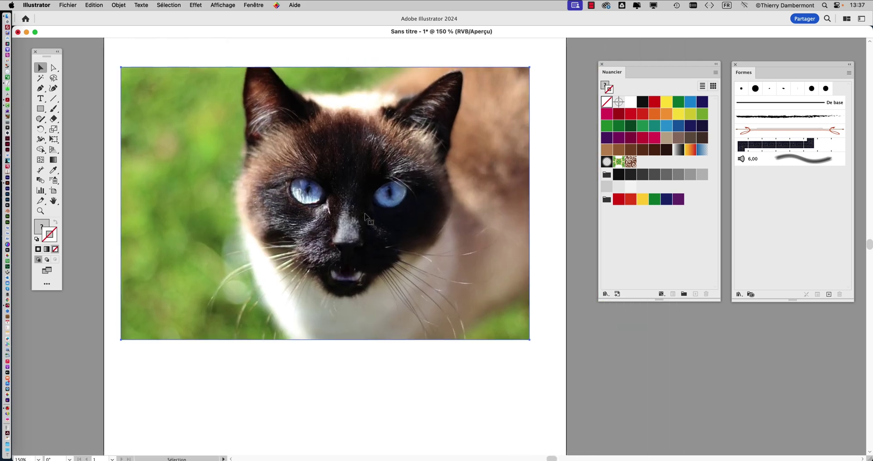
Step: Show the Calques panel floating on its own, collapse the group it came from and move the Nuancier panel clear of it
left_click(250, 5)
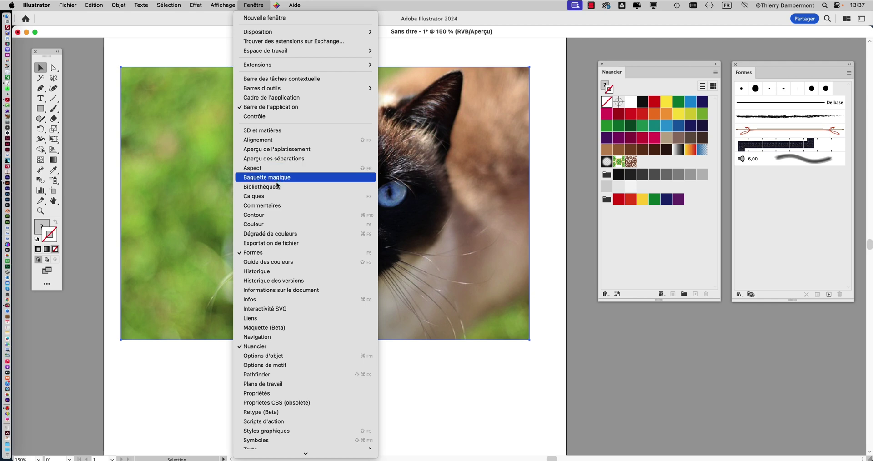
left_click(306, 198)
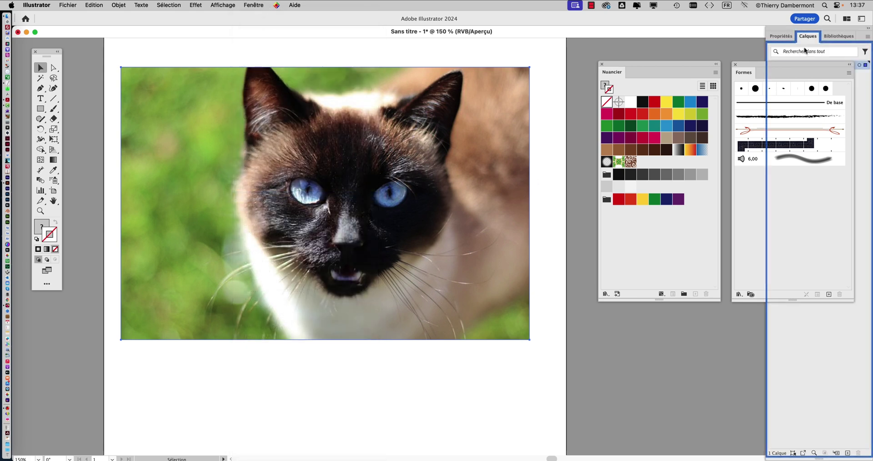
left_click_drag(806, 37, 545, 58)
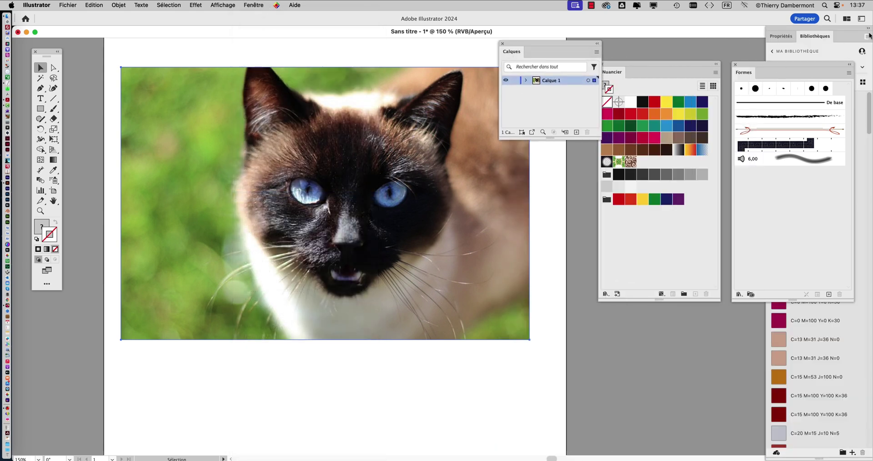
left_click(869, 28)
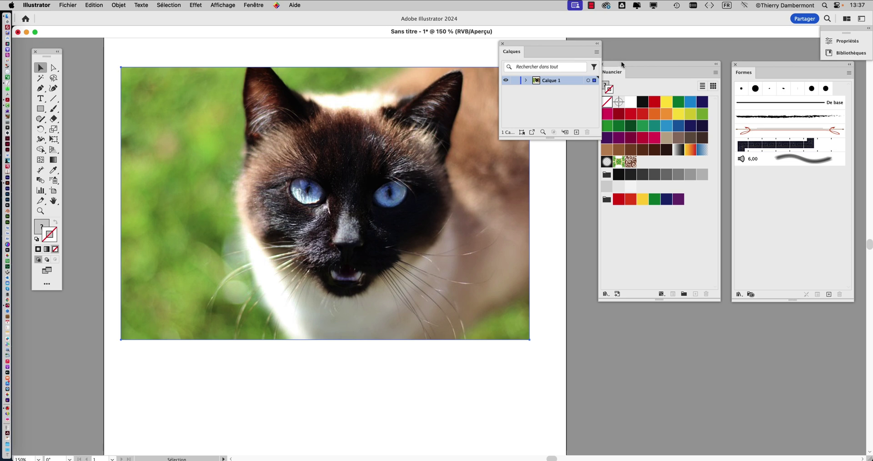
left_click_drag(622, 61, 670, 176)
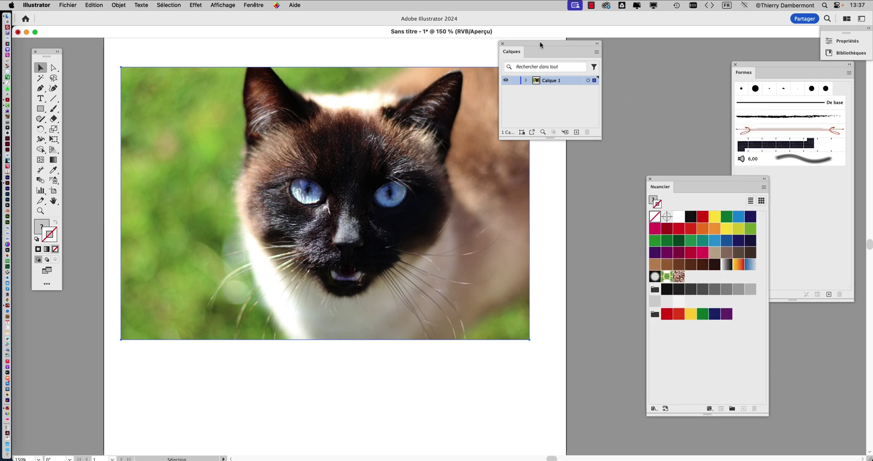
left_click_drag(539, 42, 553, 123)
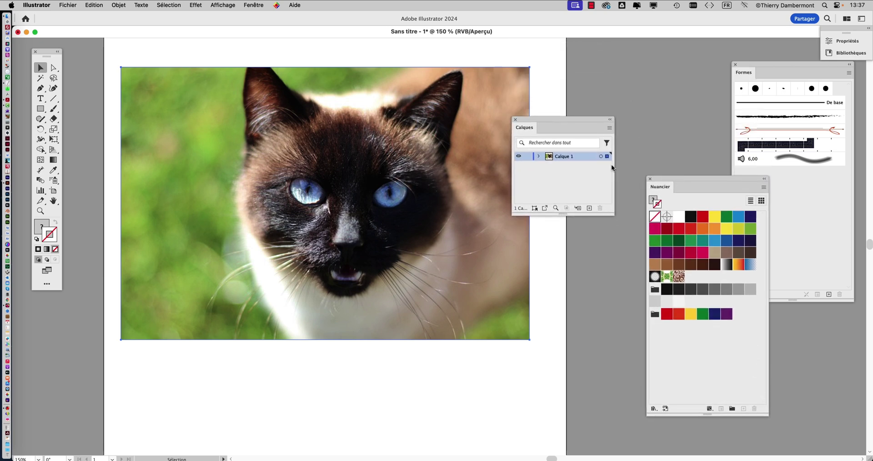
Step: Set the Calques panel's row size to 60 pixels and enlarge the panel to show the full layer name
left_click(610, 128)
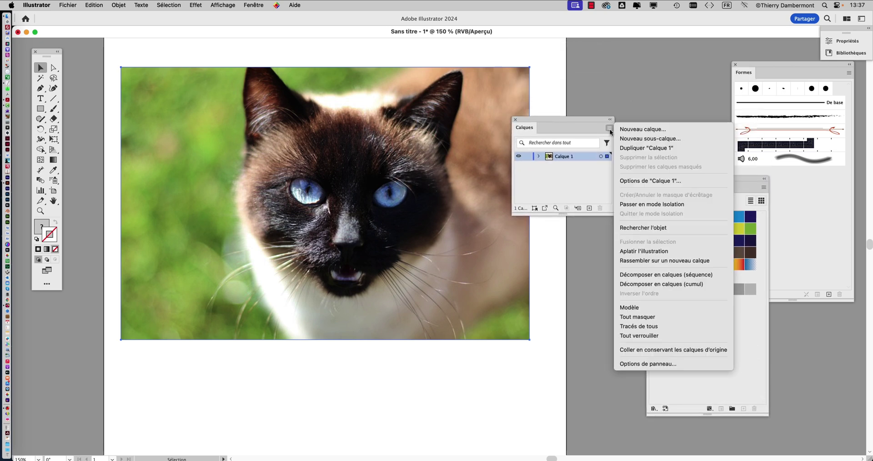
left_click(655, 364)
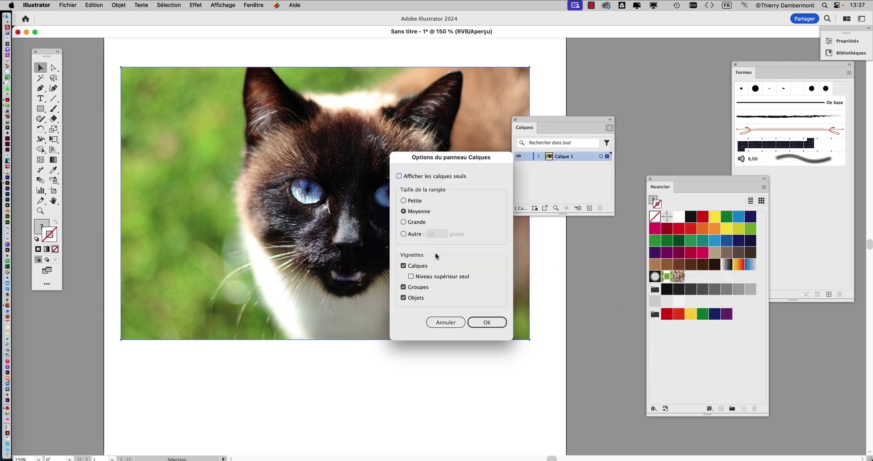
left_click(416, 235)
type("60")
key("Return")
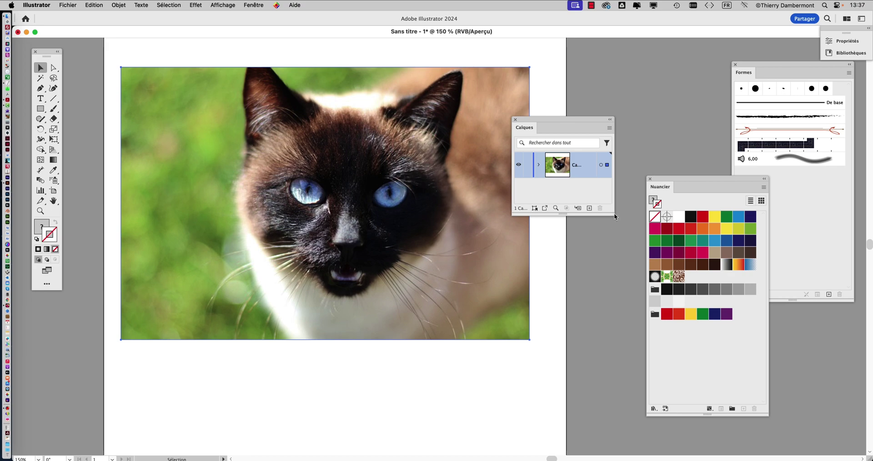
left_click_drag(614, 213, 688, 238)
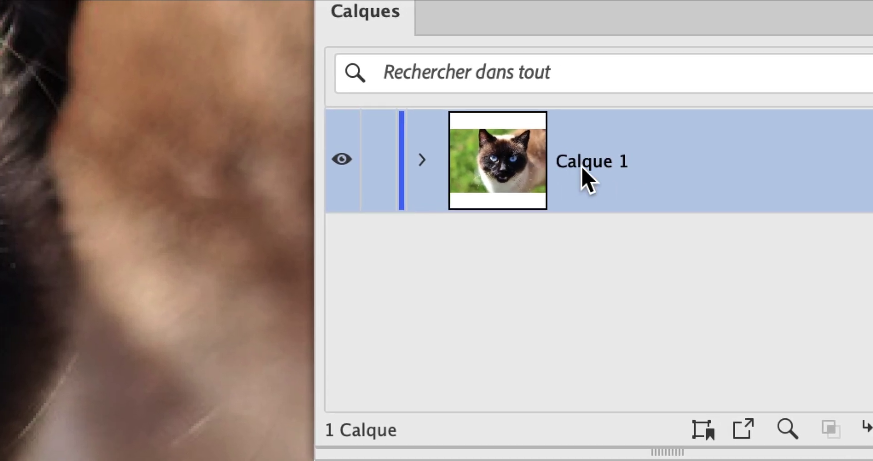
Step: Rename the layer Calque 1 as modele and move the Calques panel off the cat photo
double_click(583, 168)
type("modele")
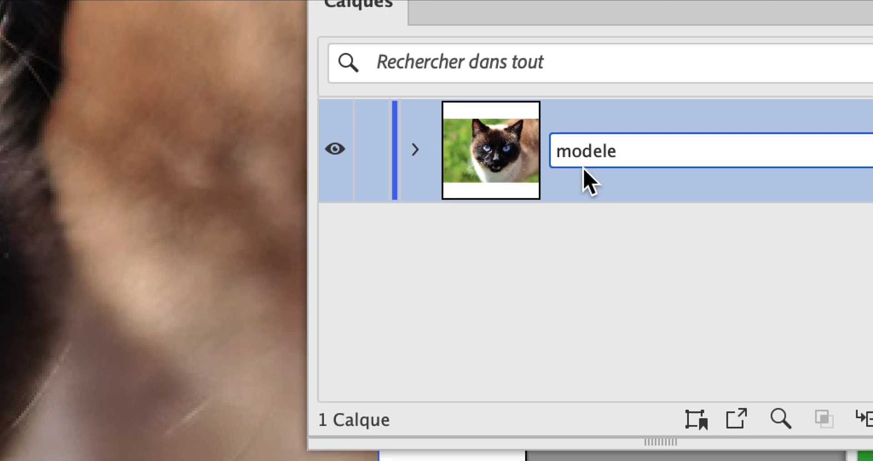
left_click(597, 196)
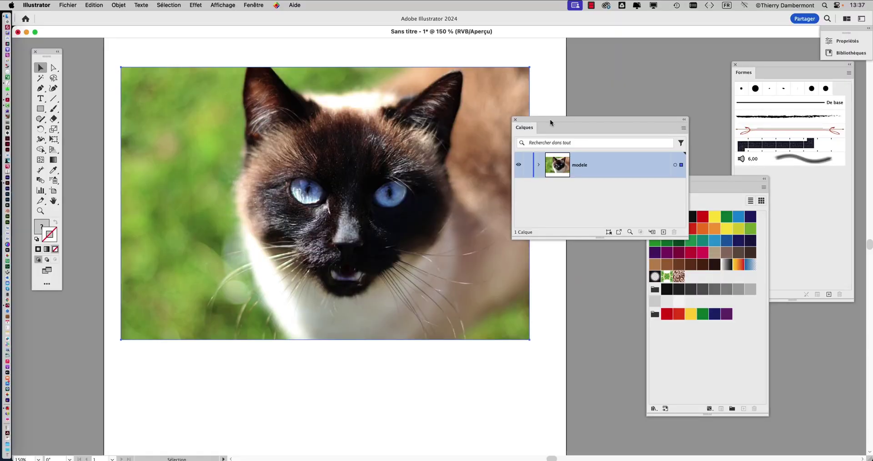
left_click_drag(550, 122, 584, 81)
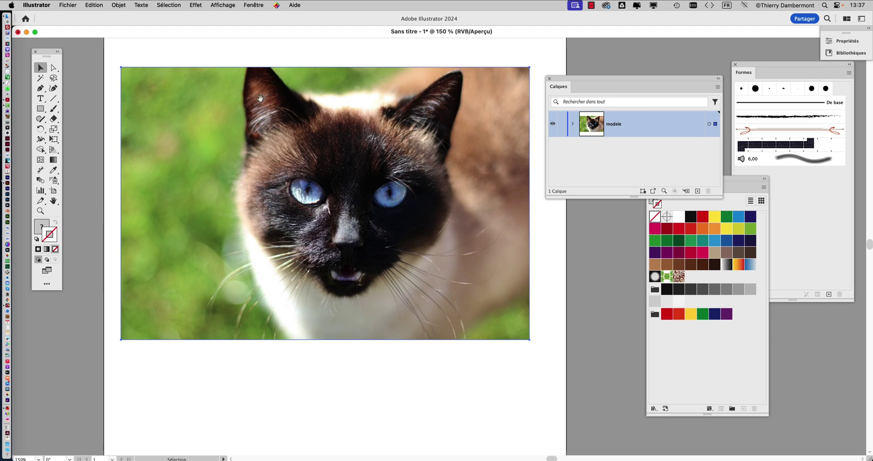
Step: Show the Liens panel beside the cat photo, widen it and check whether the image is linked or embedded
left_click_drag(260, 98, 218, 76)
left_click(254, 5)
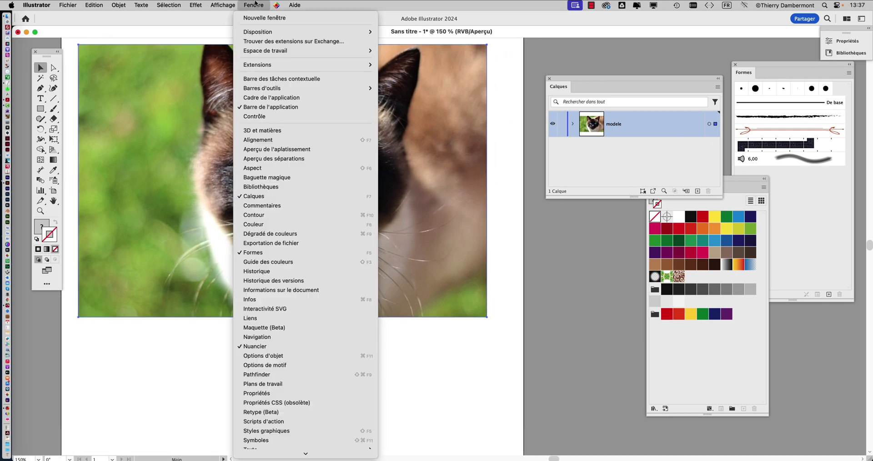
left_click(248, 319)
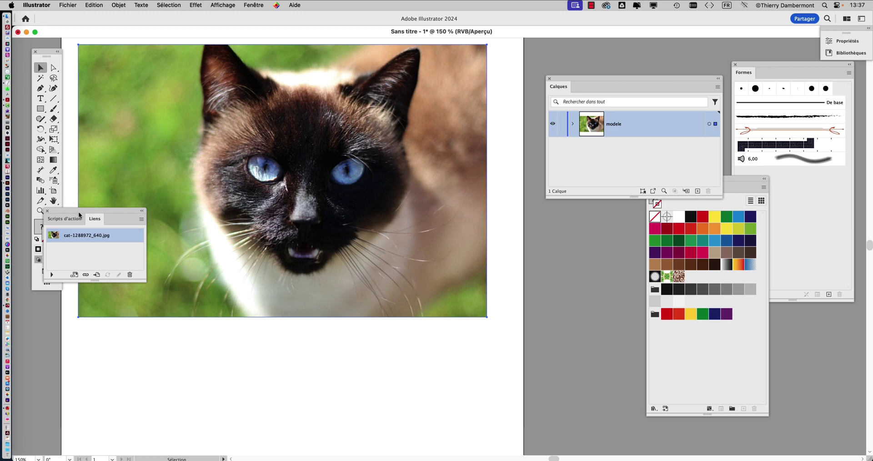
left_click_drag(79, 216, 496, 221)
left_click_drag(558, 287, 625, 292)
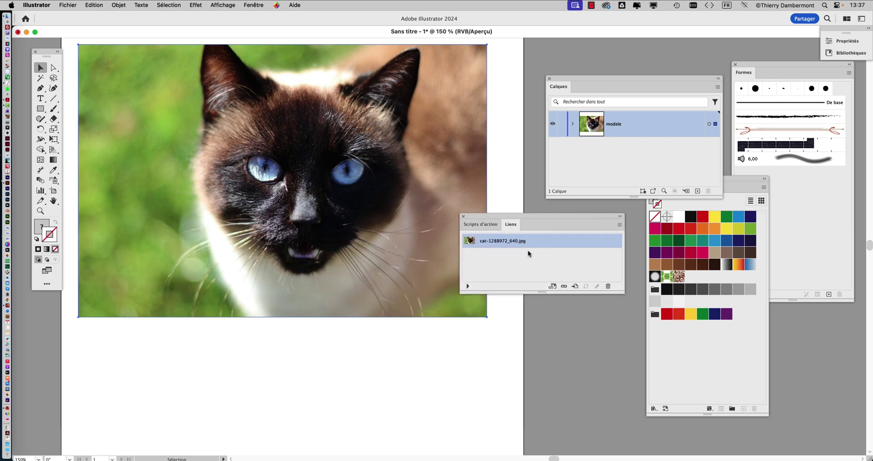
mouse_move(533, 244)
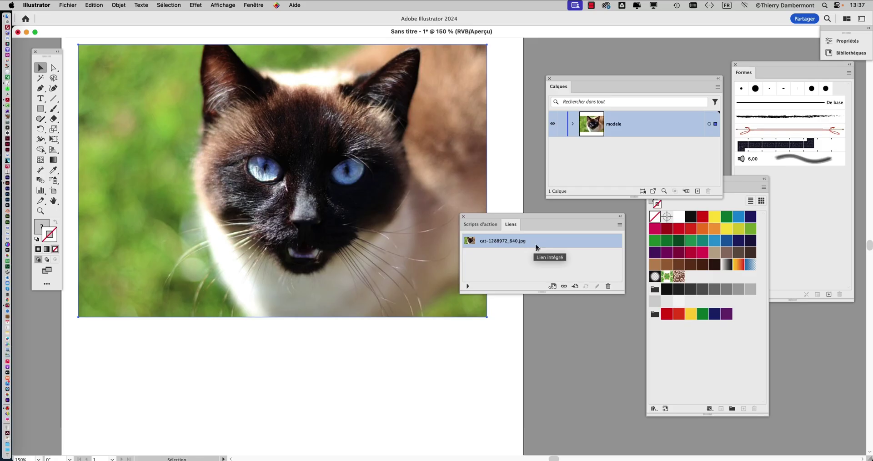
scroll(136, 147, "up", 2)
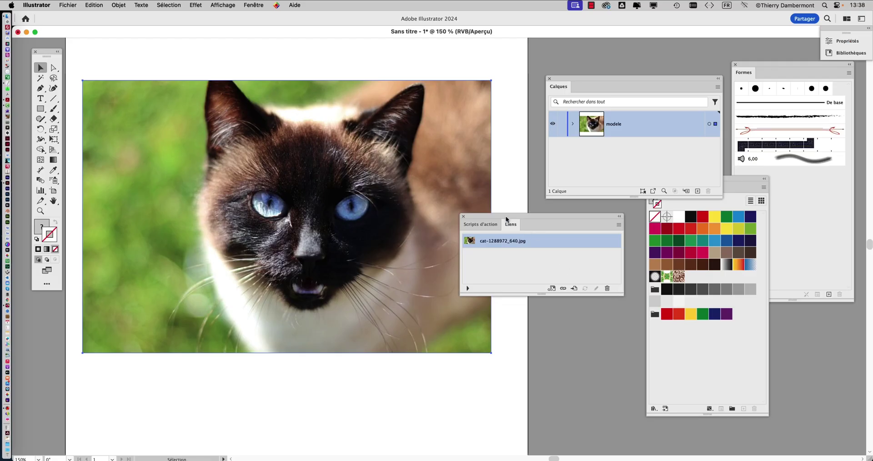
left_click_drag(507, 219, 513, 226)
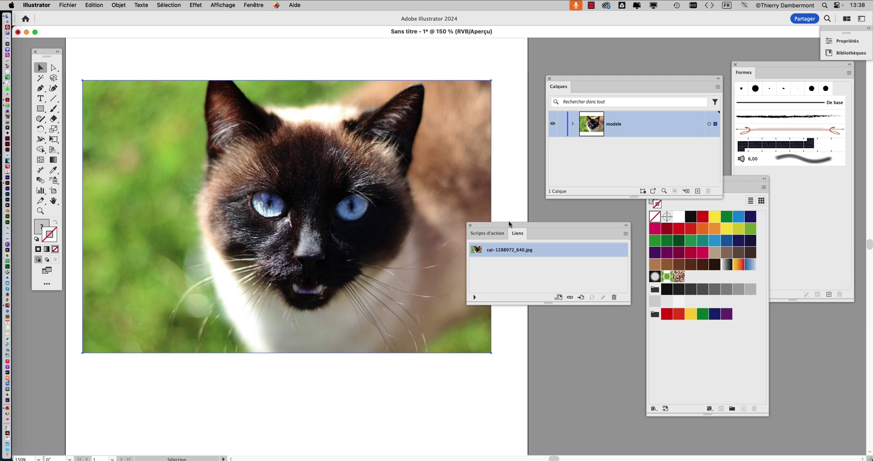
Step: Delete the imported cat photo from the modele layer
left_click(144, 71)
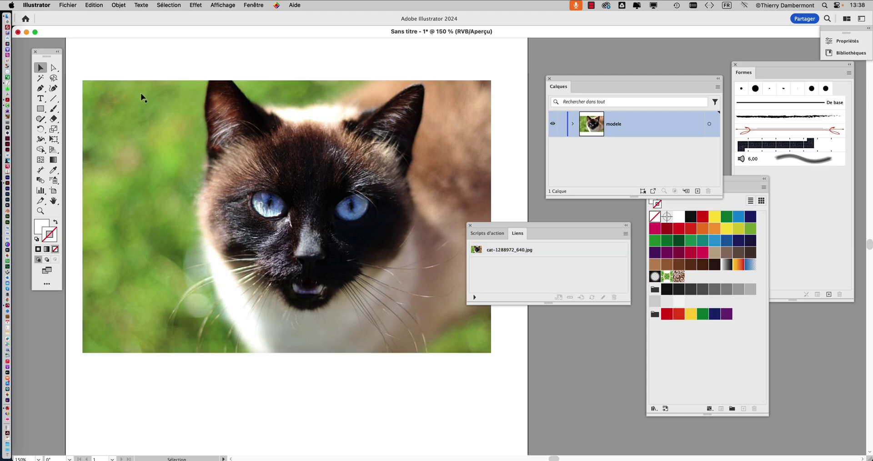
left_click(144, 96)
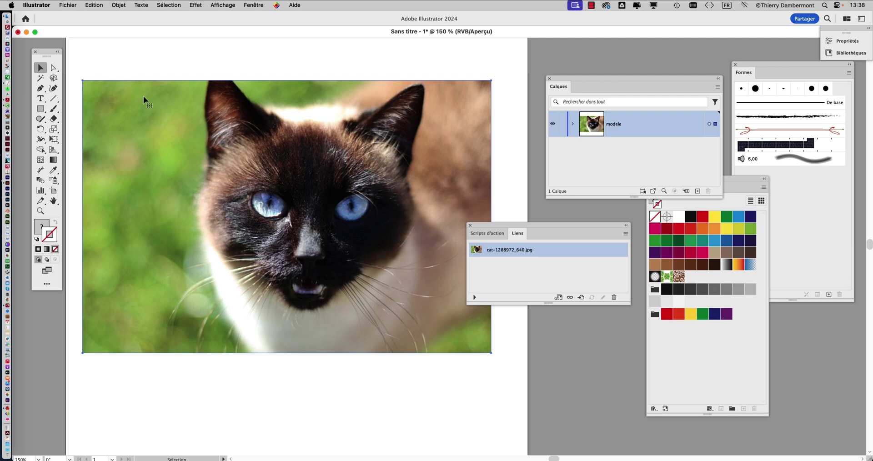
key("Delete")
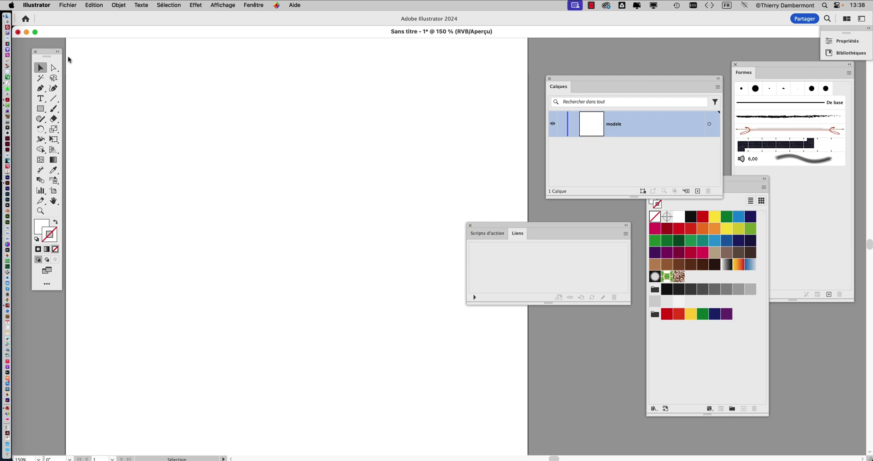
Step: Import cat-1288972_640.jpg from the symétrie folder as a linked image and place it across the upper part of the page
left_click(71, 4)
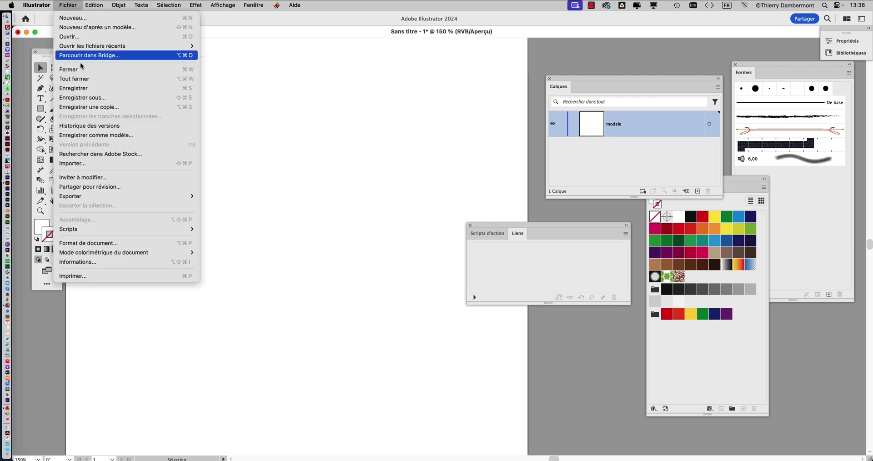
left_click(89, 162)
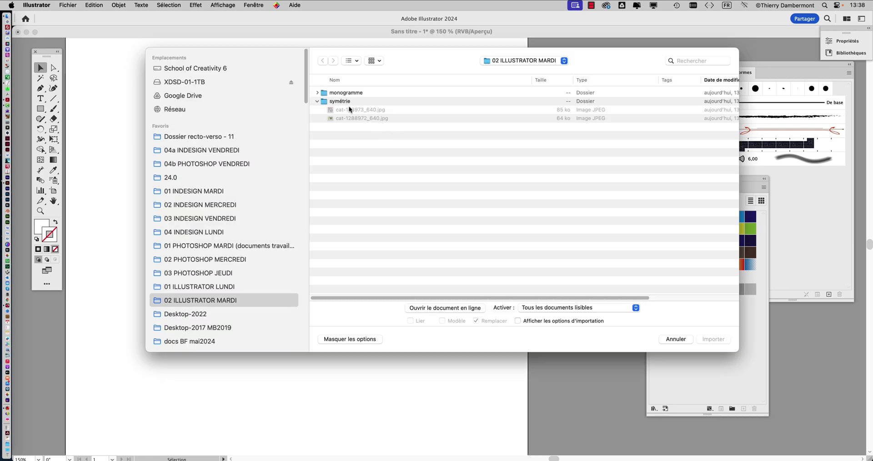
left_click(354, 118)
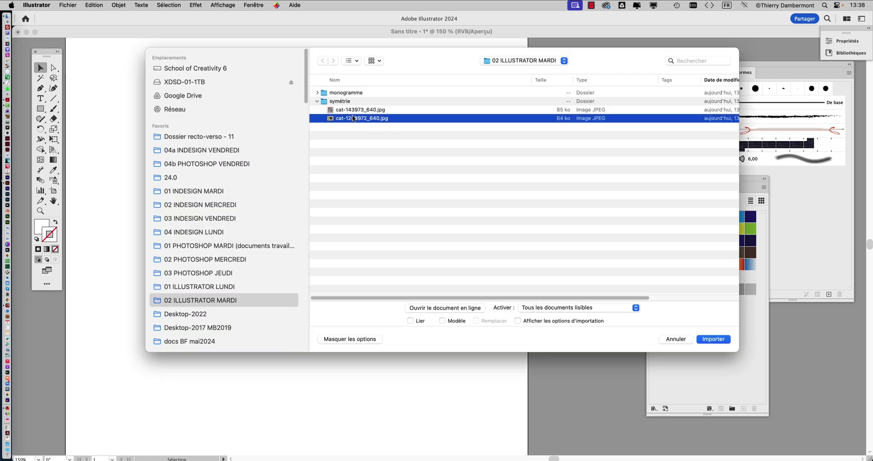
key("space")
key("space")
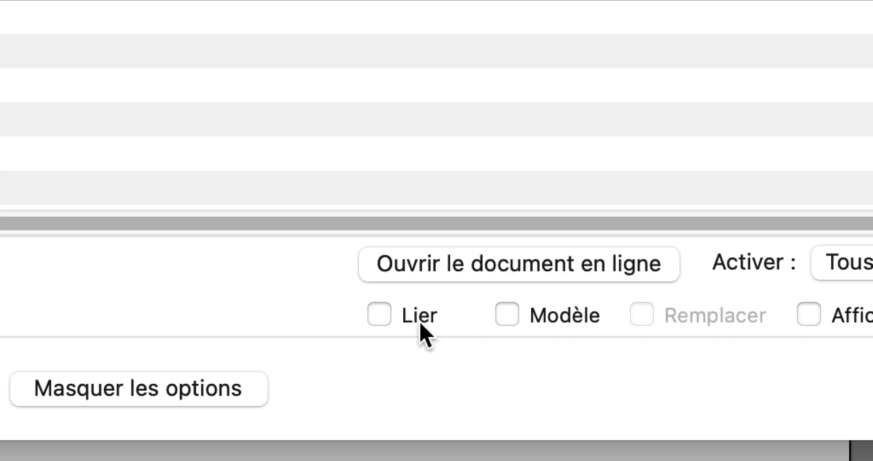
left_click(420, 324)
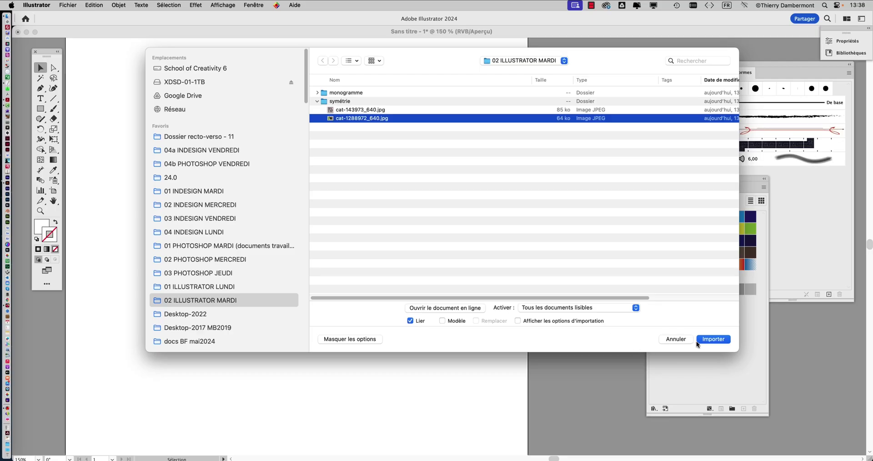
left_click(701, 340)
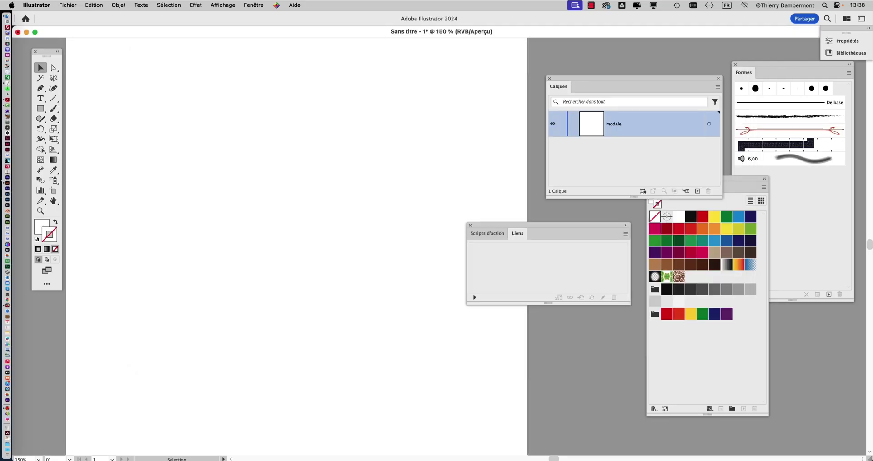
left_click_drag(146, 115, 498, 350)
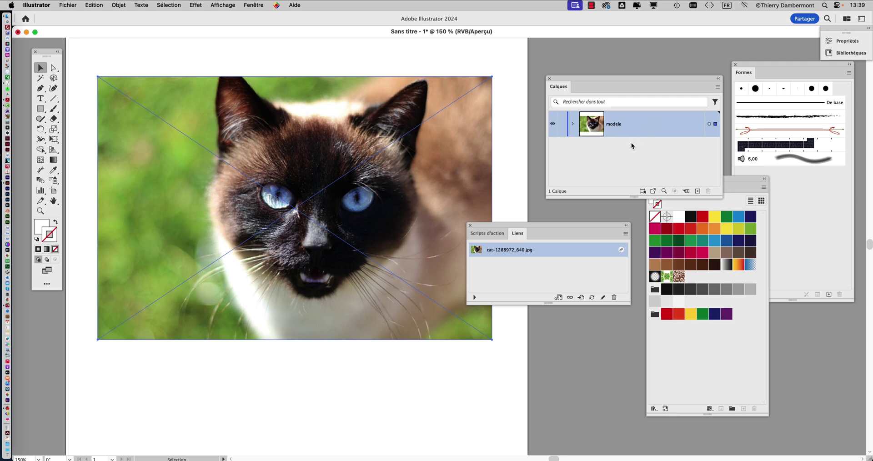
Step: Show the Transparence panel, set the linked cat photo's opacity to 29% and move the panel off the photo
left_click_drag(559, 225, 564, 214)
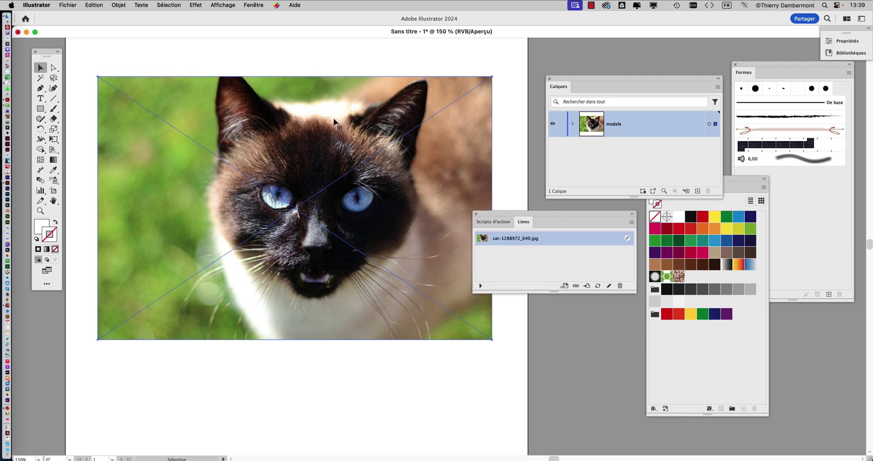
left_click(254, 5)
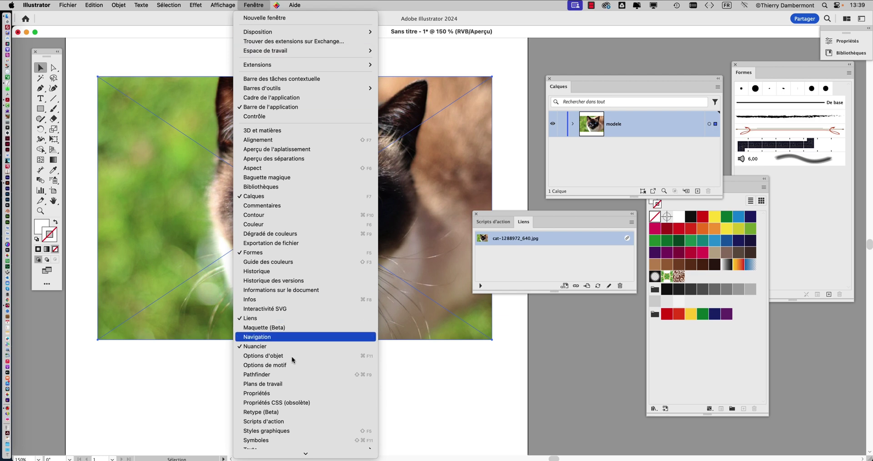
scroll(303, 382, "down", 3)
left_click(304, 384)
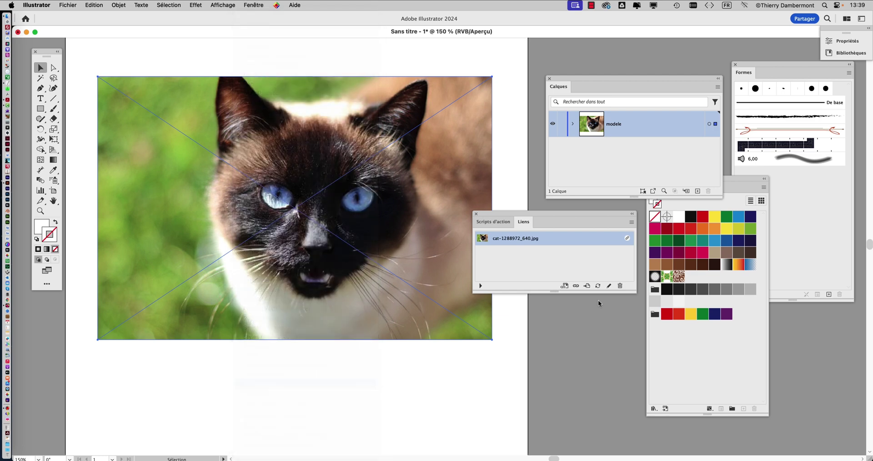
left_click(503, 226)
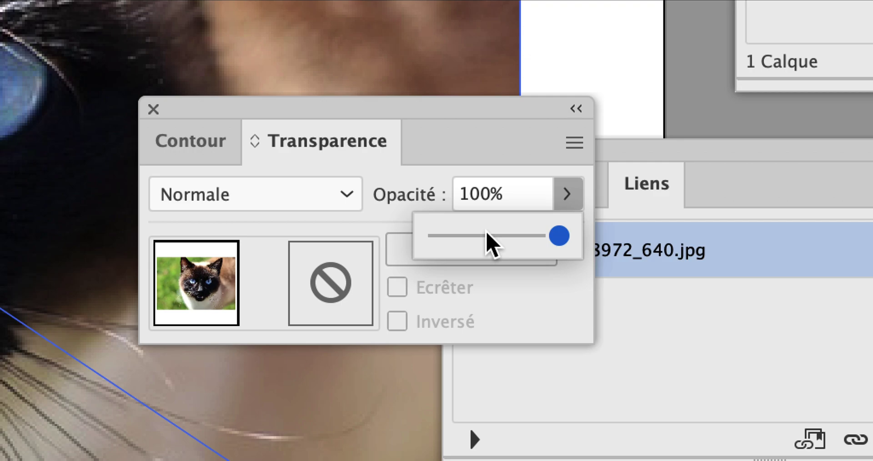
left_click(427, 264)
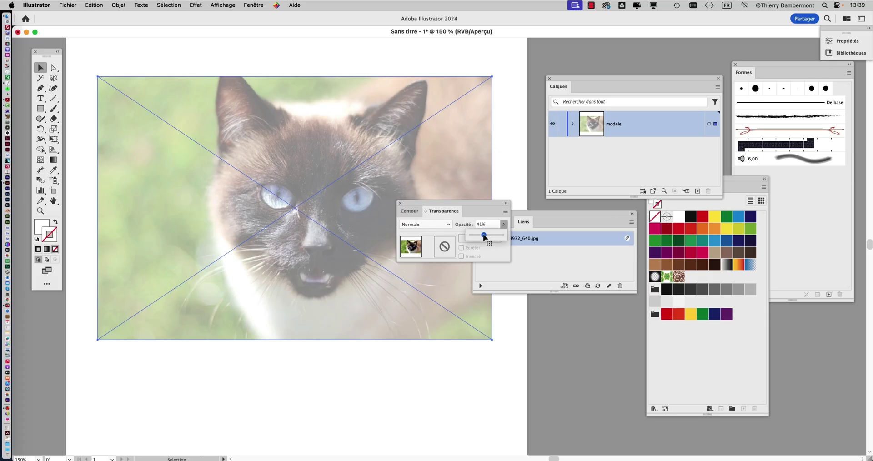
left_click_drag(485, 236, 481, 236)
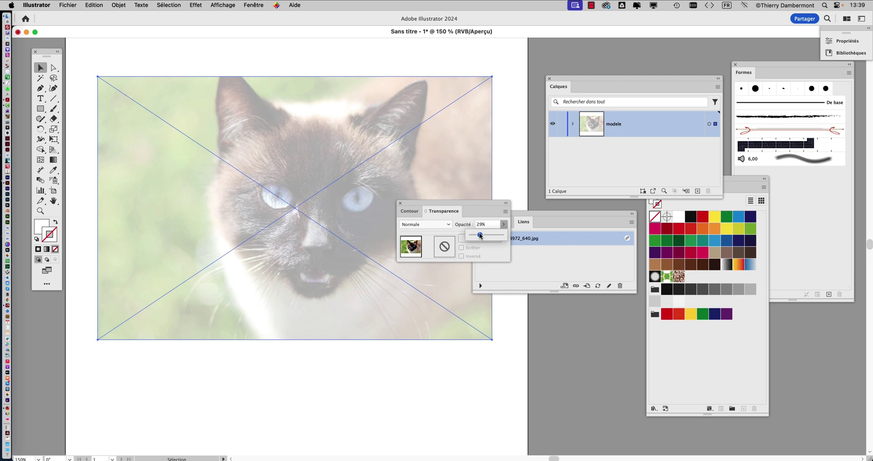
left_click(467, 220)
left_click_drag(456, 203, 585, 386)
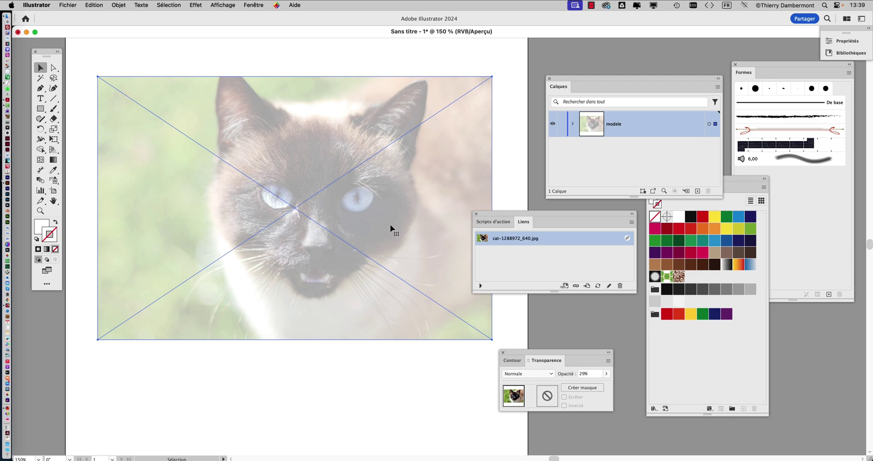
Step: Replace the faded cat photo with cat-143973_640.jpg, imported as a linked image and placed on the page
key("Delete")
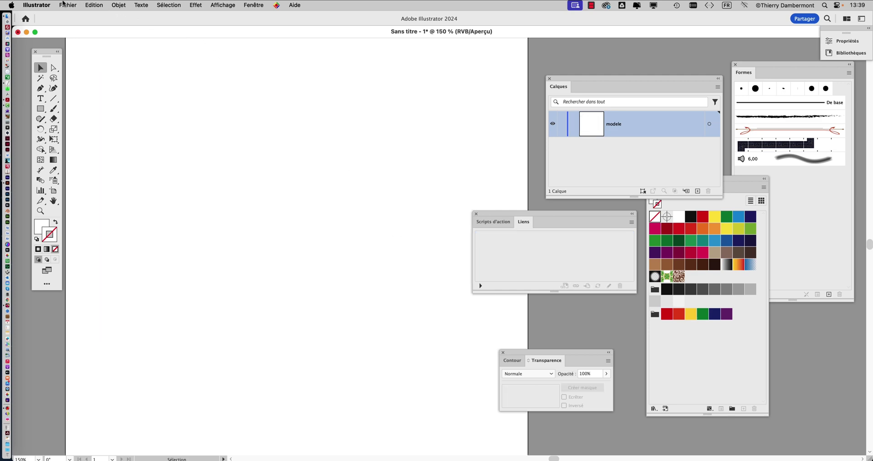
left_click(68, 5)
left_click(107, 163)
left_click(370, 110)
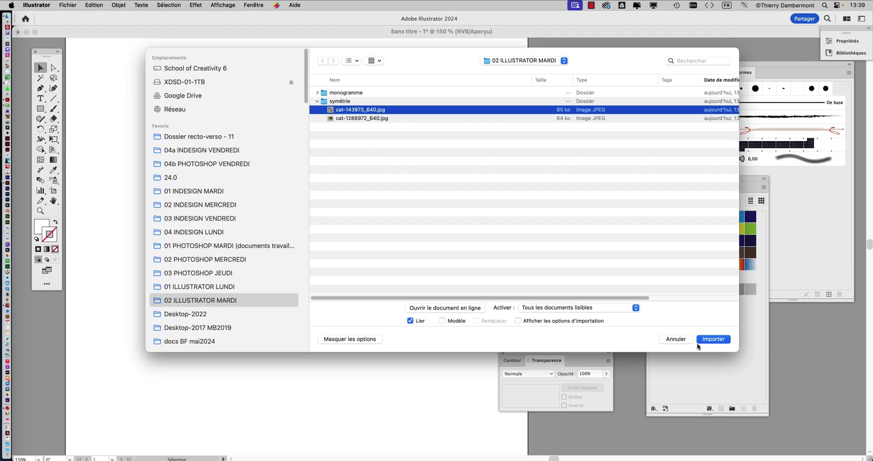
left_click(713, 339)
left_click_drag(91, 62, 608, 409)
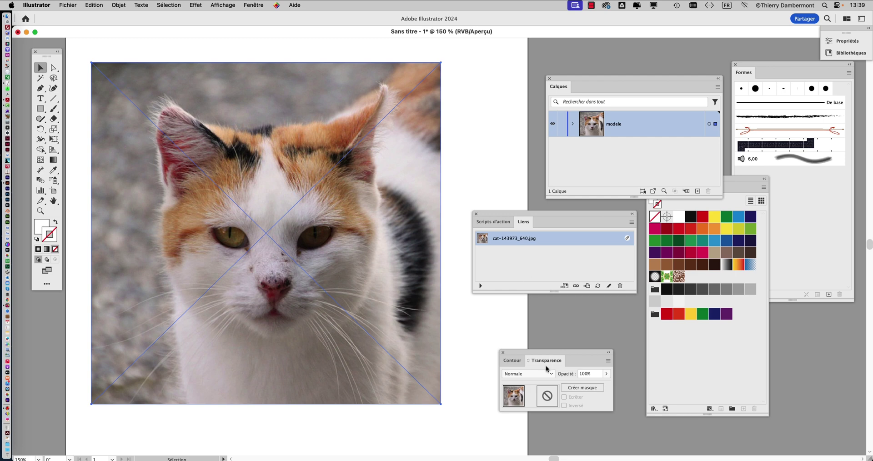
Step: Set the calico cat photo's opacity to 46%
left_click(606, 374)
left_click(583, 385)
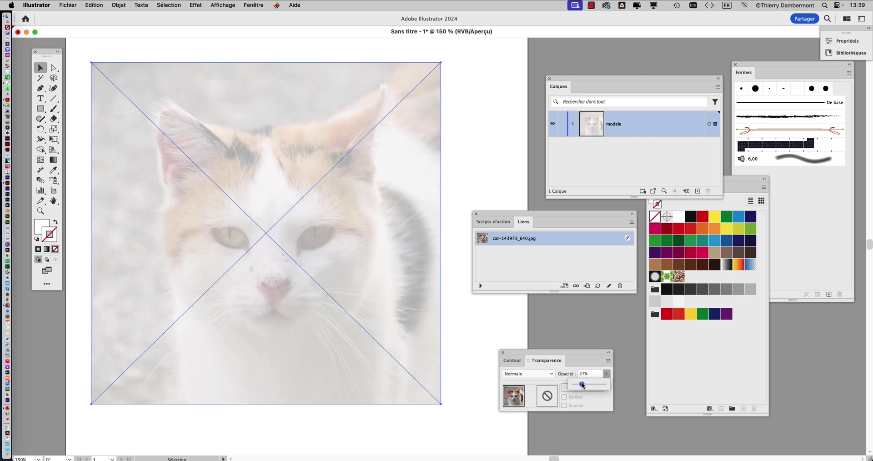
left_click_drag(584, 384, 590, 384)
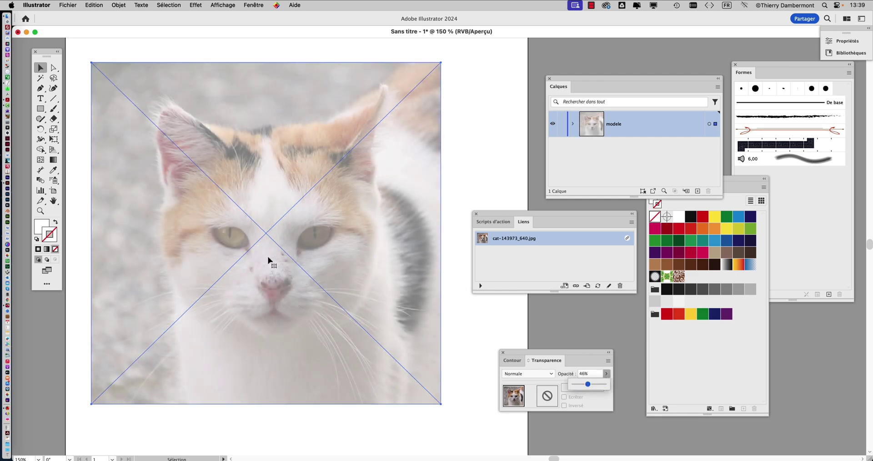
scroll(269, 257, "down", 2)
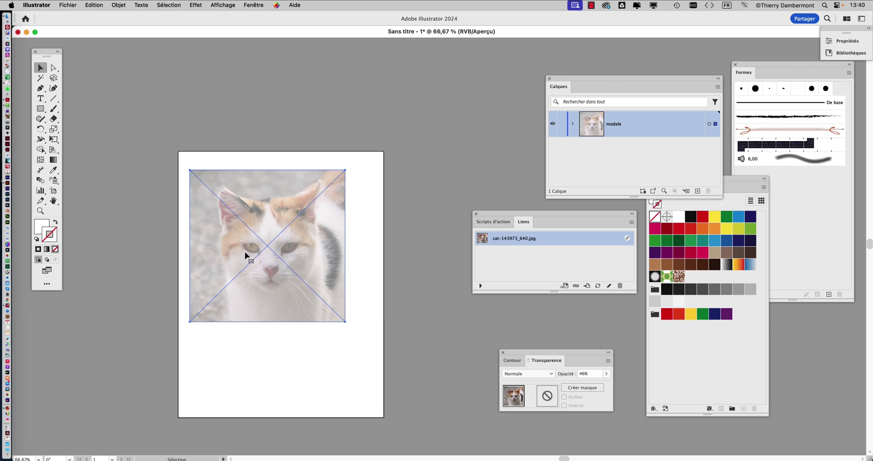
Step: Undo the photo replacement and its opacity change back to the faded cat-1288972_640.jpg image
key("super+z")
key("super+z")
key("super+z")
key("super+z")
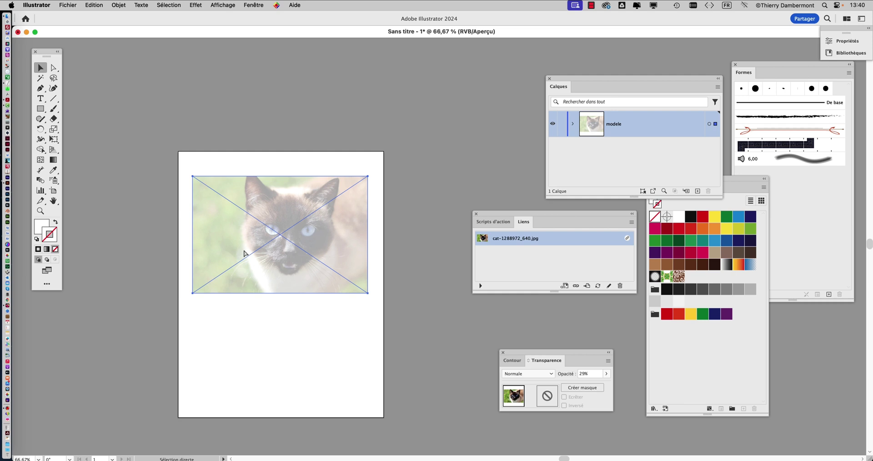
scroll(295, 241, "up", 2)
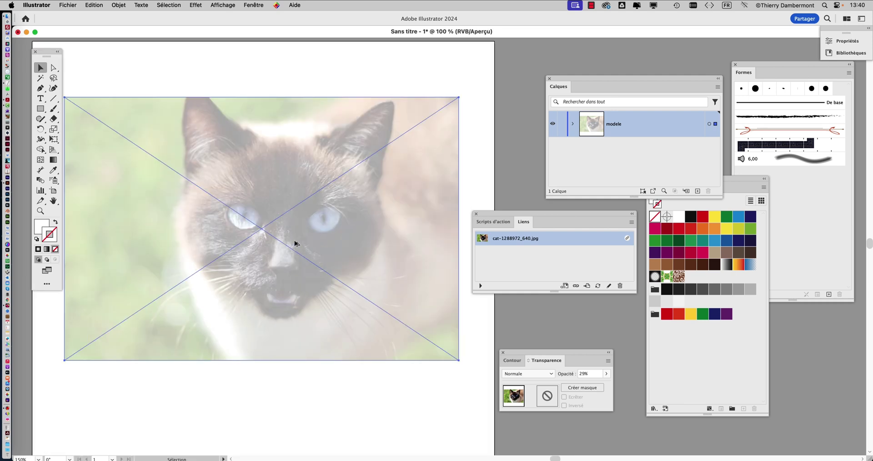
scroll(294, 244, "down", 1)
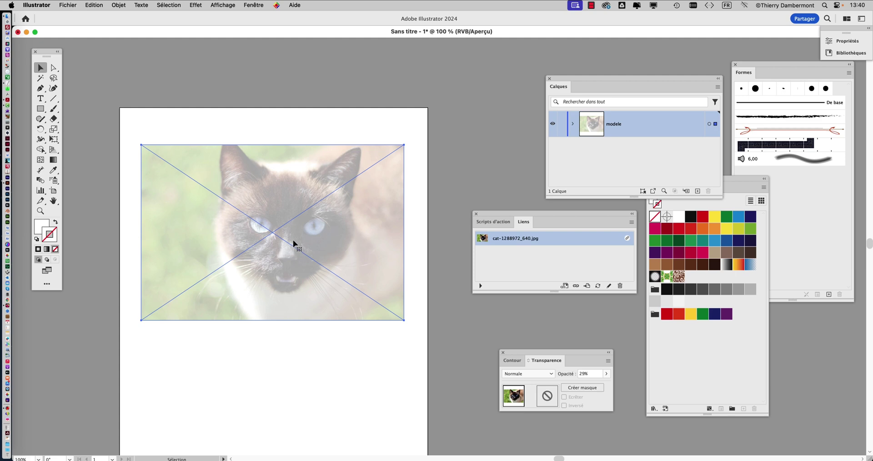
Step: Show the rulers along the edges of the document
left_click(225, 4)
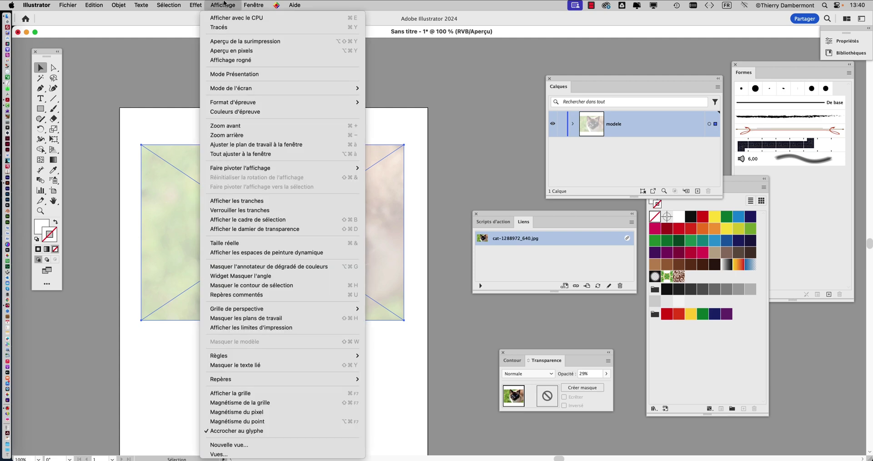
mouse_move(293, 356)
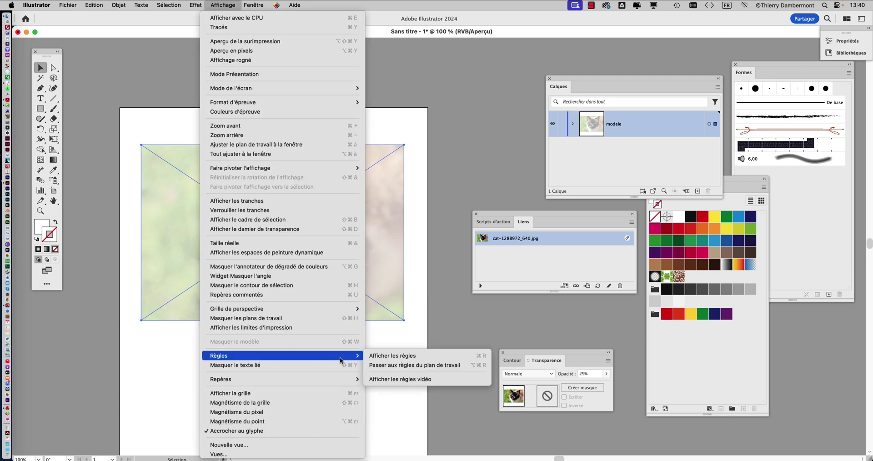
left_click(374, 358)
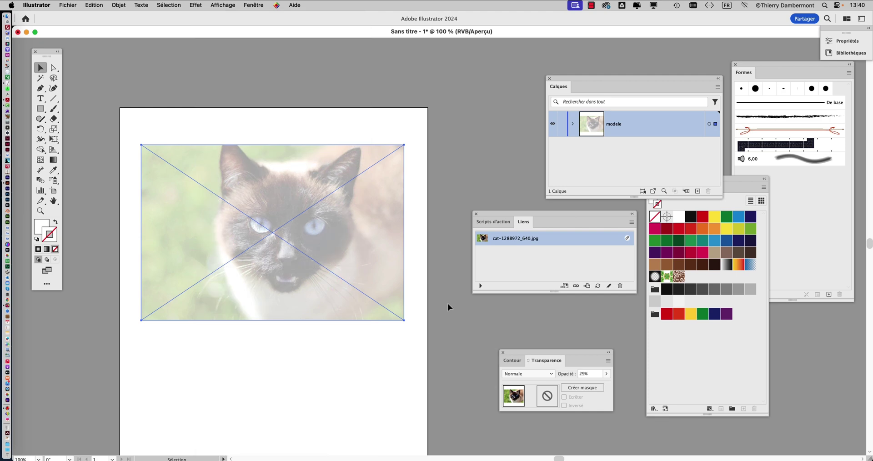
key("super+r")
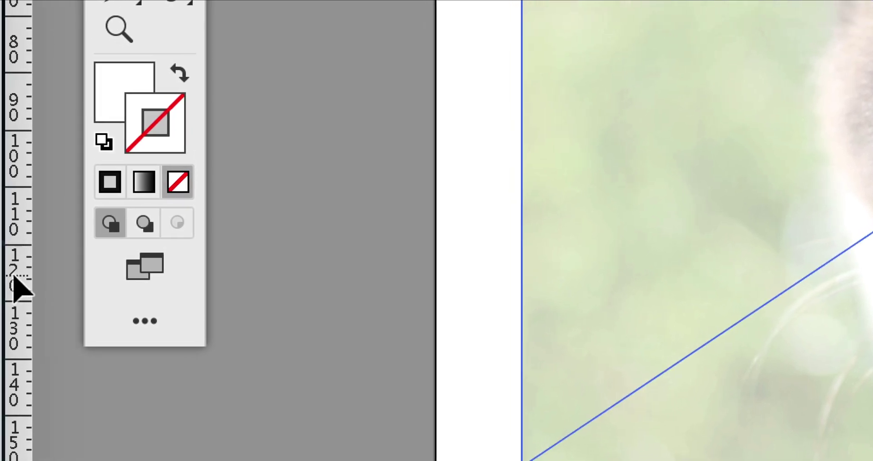
Step: Create a vertical guide, check the guide locking options and position the guide down the middle of the page through the cat's face
left_click_drag(14, 277, 464, 336)
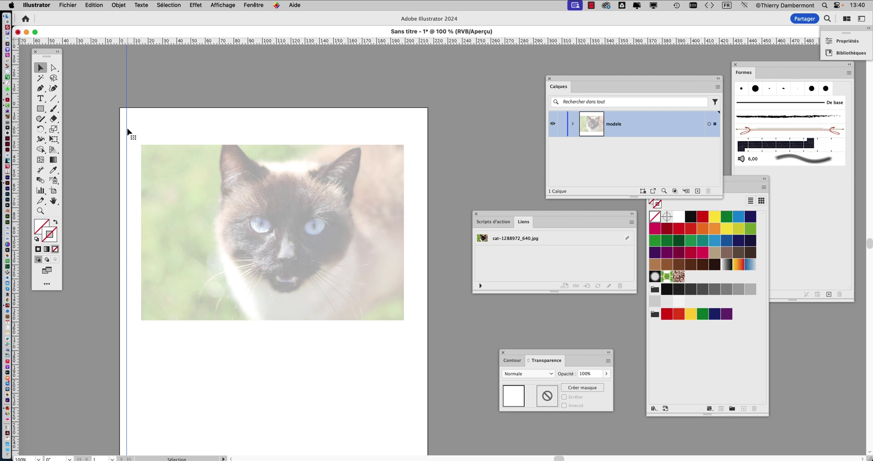
left_click_drag(127, 132, 202, 115)
left_click(223, 5)
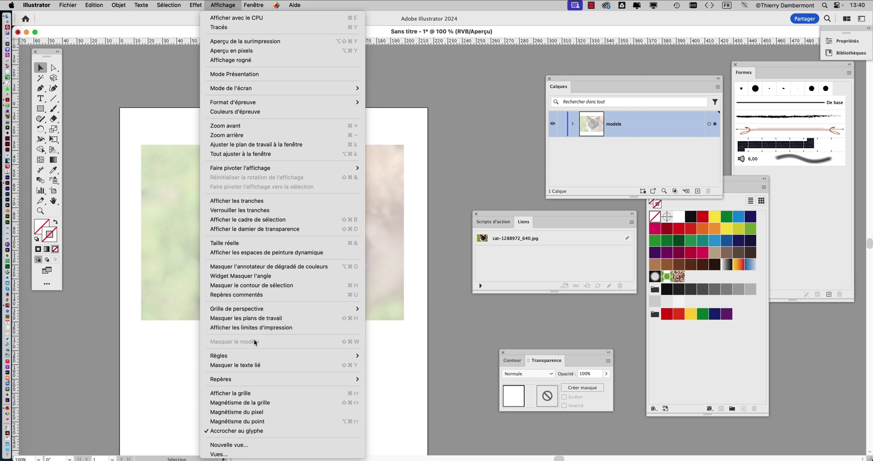
mouse_move(250, 378)
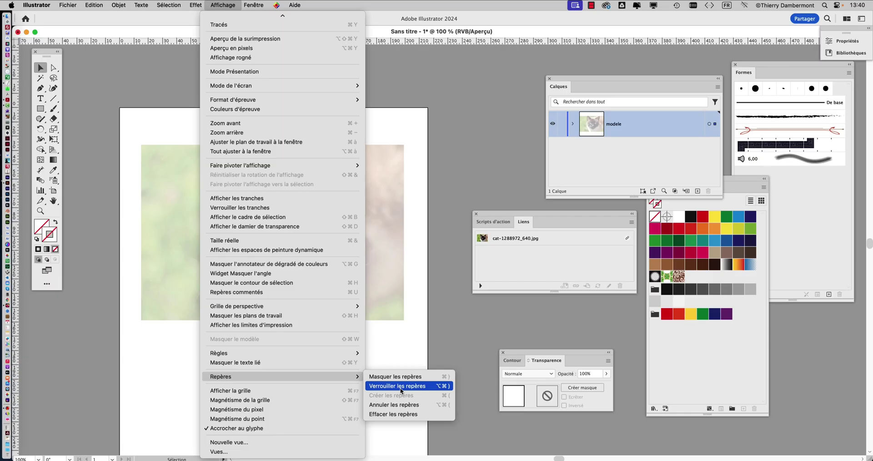
left_click(402, 398)
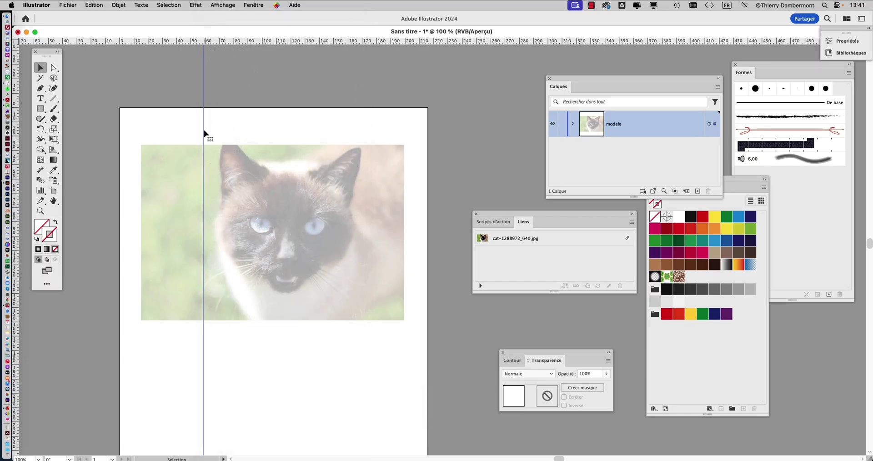
left_click_drag(205, 133, 272, 134)
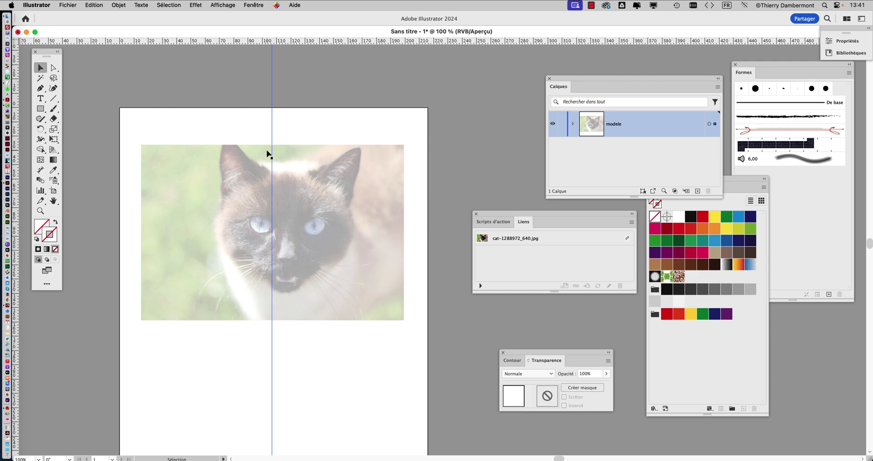
Step: Move the Calques panel closer to the page, make it taller and expand the modele layer's contents
left_click_drag(553, 89, 476, 76)
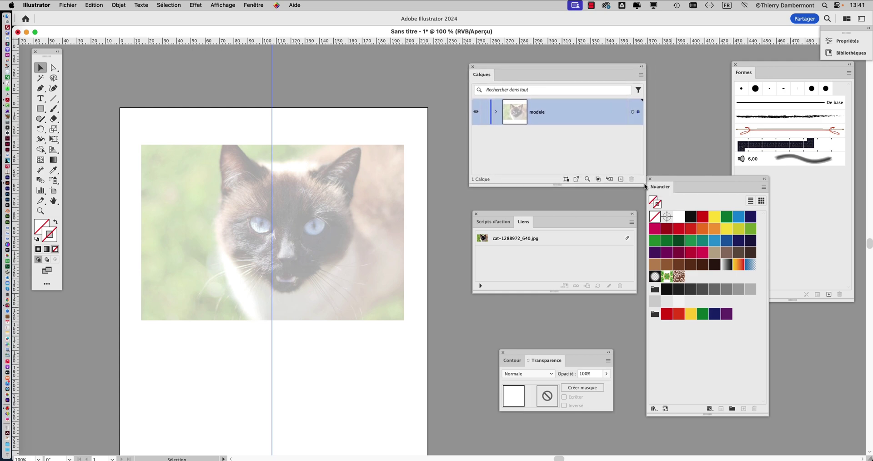
left_click_drag(634, 187, 622, 306)
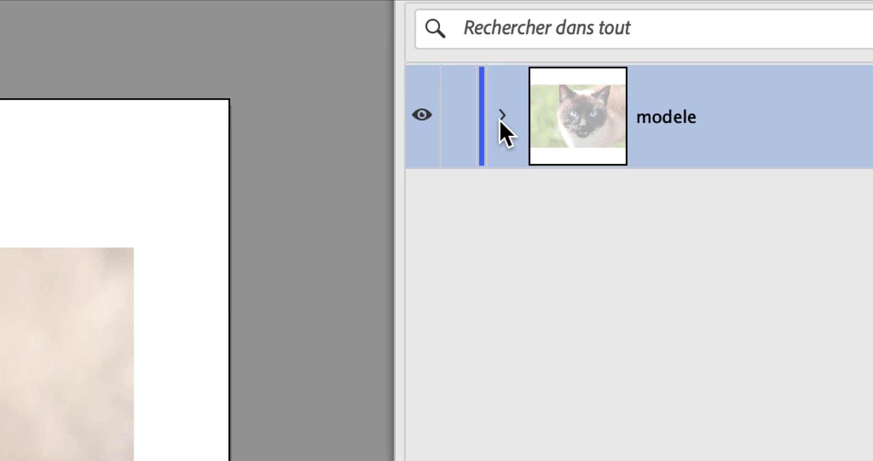
left_click(502, 118)
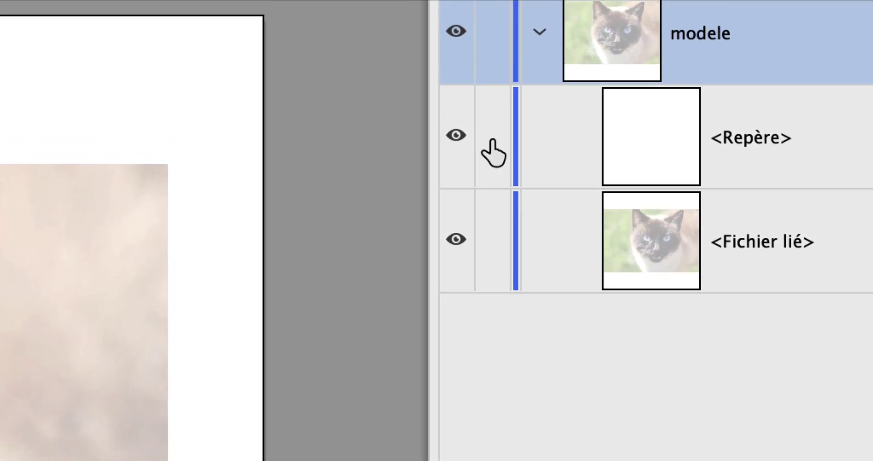
Step: Lock the guide inside the modele layer and shift the cat photo so the face sits closer to the guide
left_click(493, 129)
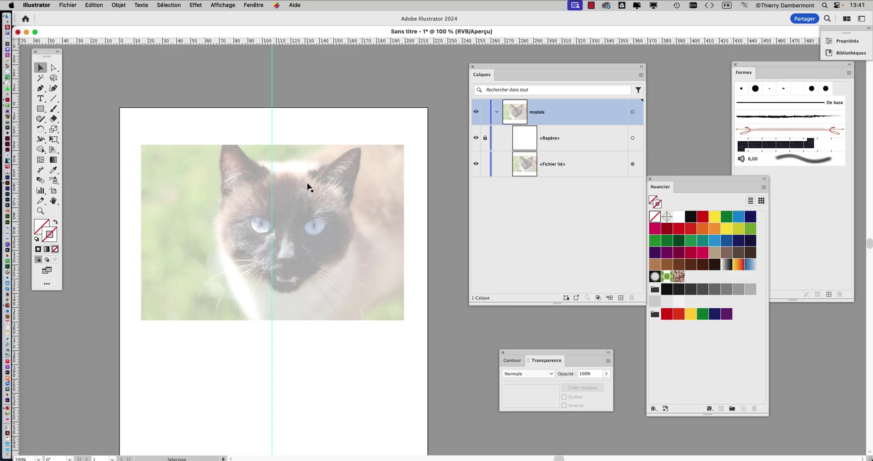
left_click(308, 186)
left_click_drag(306, 187, 289, 182)
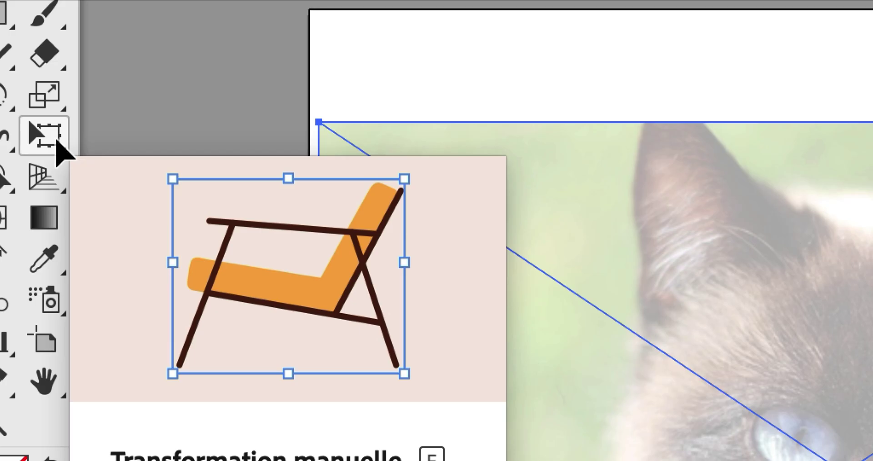
Step: Rotate the cat photo slightly counterclockwise with Free Transform and nudge it until the face is centred on the guide, then deselect it
left_click(56, 141)
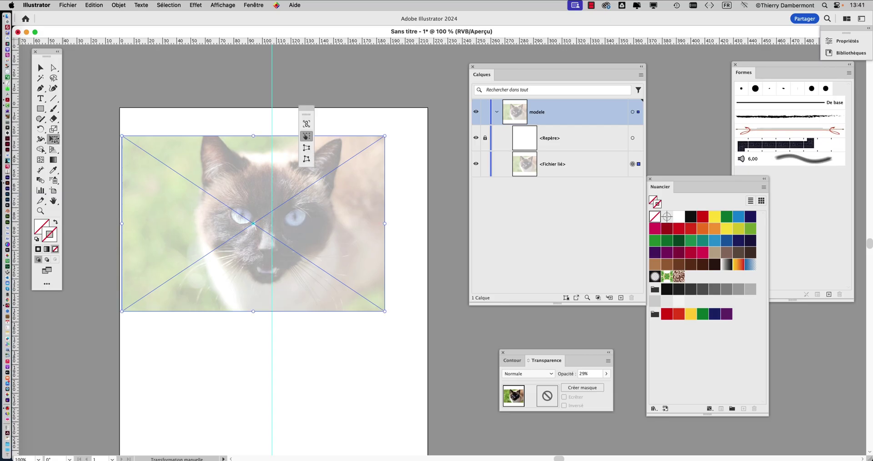
left_click_drag(162, 122, 152, 121)
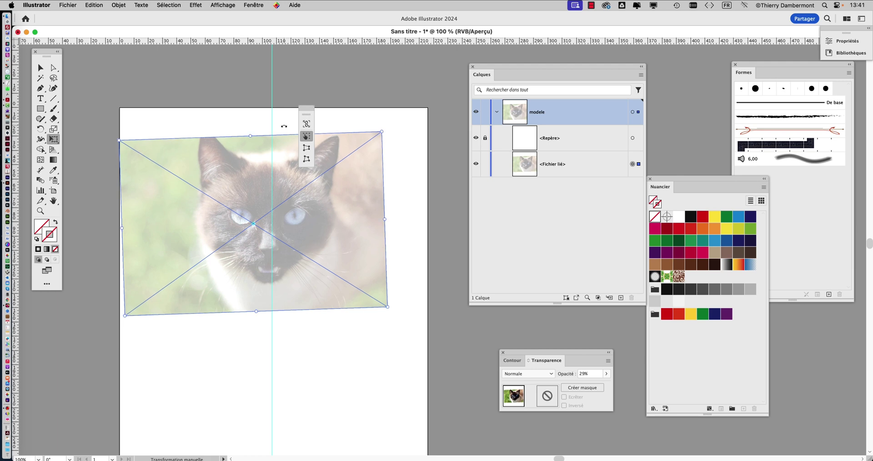
left_click_drag(304, 110, 459, 89)
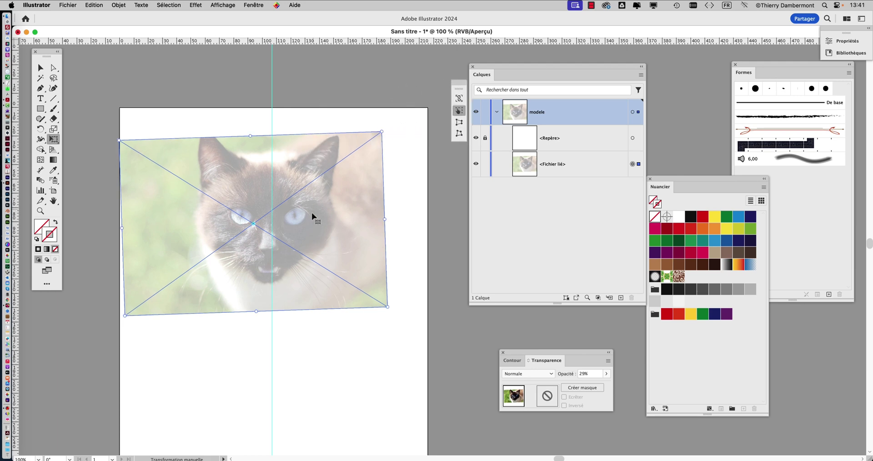
left_click_drag(315, 234, 317, 231)
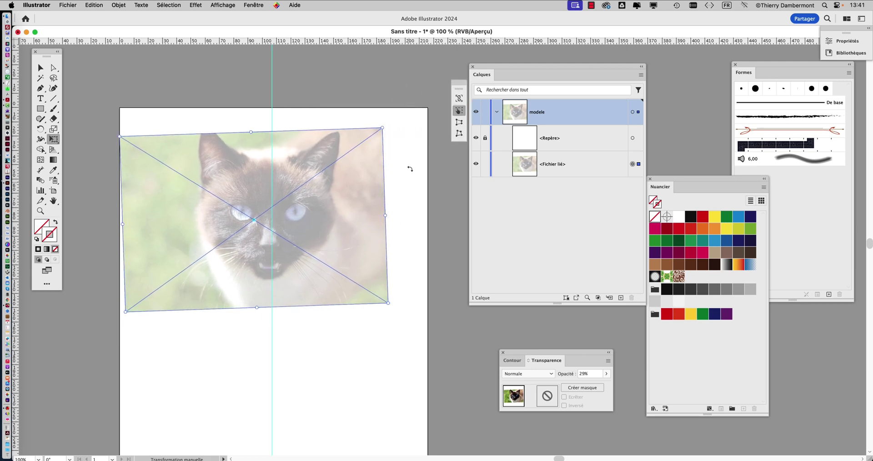
left_click_drag(393, 115, 388, 109)
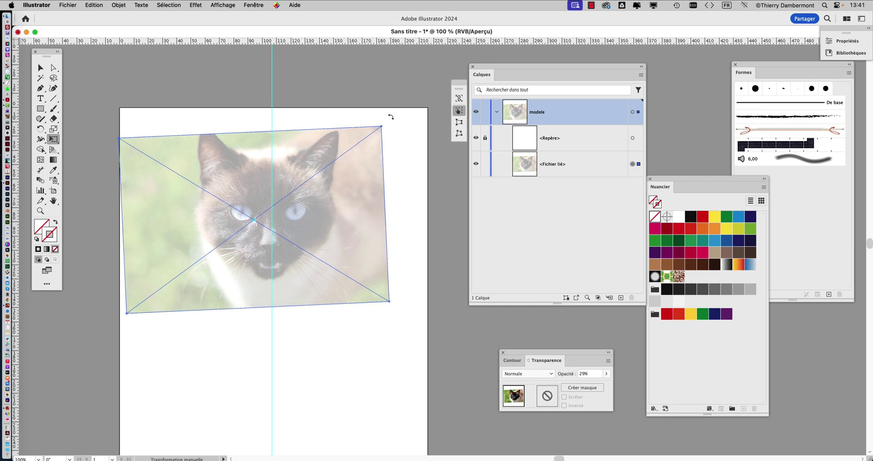
left_click_drag(329, 234, 333, 234)
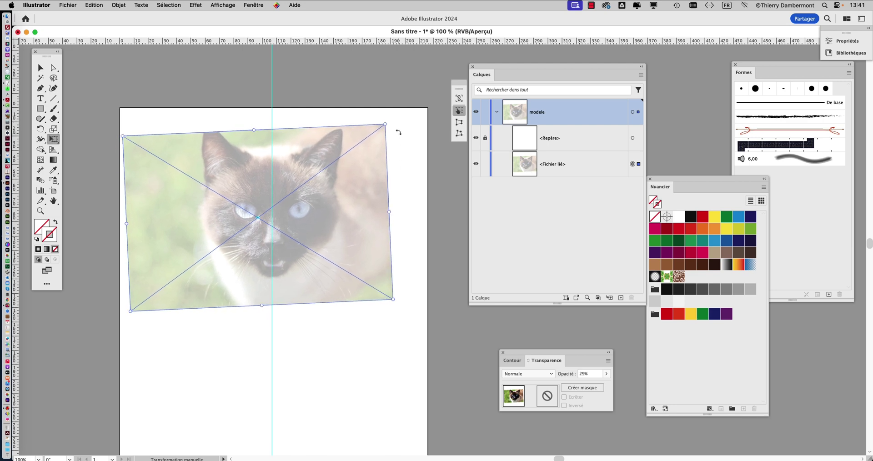
left_click_drag(396, 131, 396, 131)
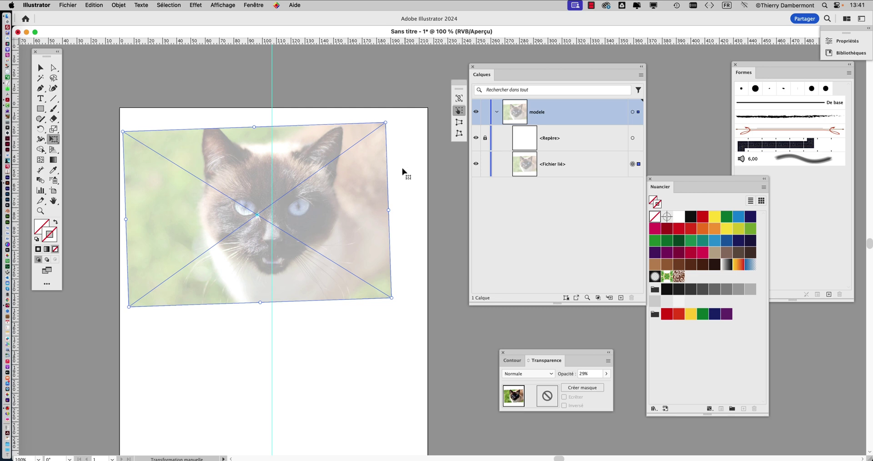
scroll(297, 220, "up", 3)
scroll(297, 220, "down", 3)
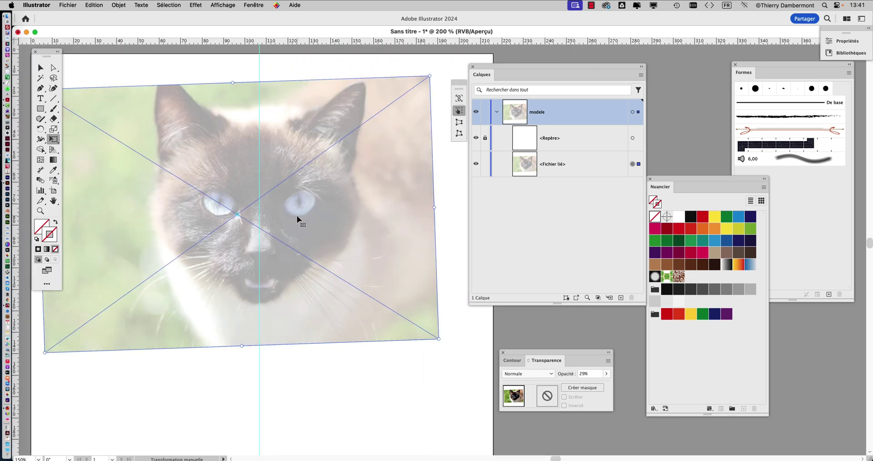
left_click(45, 67)
left_click(141, 120)
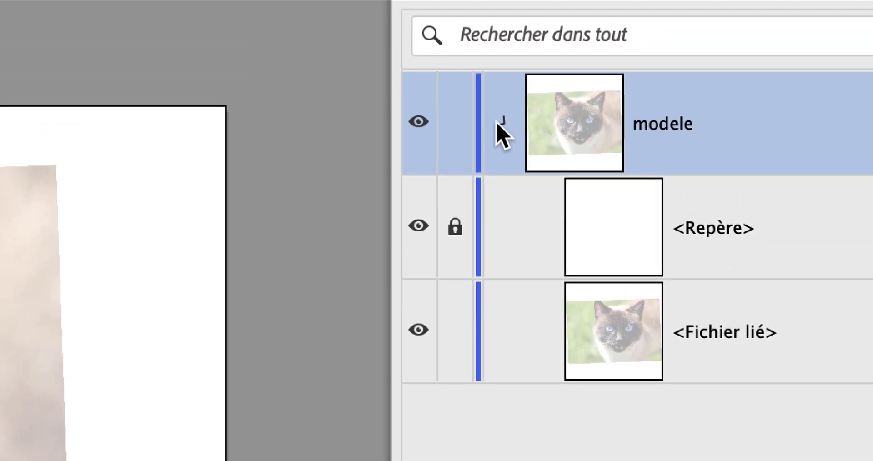
Step: Collapse and lock the modele layer, and add a new layer above it
left_click(500, 124)
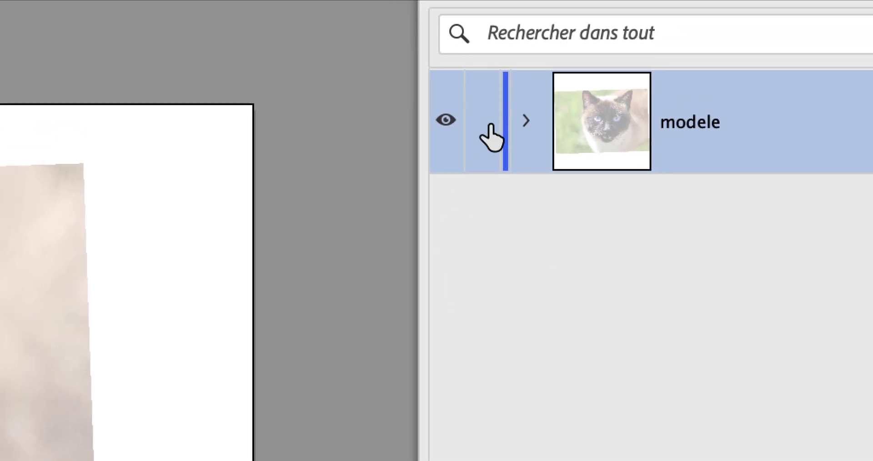
left_click(457, 132)
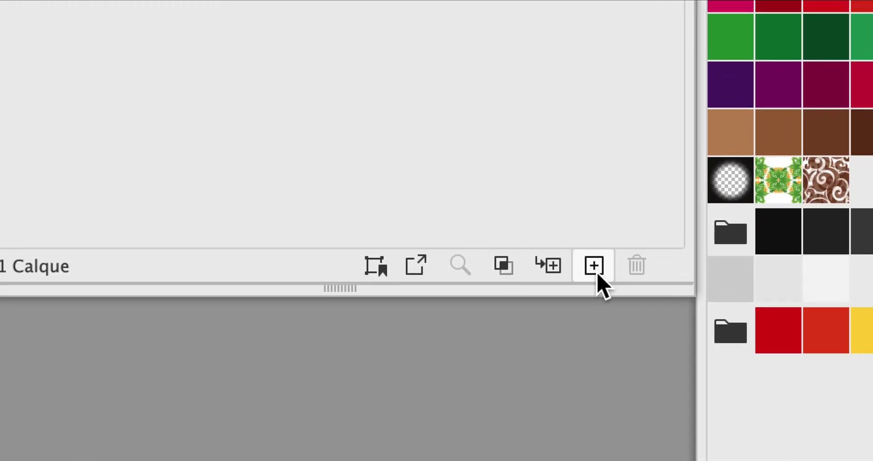
left_click(596, 272)
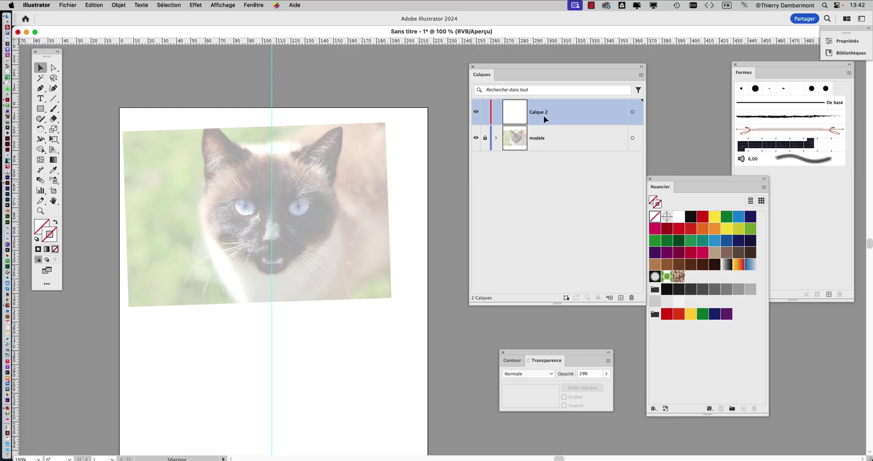
Step: Save the document as symetrie - 01.ai in the symétrie folder, in Adobe Illustrator format with the default Illustrator 2020 options
left_click(67, 5)
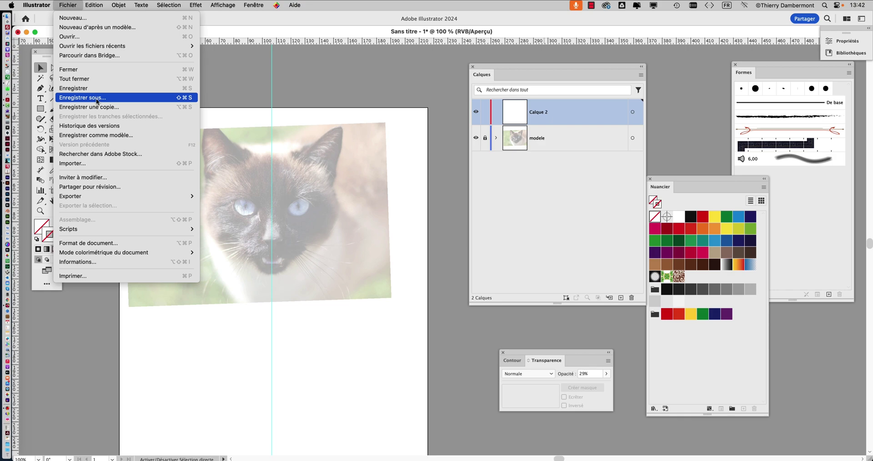
left_click(97, 100)
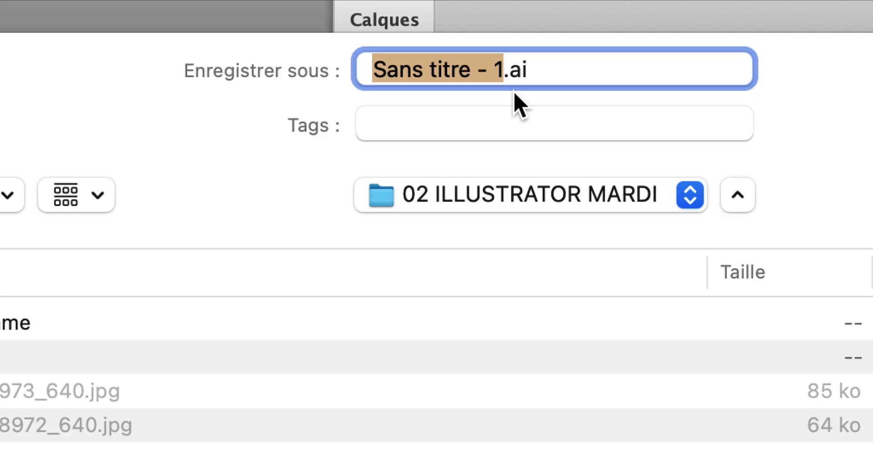
type("st")
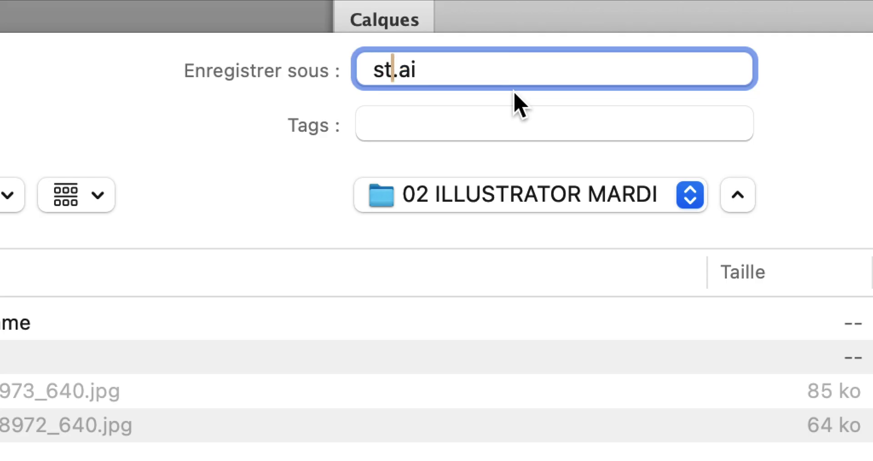
key("BackSpace")
type("ymetrie ")
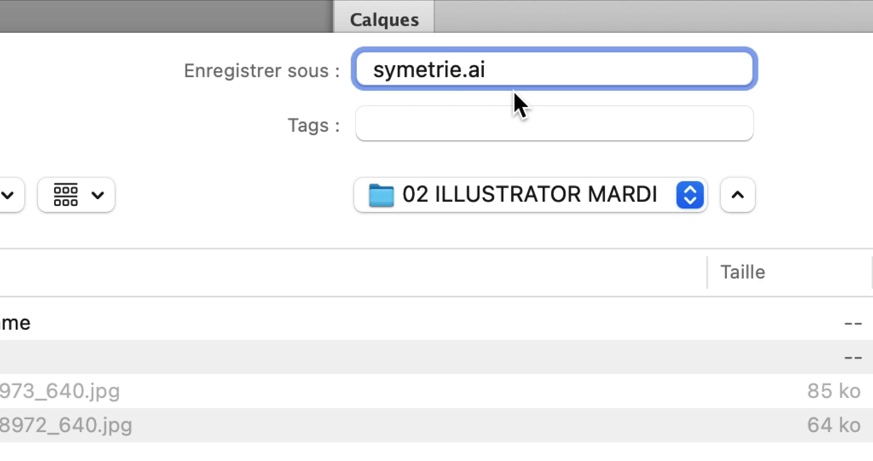
type("- 01")
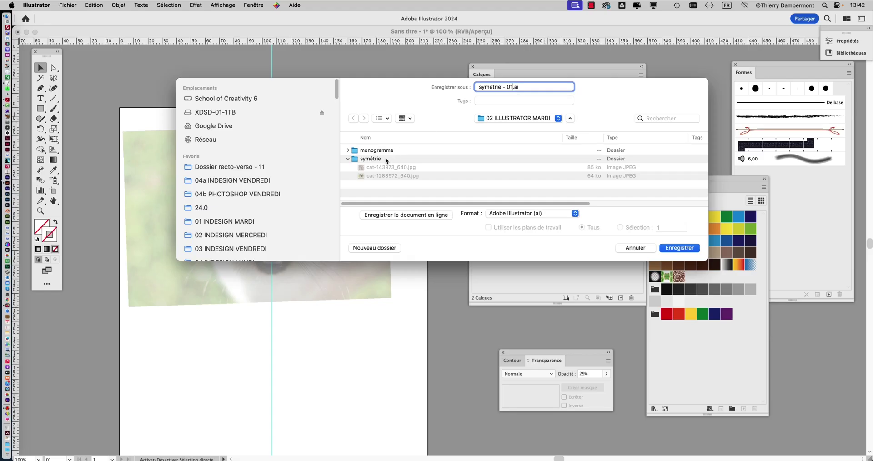
left_click(386, 157)
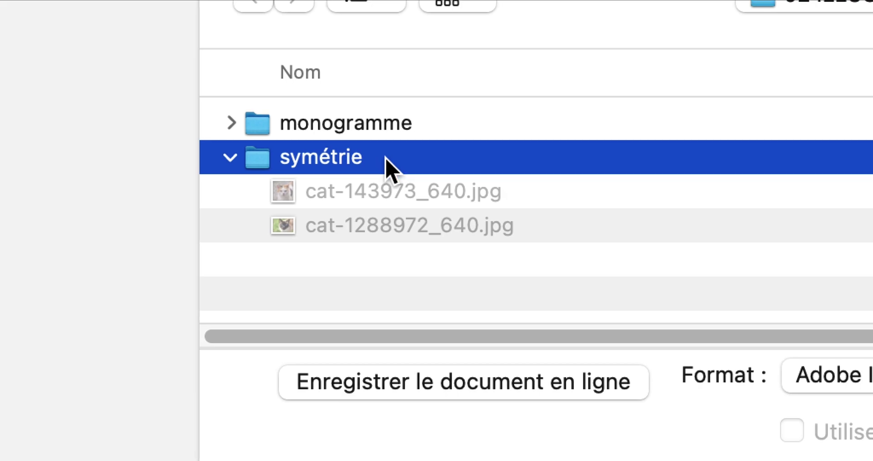
double_click(386, 160)
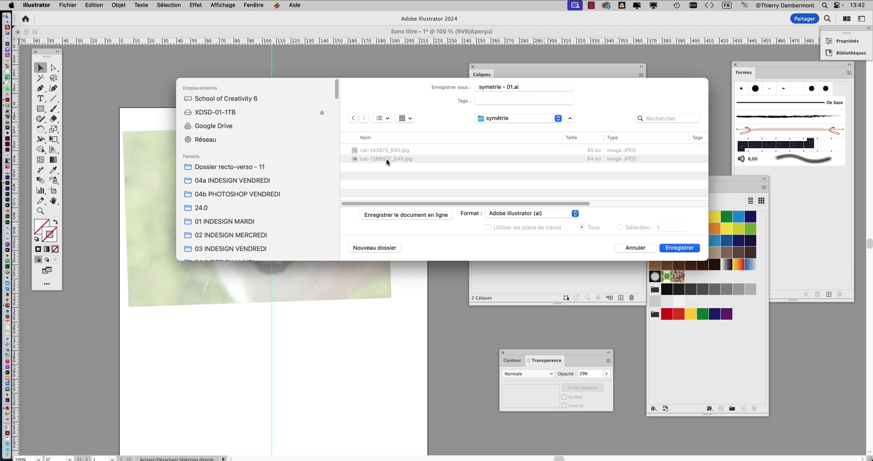
left_click(684, 248)
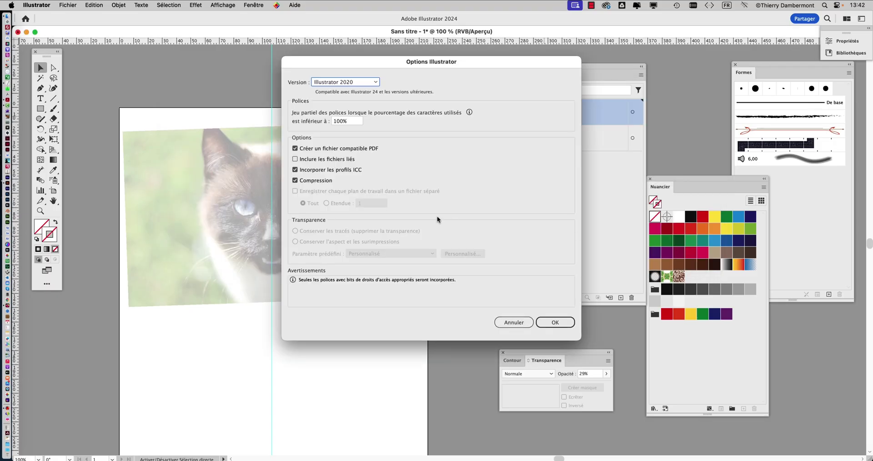
left_click(555, 322)
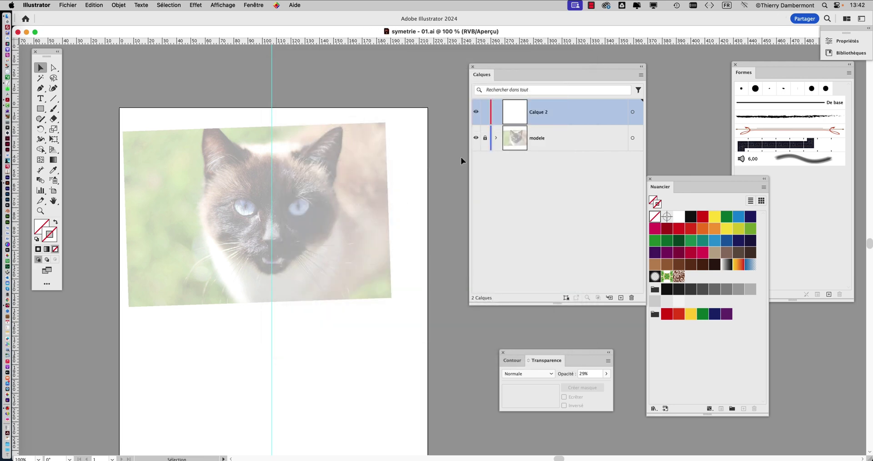
Step: Move the Calques panel over the lower part of the page, and make the Liens panel narrower and place it beside the page
left_click(496, 138)
left_click(496, 138)
left_click_drag(492, 67, 91, 345)
left_click_drag(528, 213, 467, 133)
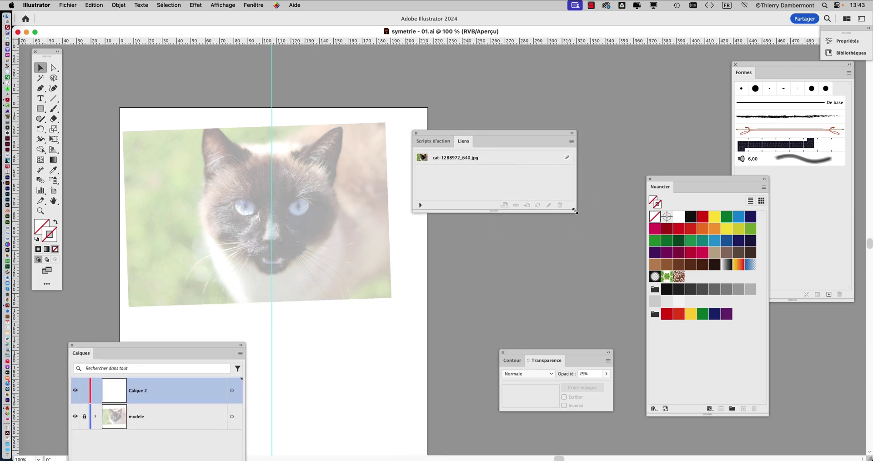
left_click_drag(575, 212, 518, 223)
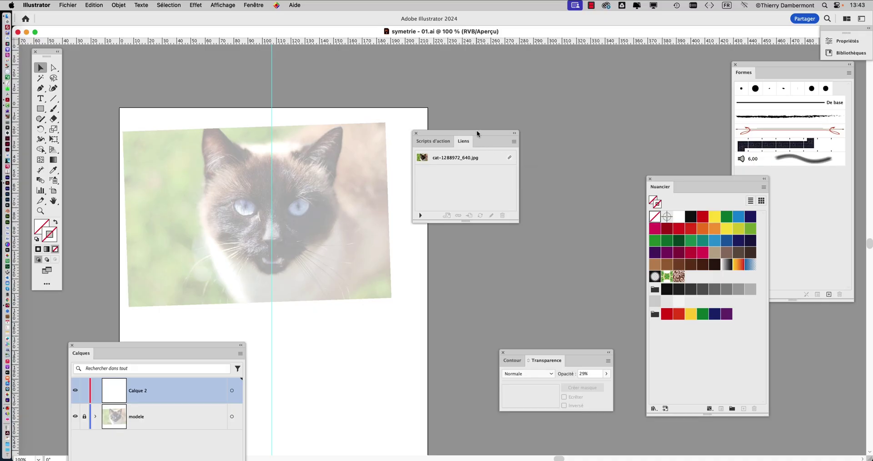
left_click_drag(477, 132, 540, 97)
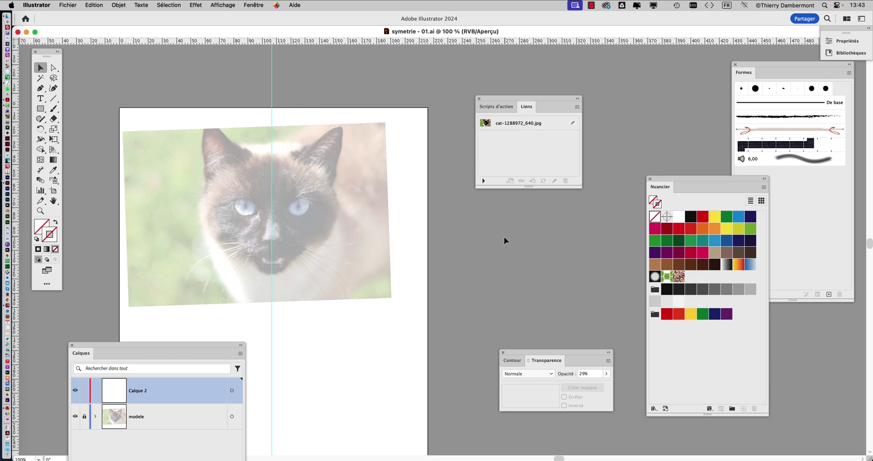
Step: Switch to Finder and rename cat-1288972_640.jpg in the symétrie folder as -cat-1288972_640.jpg
key("super+Tab")
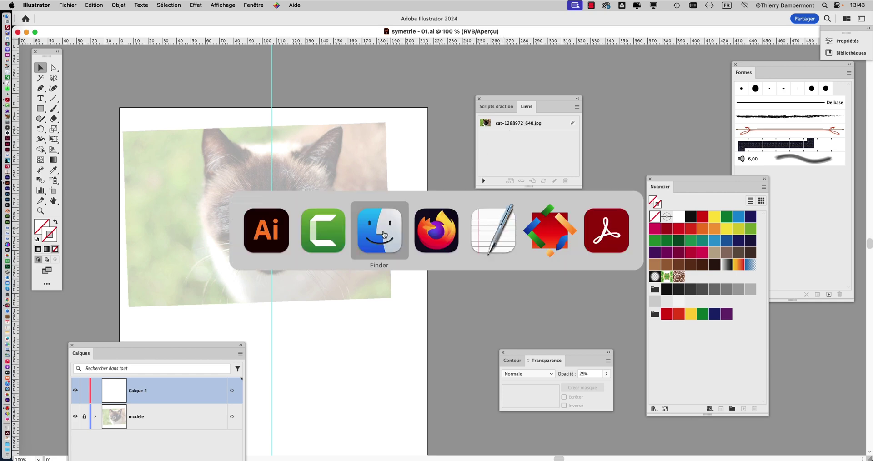
left_click(386, 241)
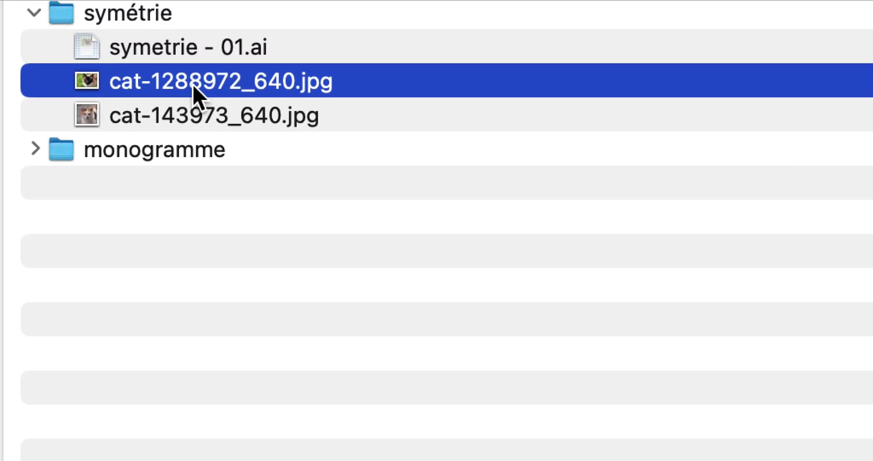
left_click(195, 22)
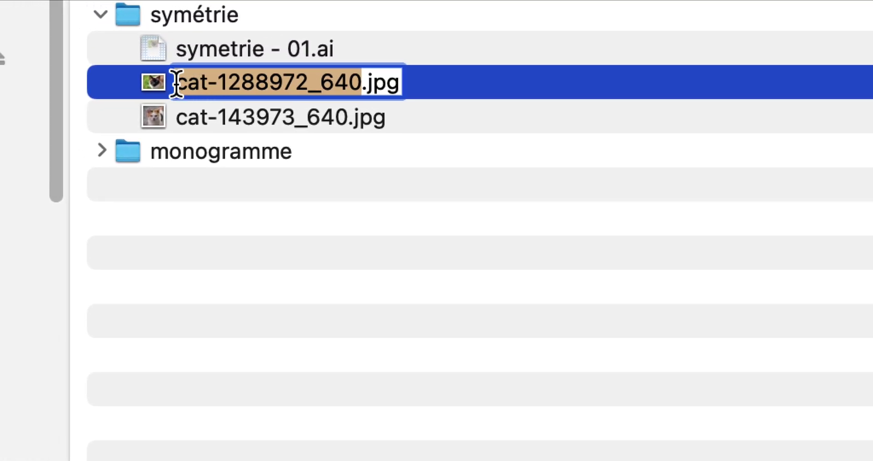
left_click(165, 85)
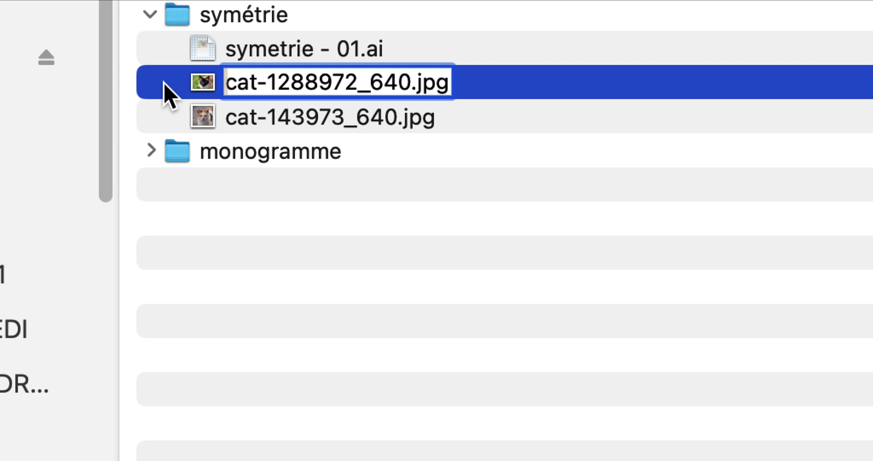
type("-")
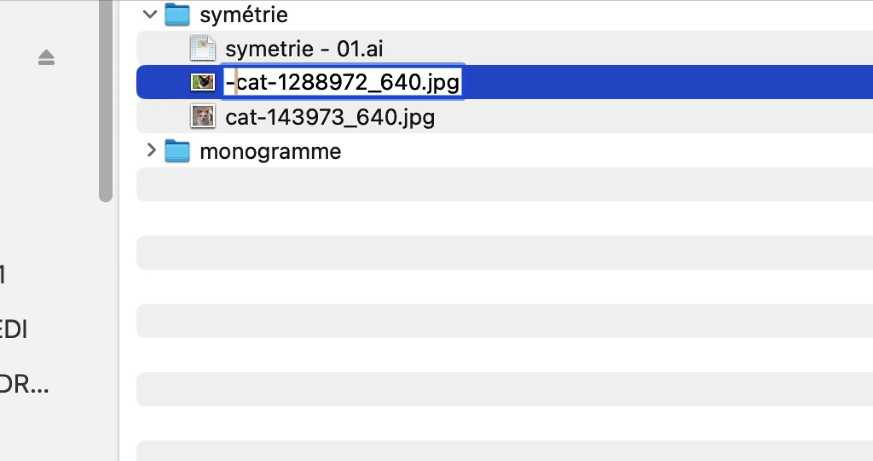
left_click(164, 86)
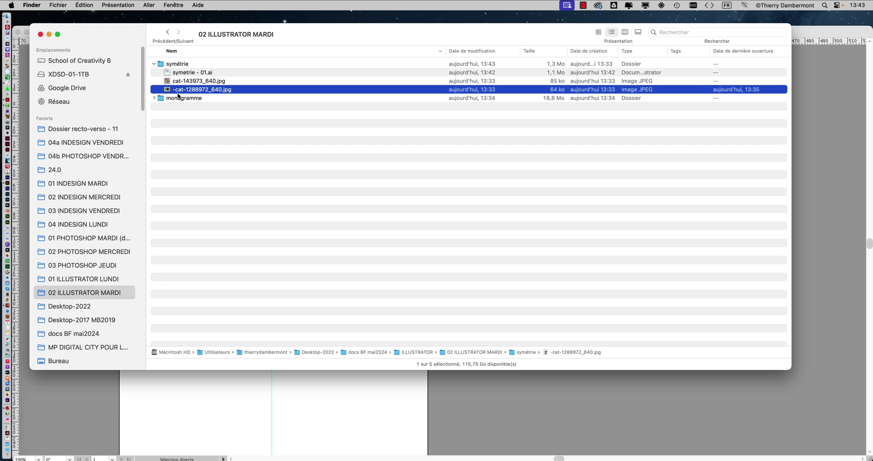
Step: Switch back to Illustrator, bring the Liens panel closer to the page and enlarge it
left_click(478, 438)
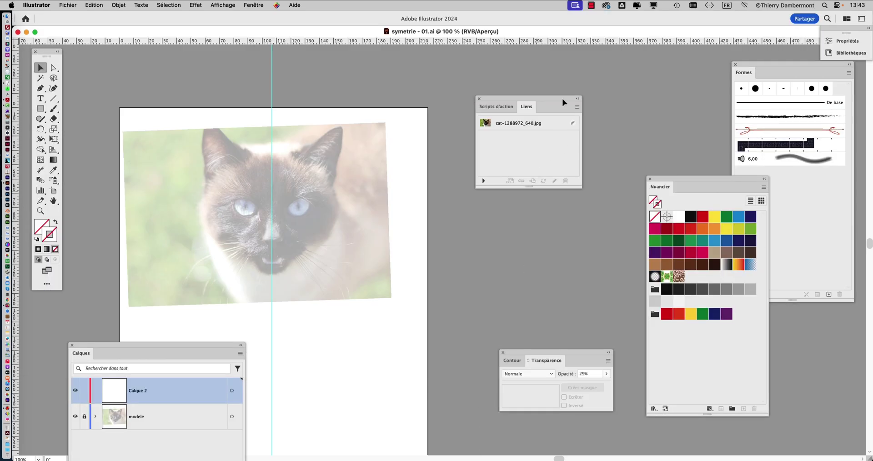
left_click_drag(548, 98, 502, 99)
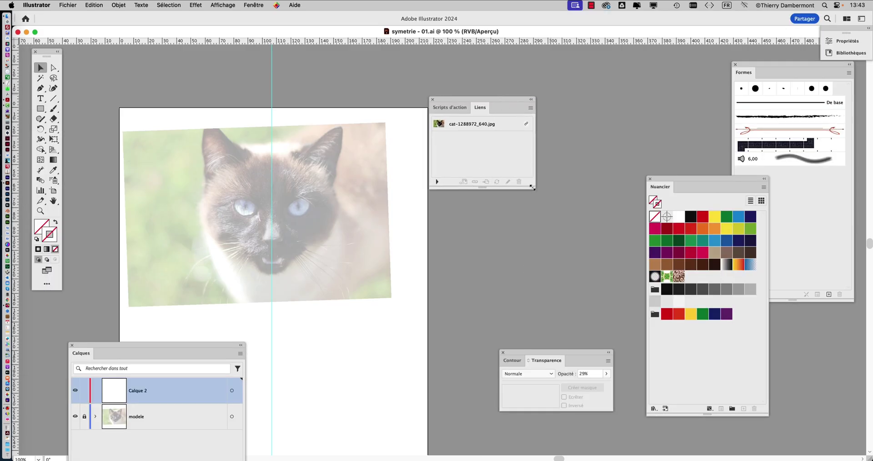
left_click_drag(533, 188, 626, 209)
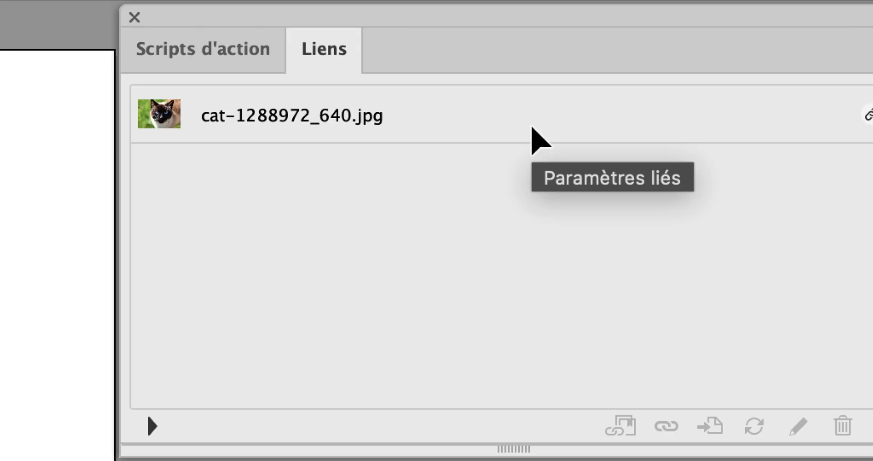
Step: Clear the link selection and make the Liens panel narrower
left_click(533, 128)
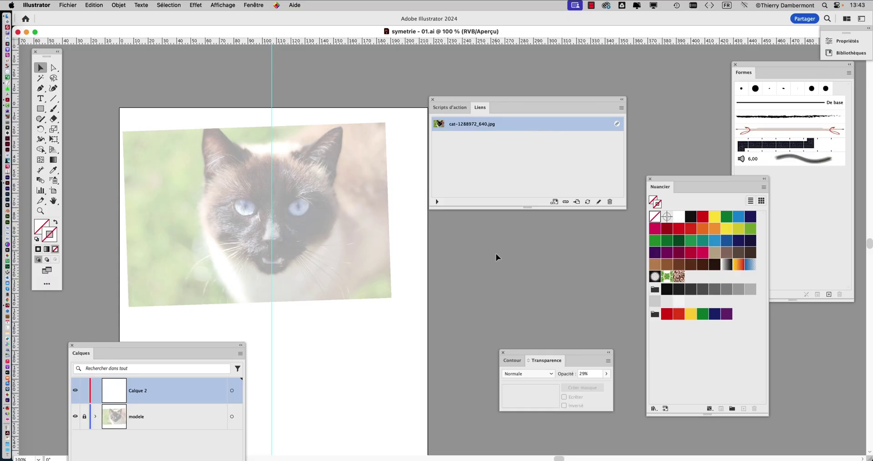
left_click(496, 258)
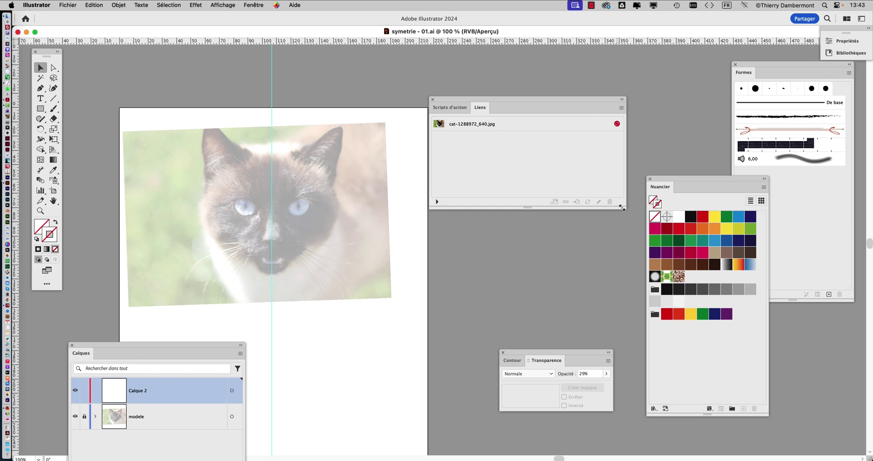
left_click_drag(623, 208, 537, 217)
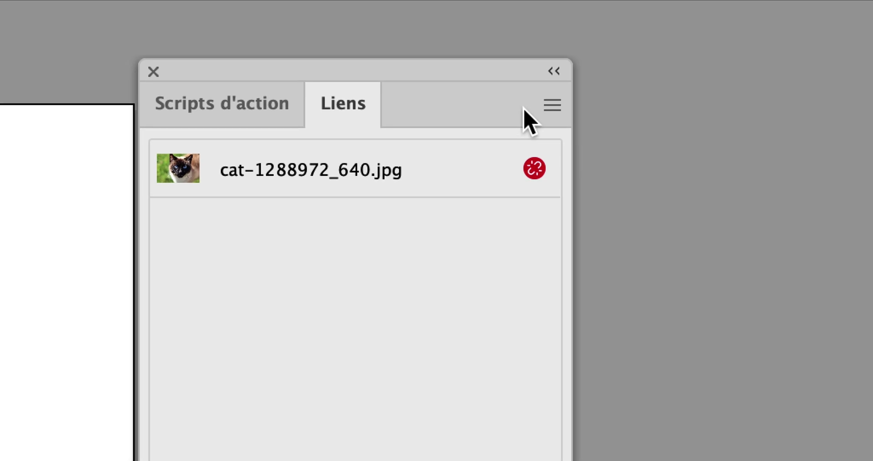
Step: Relink the missing cat photo to -cat-1288972_640.jpg in the symétrie folder, keeping it linked rather than embedded
left_click(552, 105)
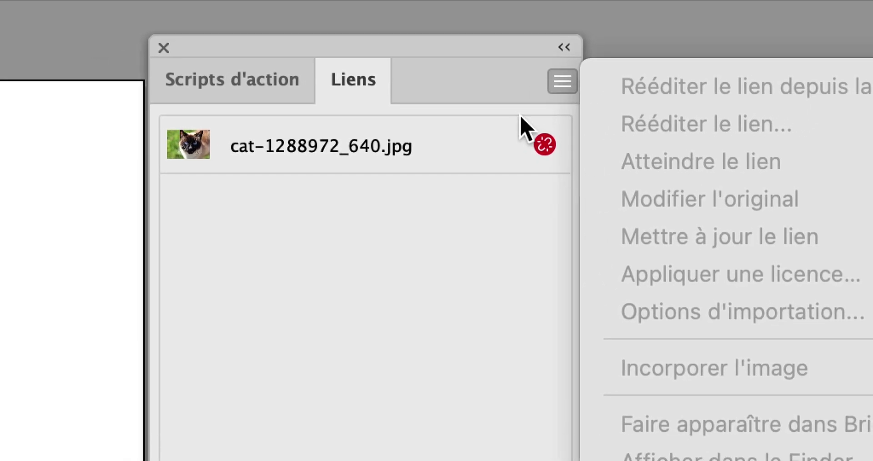
left_click(476, 136)
left_click(473, 136)
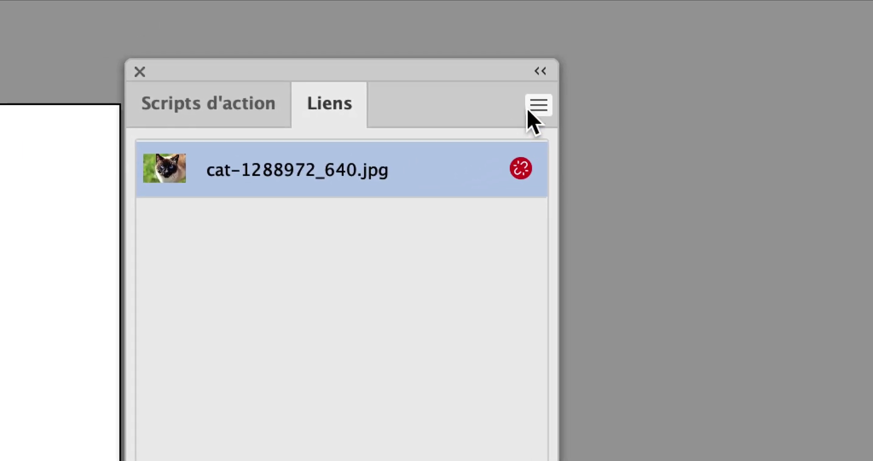
left_click(529, 111)
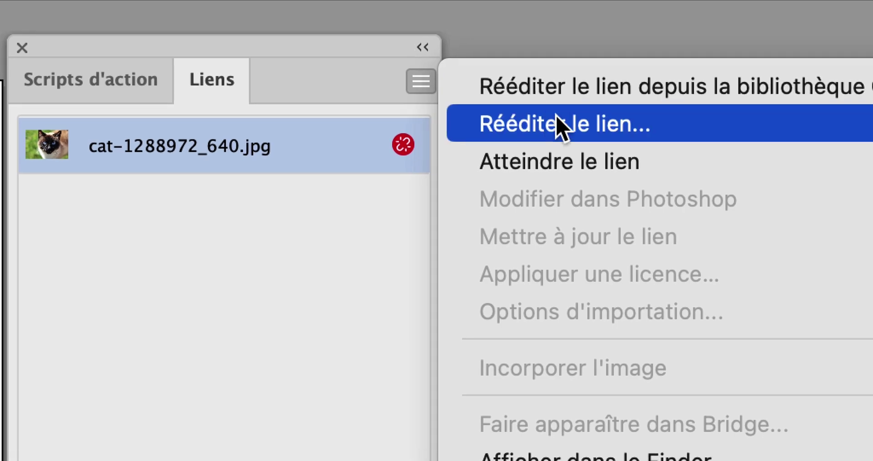
left_click(655, 129)
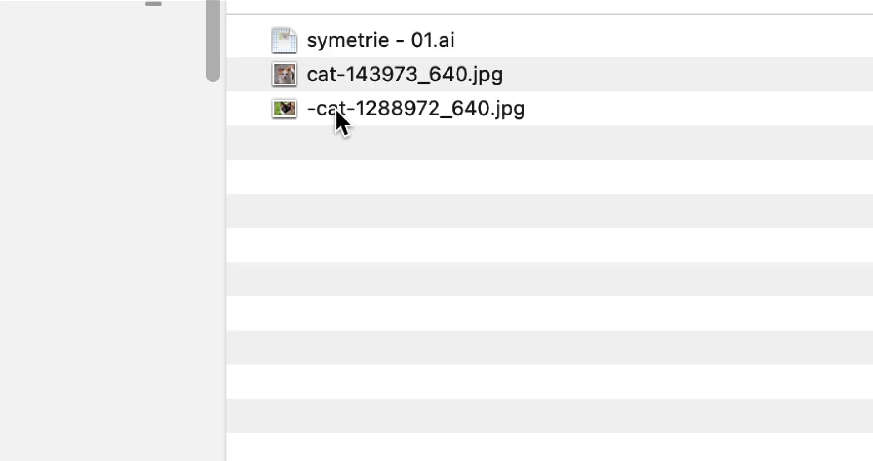
left_click(341, 119)
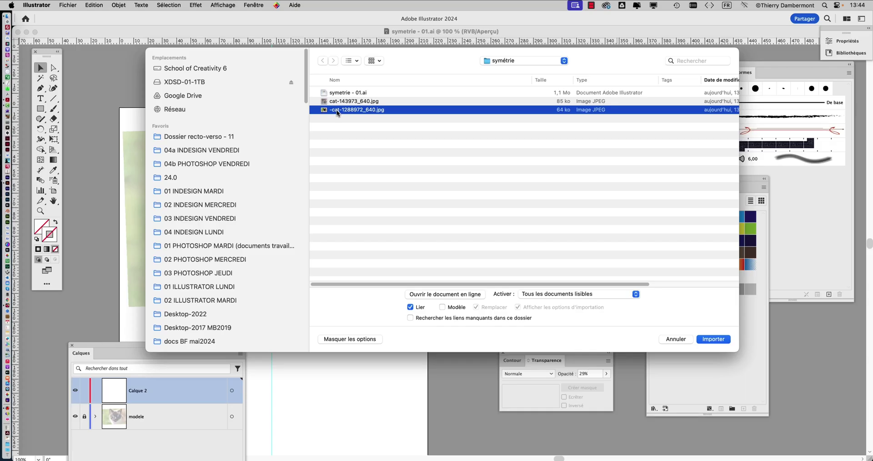
left_click(713, 339)
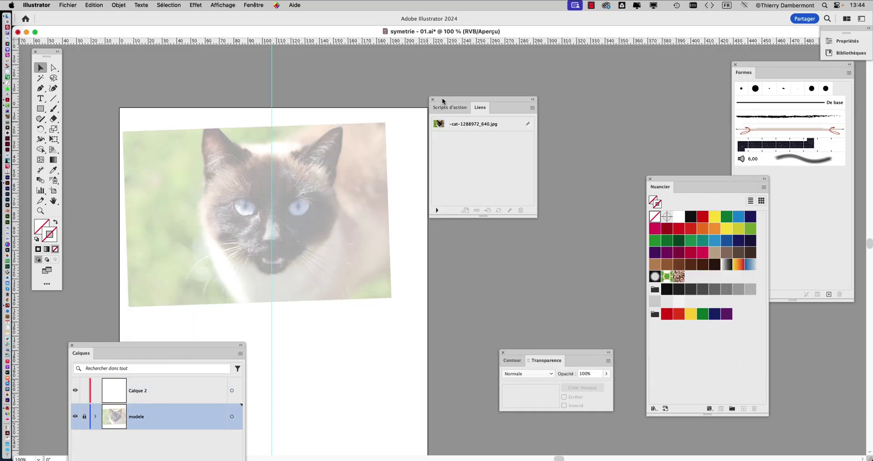
Step: Move the Liens panel higher and place the Calques panel directly below it, beside the page
left_click_drag(442, 98, 446, 64)
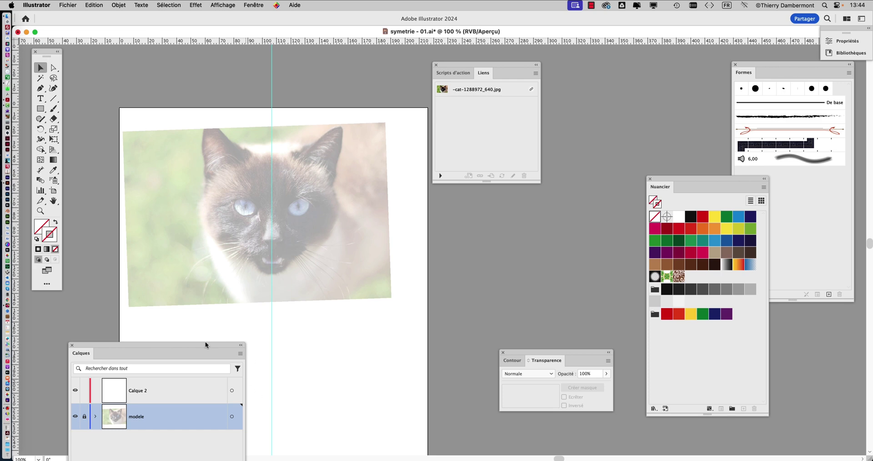
left_click_drag(206, 344, 579, 198)
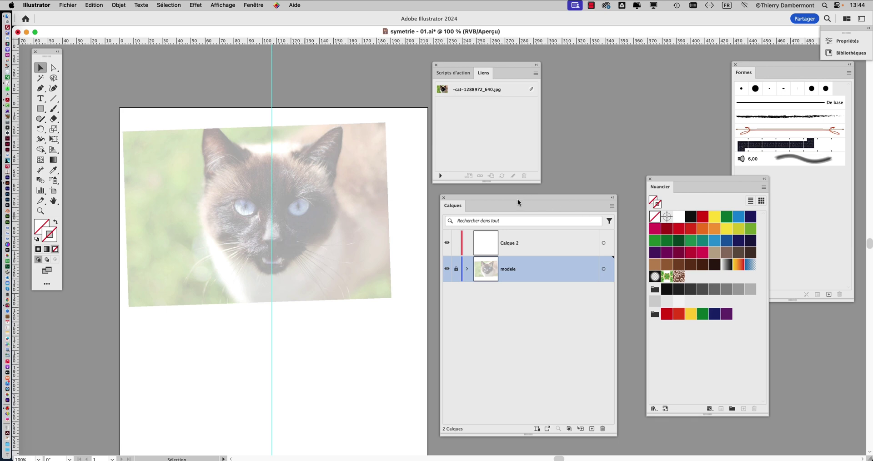
left_click(66, 5)
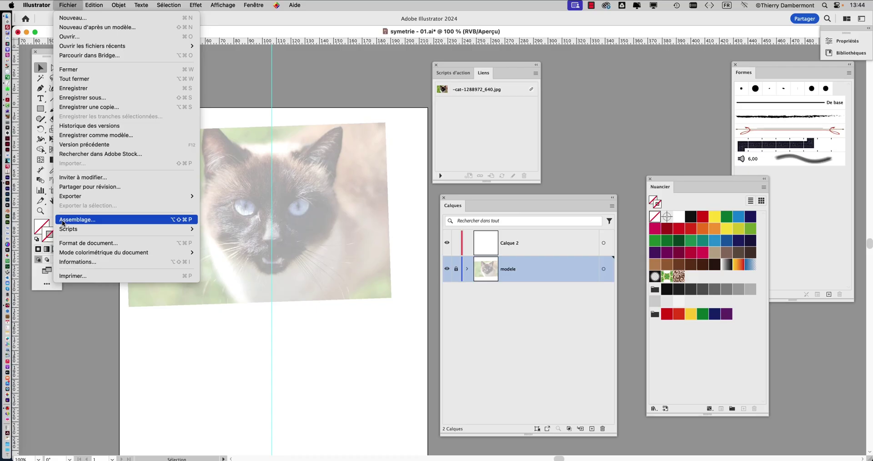
left_click(301, 86)
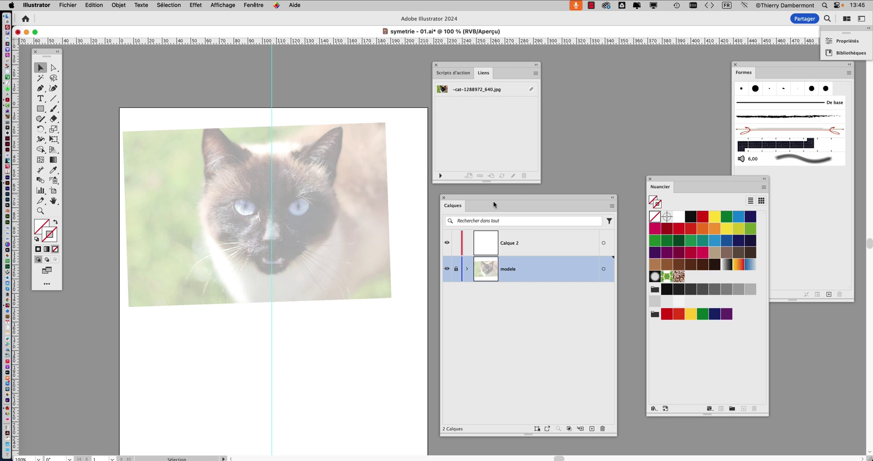
left_click(491, 299)
left_click(487, 279)
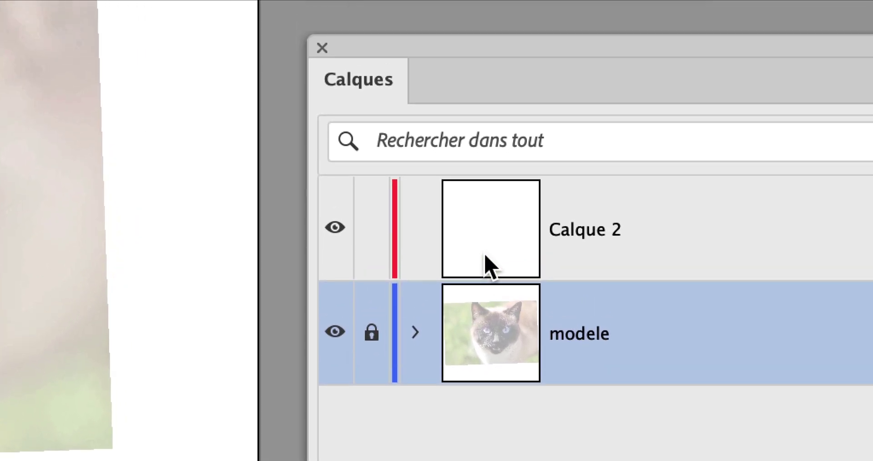
Step: Make Calque 2 the active layer and rename it dessin
left_click(758, 146)
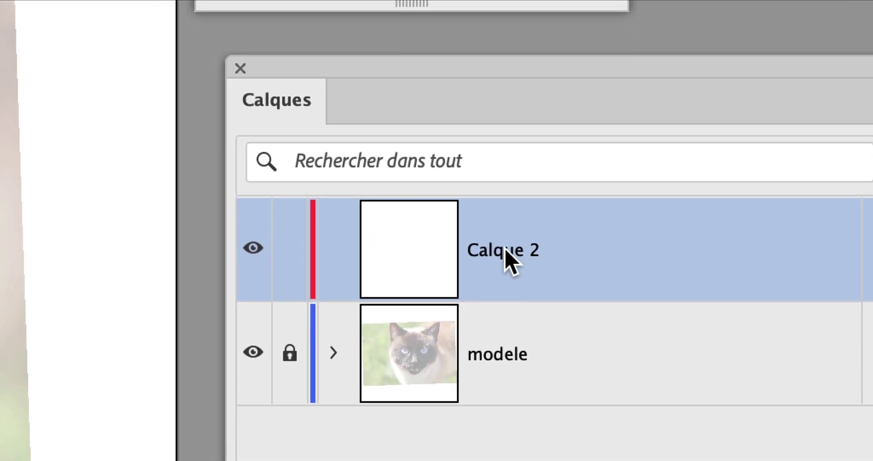
double_click(506, 252)
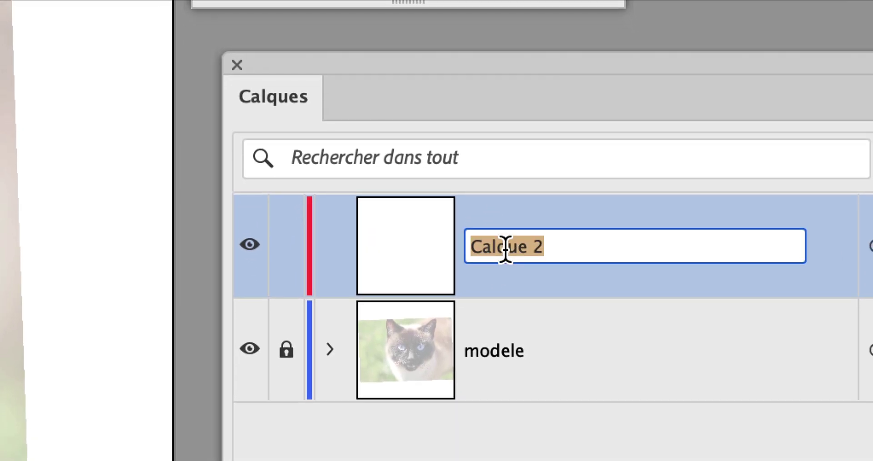
type("dessin")
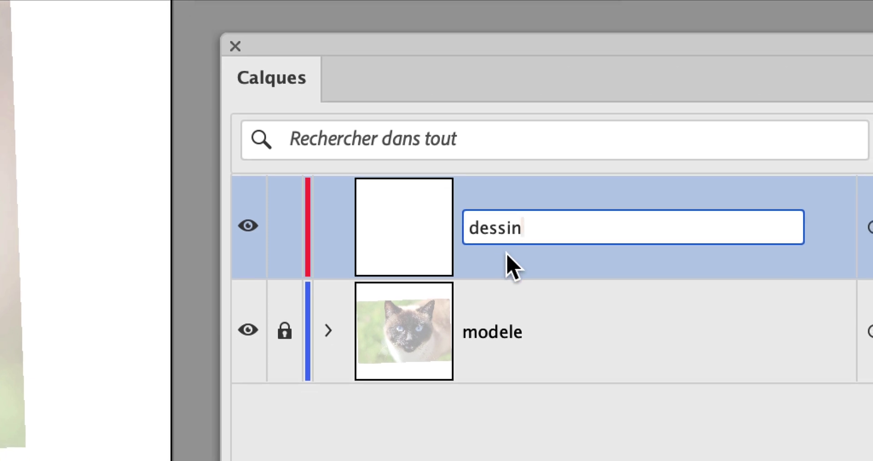
key("Return")
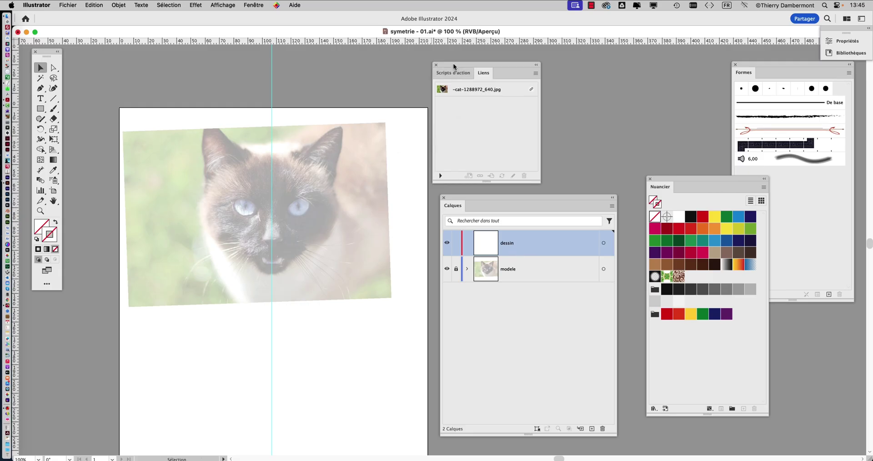
Step: Shift the Liens panel slightly away from the page and raise the Calques panel a little beneath it
left_click_drag(453, 66, 483, 60)
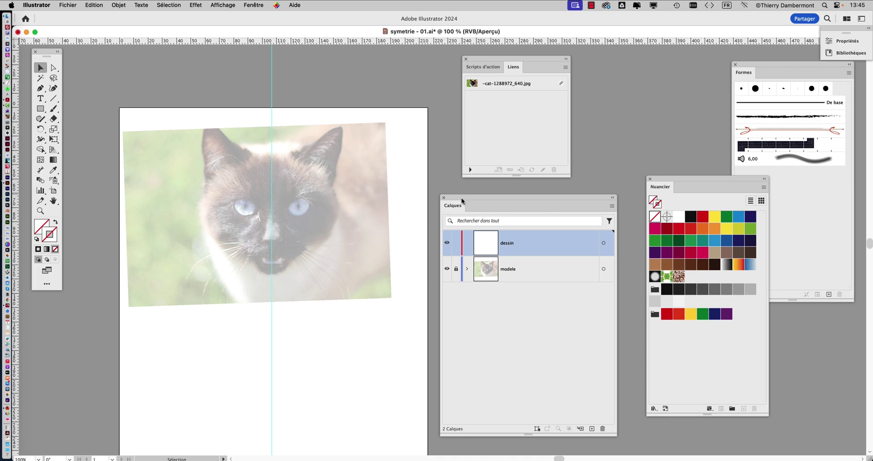
mouse_move(461, 197)
left_mouse_down()
mouse_move(484, 191)
mouse_move(462, 188)
left_mouse_up()
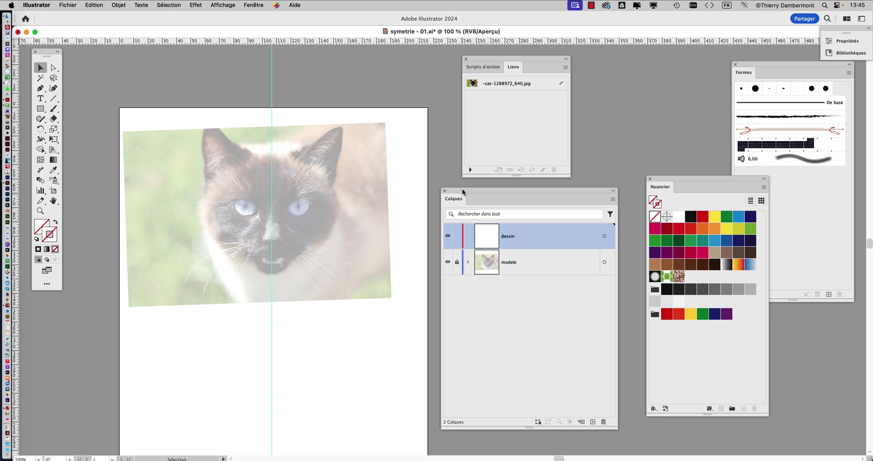
Step: Detach the Shaper and Crayon tool group as a floating palette near the eye left of the guide, and activate the Crayon tool
scroll(238, 206, "up", 4)
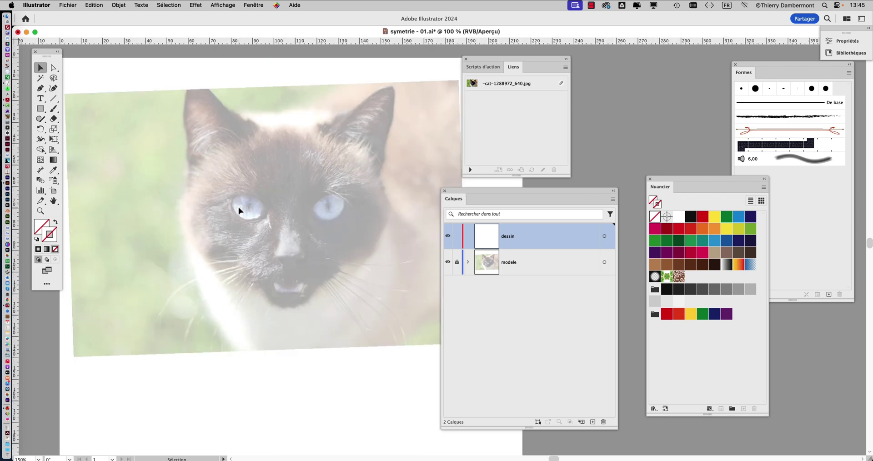
left_click_drag(238, 193, 193, 140)
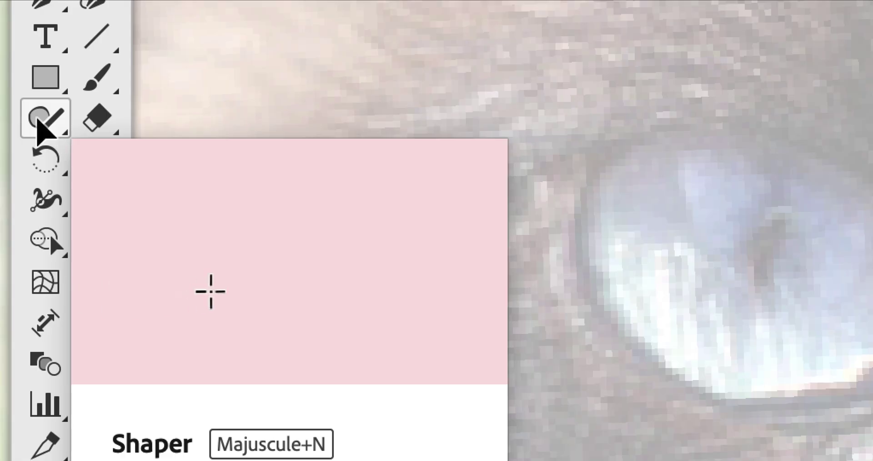
left_click(40, 121)
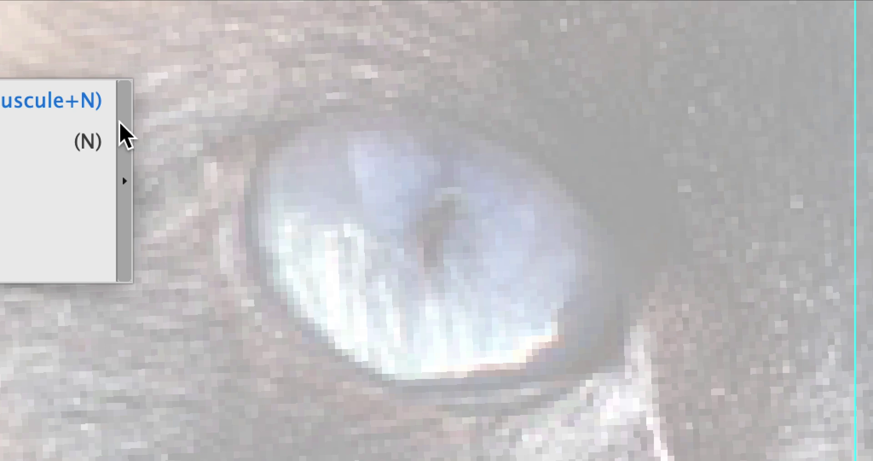
left_click(136, 132)
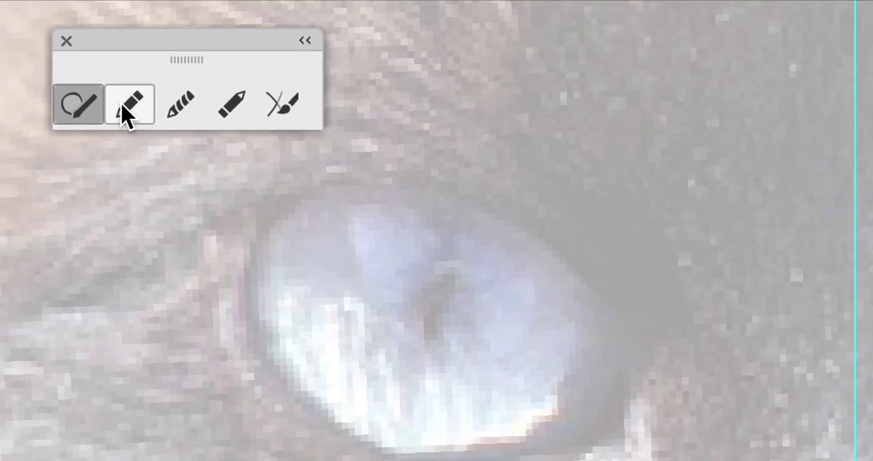
left_click(44, 184)
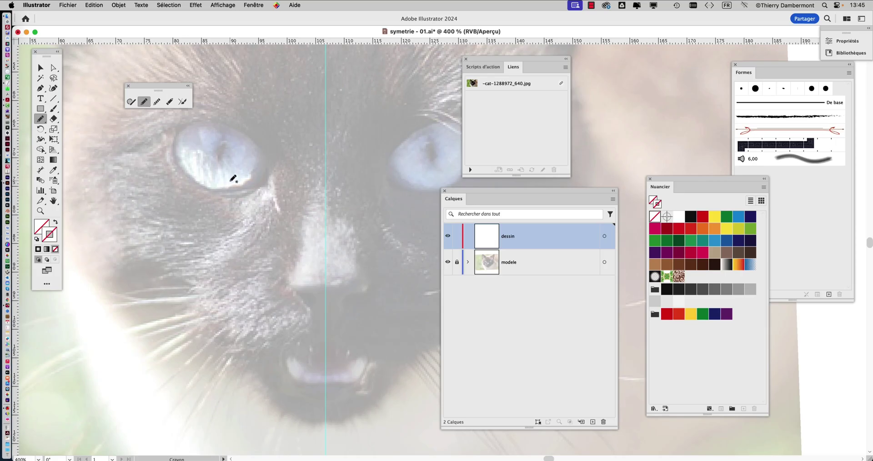
Step: Trace the cat's eye left of the guide as a closed Crayon path on the dessin layer
mouse_move(227, 125)
left_mouse_down()
mouse_move(183, 128)
mouse_move(178, 145)
mouse_move(195, 178)
mouse_move(226, 187)
mouse_move(255, 181)
mouse_move(267, 162)
mouse_move(249, 133)
left_mouse_up()
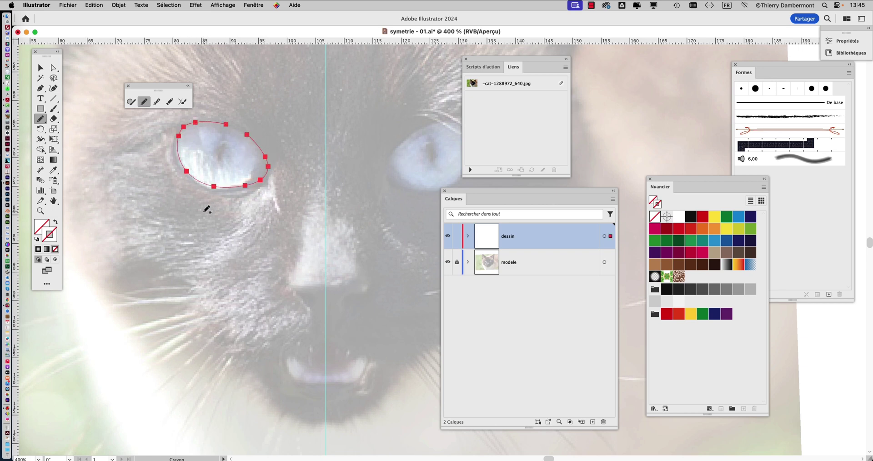
key("super+equal")
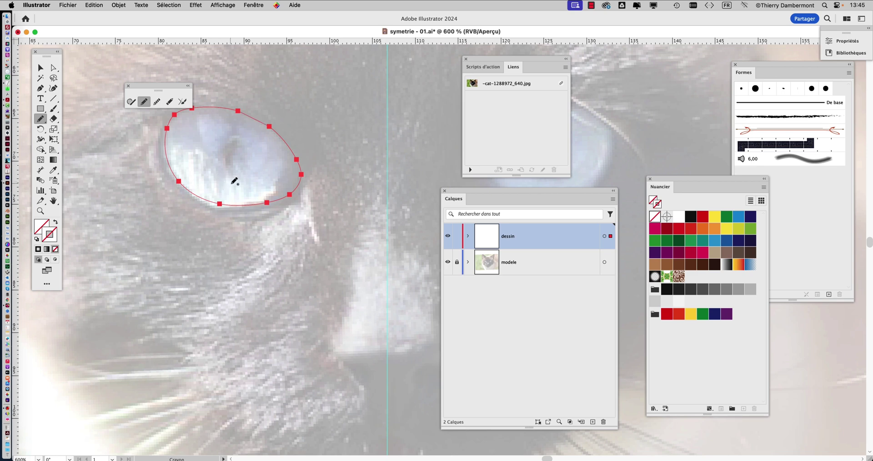
Step: Move the floating tool palette clear of the eye and set the Crayon tool's Fidélité to Précis
left_click_drag(164, 90, 170, 79)
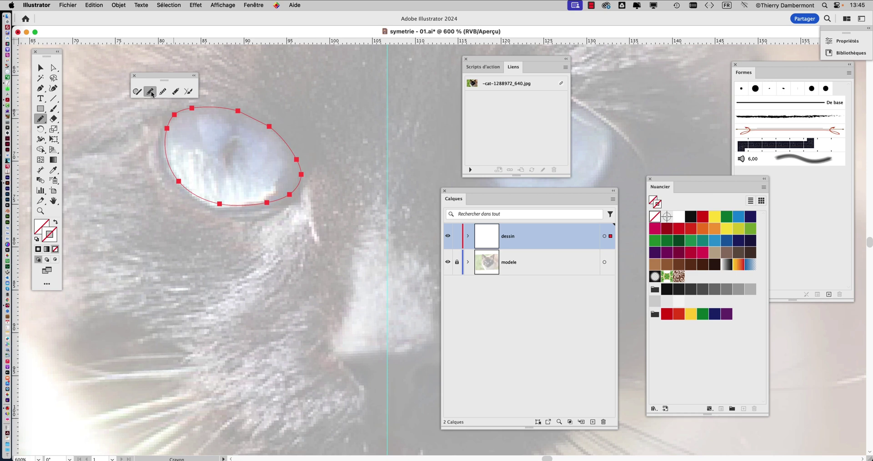
double_click(151, 92)
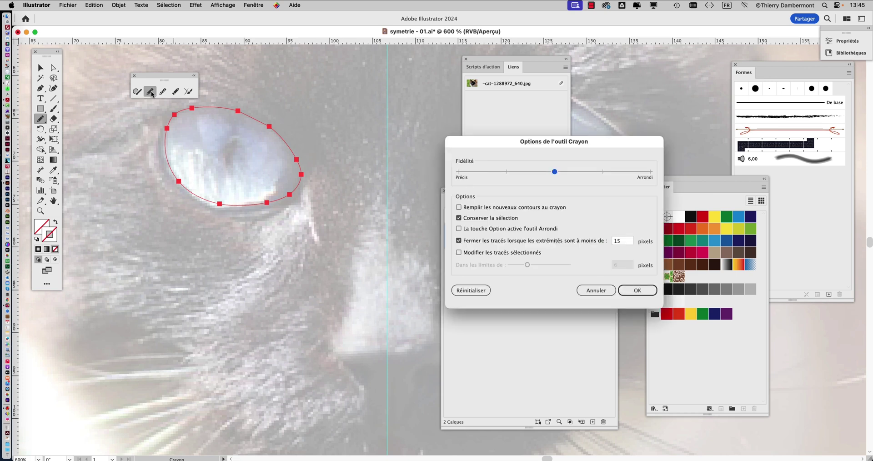
left_click_drag(551, 140, 371, 51)
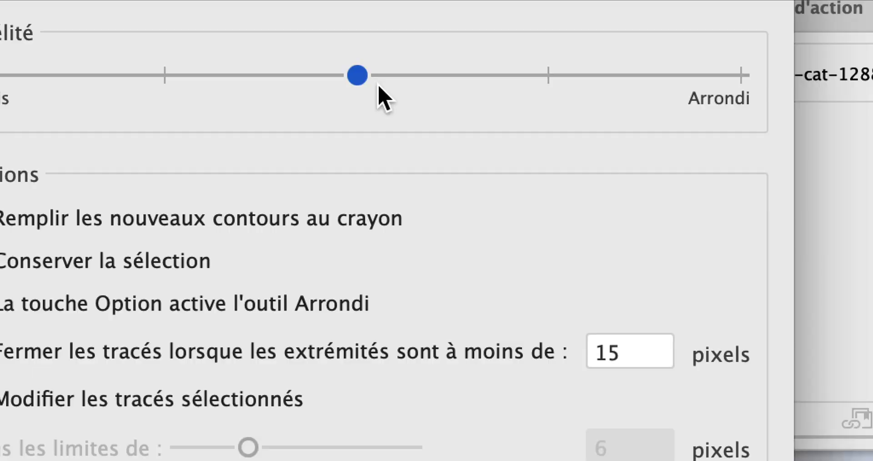
left_click_drag(376, 83, 299, 84)
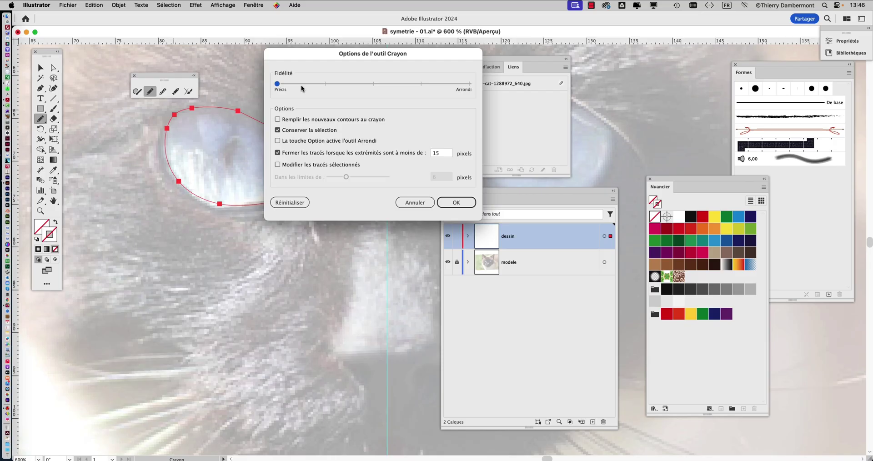
left_click_drag(317, 60, 347, 67)
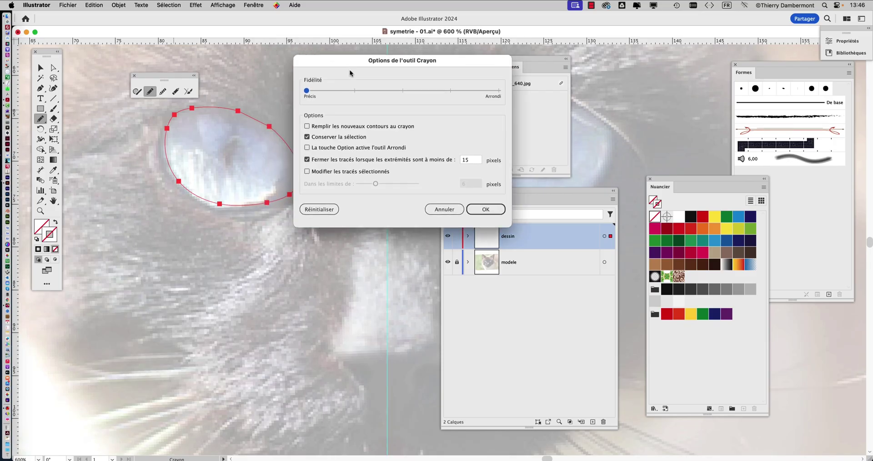
left_click_drag(307, 90, 500, 101)
left_click(485, 209)
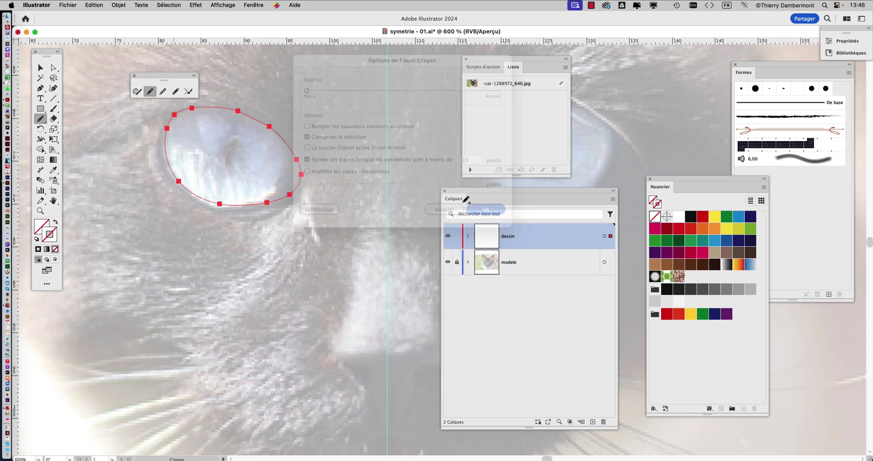
Step: Delete the traced eye outline from the dessin layer
key("Delete")
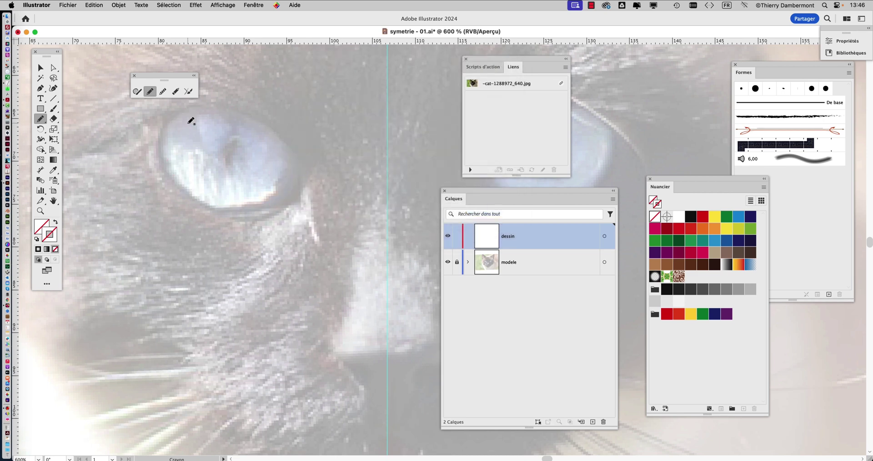
left_click_drag(212, 131, 229, 160)
scroll(229, 160, "up", 1)
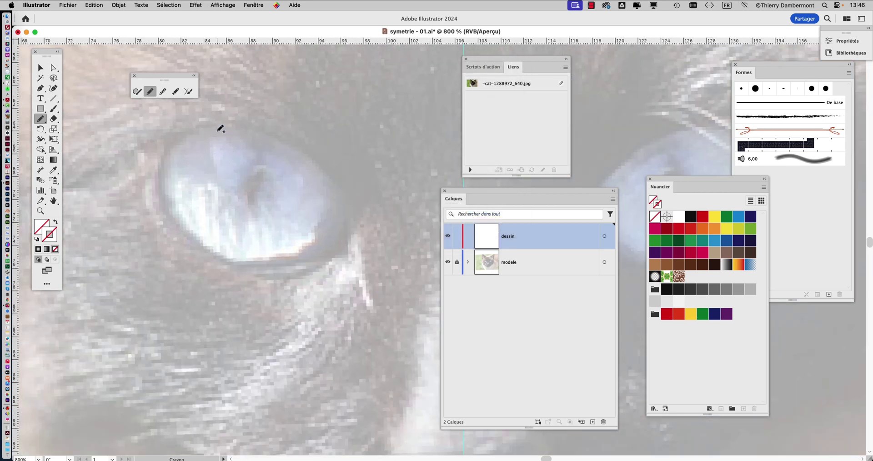
Step: Try tracing the cat's eye left of the guide with the Crayon set to Précis, and delete the outline
mouse_move(215, 128)
left_mouse_down()
mouse_move(278, 143)
mouse_move(324, 174)
mouse_move(344, 235)
mouse_move(317, 259)
mouse_move(276, 266)
mouse_move(212, 252)
mouse_move(178, 231)
mouse_move(158, 191)
mouse_move(160, 156)
mouse_move(210, 127)
left_mouse_up()
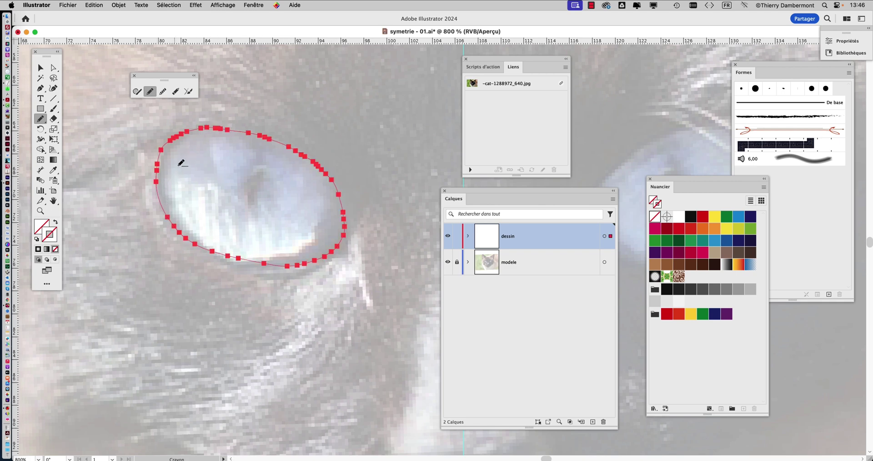
scroll(191, 147, "up", 1)
left_click_drag(247, 158, 193, 160)
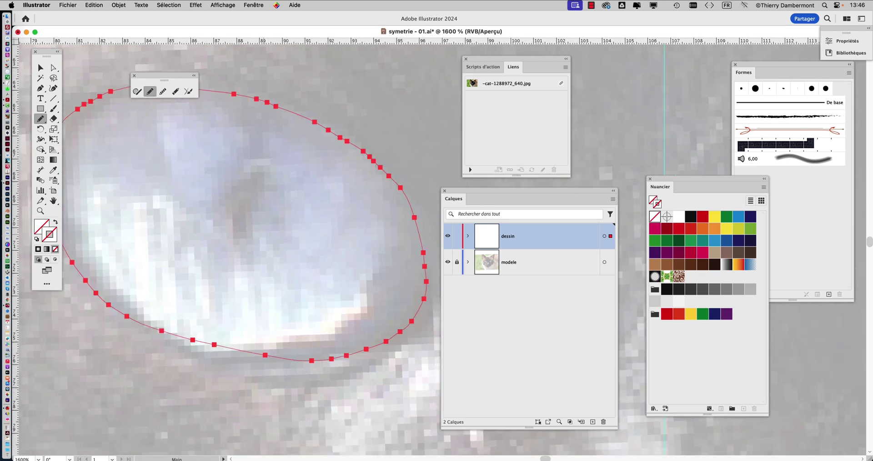
scroll(268, 232, "down", 2)
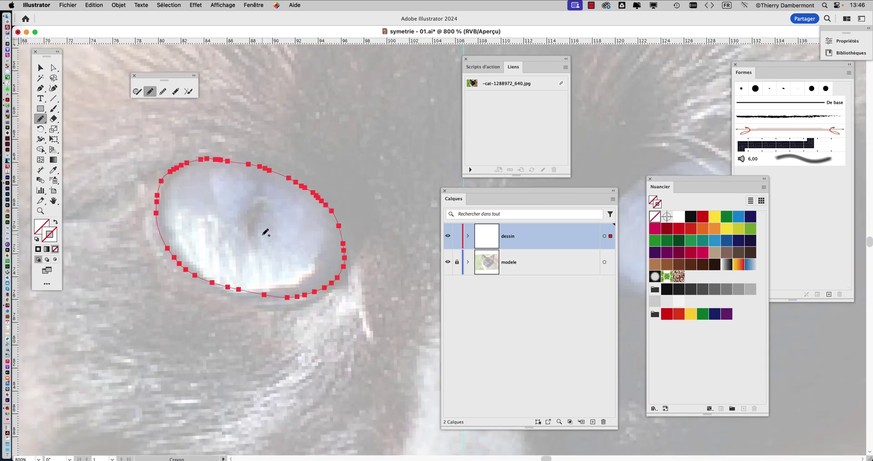
key("Delete")
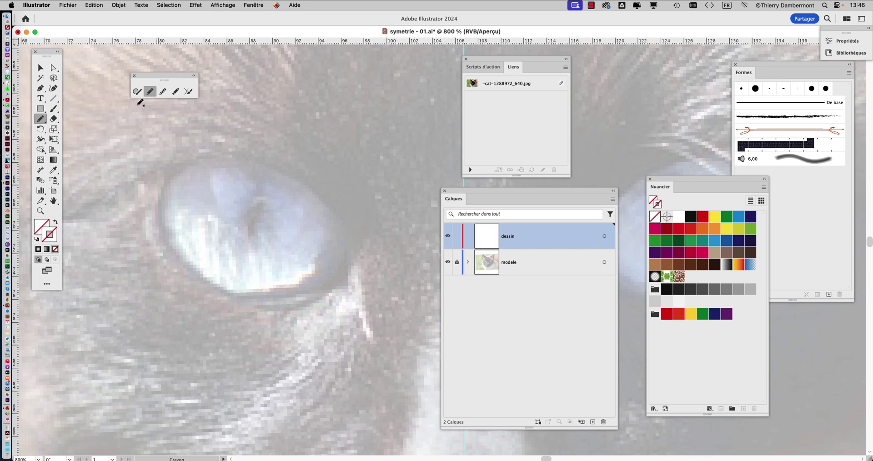
Step: Set the Crayon tool's Fidélité to Arrondi, and draw and delete a trial outline of the eye left of the guide
double_click(151, 92)
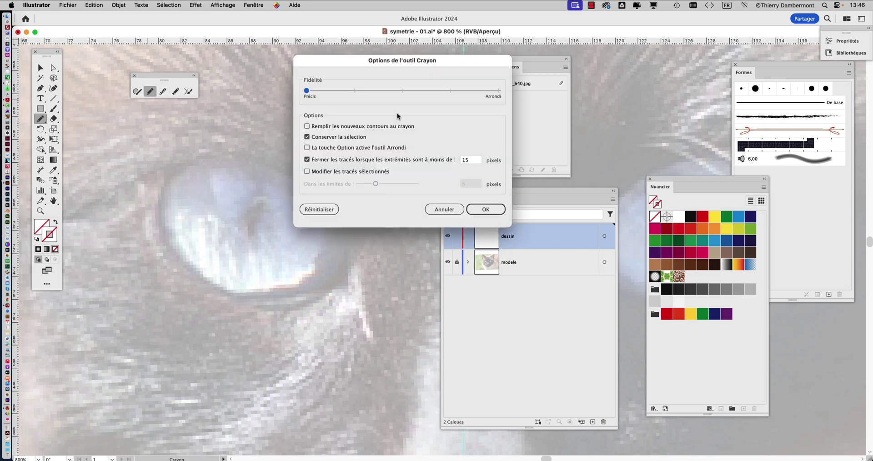
left_click(498, 91)
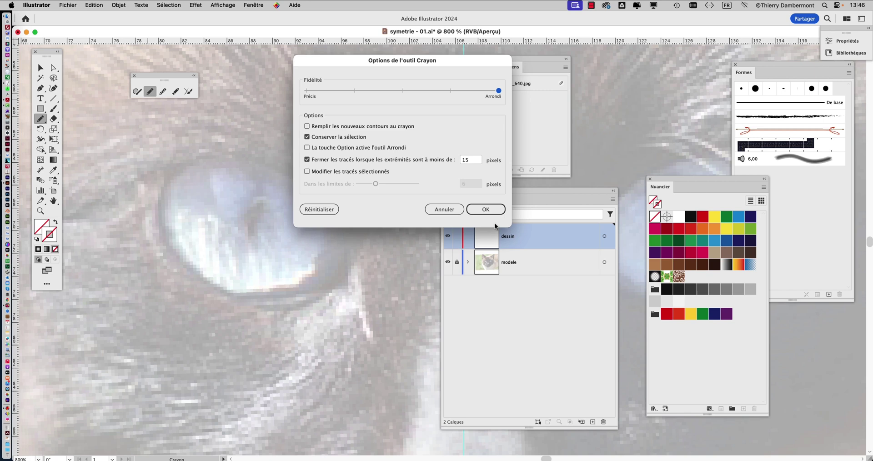
left_click(486, 209)
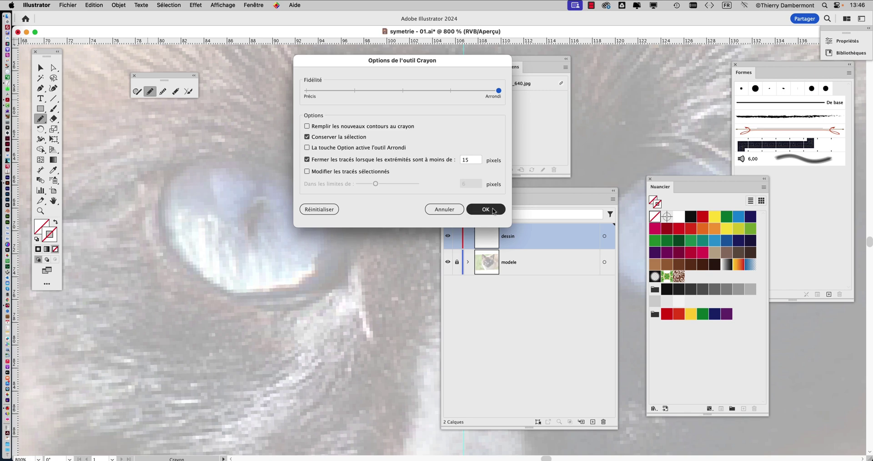
mouse_move(261, 165)
left_mouse_down()
mouse_move(333, 199)
mouse_move(344, 223)
mouse_move(342, 269)
mouse_move(321, 288)
mouse_move(233, 287)
mouse_move(182, 259)
mouse_move(164, 220)
mouse_move(166, 174)
mouse_move(178, 162)
mouse_move(214, 155)
mouse_move(259, 165)
left_mouse_up()
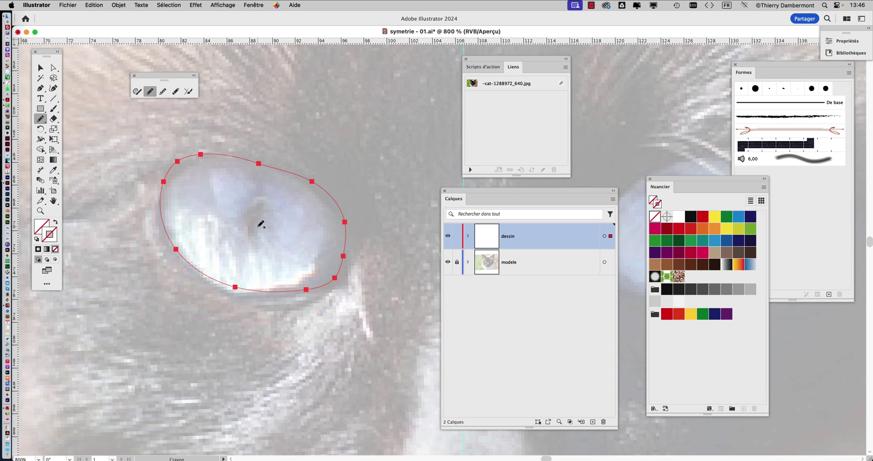
key("Delete")
Step: Try tracing the pupil of the eye left of the guide twice as a closed Crayon path, undoing each attempt
scroll(265, 226, "up", 2)
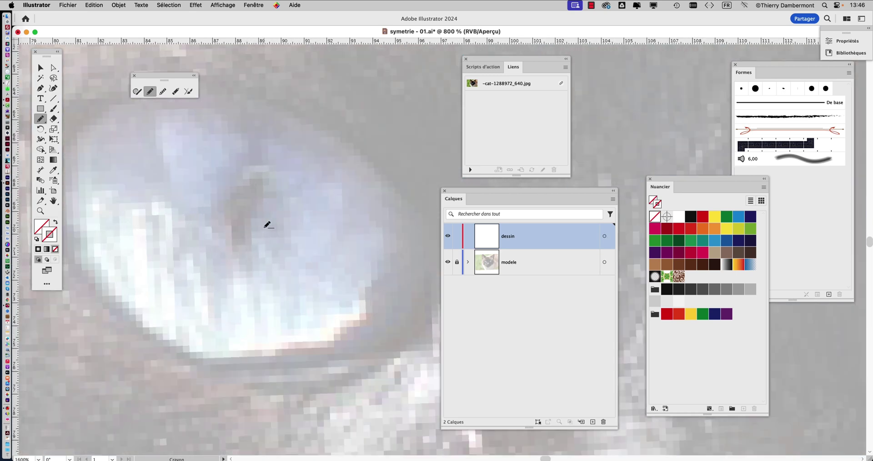
mouse_move(256, 161)
left_mouse_down()
mouse_move(220, 262)
mouse_move(254, 219)
mouse_move(263, 162)
left_mouse_up()
scroll(262, 175, "up", 1)
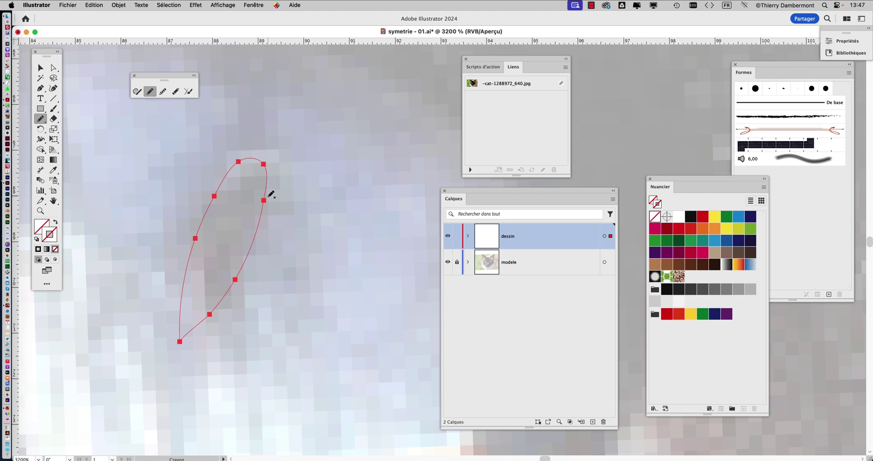
key("super+z")
mouse_move(261, 150)
left_mouse_down()
mouse_move(218, 209)
mouse_move(210, 335)
mouse_move(243, 301)
mouse_move(266, 244)
mouse_move(265, 150)
left_mouse_up()
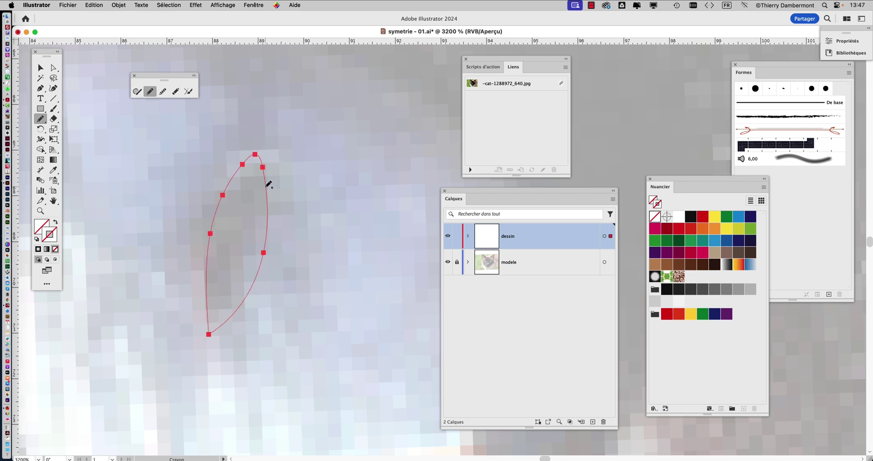
key("super+z")
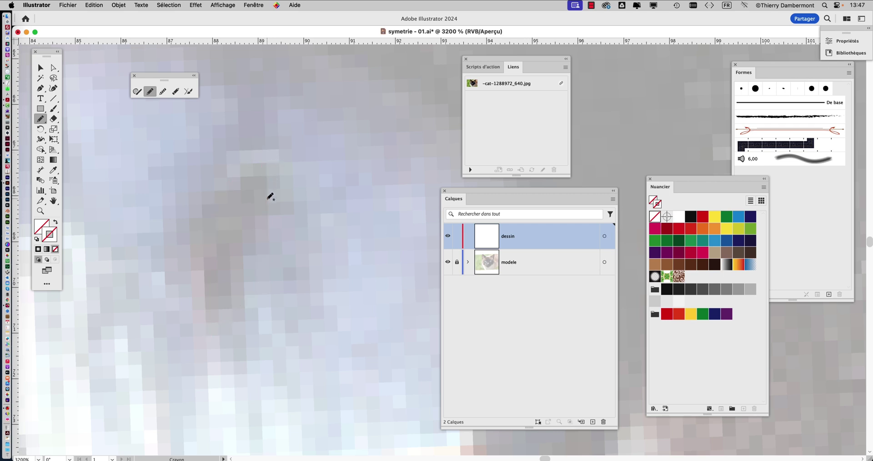
Step: Set the Crayon tool's Fidélité to the middle value between Précis and Arrondi
double_click(150, 92)
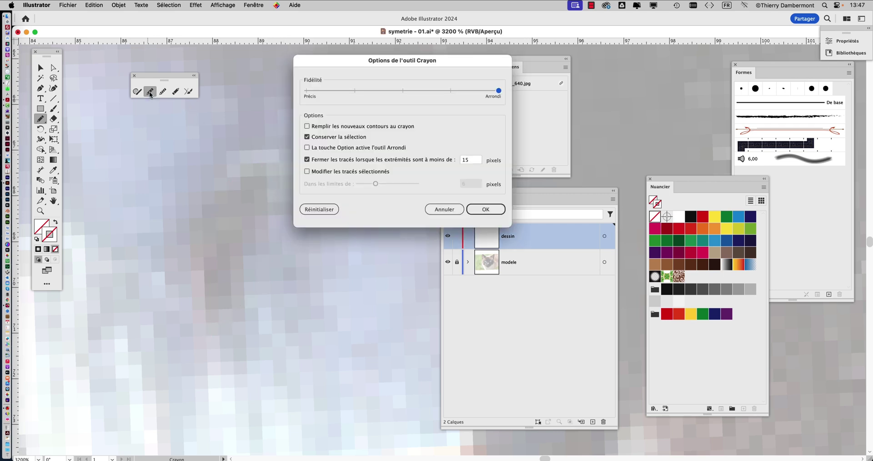
left_click(402, 91)
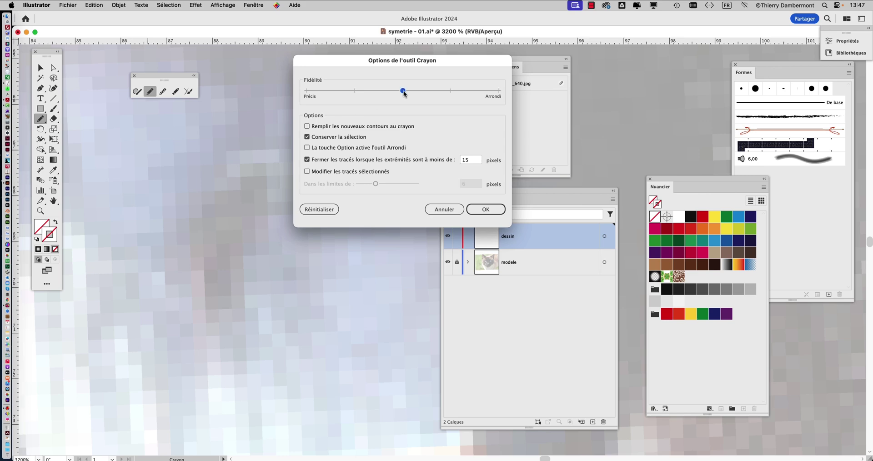
left_click(490, 213)
Step: Trace the full contour of the cat's eye left of the guide as a closed Crayon path on the dessin layer
scroll(312, 262, "down", 4)
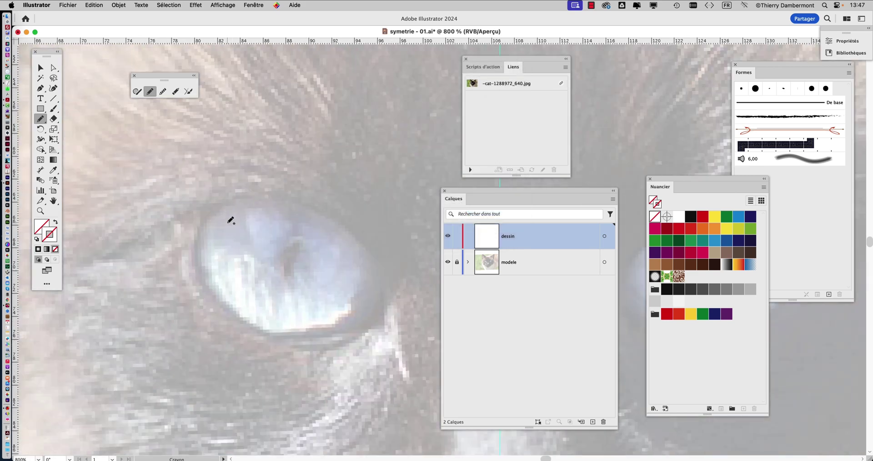
key("space")
mouse_move(236, 244)
left_mouse_down()
mouse_move(183, 227)
mouse_move(188, 185)
mouse_move(236, 181)
mouse_move(295, 199)
mouse_move(340, 232)
mouse_move(352, 276)
mouse_move(338, 305)
mouse_move(291, 321)
mouse_move(243, 323)
mouse_move(173, 303)
mouse_move(151, 269)
mouse_move(151, 211)
left_mouse_up()
scroll(218, 284, "down", 1)
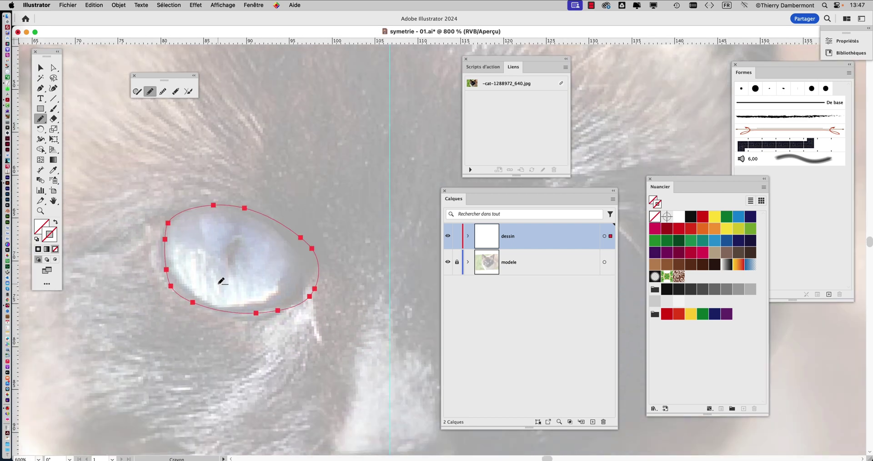
Step: Fill the traced eye contour with a dark brown swatch and leave it without a stroke
scroll(222, 281, "down", 3)
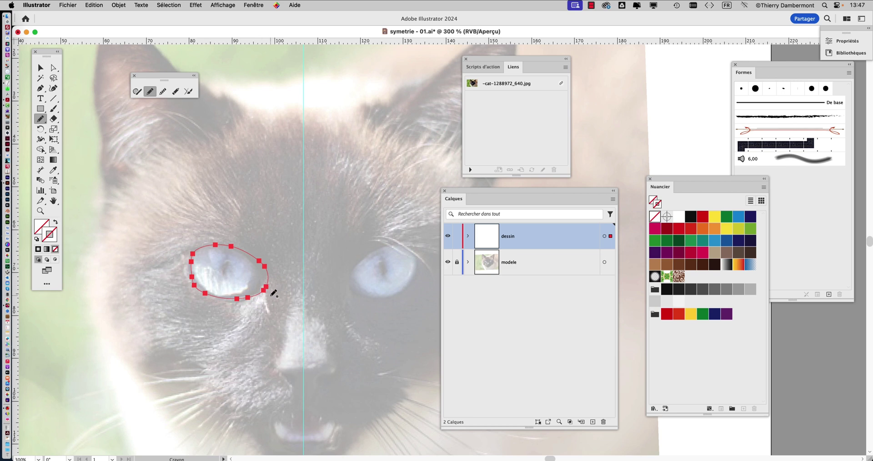
scroll(251, 263, "up", 1)
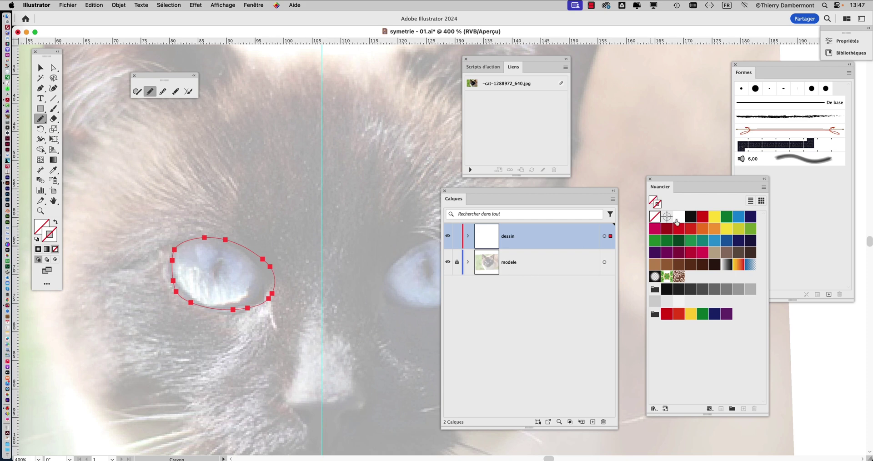
left_click(679, 265)
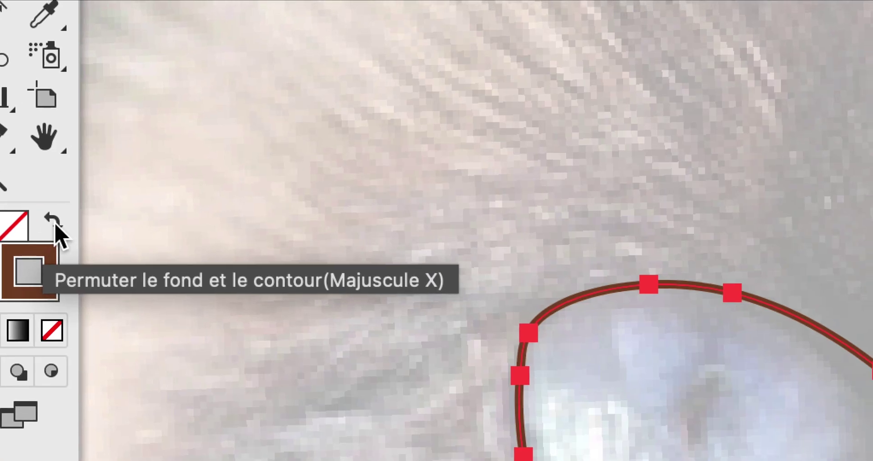
left_click(58, 223)
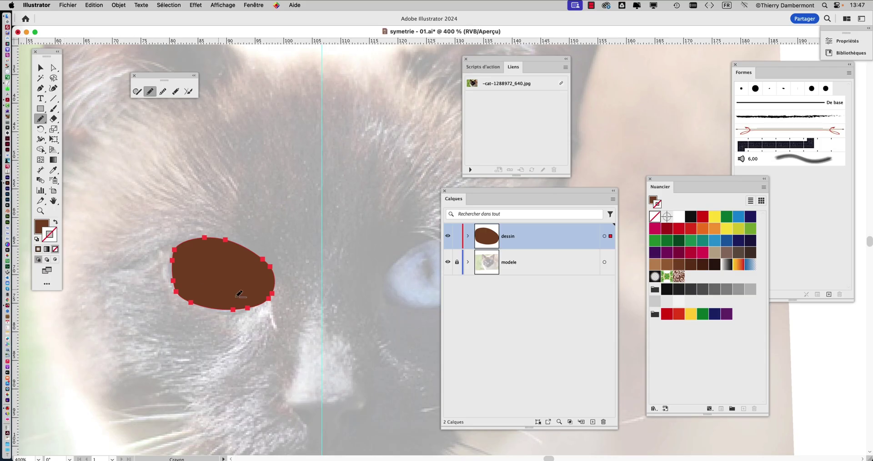
Step: Compare the whole document in Contour and Aperçu display, ending in Aperçu
scroll(288, 313, "down", 1)
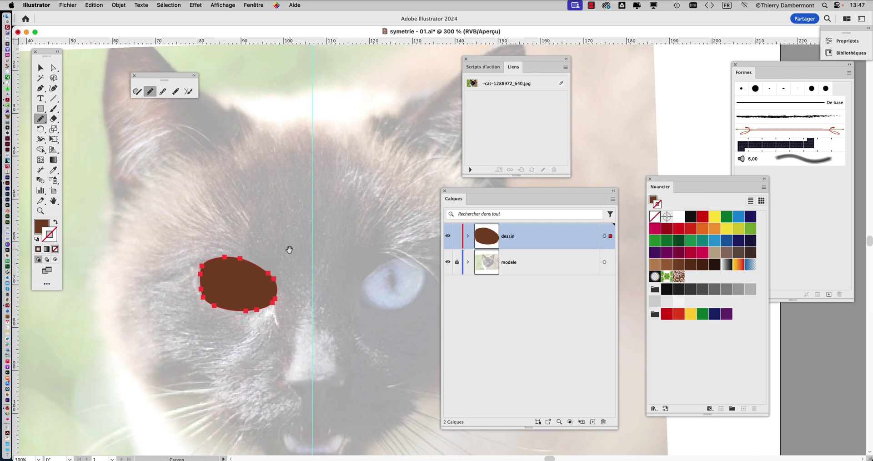
left_click_drag(289, 249, 340, 202)
scroll(317, 237, "up", 2)
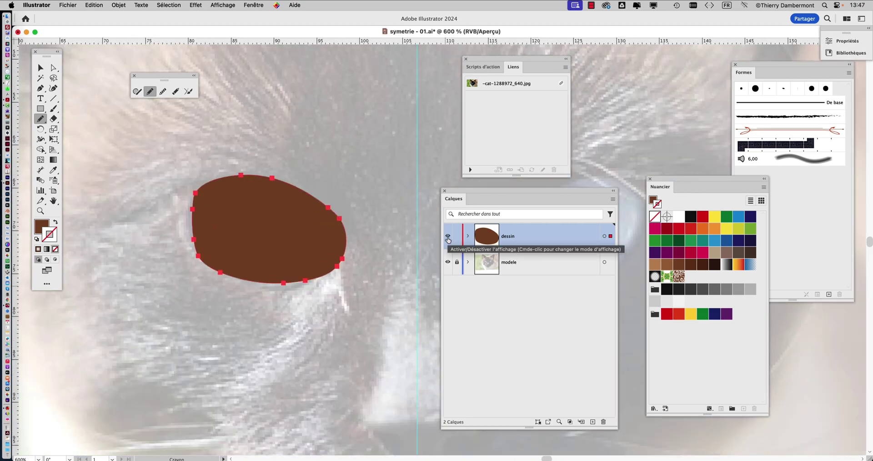
key("super+y")
key("super+y")
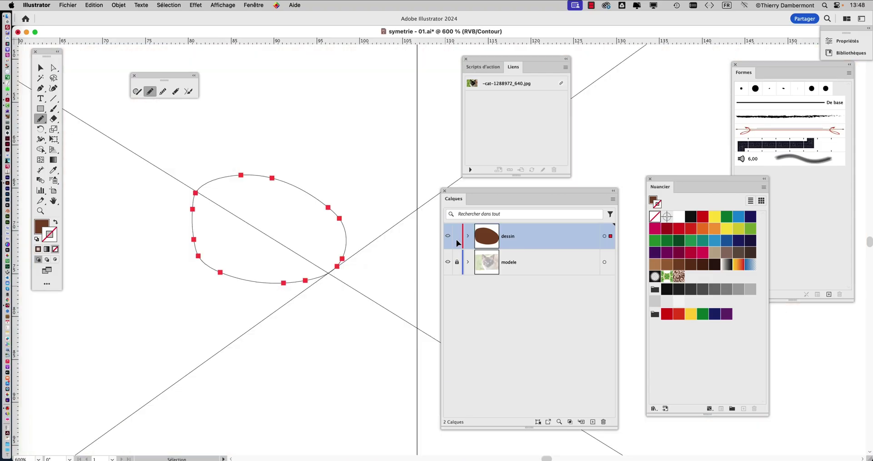
key("super+y")
key("super+y")
key("super+y")
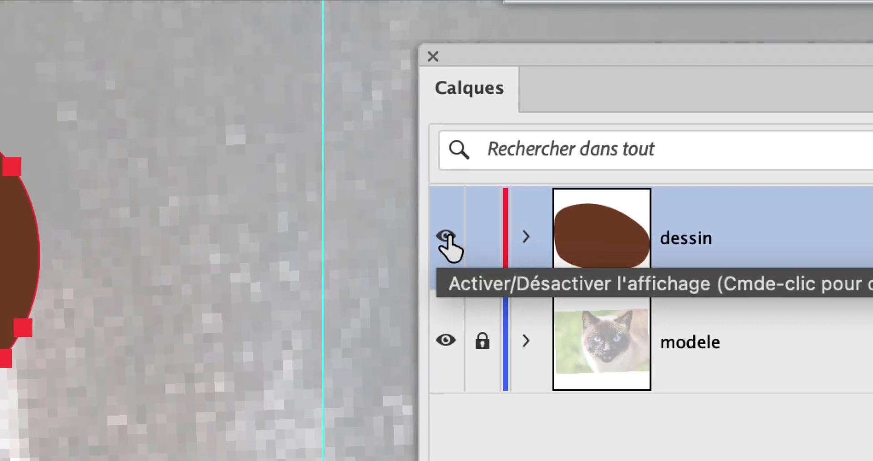
Step: Switch only the dessin layer to Contour display and trace the iris as a closed Crayon path inside the eye contour
left_click(449, 233, "super")
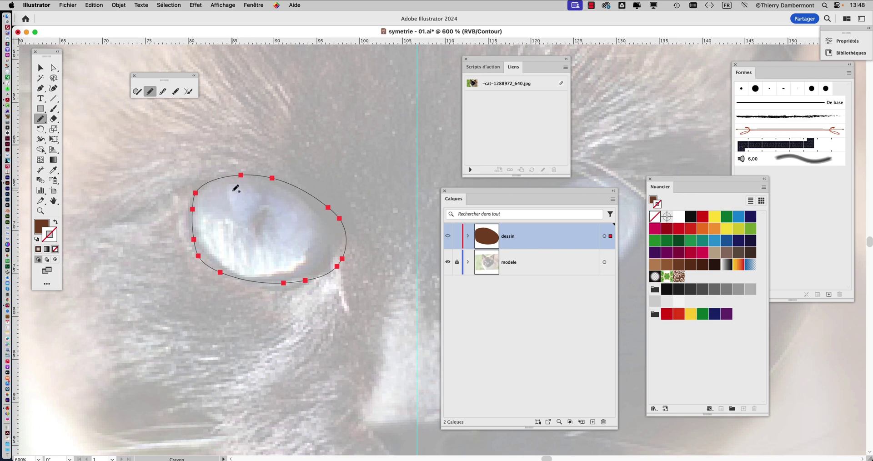
mouse_move(233, 183)
left_mouse_down()
mouse_move(290, 197)
mouse_move(304, 210)
mouse_move(318, 235)
mouse_move(311, 259)
mouse_move(262, 273)
mouse_move(217, 260)
mouse_move(199, 219)
mouse_move(204, 194)
mouse_move(232, 182)
left_mouse_up()
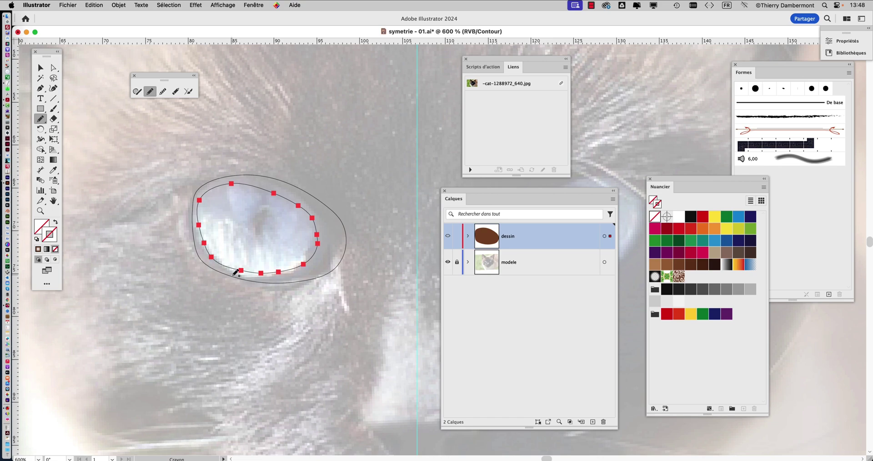
Step: Fill the inner iris path with the blue swatch 009FE3 and leave it without a stroke
scroll(291, 290, "down", 2)
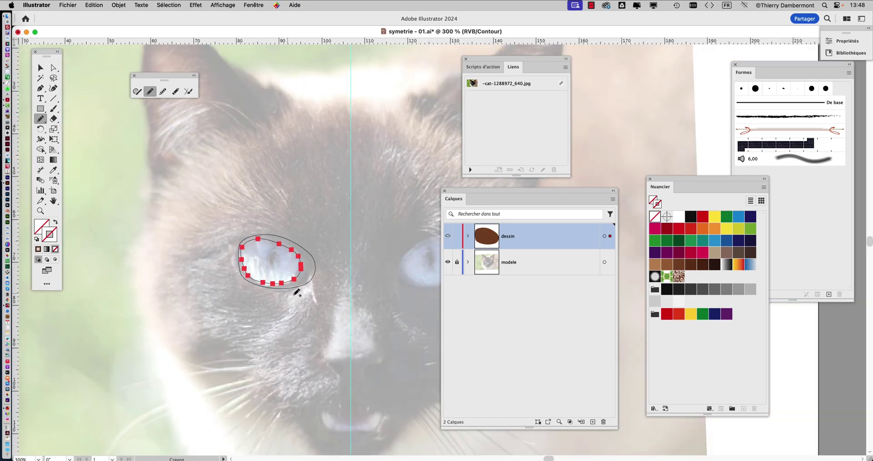
left_click(739, 217)
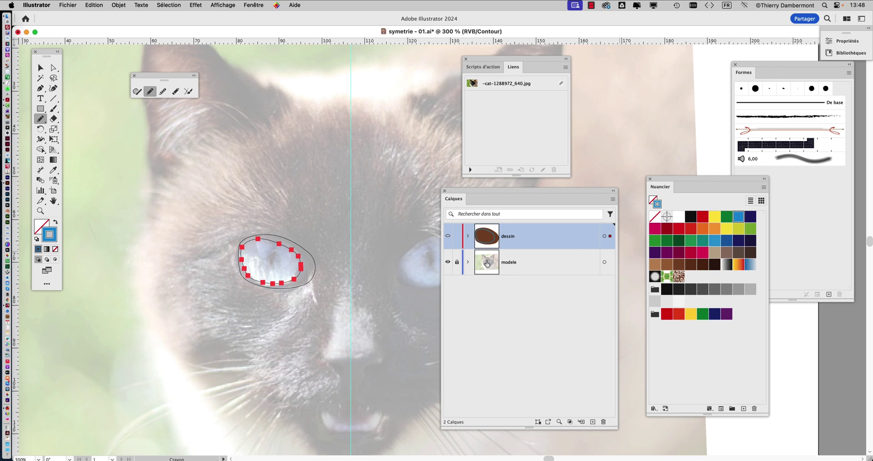
left_click(55, 222)
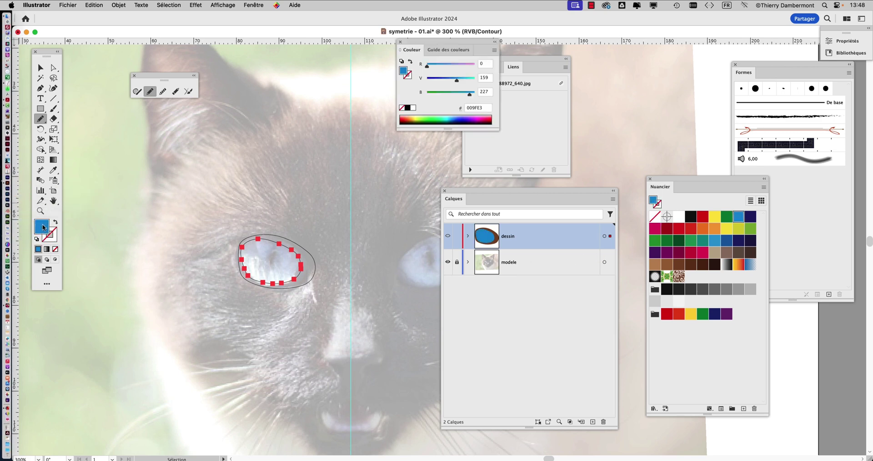
Step: Return the dessin layer to Aperçu display
left_click(448, 237)
left_click(448, 237)
key("super+y")
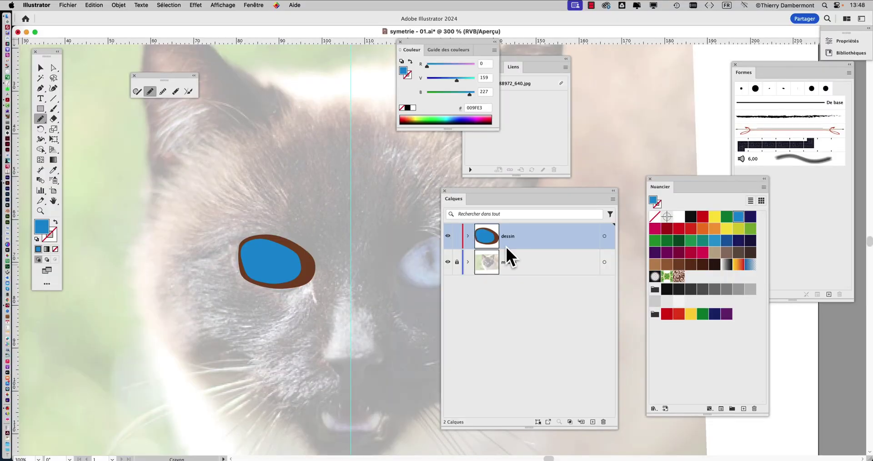
Step: Select the blue iris shape with the Selection tool and examine the paths contained in the dessin layer
left_click(41, 69)
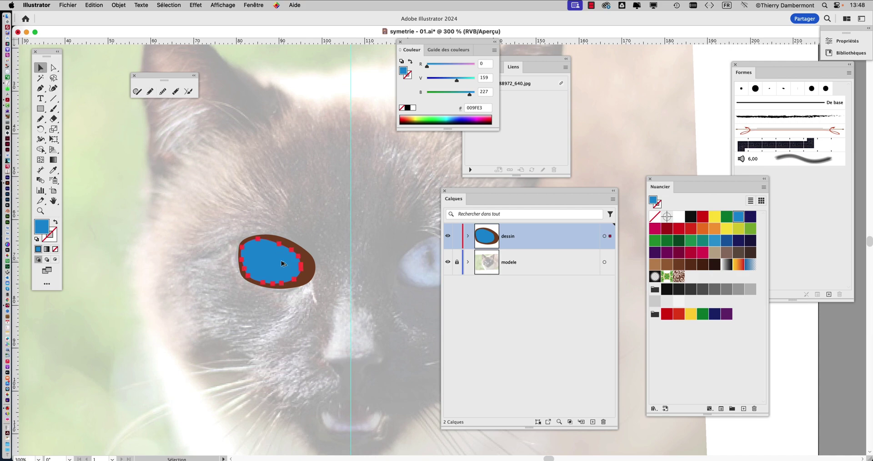
scroll(281, 261, "up", 5)
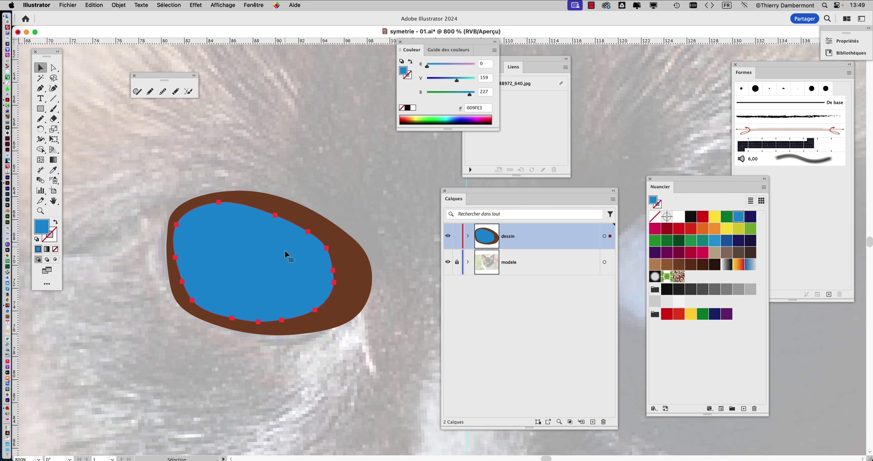
left_click(468, 236)
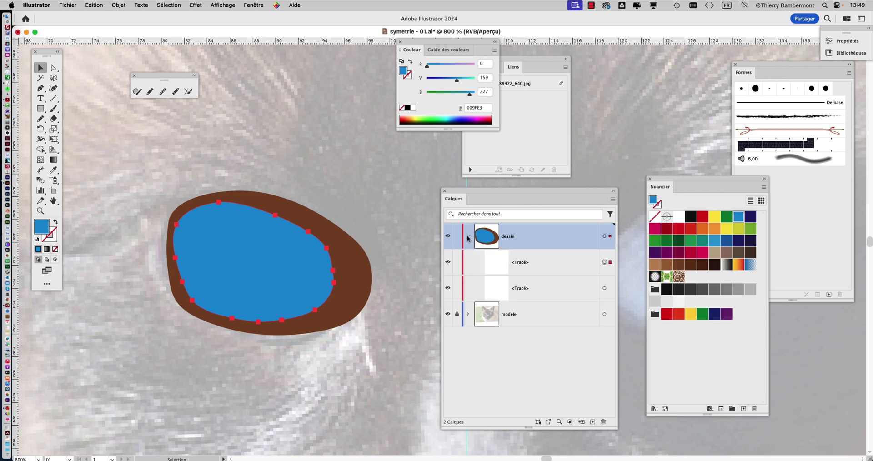
left_click(468, 237)
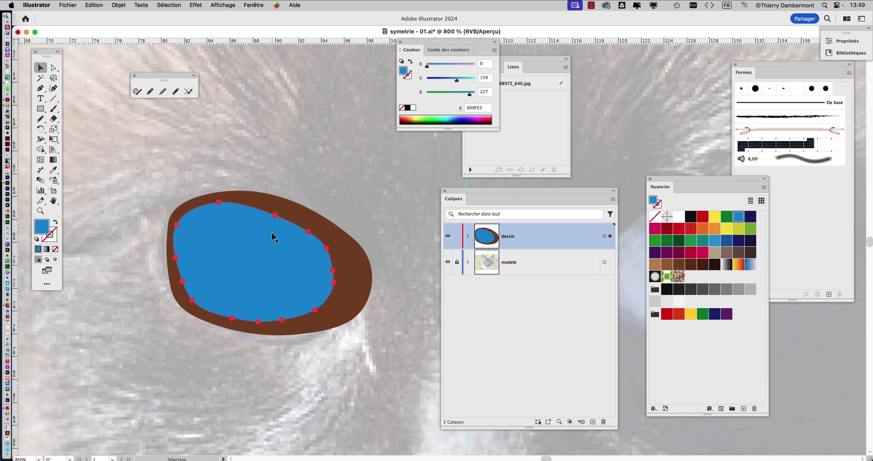
Step: Save the document and activate the Gradient tool for the selected blue iris shape
left_click(68, 5)
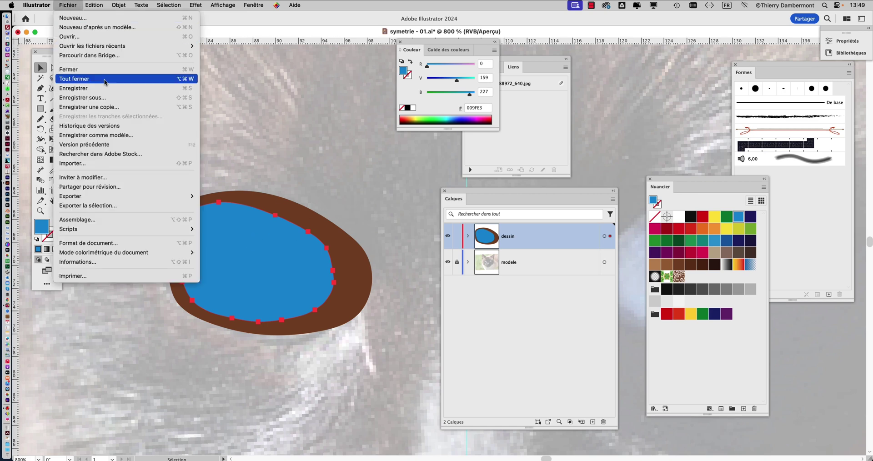
left_click(106, 87)
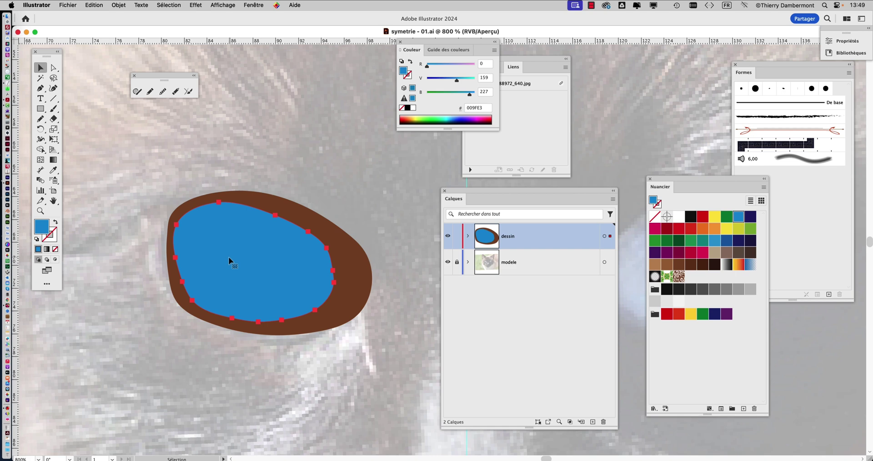
left_click_drag(231, 198, 172, 167)
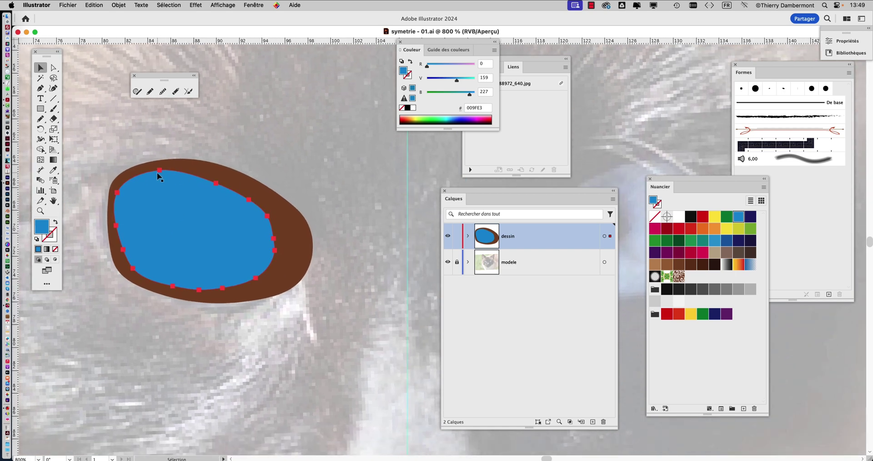
left_click(52, 162)
Step: Display the Nuancier swatches beside the eye, shorten their palette, and move the Couleur palette clear of the artwork
left_click(261, 5)
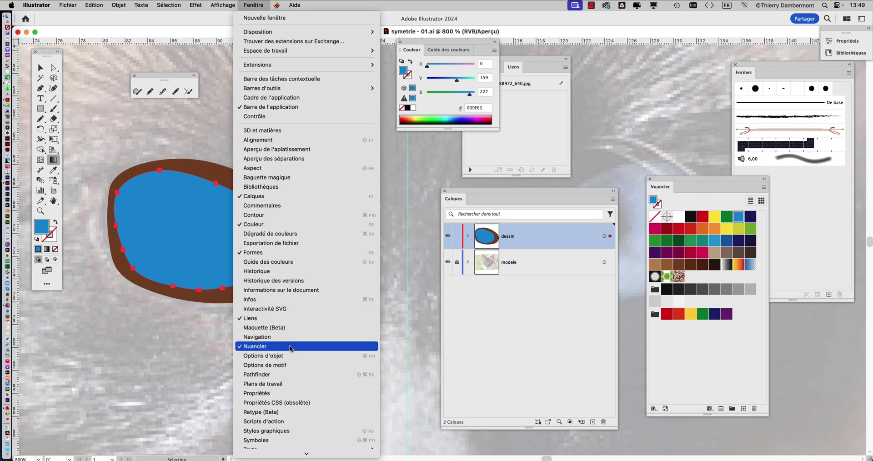
left_click(315, 347)
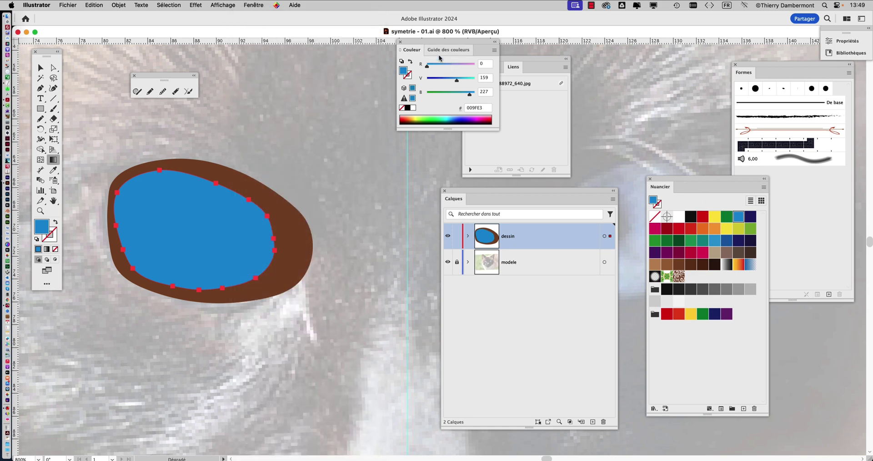
left_click_drag(422, 44, 675, 55)
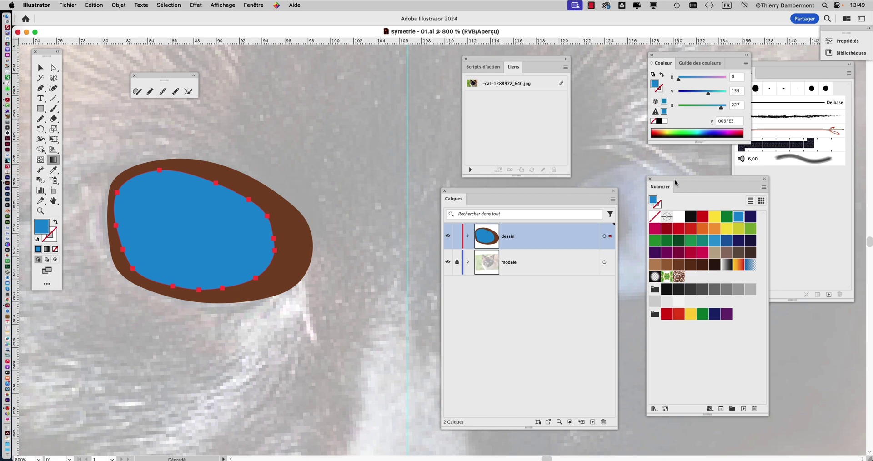
left_click_drag(675, 183, 352, 62)
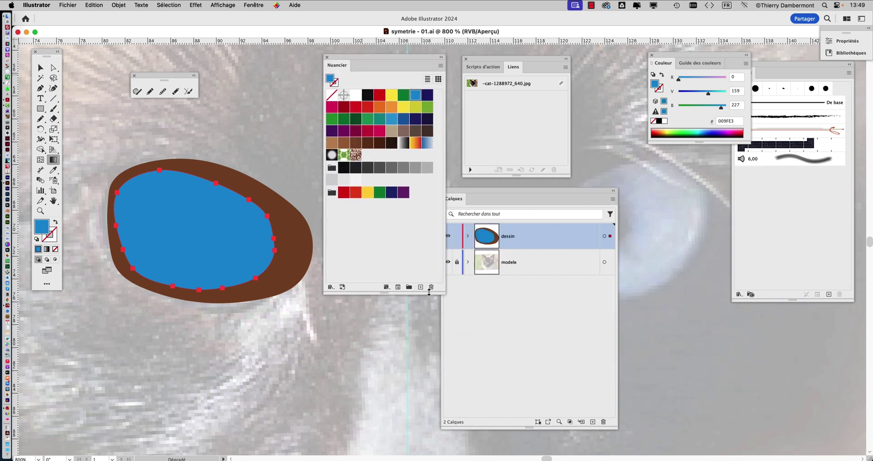
left_click_drag(447, 293, 449, 227)
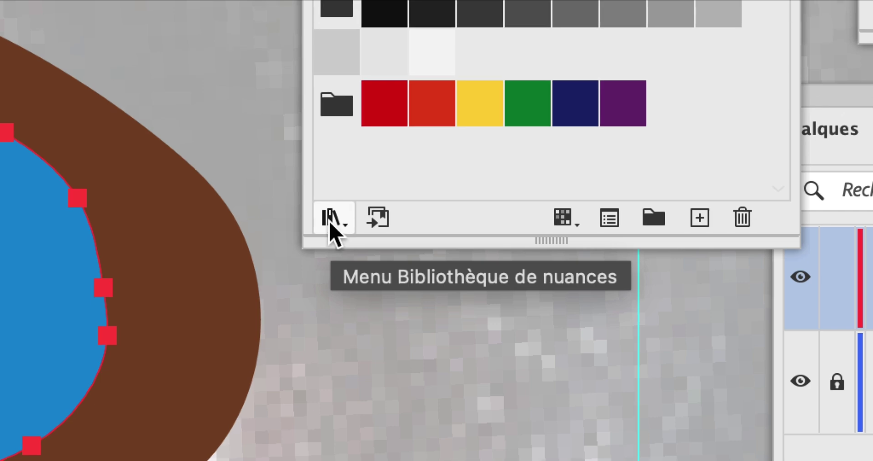
Step: Open the Bois swatch library from the Dégradés collection
left_click(330, 216)
left_click(324, 220)
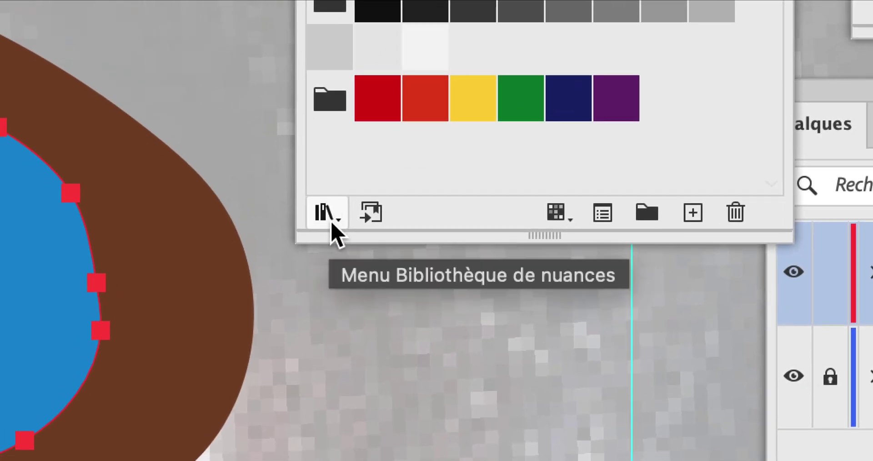
left_click(330, 217)
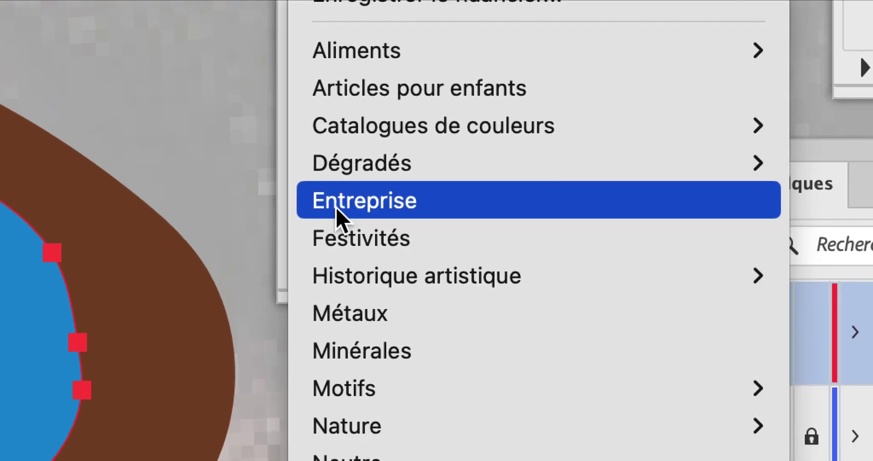
mouse_move(346, 251)
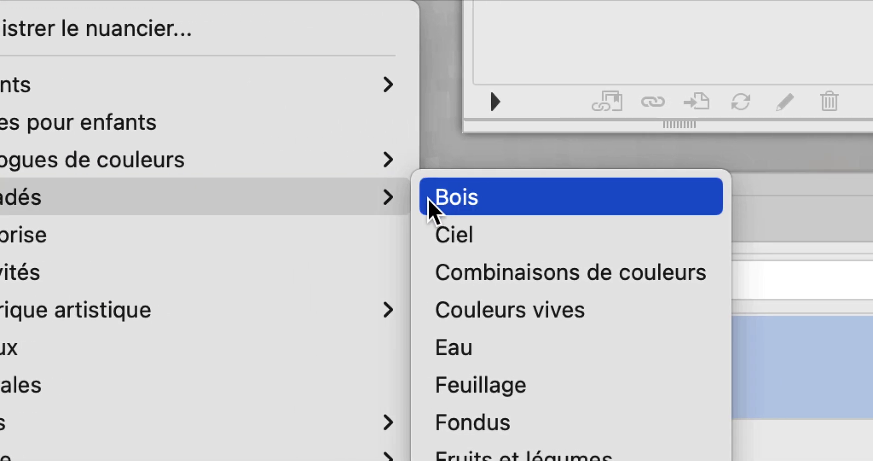
left_click(432, 202)
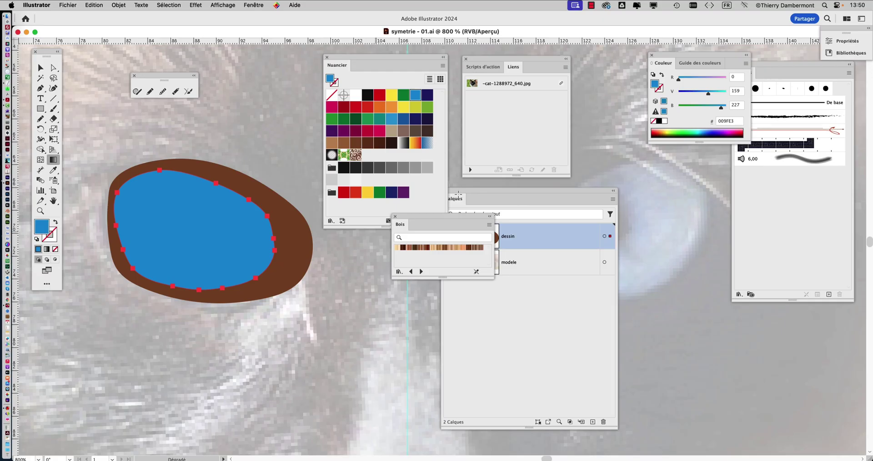
Step: Place the Bois library beside the eye, away from the Nuancier swatches, and display its gradients as enlarged large thumbnails
left_click_drag(351, 59, 664, 234)
left_click_drag(427, 216, 316, 75)
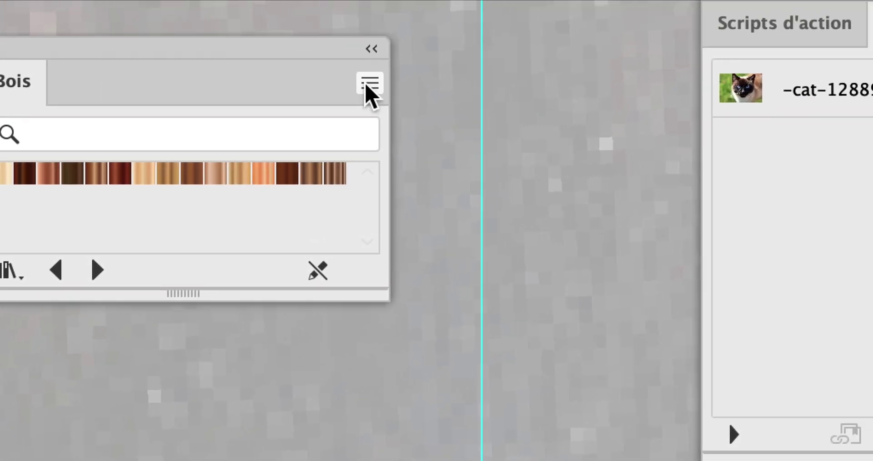
left_click(370, 88)
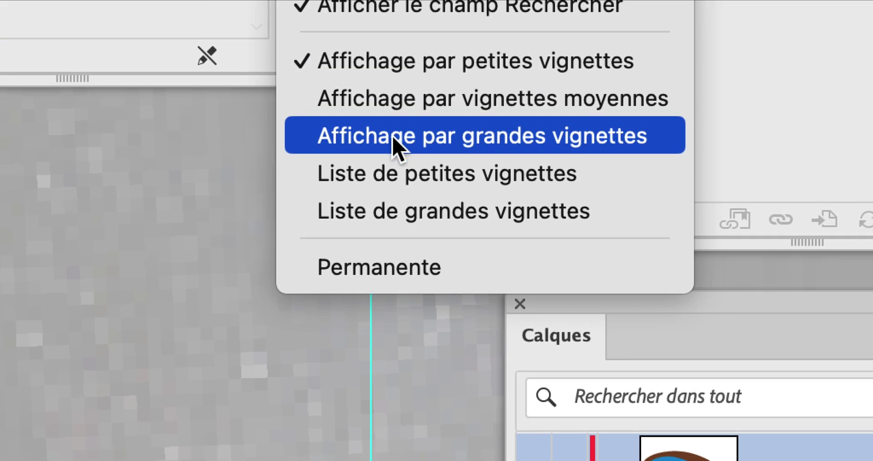
left_click(395, 145)
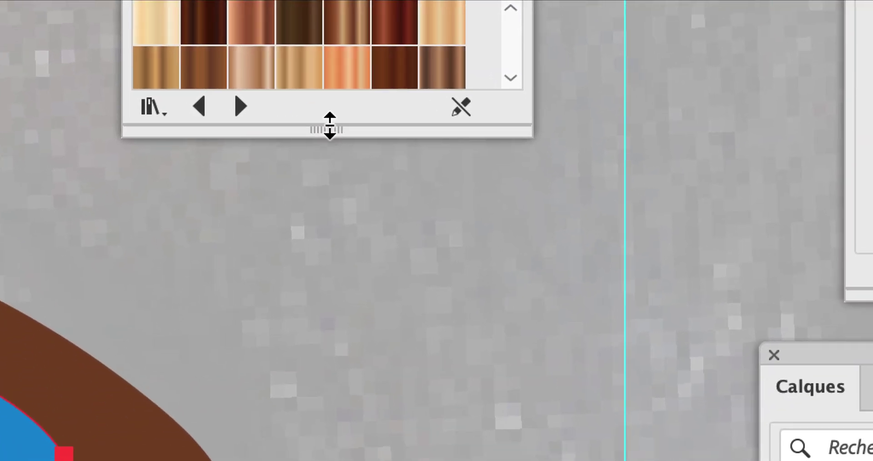
mouse_move(346, 149)
left_mouse_down()
mouse_move(346, 247)
mouse_move(360, 339)
mouse_move(368, 267)
mouse_move(334, 143)
left_mouse_up()
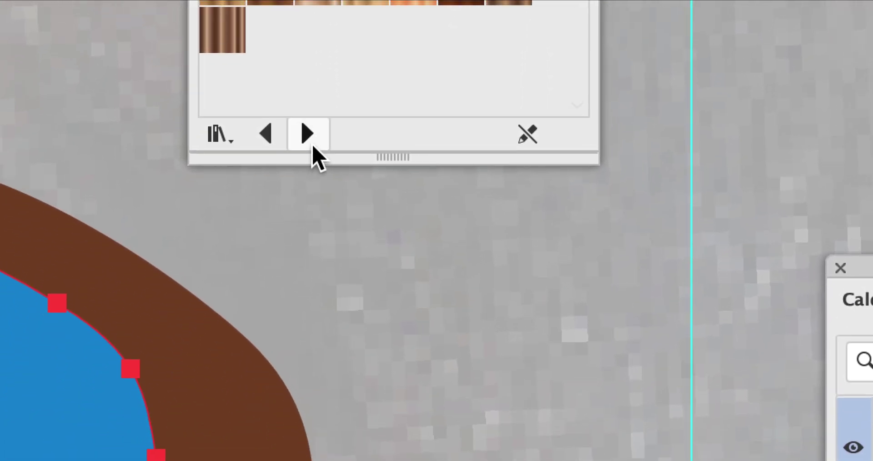
Step: Browse forward to the Eau gradient library and fill the iris with its white-to-dark-blue gradient
left_click(268, 243)
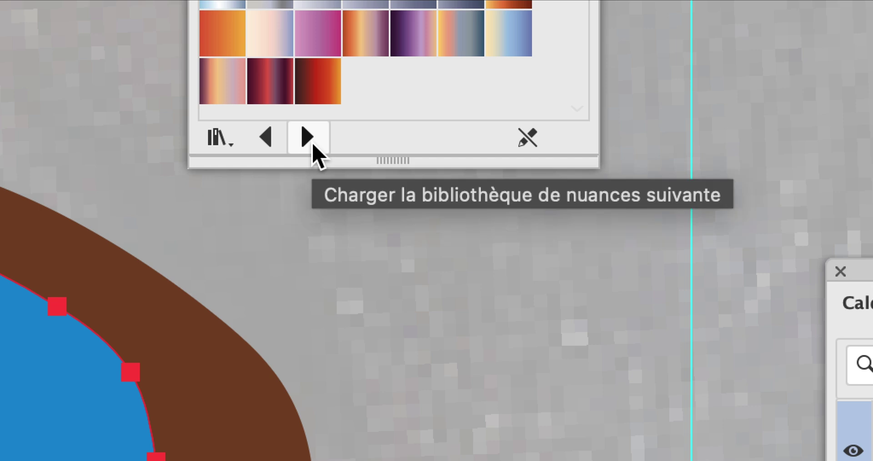
left_click_drag(338, 164, 350, 312)
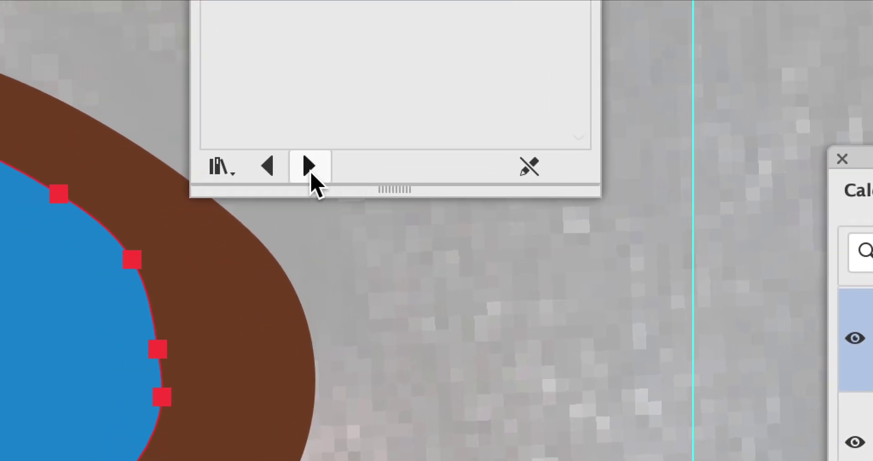
left_click(277, 149)
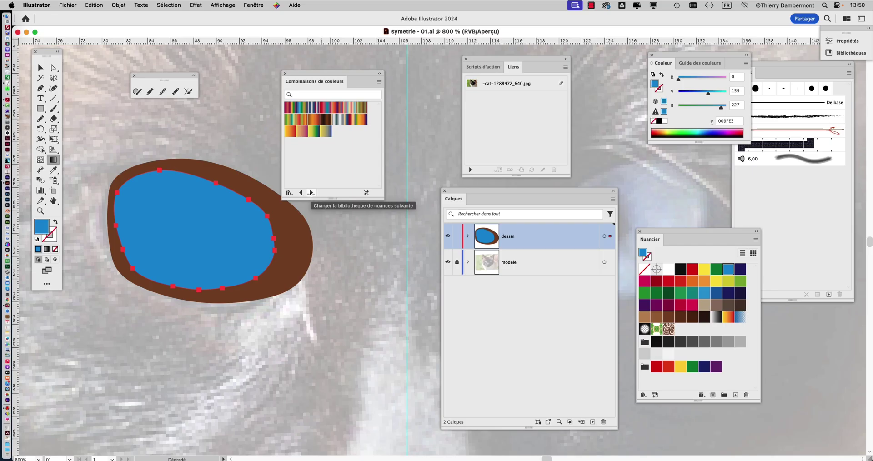
left_click(312, 193)
left_click(312, 193)
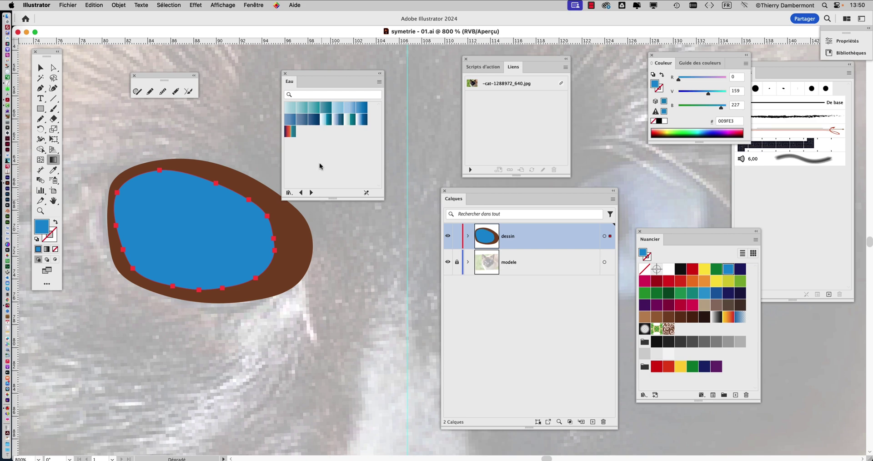
left_click(363, 120)
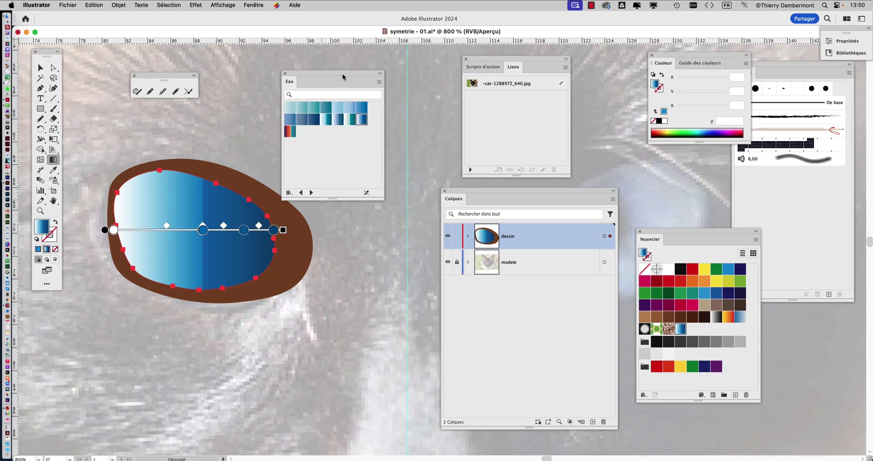
Step: Rearrange the Eau library and the Nuancier palette so that the eye is unobstructed
left_click_drag(343, 73, 372, 58)
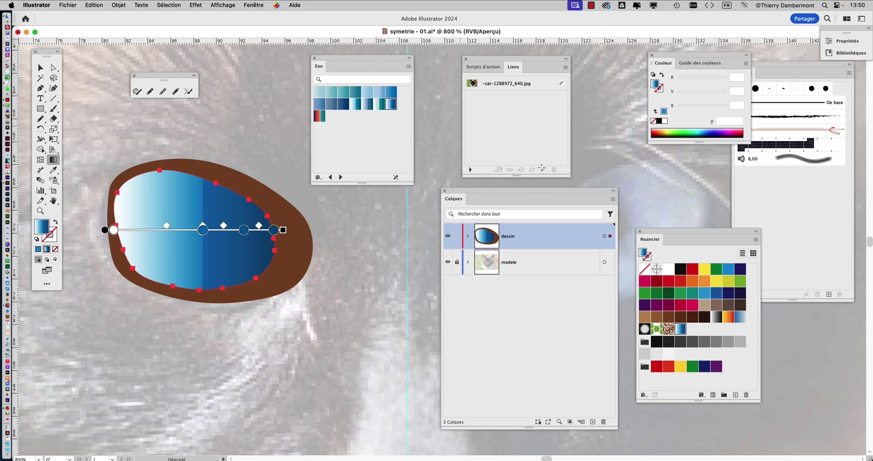
left_click_drag(651, 234, 175, 120)
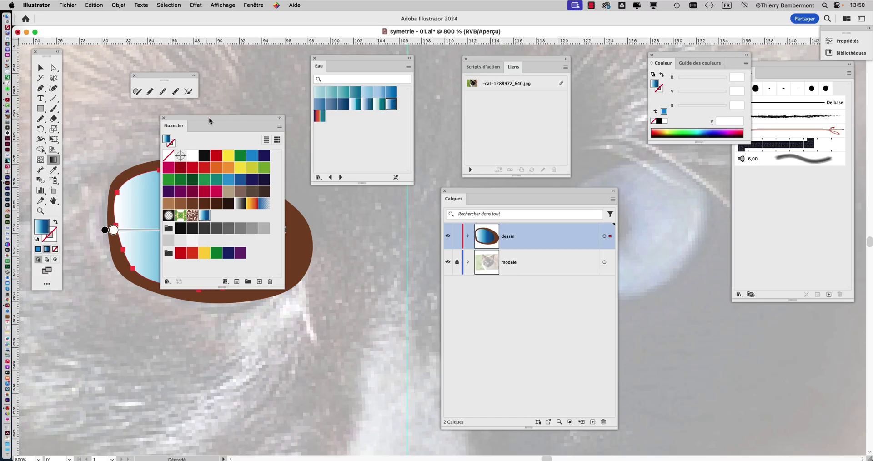
left_click_drag(209, 117, 693, 187)
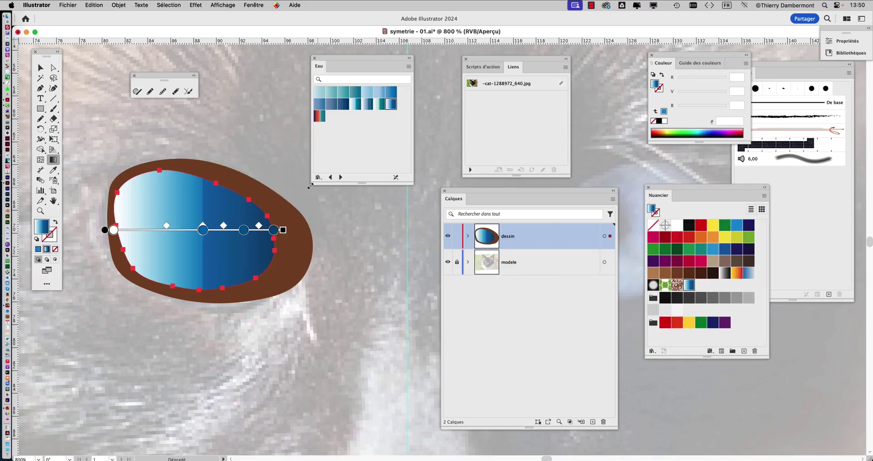
Step: Try a green gradient from the Feuillage library and the Figue gradient from Fruits et légumes on the iris
left_click(341, 177)
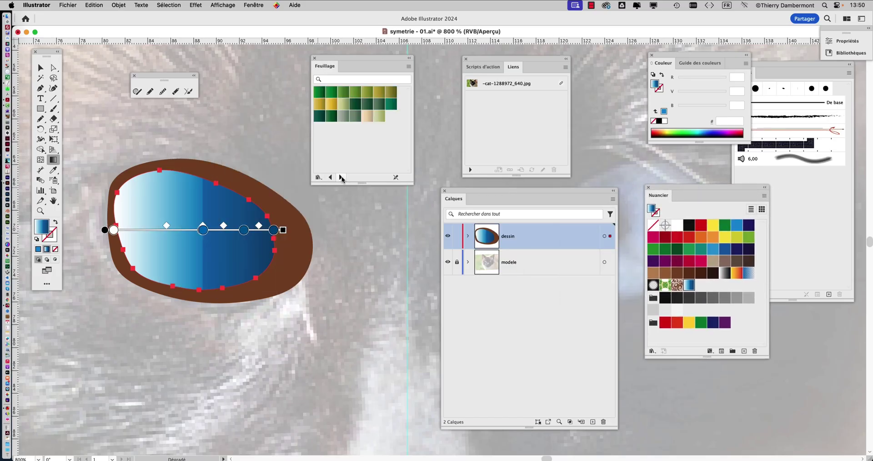
left_click(342, 94)
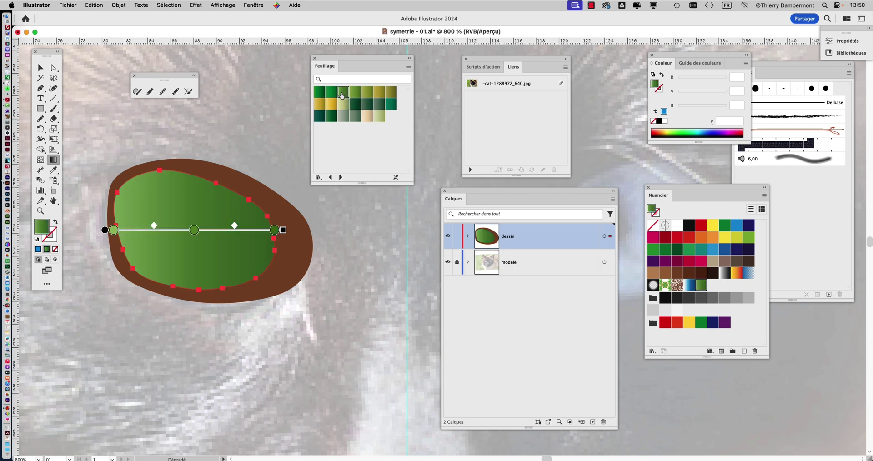
left_click(340, 176)
left_click(341, 177)
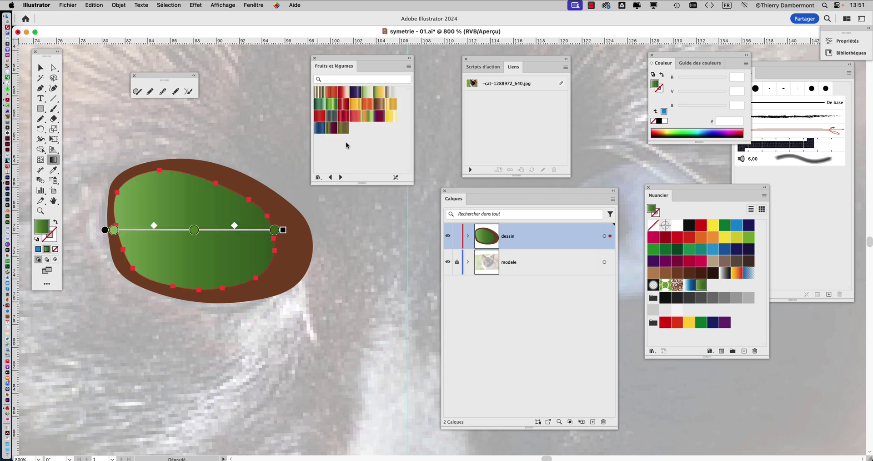
left_click(332, 116)
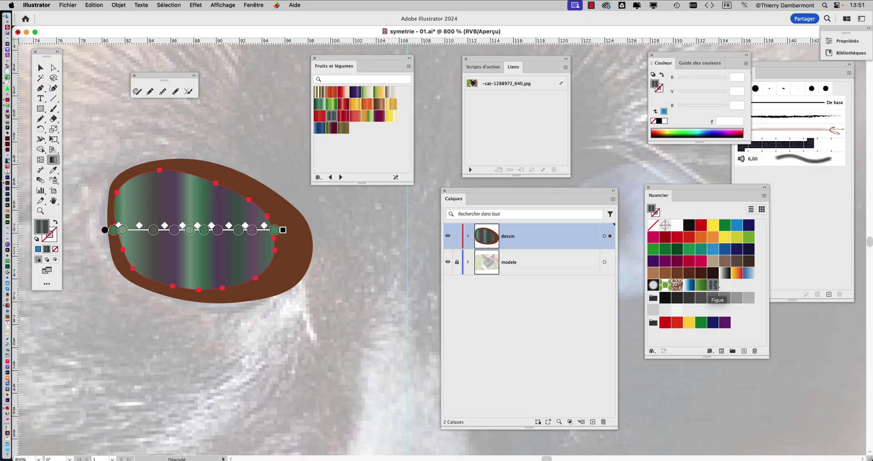
Step: Fill the iris with the yellow-green-blue gradient from the Combinaisons de couleurs library and move the library clear of the eye
left_click(330, 178)
left_click(331, 178)
left_click(330, 177)
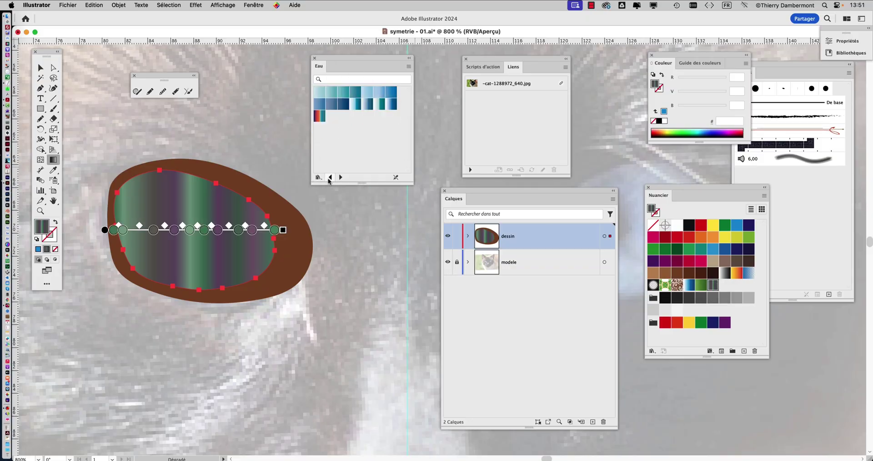
left_click(330, 178)
left_click(328, 179)
left_click(329, 178)
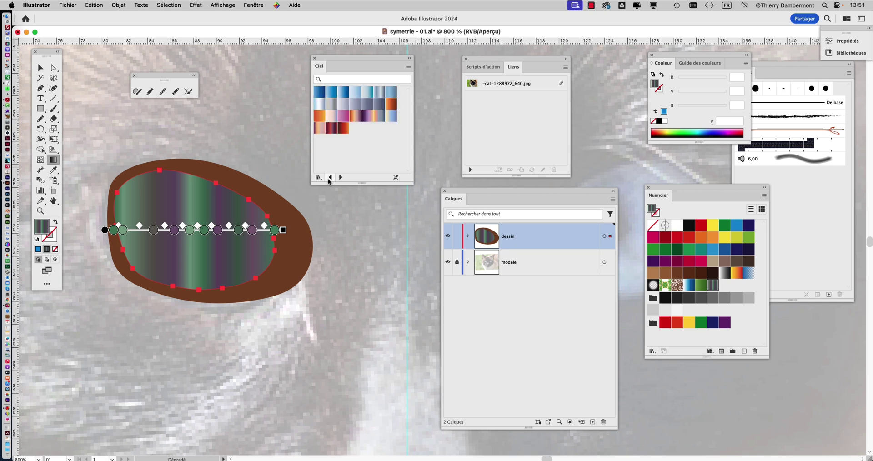
left_click(330, 177)
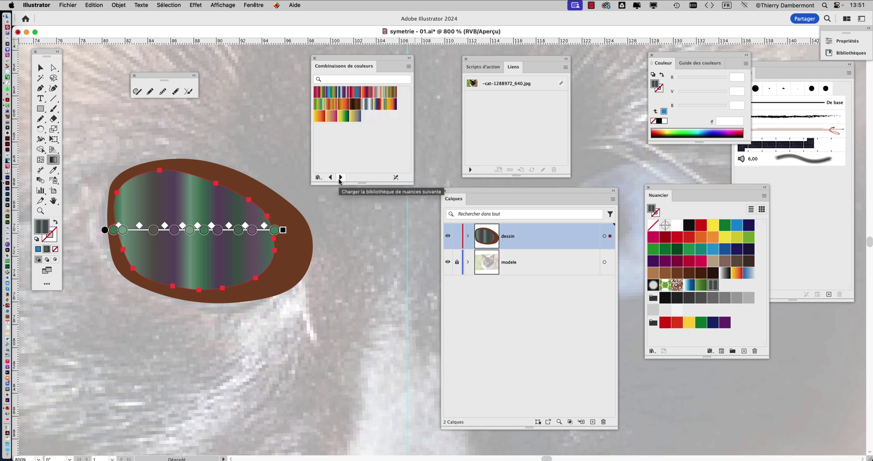
left_click(342, 117)
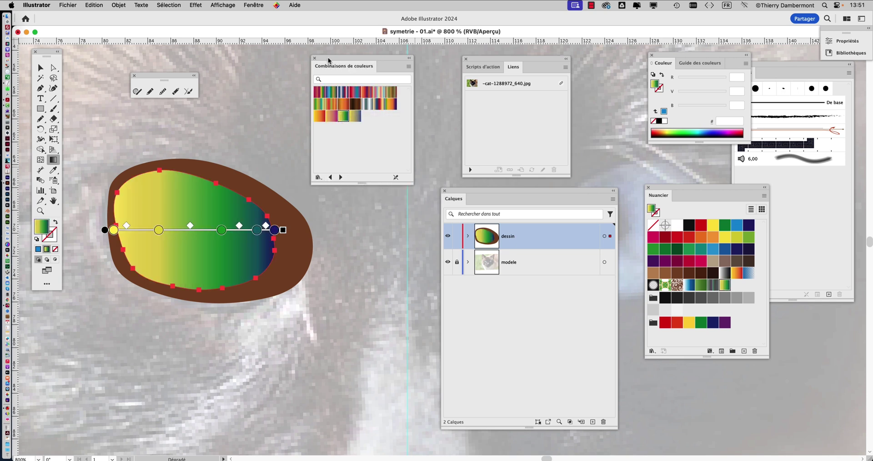
left_click_drag(329, 60, 359, 63)
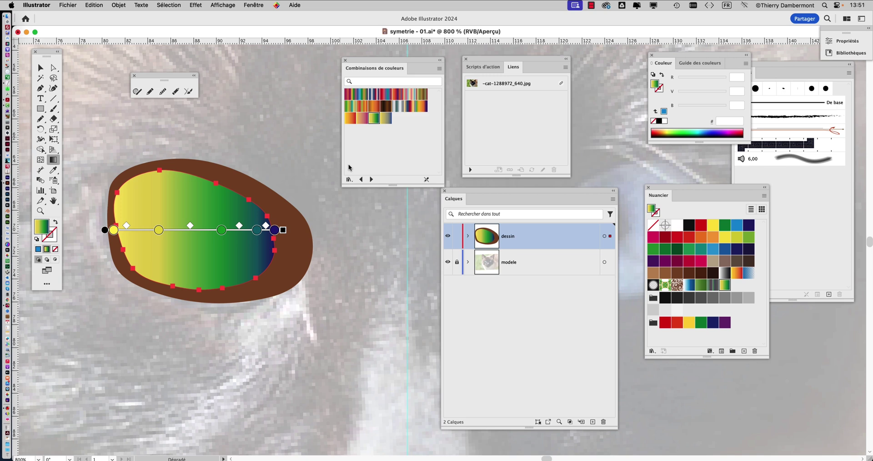
Step: Shift the darker yellow and green stops of the iris gradient towards its yellow end, placing the green at about 52%
scroll(307, 249, "down", 1)
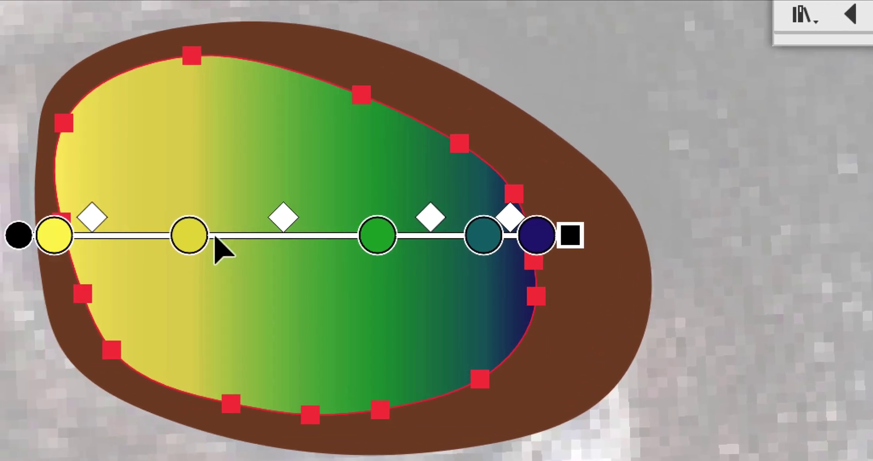
left_click_drag(57, 226, 102, 225)
left_click_drag(221, 235, 149, 237)
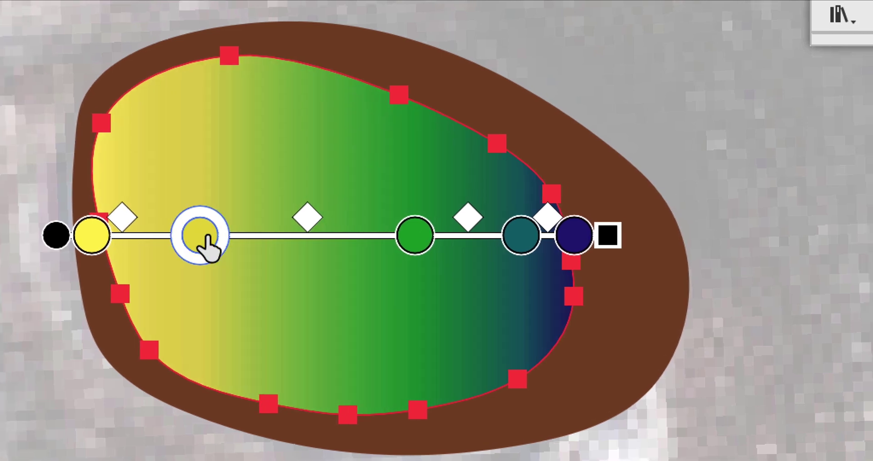
left_click_drag(358, 239, 288, 238)
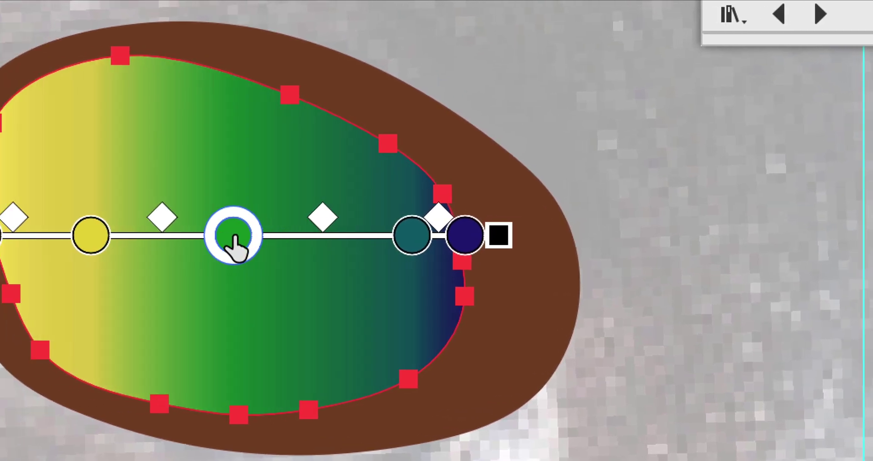
Step: Recolour the gradient's green stop to R 223, V 167, B 193 and move the darker yellow stop to about 25%
double_click(234, 245)
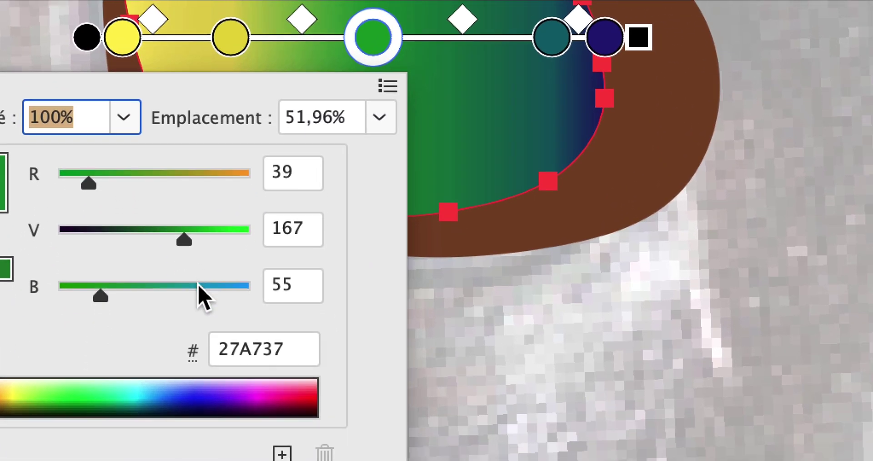
left_click(97, 451)
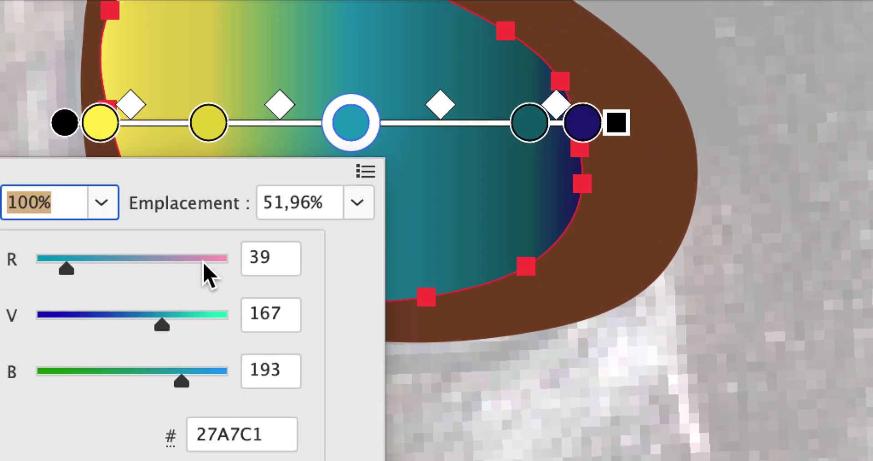
left_click(195, 279)
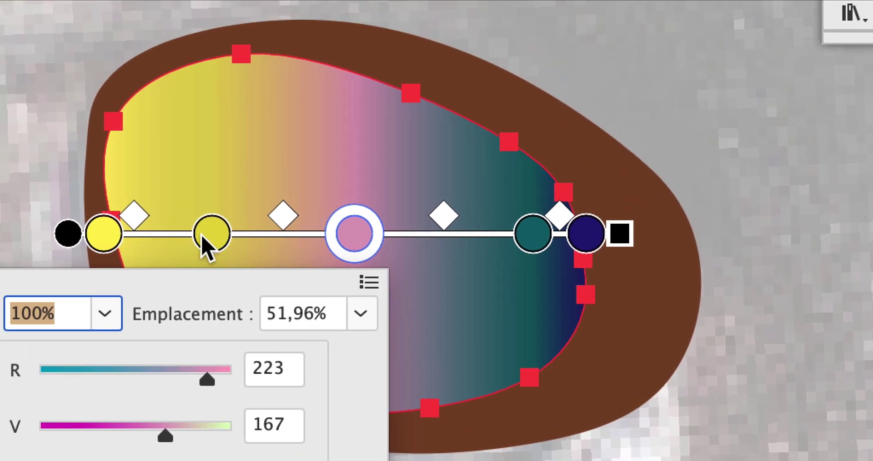
left_click(180, 236)
left_click_drag(192, 236, 204, 236)
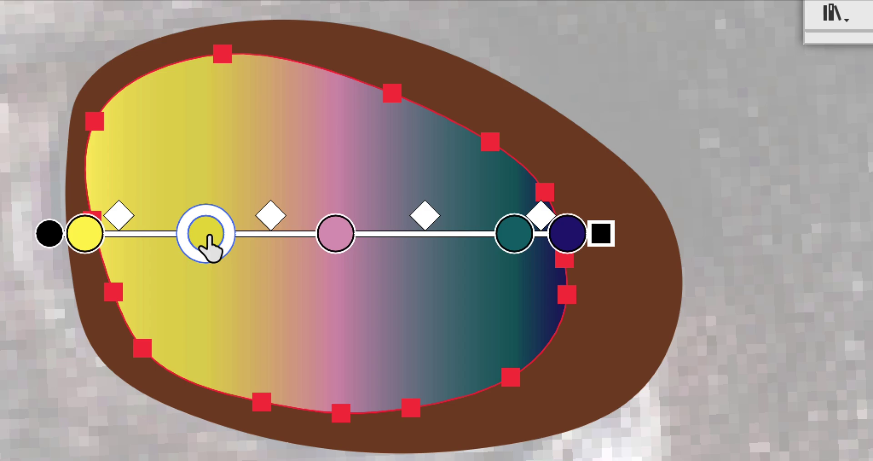
Step: Hide the gradient annotator displayed over the iris
key("alt+super+8")
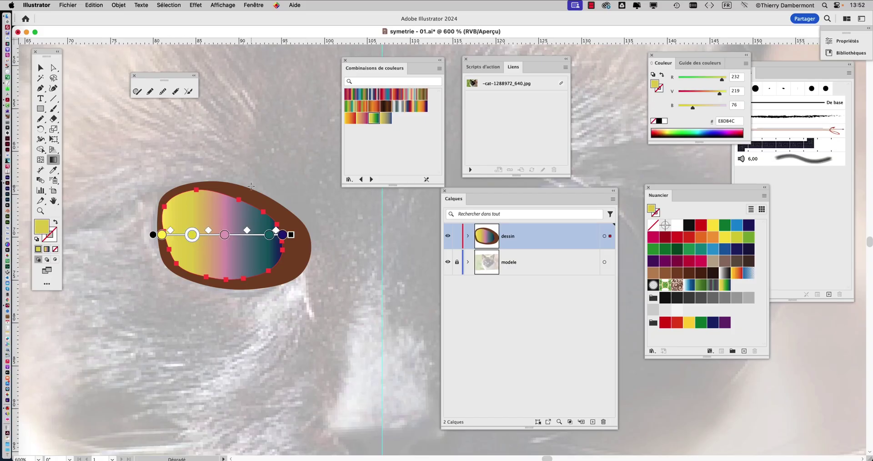
left_click(223, 5)
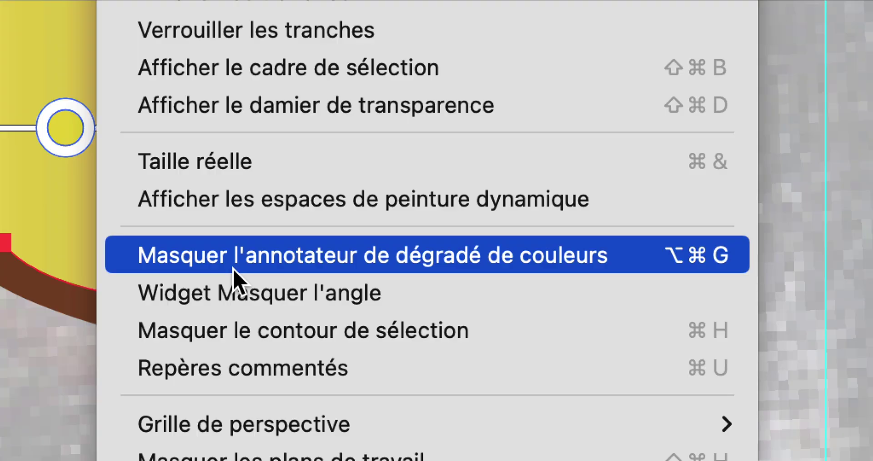
left_click(233, 270)
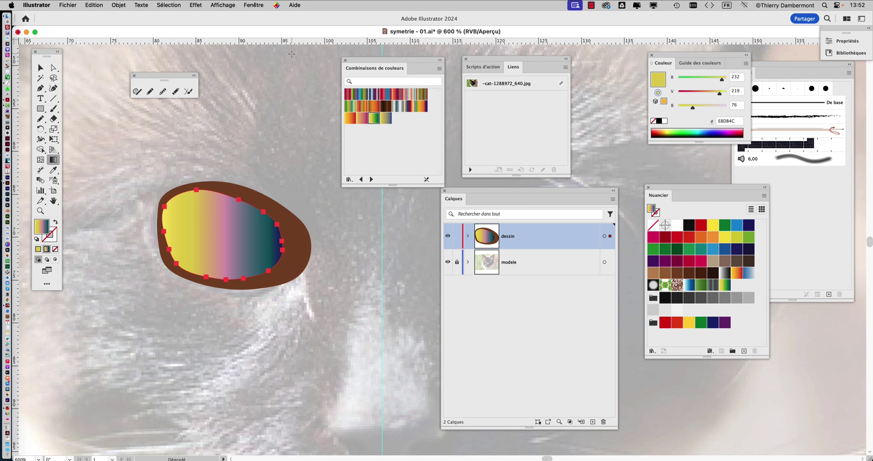
Step: Move the Liens panel and the Combinaisons de couleurs library below the eye to free the space above
left_click_drag(191, 139, 146, 125)
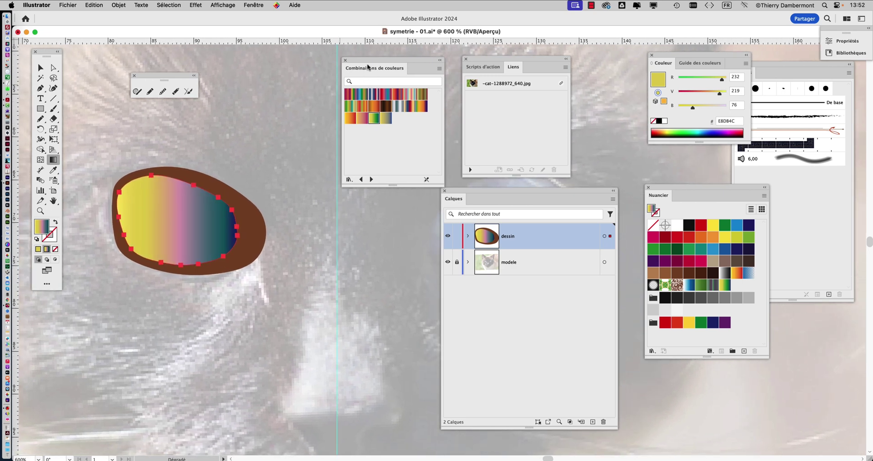
left_click_drag(481, 59, 73, 332)
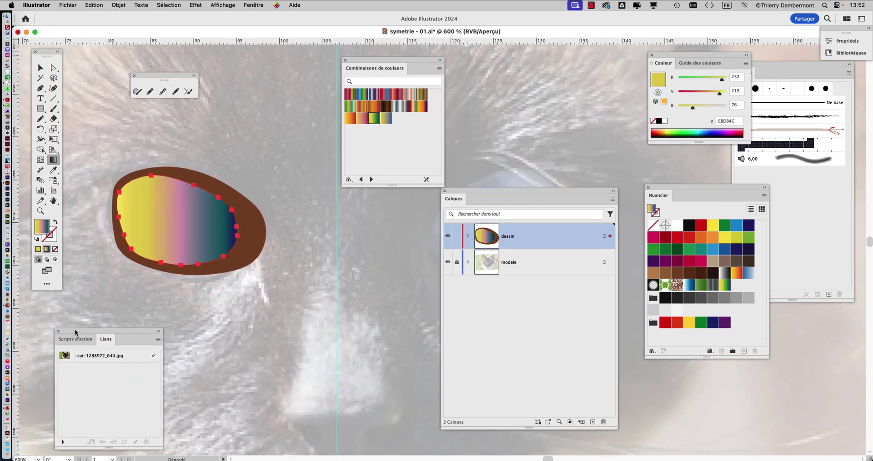
left_click_drag(360, 61, 193, 342)
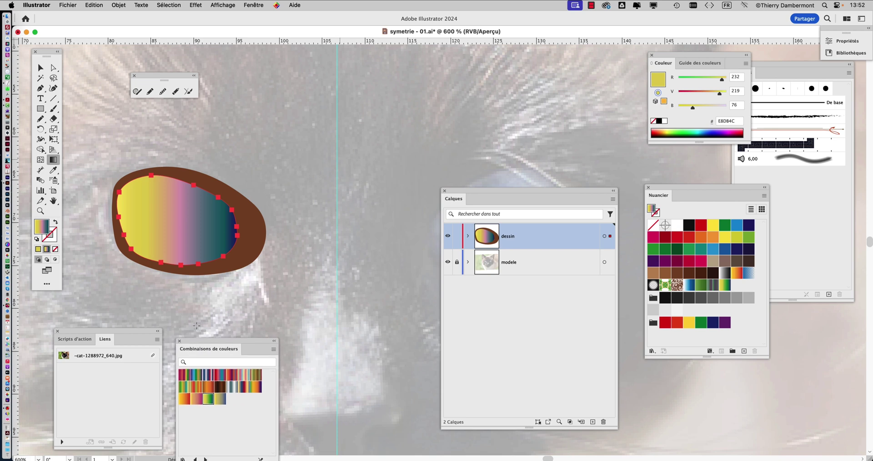
Step: Display the Dégradé panel, place it above the eye and widen it so the gradient bar is easier to edit
left_click(258, 5)
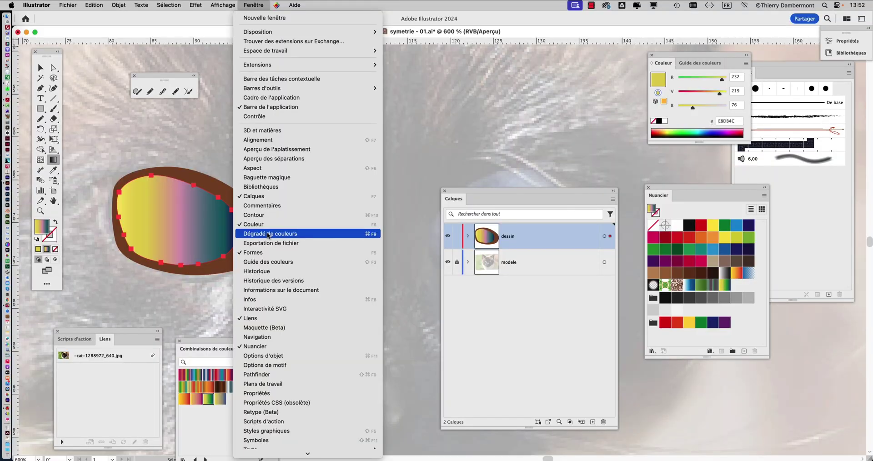
left_click(268, 234)
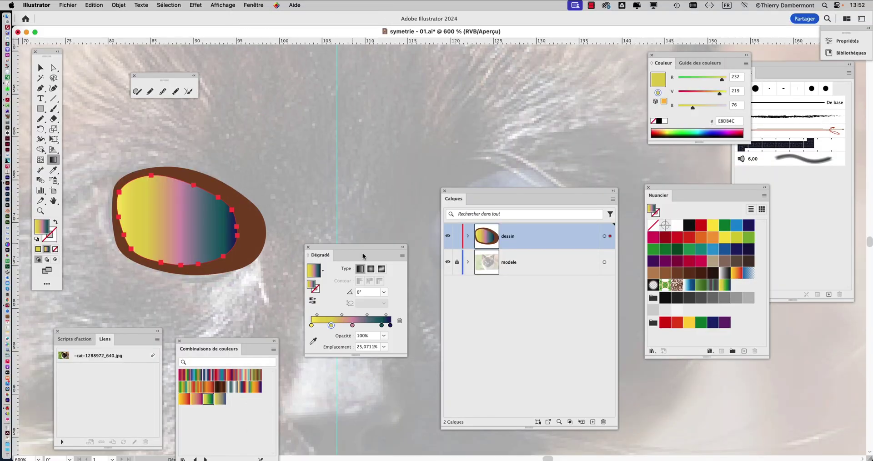
left_click_drag(361, 247, 336, 62)
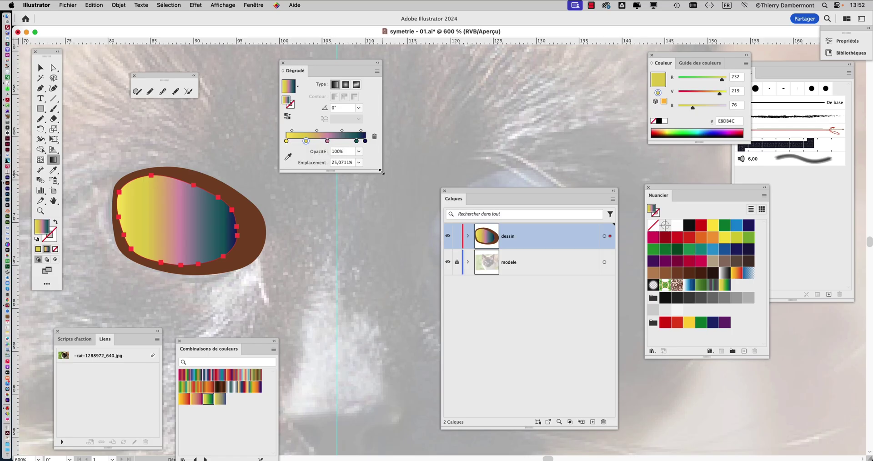
left_click_drag(381, 172, 610, 178)
left_click_drag(467, 171, 636, 183)
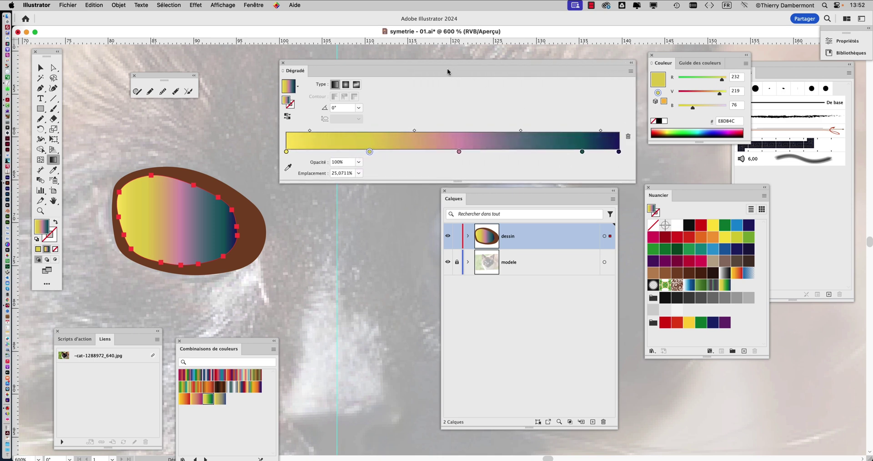
left_click_drag(447, 70, 387, 51)
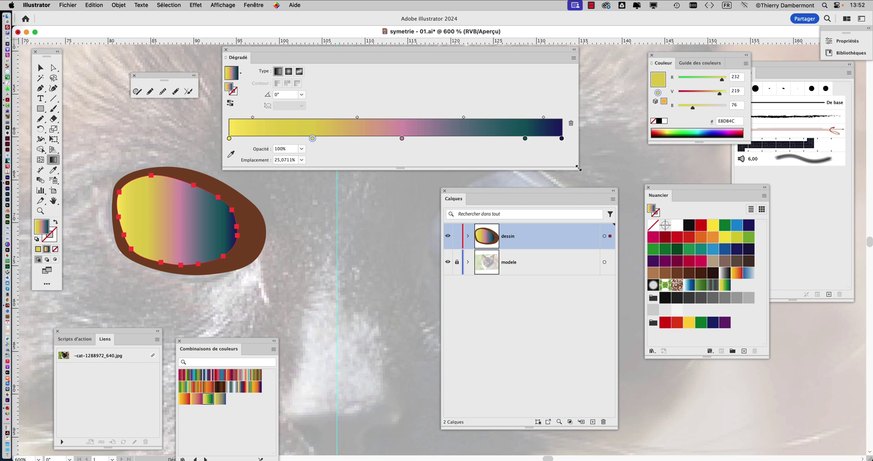
left_click_drag(576, 169, 626, 173)
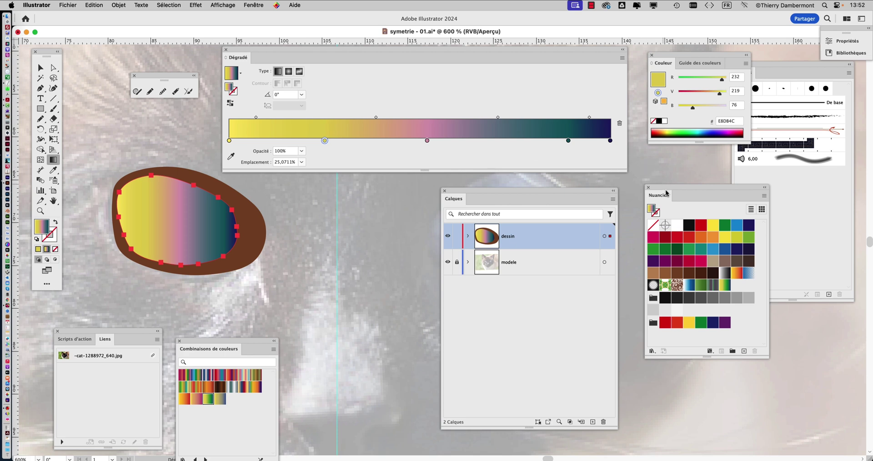
Step: Place the Nuancier palette below the gradient bar and apply its Cyan CMJN swatch to the gradient's darker yellow stop
left_click_drag(665, 188, 318, 189)
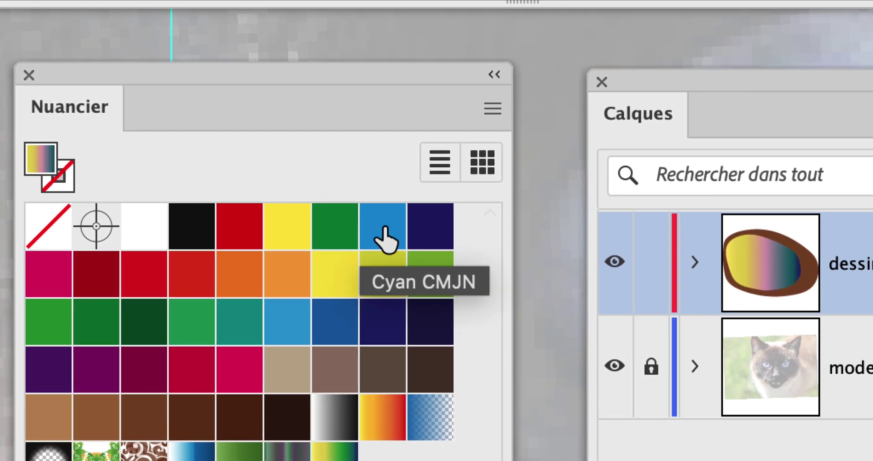
left_click(458, 220)
left_click_drag(382, 212, 332, 156)
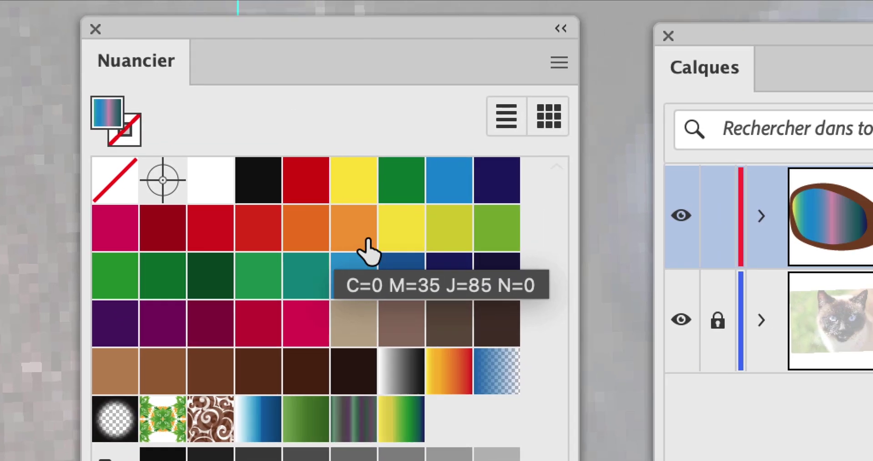
Step: Add an orange stop from the C=0 M=35 J=85 N=0 swatch after the cyan one and remove the pink stop
left_click_drag(365, 240, 360, 156)
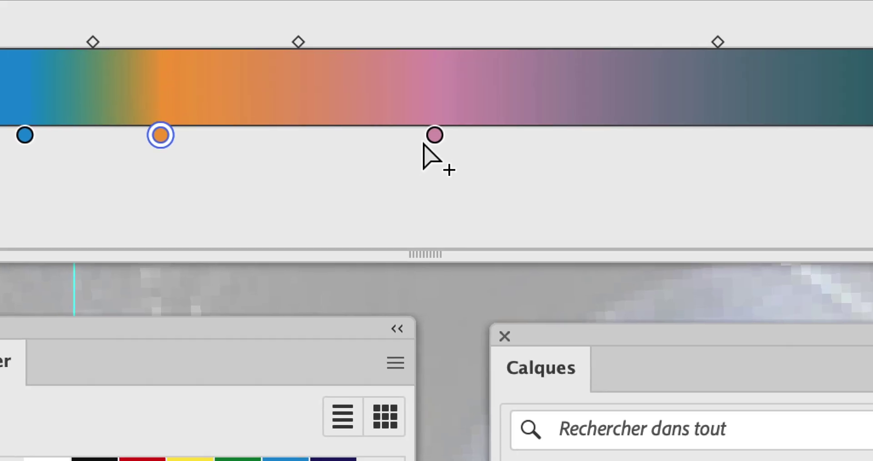
left_click(427, 140)
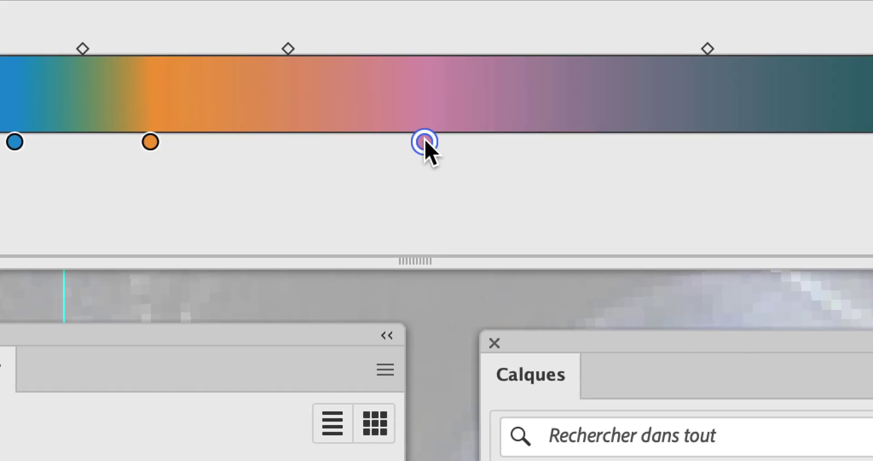
left_click_drag(425, 142, 439, 186)
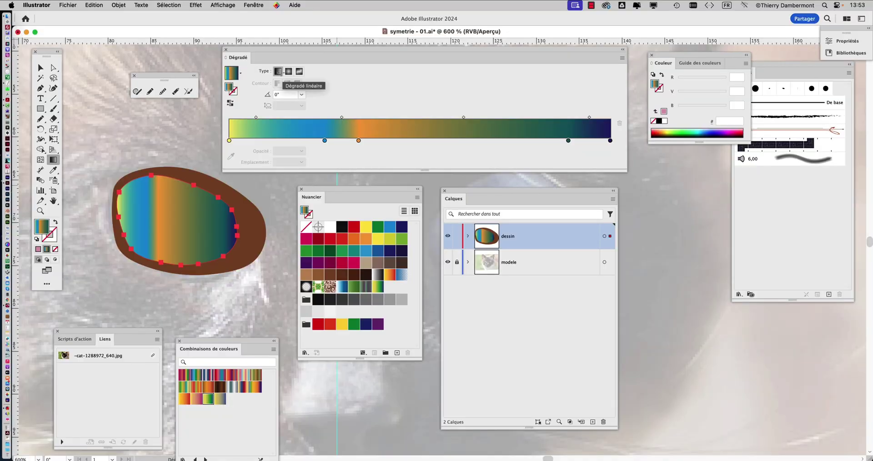
Step: Try several diagonal directions for the iris's linear gradient with the Gradient tool, ending at an angle of about -69°
left_click(55, 162)
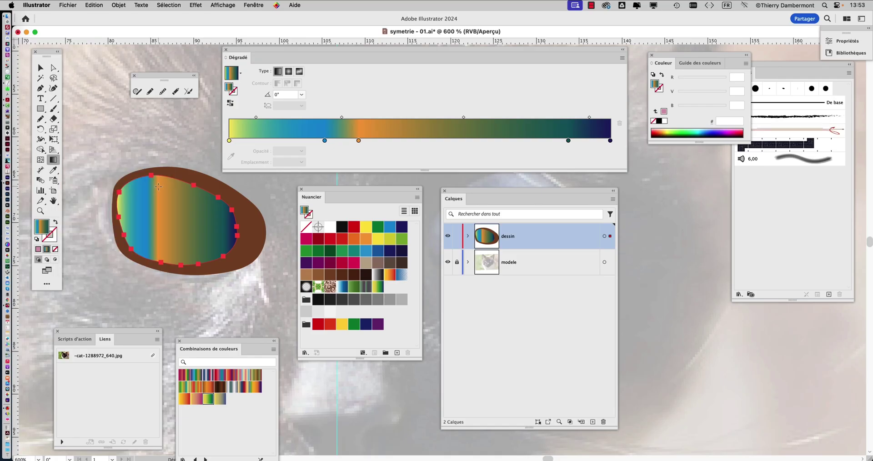
left_click_drag(158, 186, 210, 261)
left_click_drag(231, 194, 147, 277)
scroll(185, 246, "down", 2)
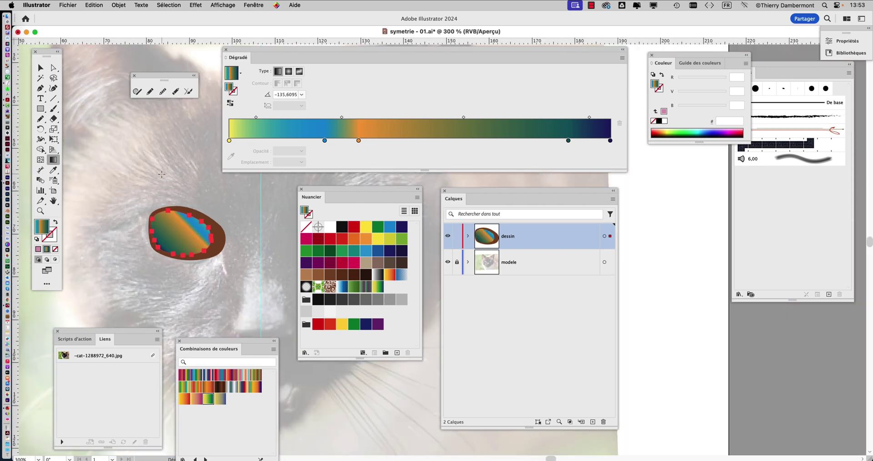
left_click_drag(154, 161, 202, 286)
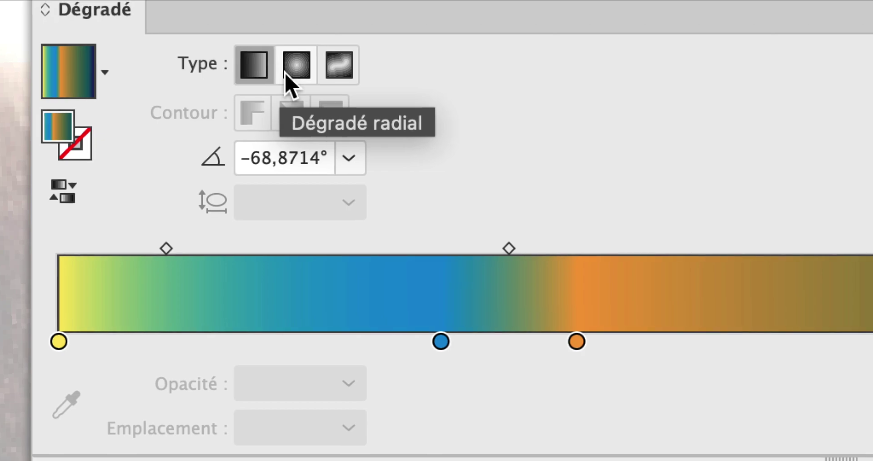
Step: Change the iris gradient to radial and redraw it outward from the iris centre at an angle of about 21.7°
left_click(288, 72)
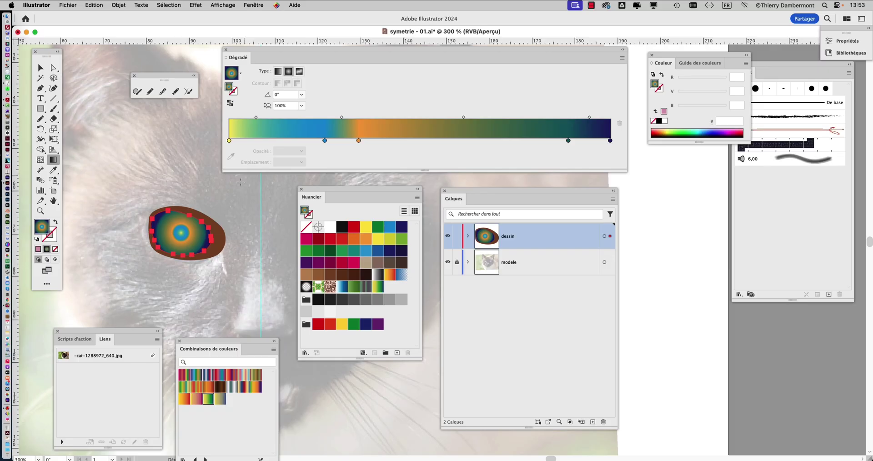
scroll(185, 236, "up", 1)
left_click_drag(182, 234, 242, 211)
scroll(195, 245, "up", 2)
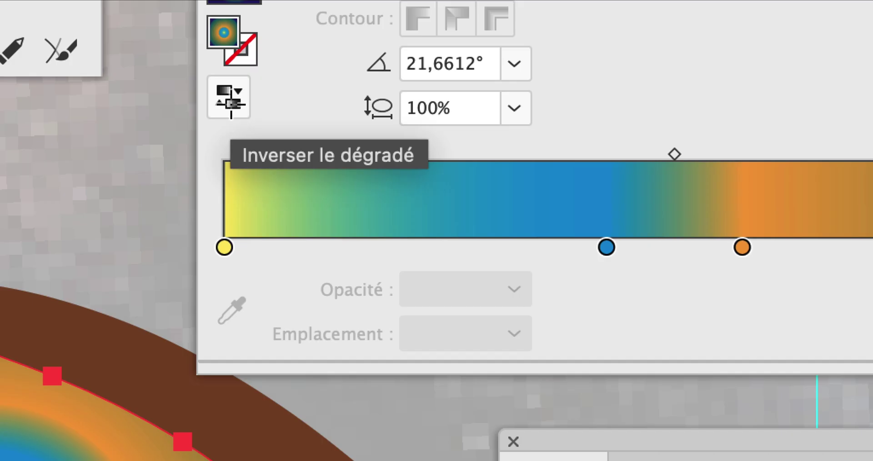
Step: Try reversing the colour order of the iris's radial gradient
left_click(231, 102)
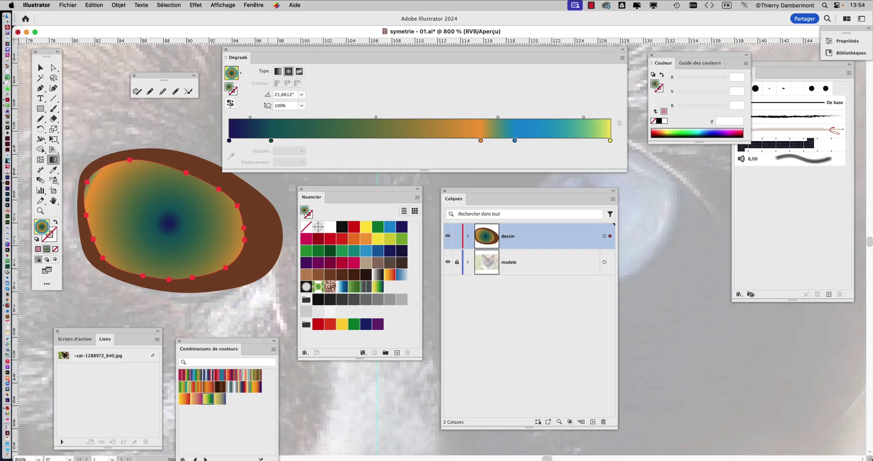
left_click(230, 103)
left_click(231, 103)
left_click(230, 103)
Step: Move the cyan stop to about 17.5% and set the midpoint between the cyan and orange stops to 13%
left_click(322, 141)
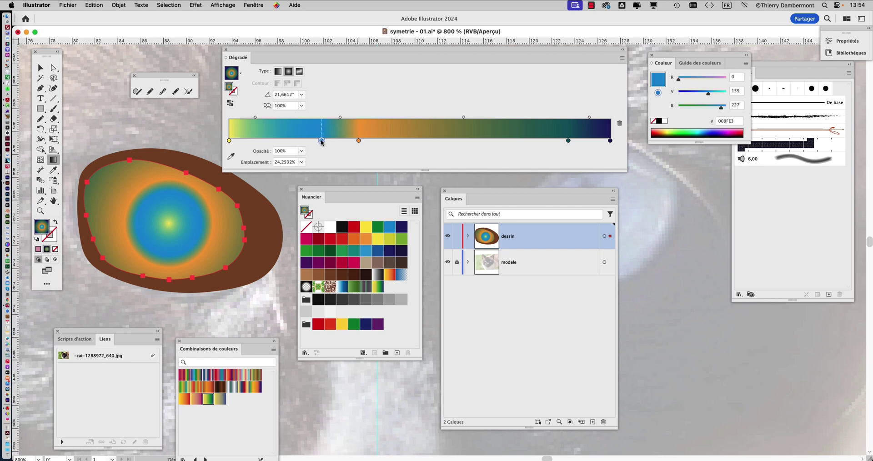
left_click_drag(321, 141, 295, 142)
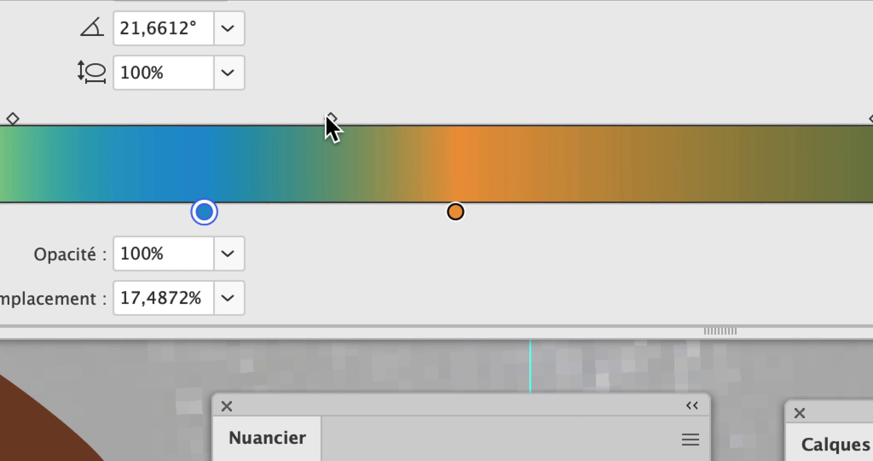
left_click(327, 118)
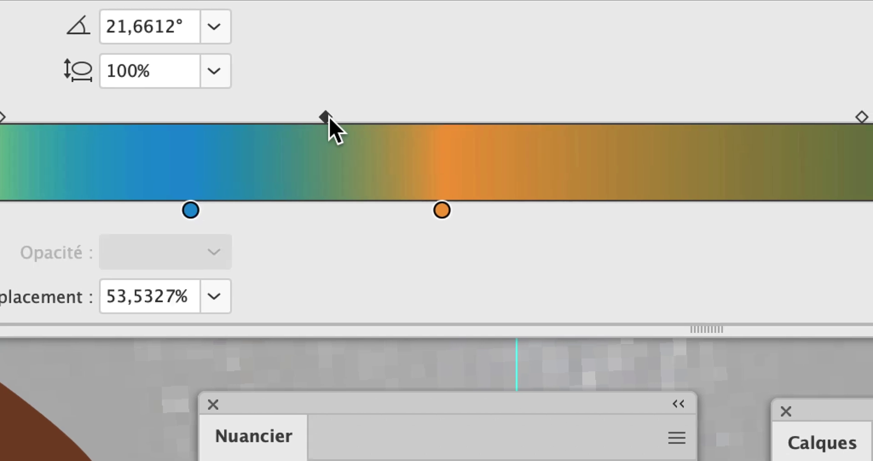
left_click_drag(328, 118, 260, 119)
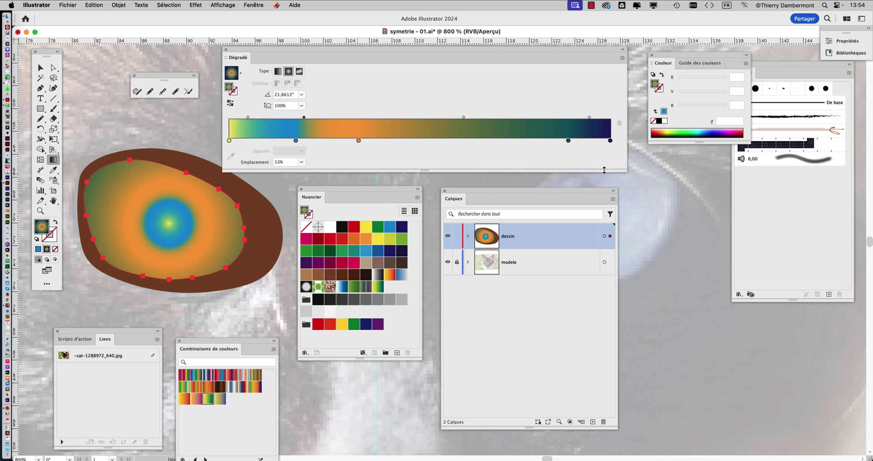
left_click_drag(622, 169, 618, 165)
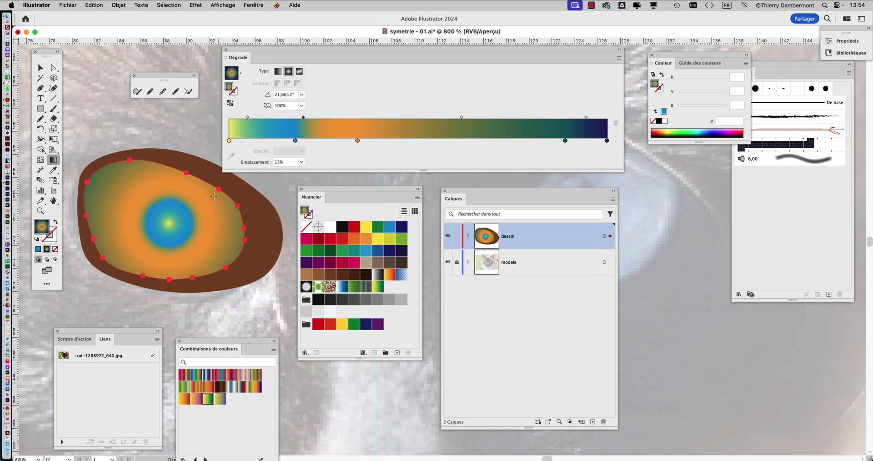
Step: Move the gradient settings clear of the eye, switch to the Selection tool and deselect the iris
scroll(211, 204, "down", 2)
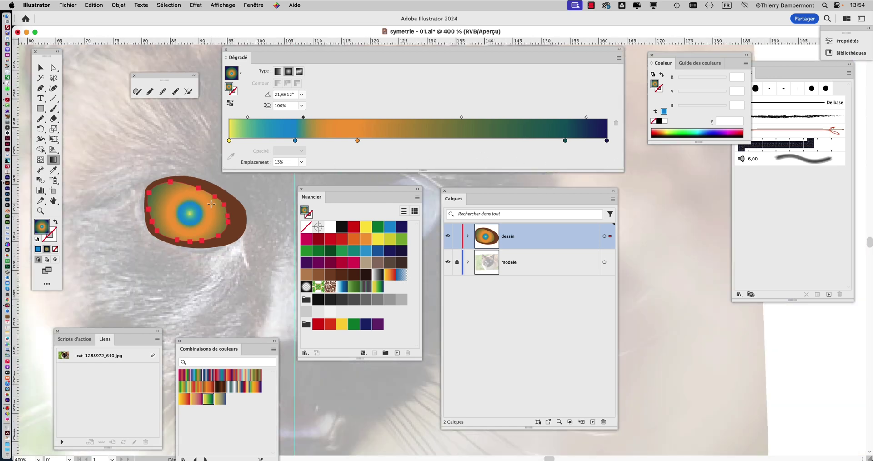
left_click_drag(251, 53, 288, 46)
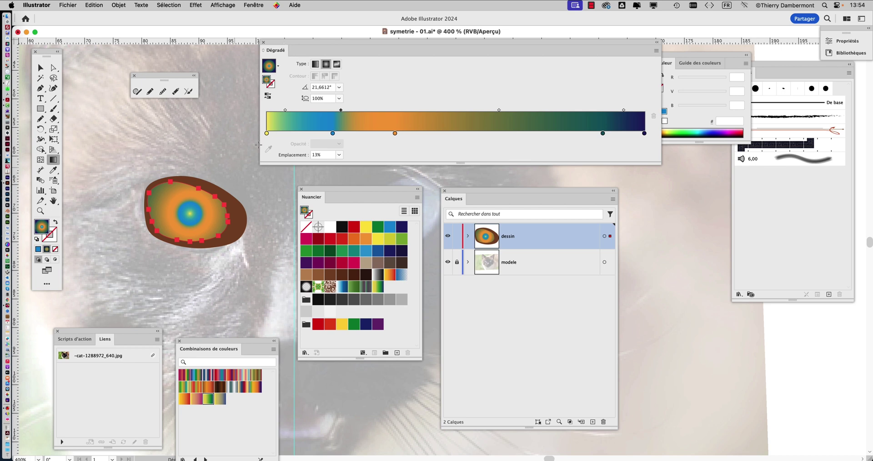
left_click(41, 67)
left_click(165, 132)
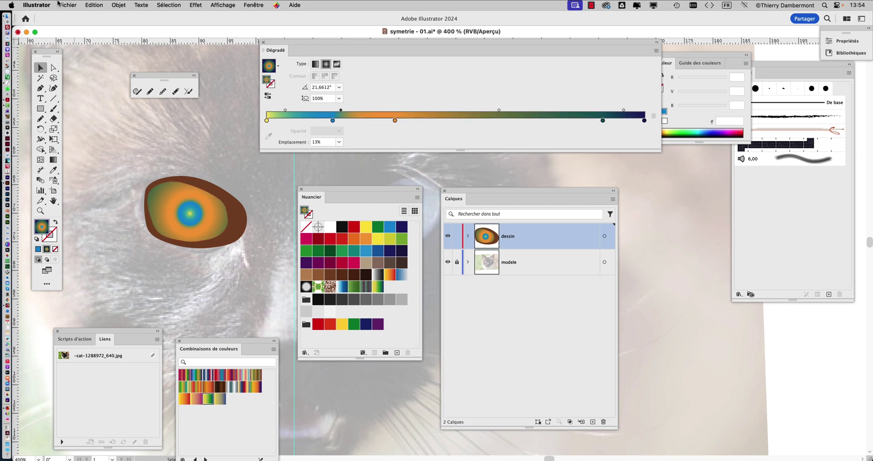
Step: Save the document as a new version named symetrie - 02.ai, keeping the Illustrator 2020 format options
left_click(67, 5)
left_click(105, 98)
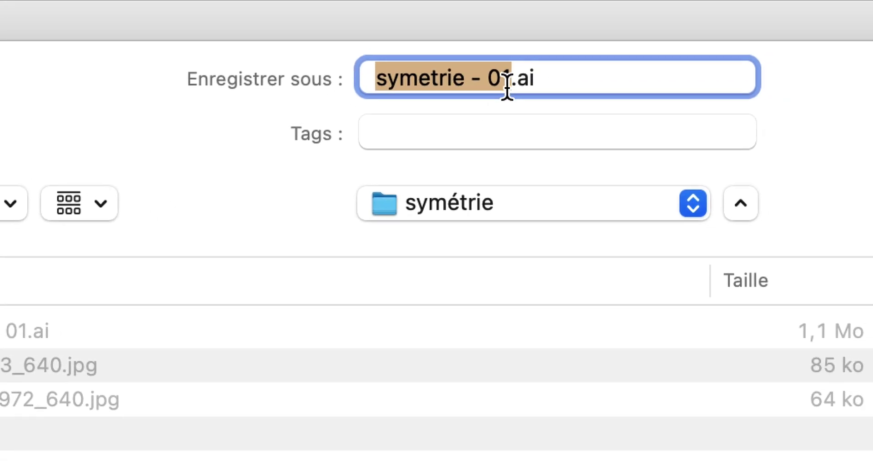
left_click(512, 88)
left_click_drag(508, 87, 502, 87)
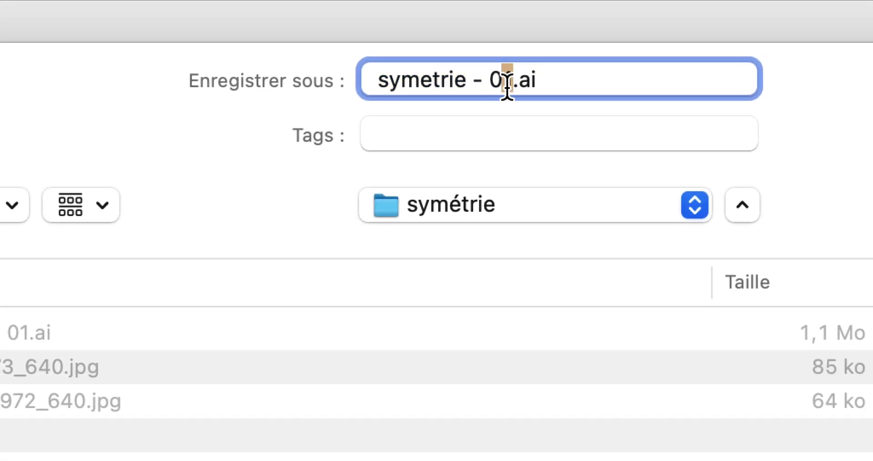
type("2")
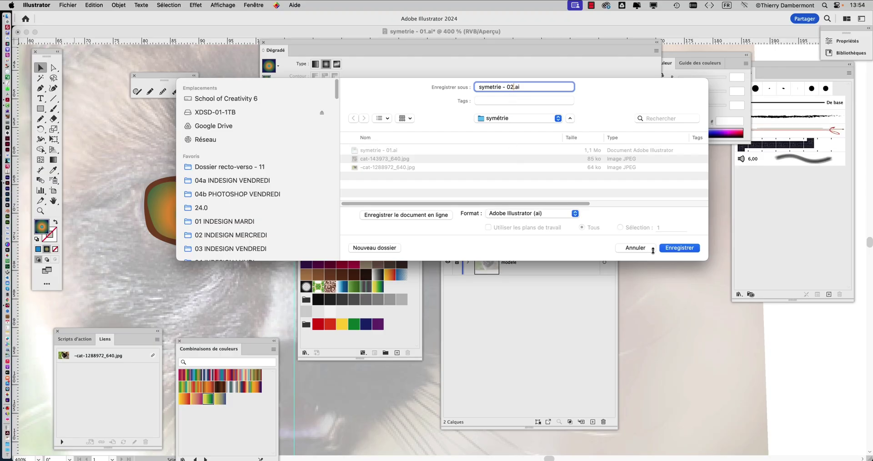
left_click(686, 248)
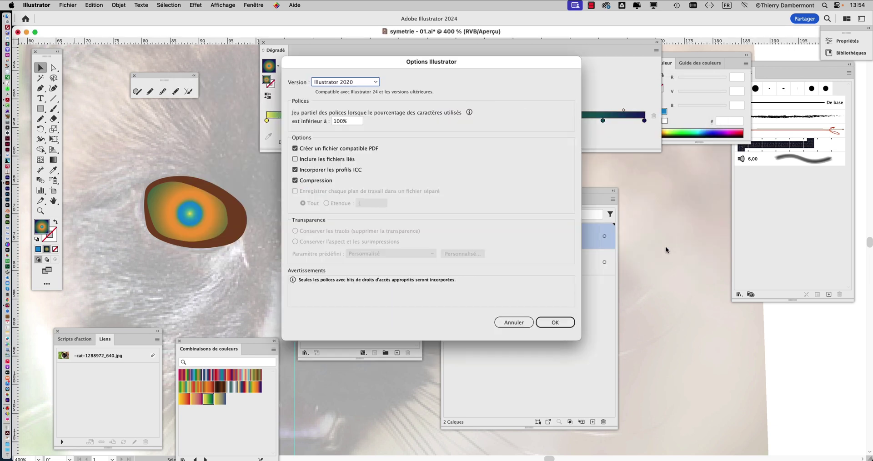
left_click(555, 322)
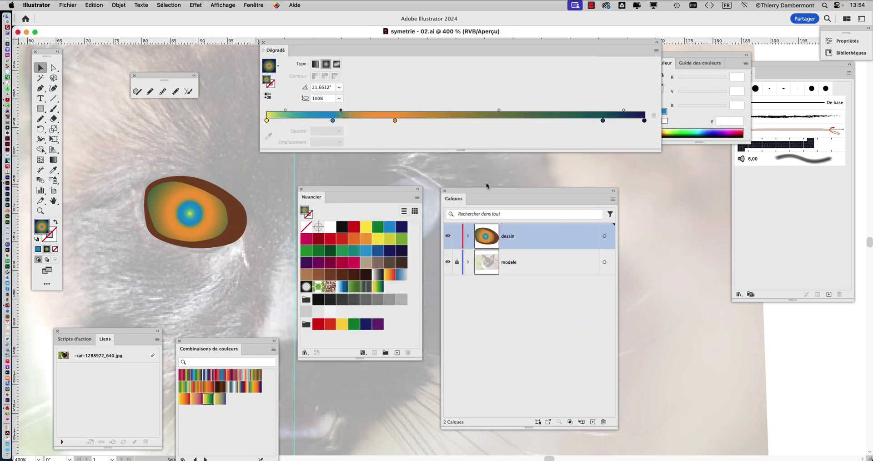
Step: Rearrange the floating gradient, layers and swatches panels to clear the area around the drawn eye
left_click_drag(296, 43, 413, 47)
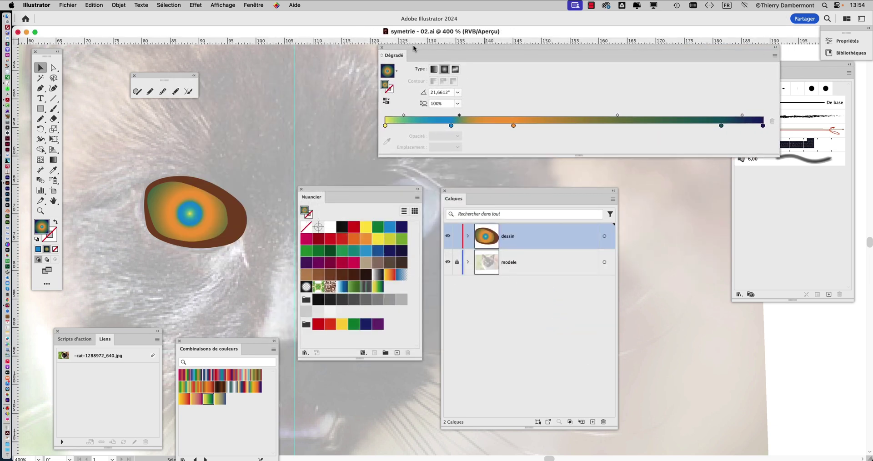
left_click_drag(473, 193, 532, 191)
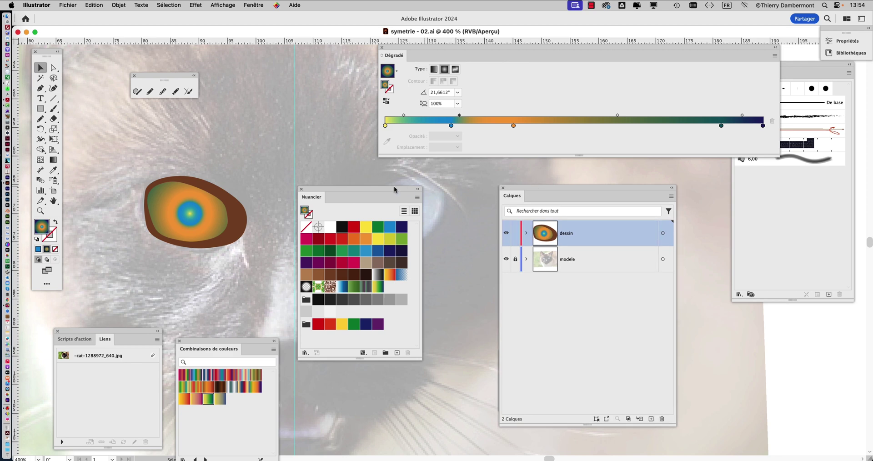
left_click_drag(394, 192, 459, 201)
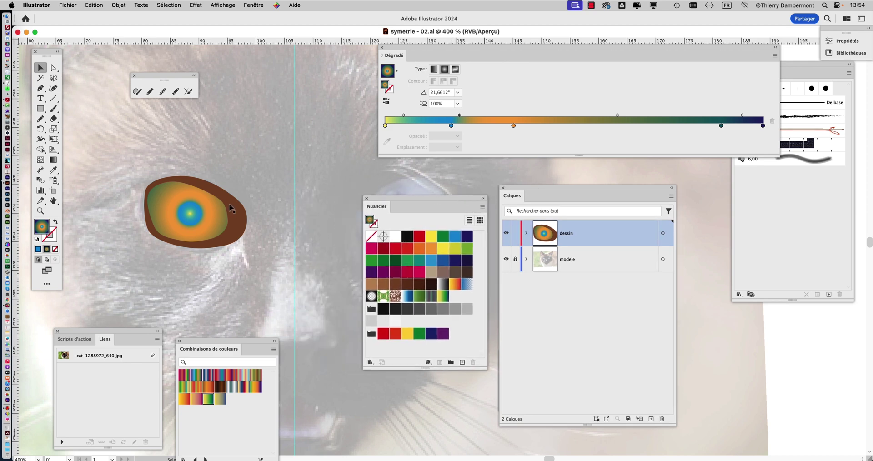
scroll(231, 208, "down", 3)
left_click_drag(246, 242, 216, 213)
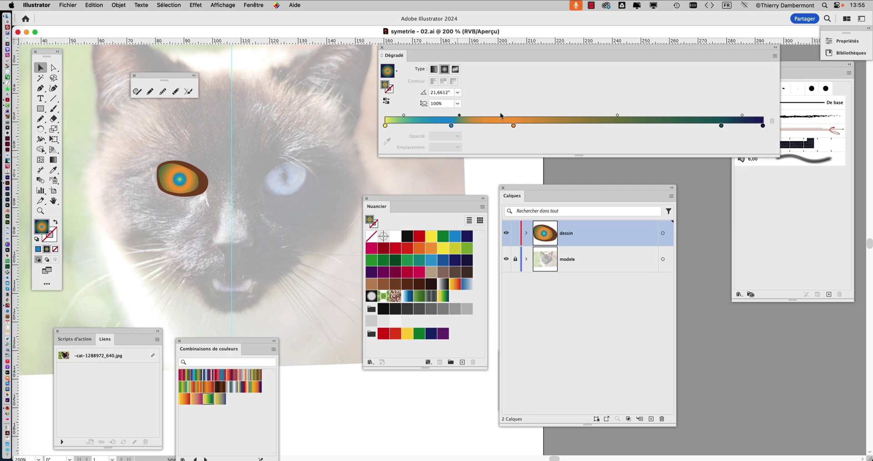
left_click_drag(459, 52, 314, 62)
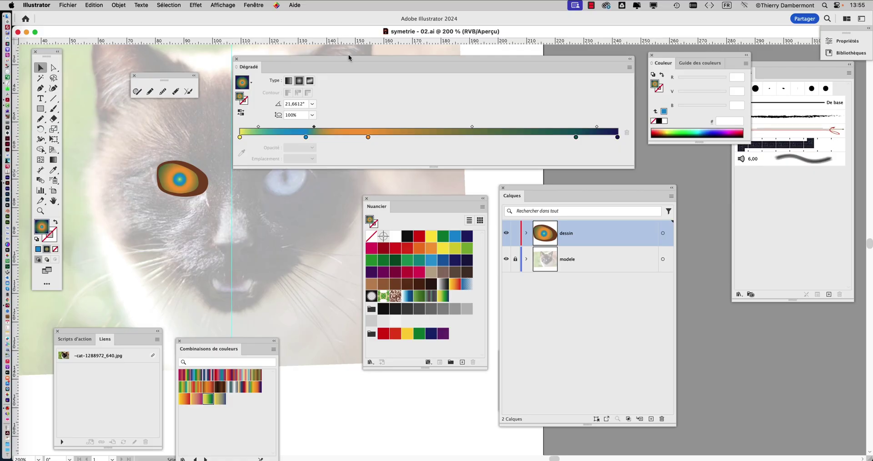
left_click_drag(350, 58, 437, 60)
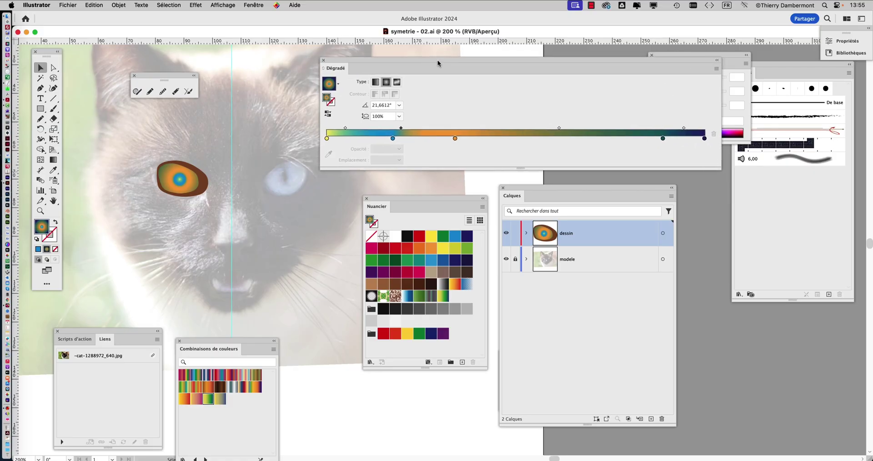
Step: Try flattening the brown eye outline vertically about its centre with Free Transform
left_click(196, 200, "super")
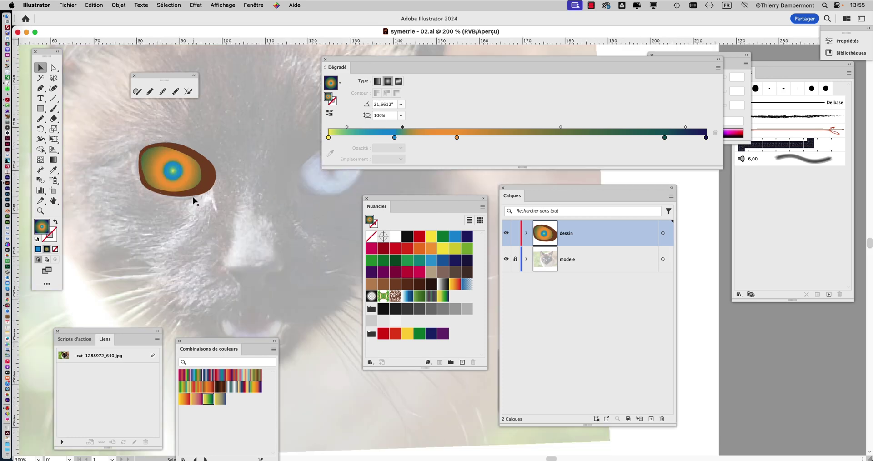
left_click(196, 200, "super")
left_click_drag(212, 221, 234, 230)
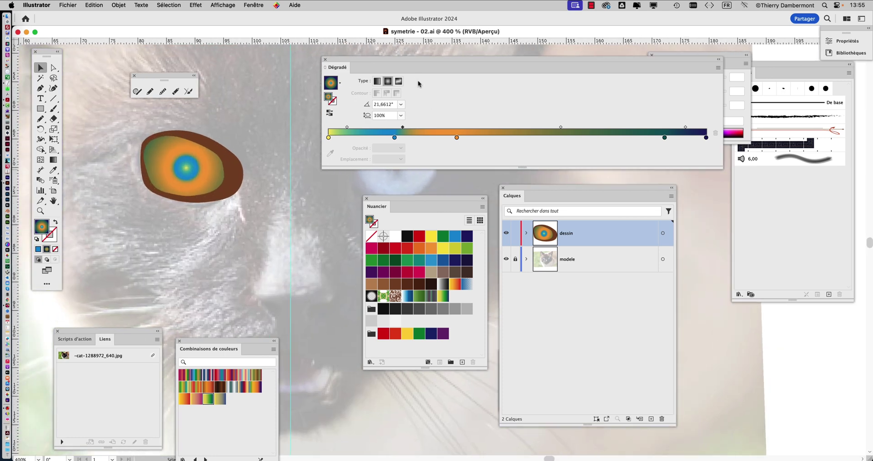
left_click(241, 161)
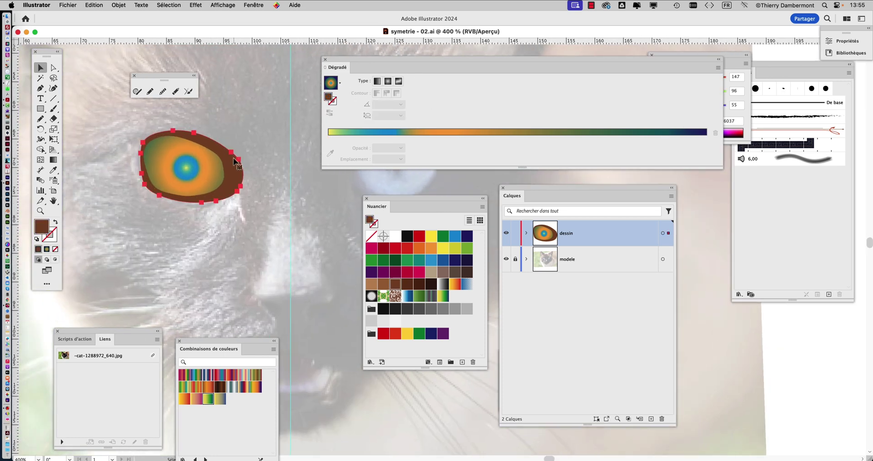
left_click(53, 139)
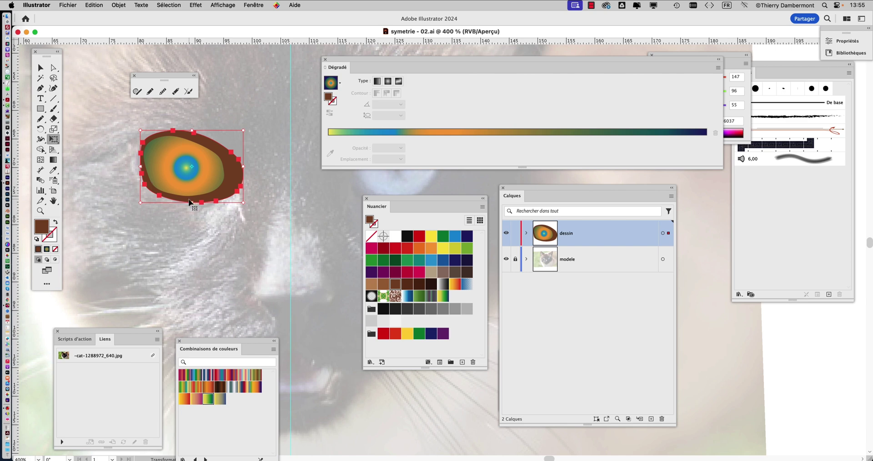
left_click_drag(191, 202, 191, 198)
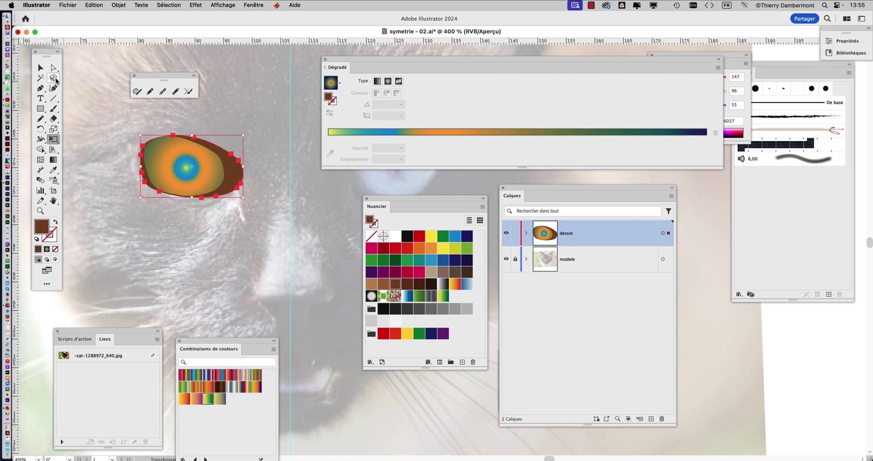
left_click(44, 73)
left_click(260, 150)
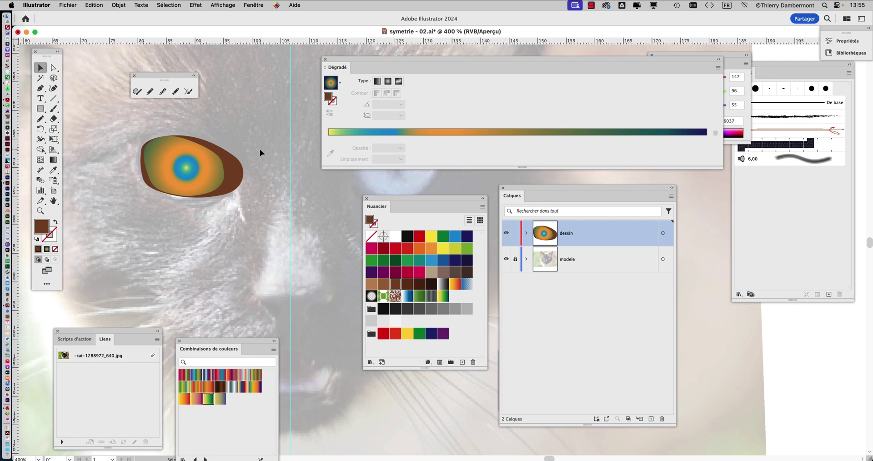
Step: Undo the vertical flattening of the brown eye outline
scroll(261, 151, "down", 1)
scroll(260, 154, "down", 1)
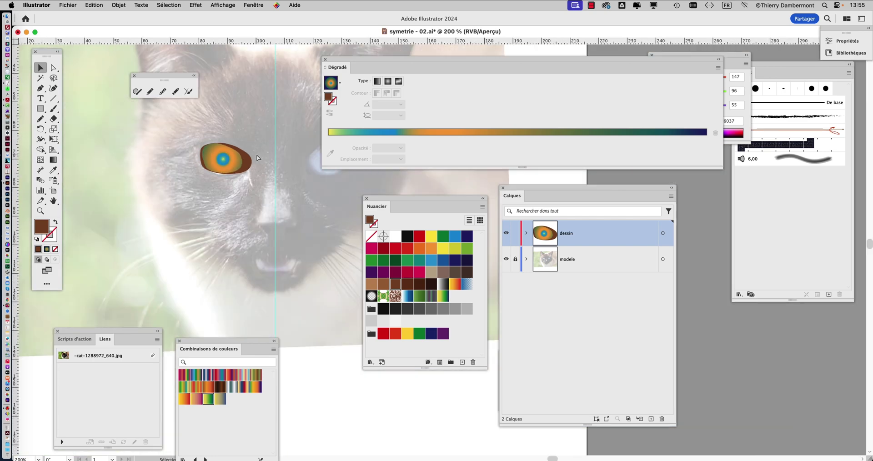
key("super+a")
key("super+s")
left_click(284, 198)
scroll(281, 187, "down", 1)
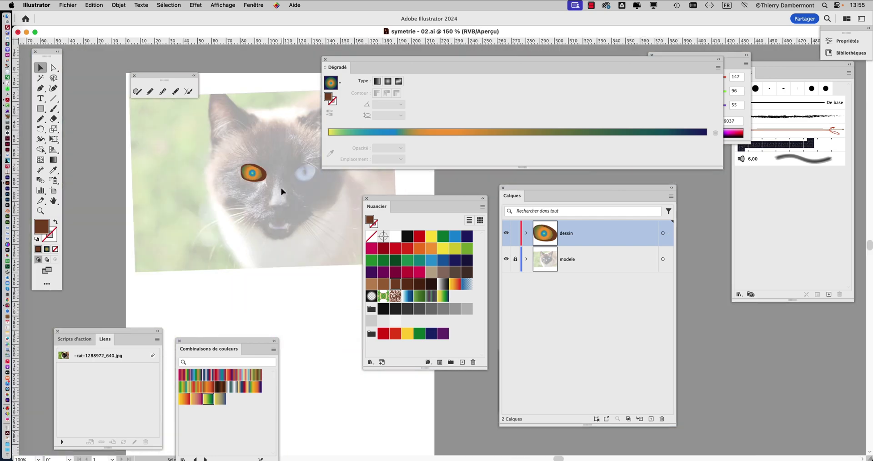
scroll(208, 214, "down", 1)
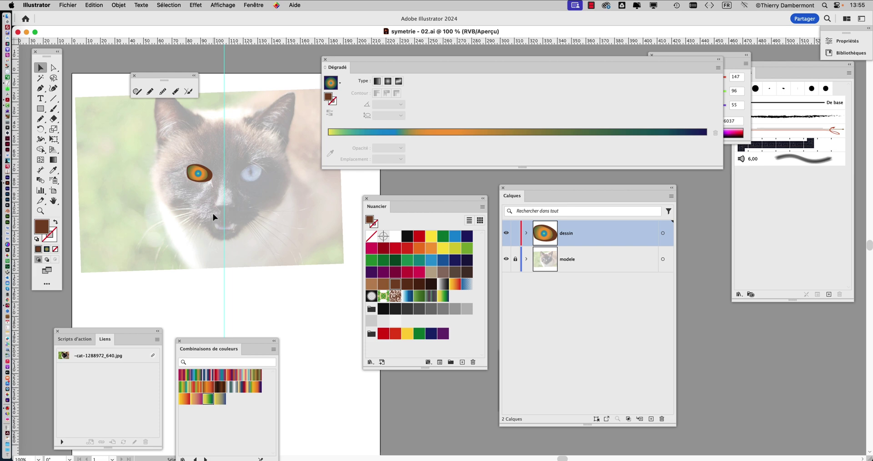
Step: Enlarge the brown eye outline slightly about its centre with Free Transform, widening the rim around the iris
scroll(214, 176, "up", 3)
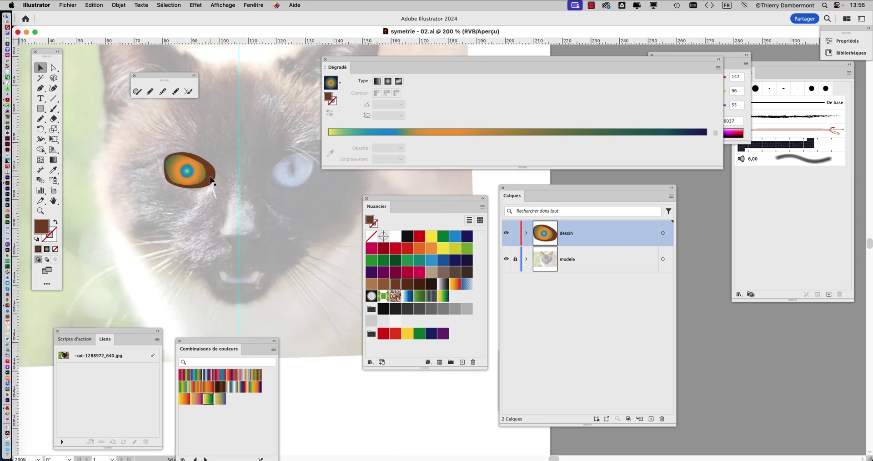
left_click(214, 176)
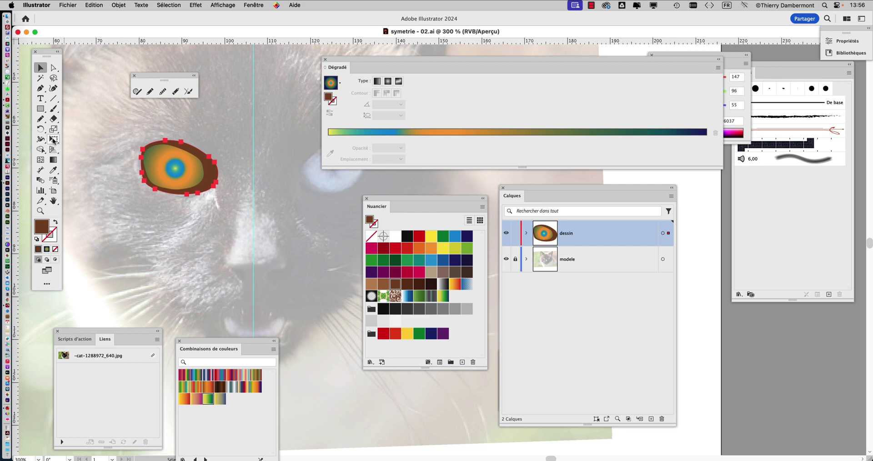
key("e")
left_click_drag(218, 194, 221, 196)
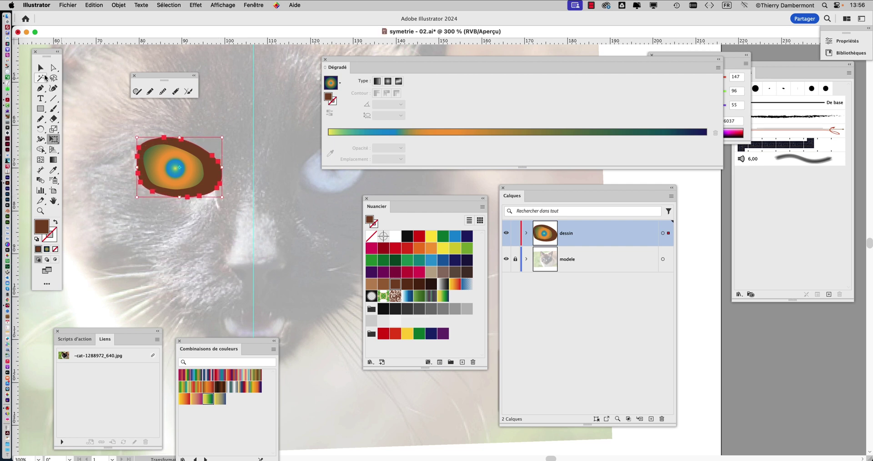
key("v")
Step: Bring the floating Combinaisons de couleurs gradient library next to the eye outline
key("super+plus")
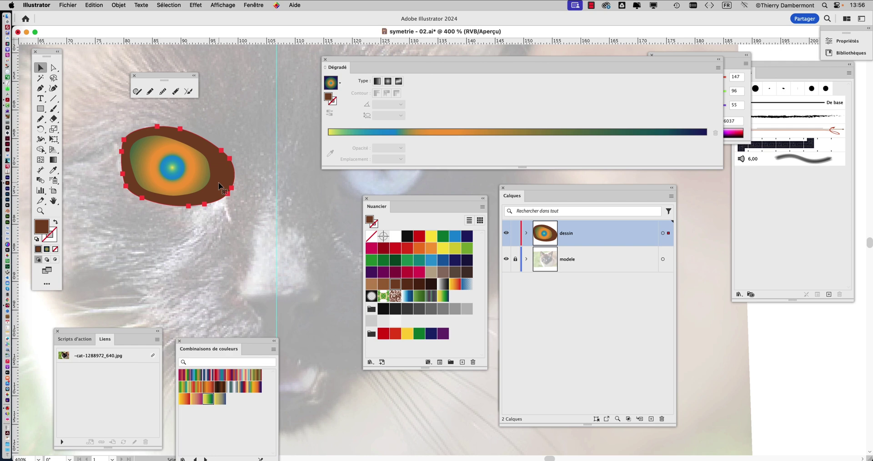
key("super+plus")
left_click_drag(230, 222, 275, 240)
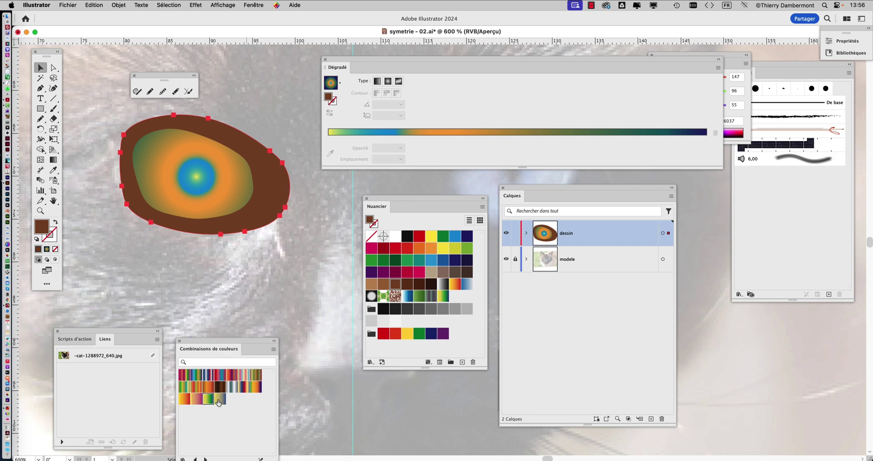
left_click_drag(221, 343, 237, 297)
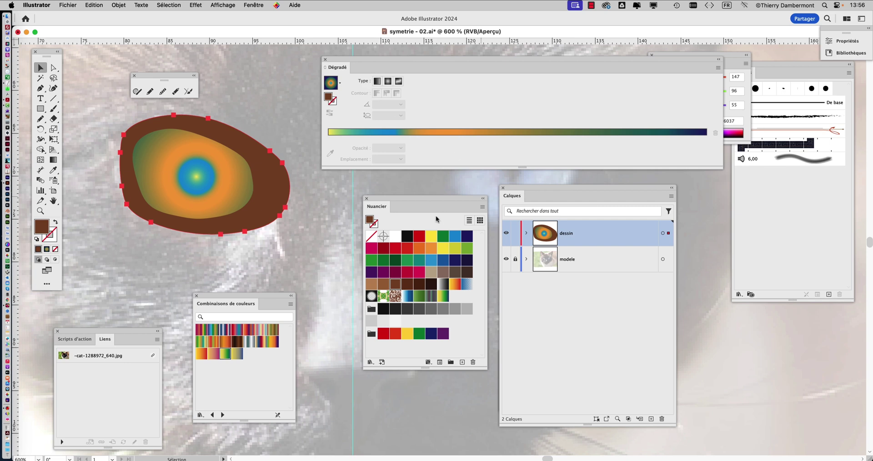
left_click_drag(268, 297, 315, 182)
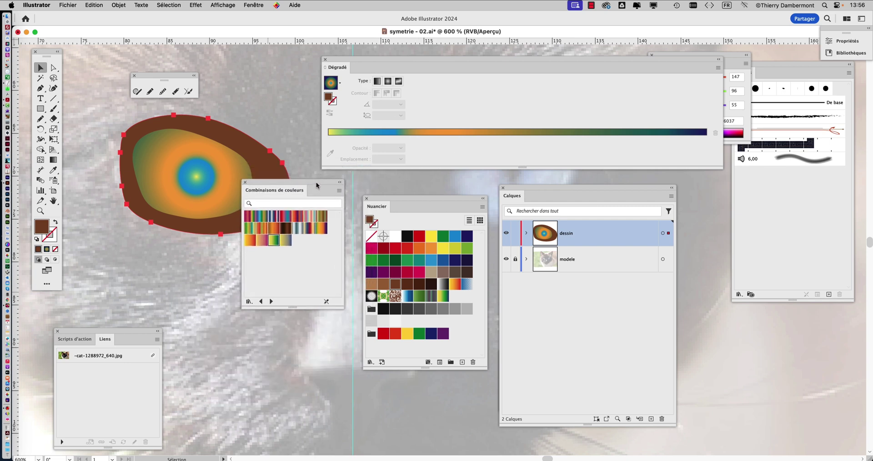
Step: Browse the swatch libraries to Ciel and apply its third blue gradient to the eye outline
left_click(261, 302)
left_click(261, 302)
left_click(261, 302)
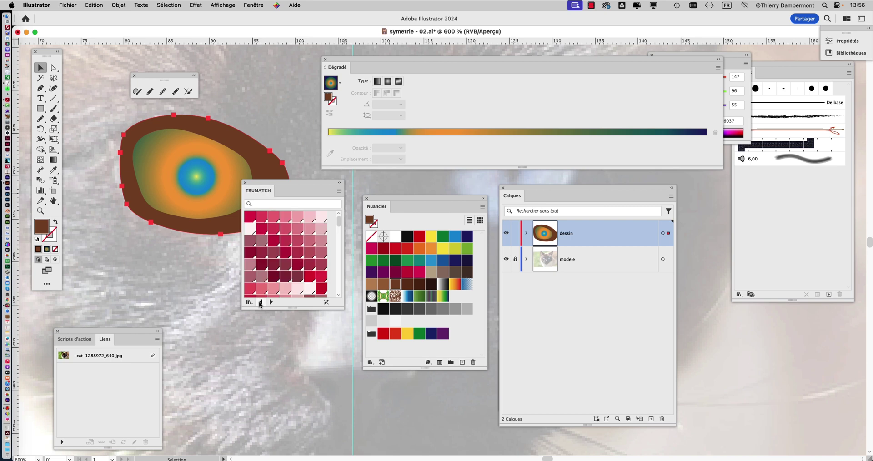
left_click(271, 302)
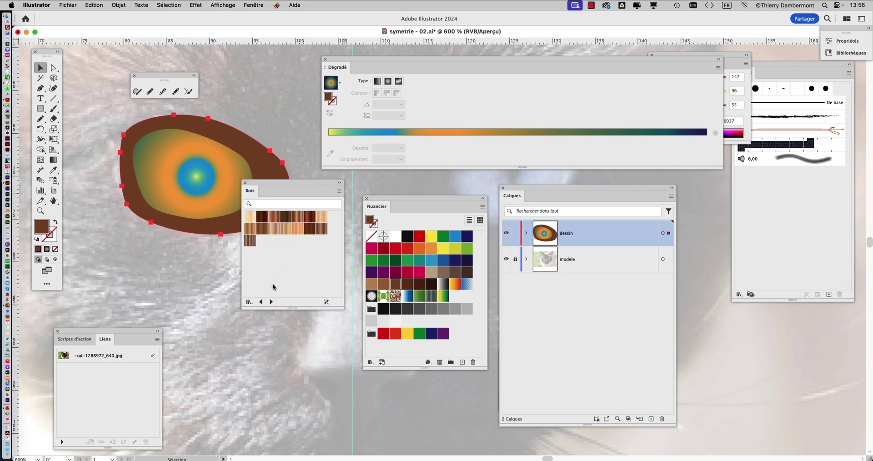
left_click(272, 302)
left_click(274, 216)
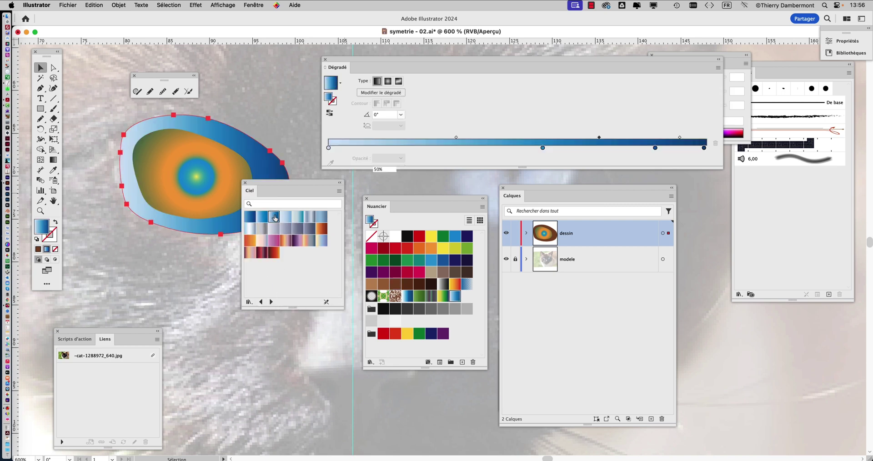
Step: Remove the dark blue stop just before the end stop from the eye outline's gradient
left_click_drag(330, 186, 309, 277)
left_click_drag(516, 186, 580, 249)
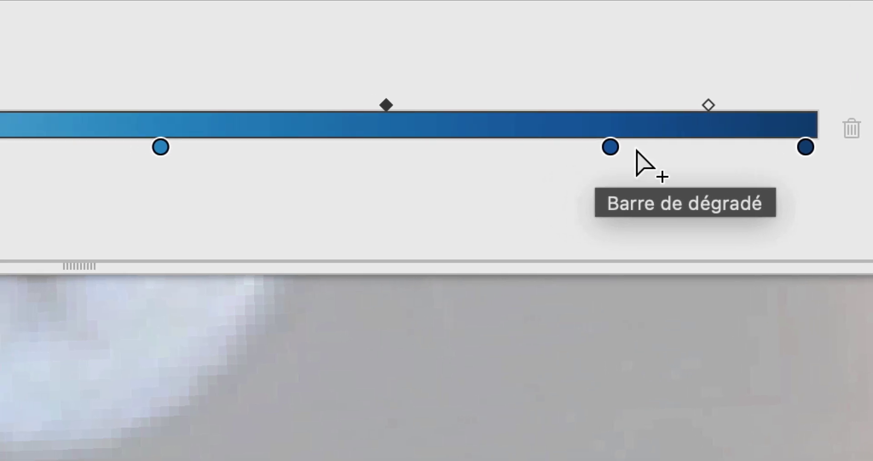
left_click_drag(761, 153, 761, 219)
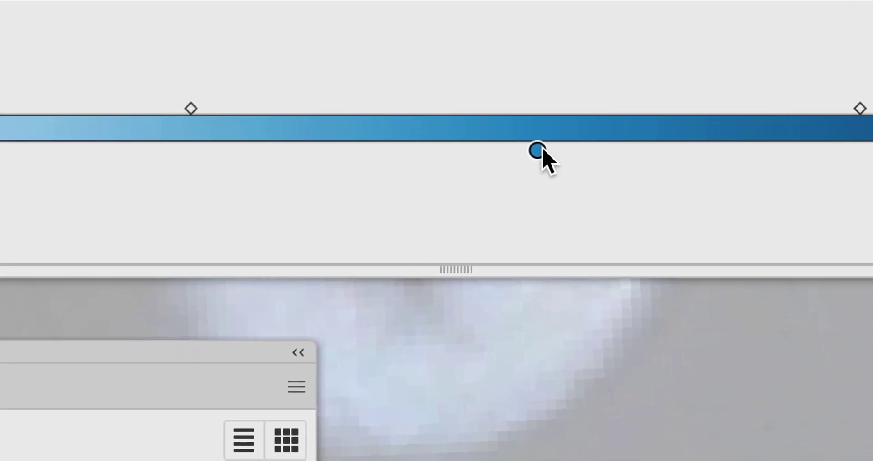
Step: Remove the middle blue stop from the eye outline's gradient, leaving the light and dark blue ends, and make the gradient radial
left_click_drag(181, 96, 178, 140)
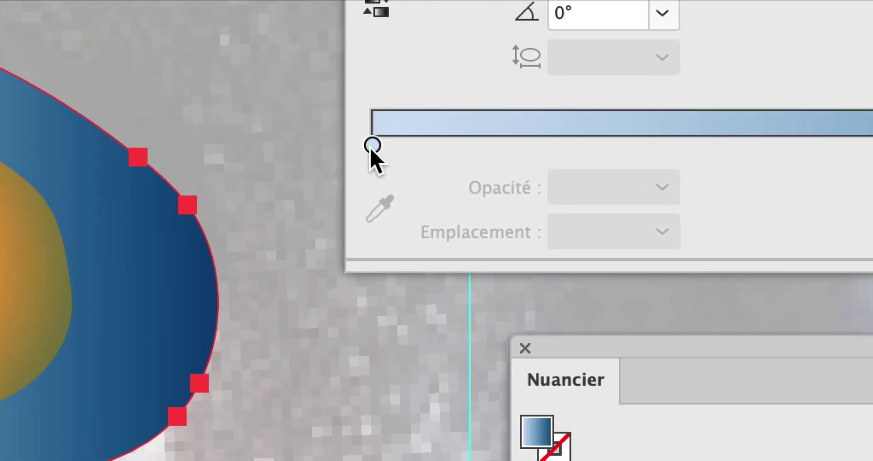
left_click(371, 149)
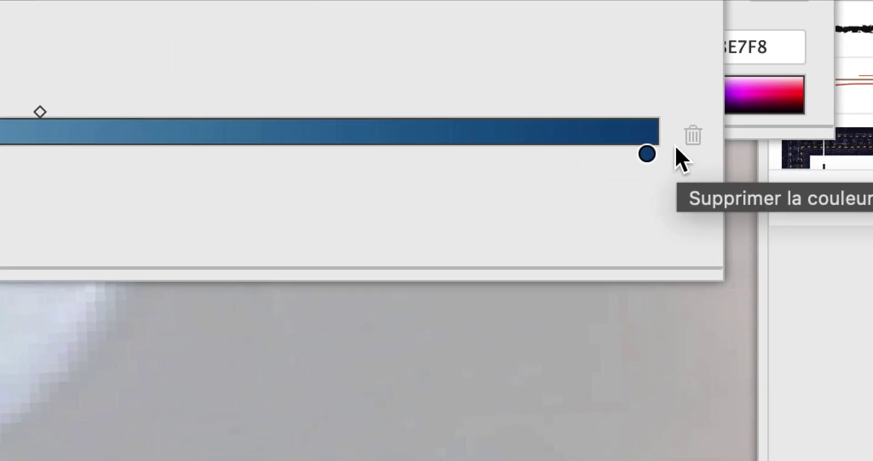
left_click(647, 154)
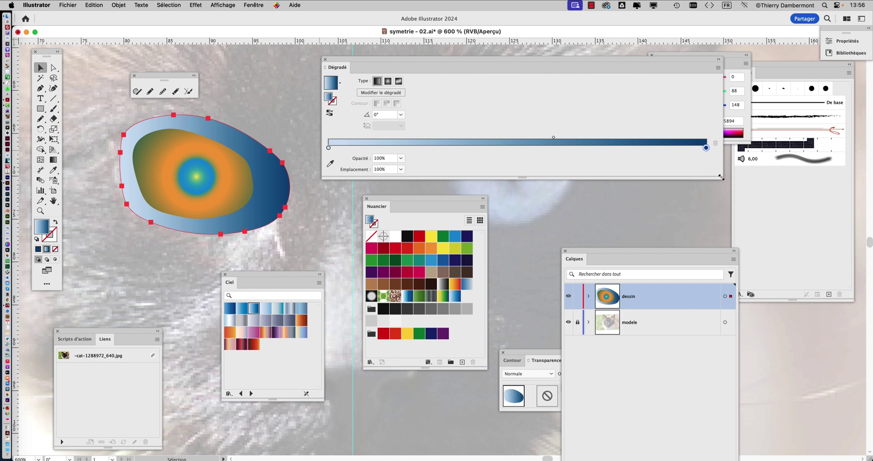
left_click_drag(721, 178, 651, 187)
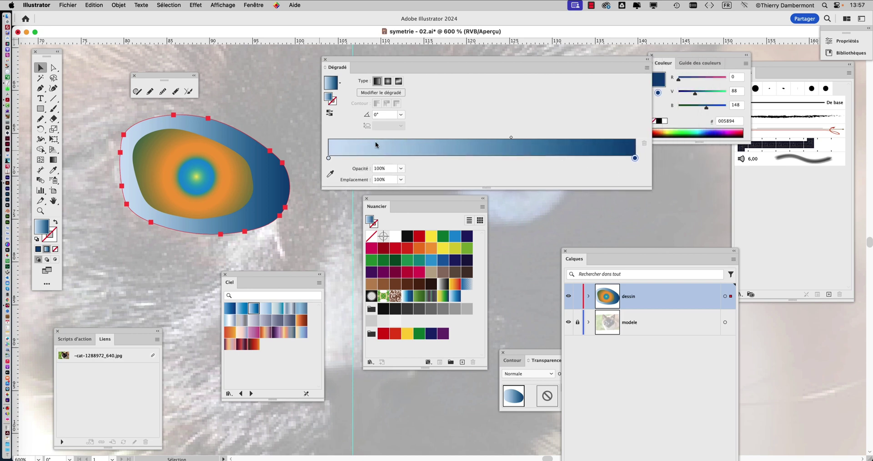
left_click(388, 81)
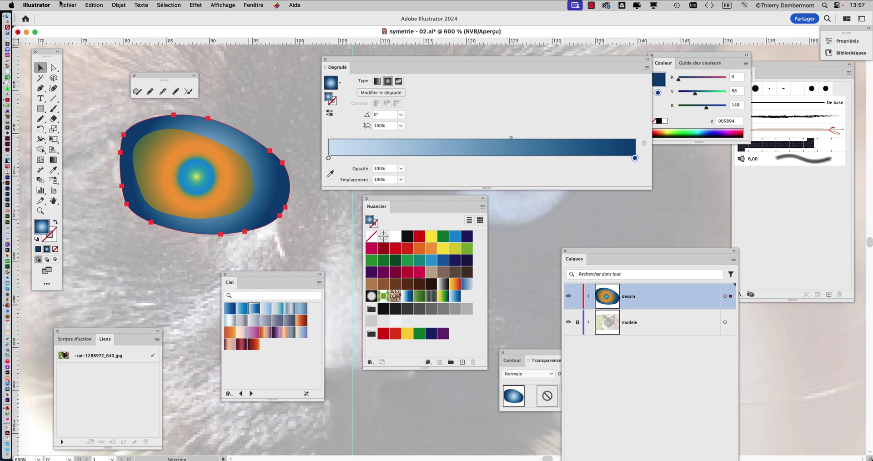
Step: Save the document as a new Illustrator file named symetrie - 03.ai, accepting the save options
left_click(61, 5)
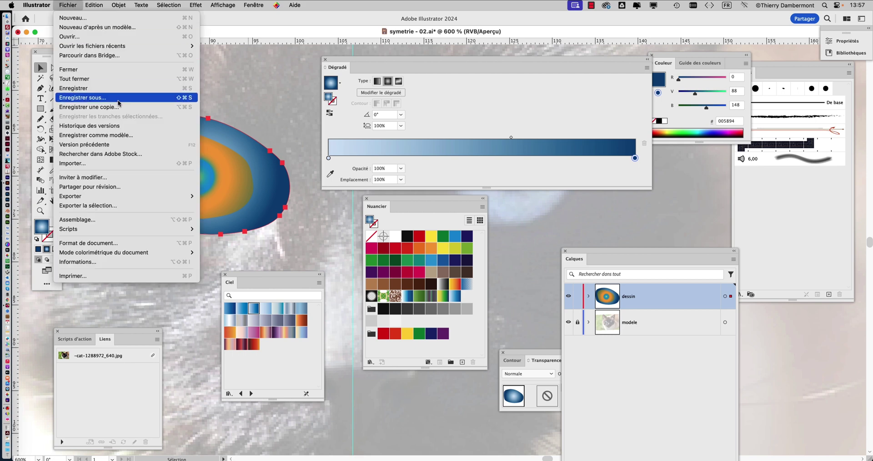
left_click(118, 98)
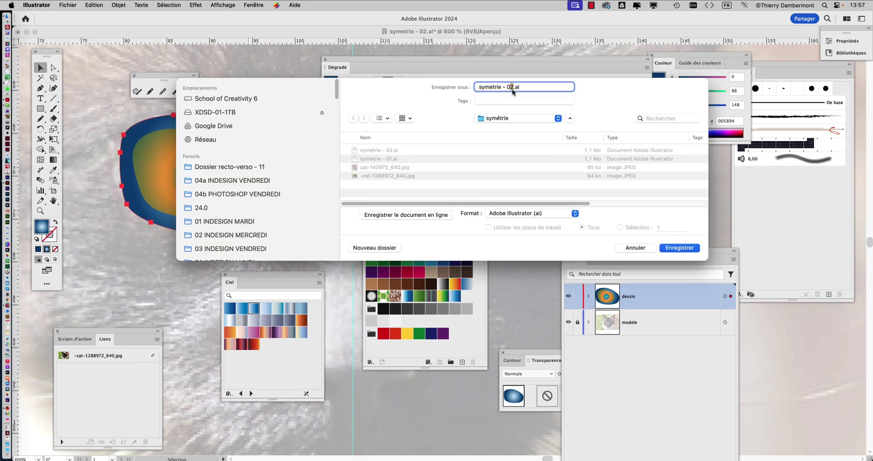
left_click(680, 248)
left_click(569, 320)
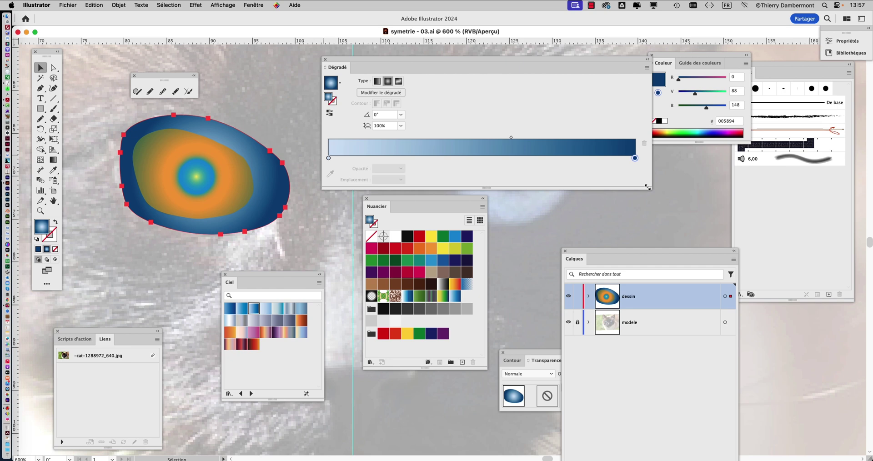
Step: Enlarge the gradient bar and set the dark blue end stop's opacity to 0% in the eye outline's gradient
left_click_drag(648, 187, 653, 219)
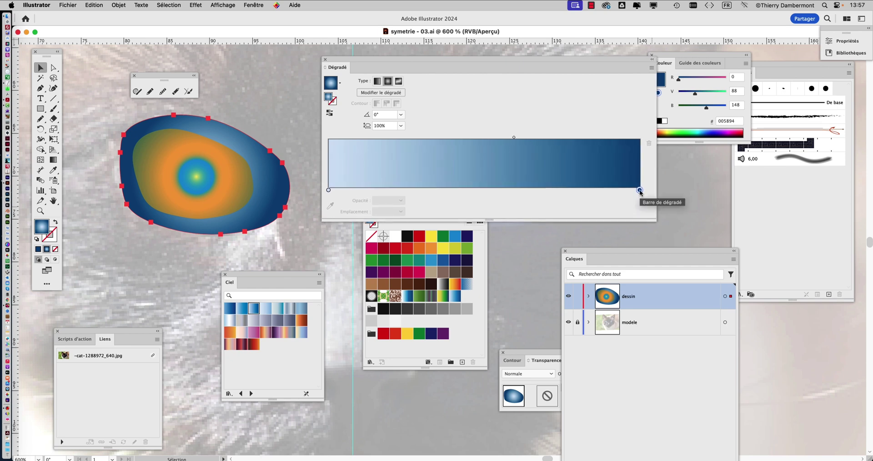
left_click(640, 191)
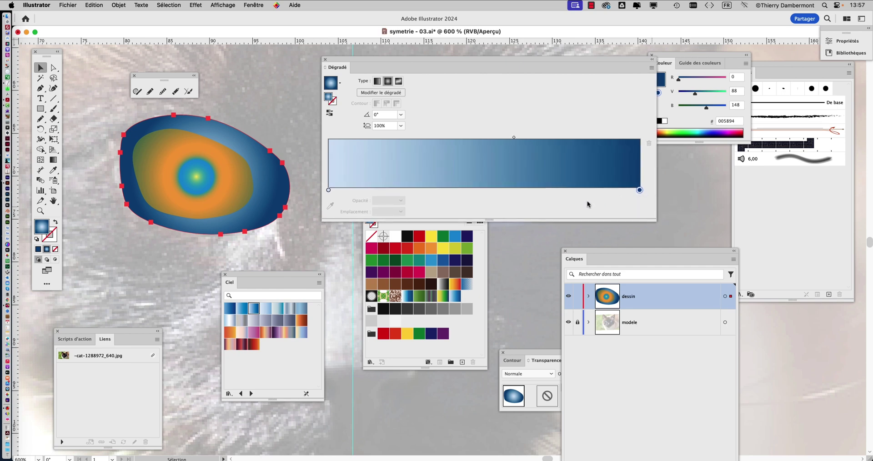
left_click(329, 191)
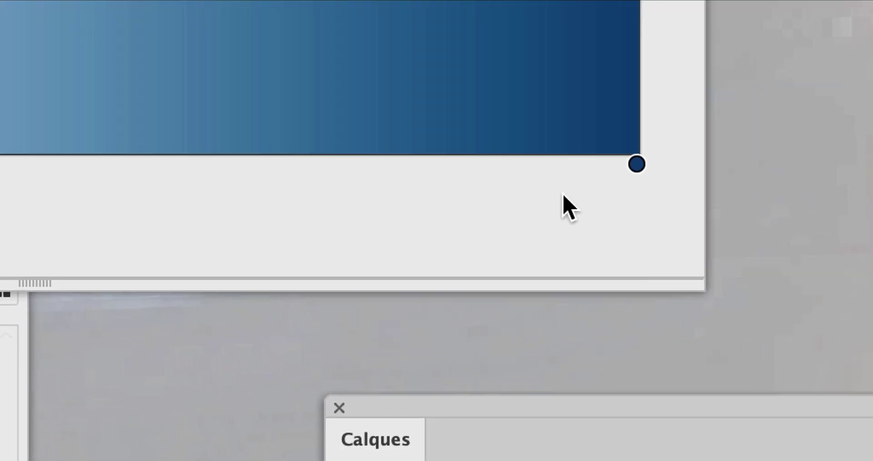
left_click(636, 164)
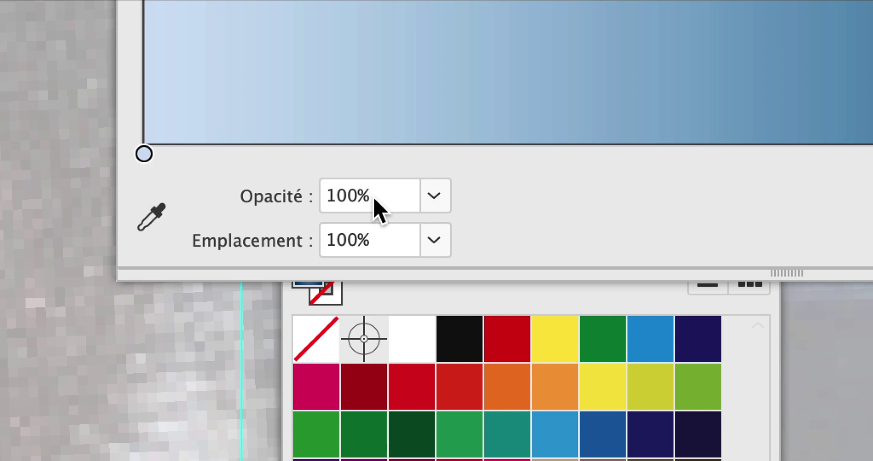
left_click_drag(421, 190, 347, 187)
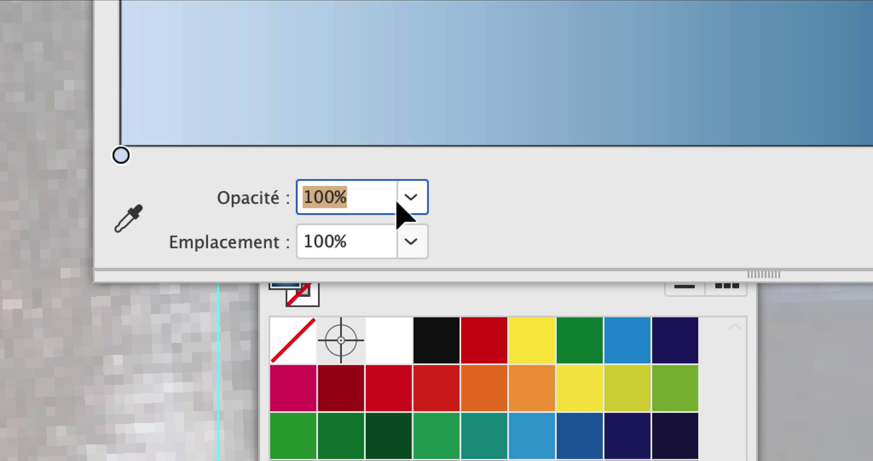
left_click(399, 201)
left_click(422, 241)
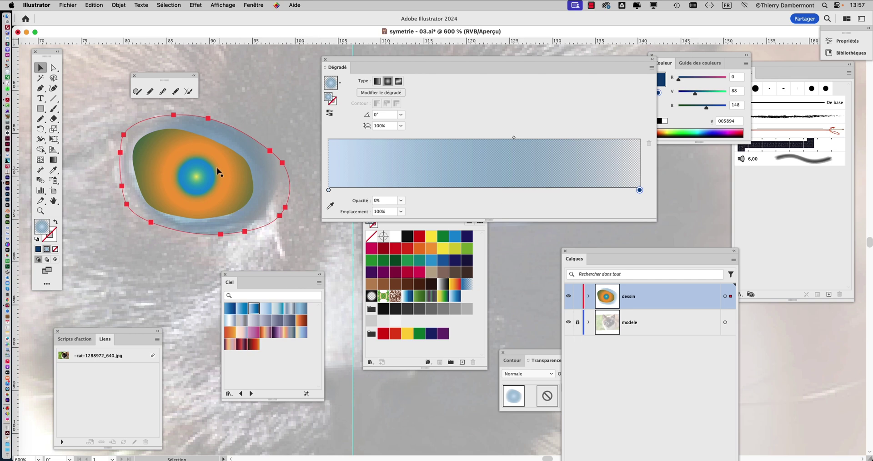
Step: Duplicate the light blue start stop of the eye outline's gradient to a location of about 55%
scroll(196, 155, "up", 1)
scroll(196, 158, "up", 1)
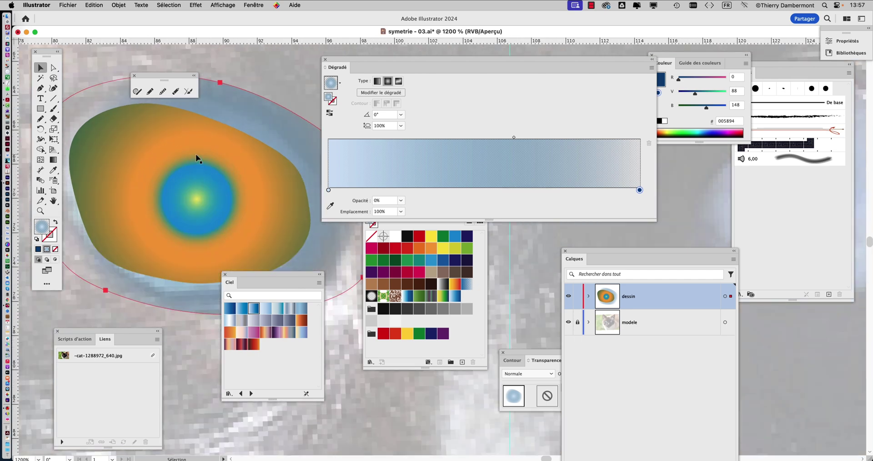
scroll(196, 156, "down", 1)
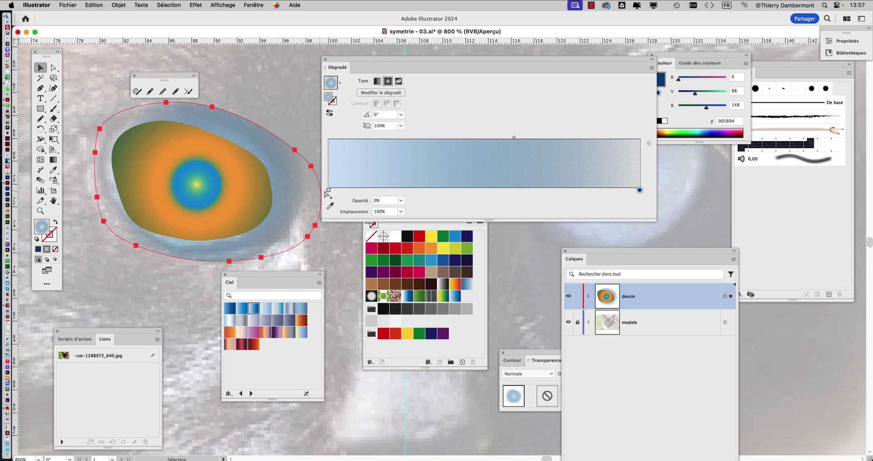
left_click_drag(329, 190, 501, 190)
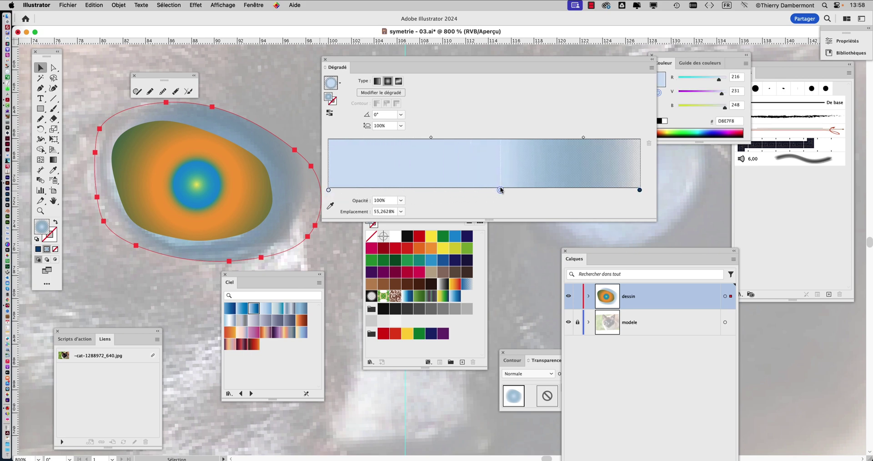
Step: Duplicate the light blue inner stop of the outer eye shape's radial gradient and place the copy at about 71.65%
key("super+z")
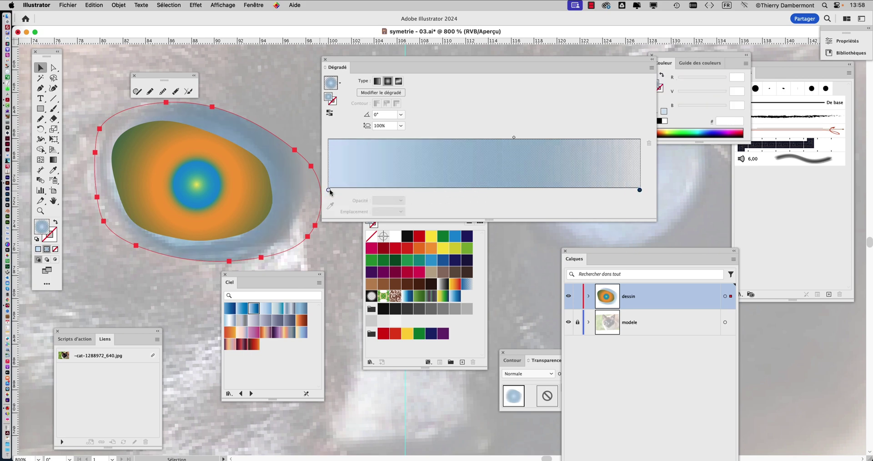
mouse_move(329, 190)
left_mouse_down()
mouse_move(420, 190)
mouse_move(314, 193)
left_mouse_up()
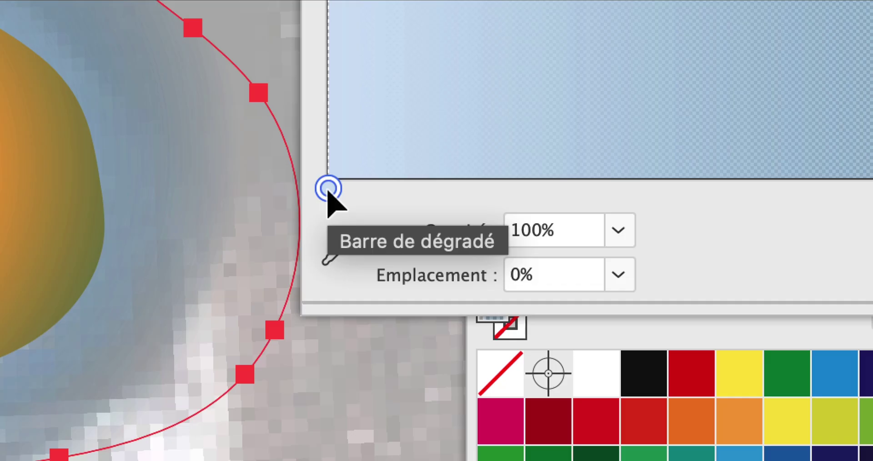
left_click_drag(328, 190, 510, 188)
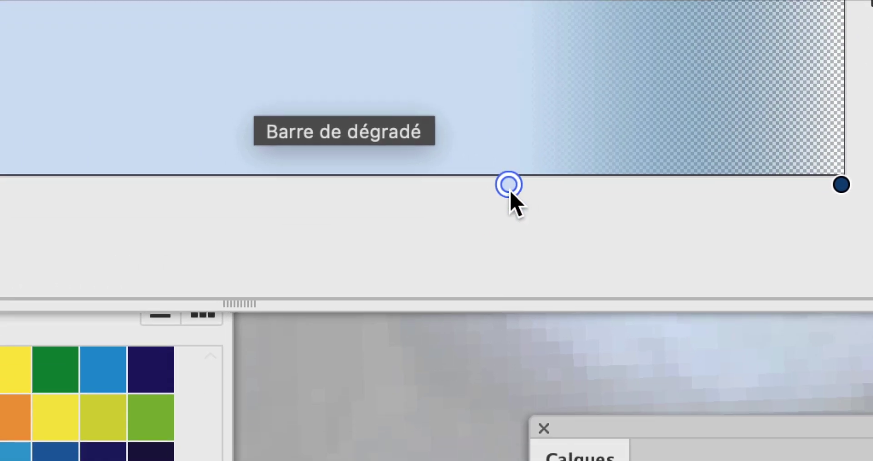
left_click_drag(514, 266, 506, 358)
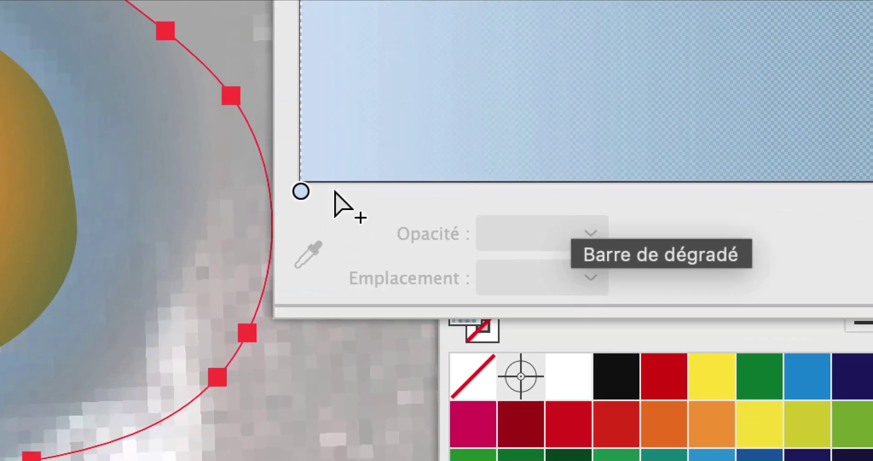
left_click(127, 224)
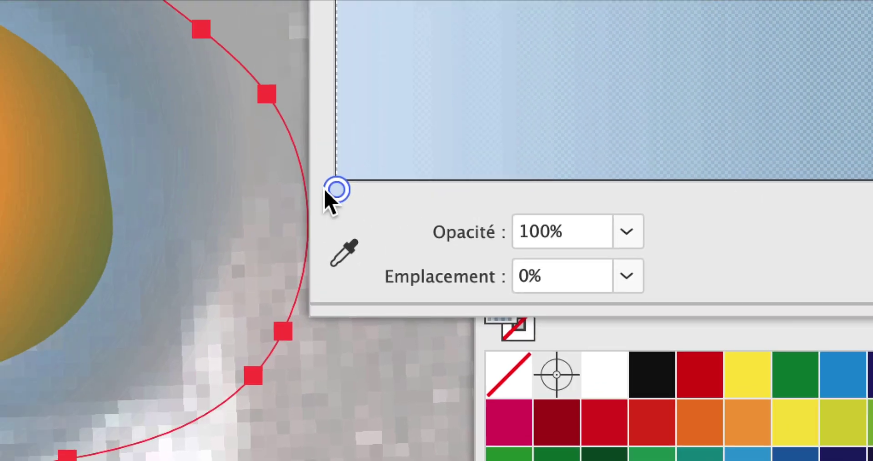
left_click_drag(158, 152, 386, 142)
left_click_drag(372, 188, 571, 196)
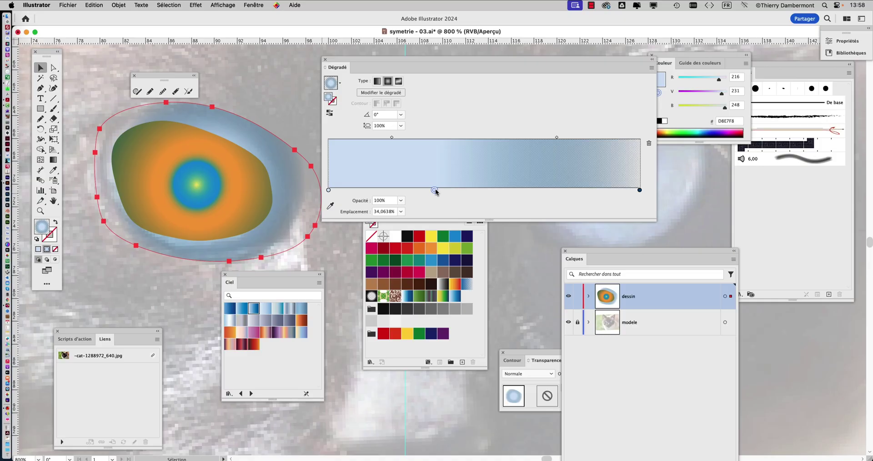
left_click_drag(435, 191, 551, 191)
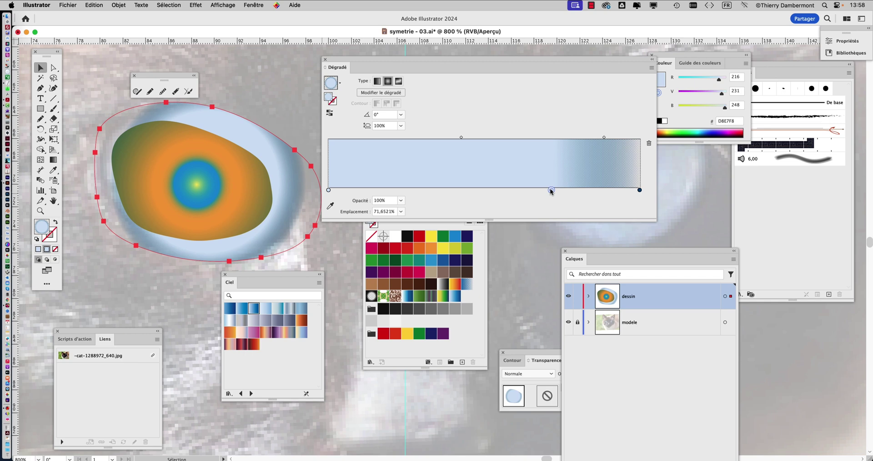
Step: Redraw the outer eye shape's radial gradient from the iris centre to its edge nearest the nose, at about -6.2°
left_click_drag(369, 61, 434, 63)
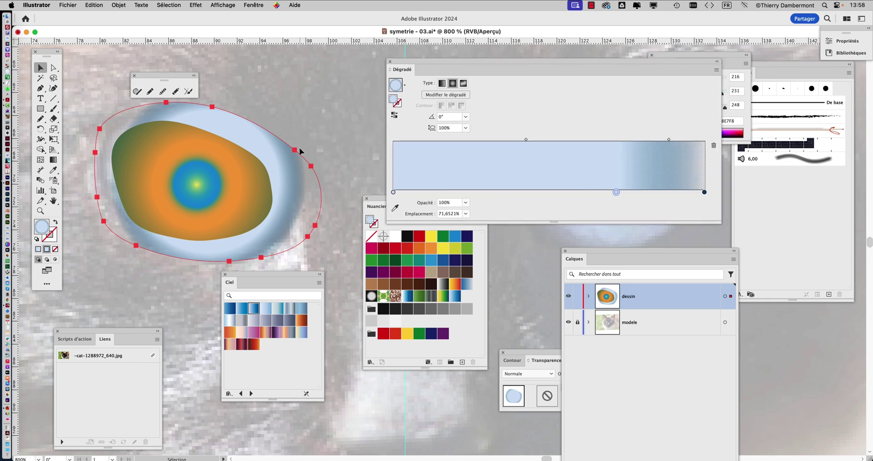
left_click(52, 160)
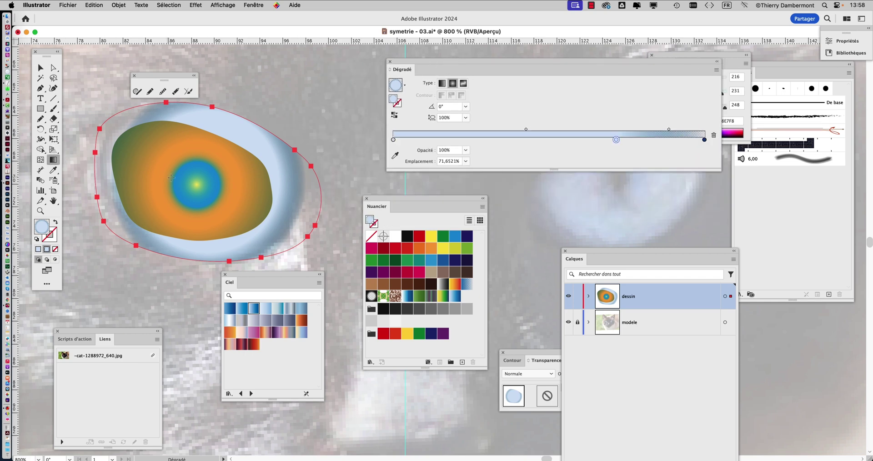
left_click_drag(196, 184, 275, 197)
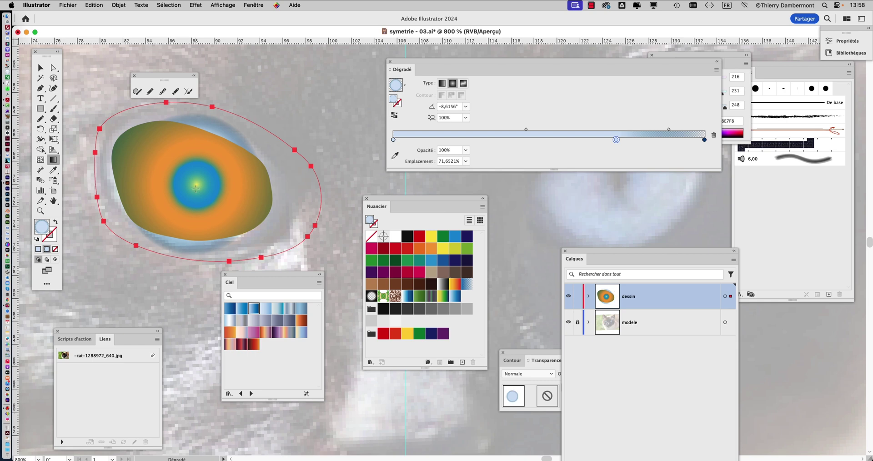
left_click_drag(196, 185, 297, 188)
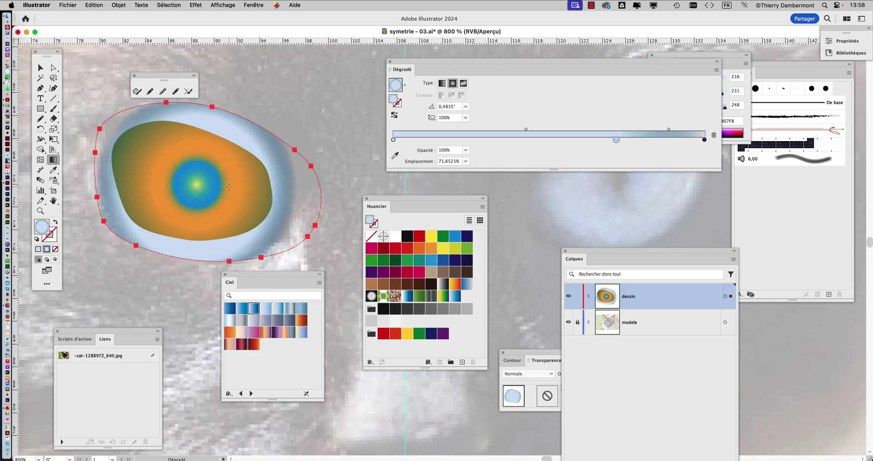
left_click_drag(206, 195, 320, 208)
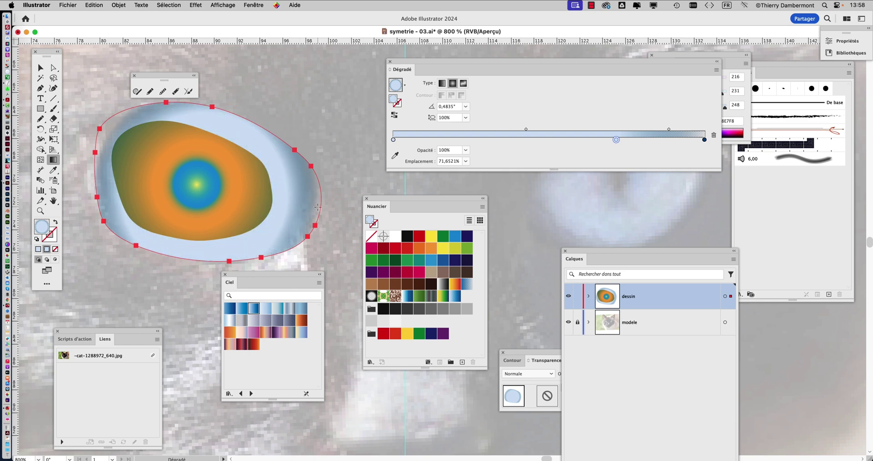
left_click(41, 67)
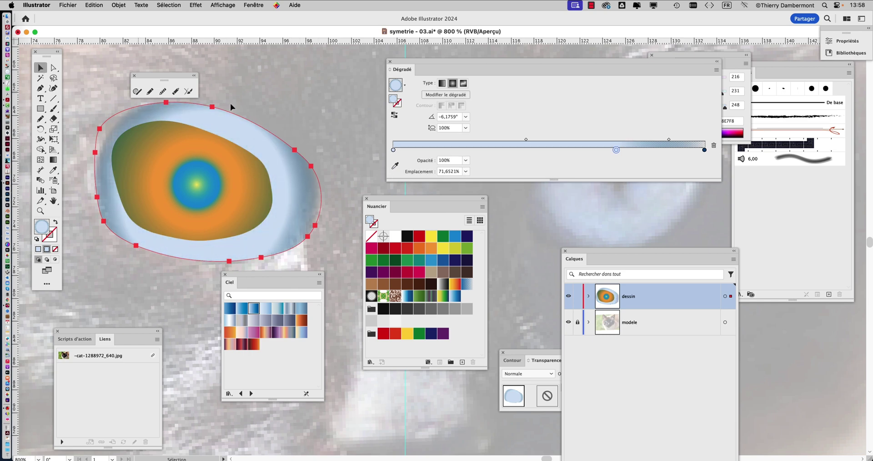
left_click(314, 167)
scroll(318, 208, "up", 3)
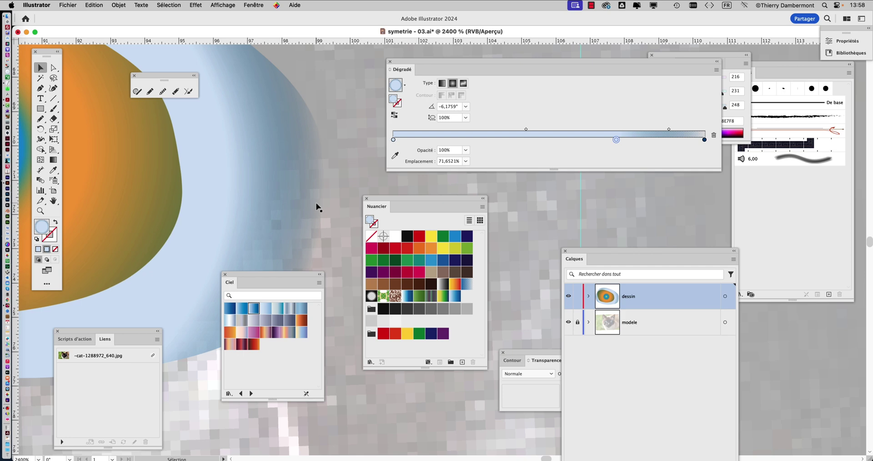
scroll(318, 207, "down", 5)
scroll(317, 208, "down", 2)
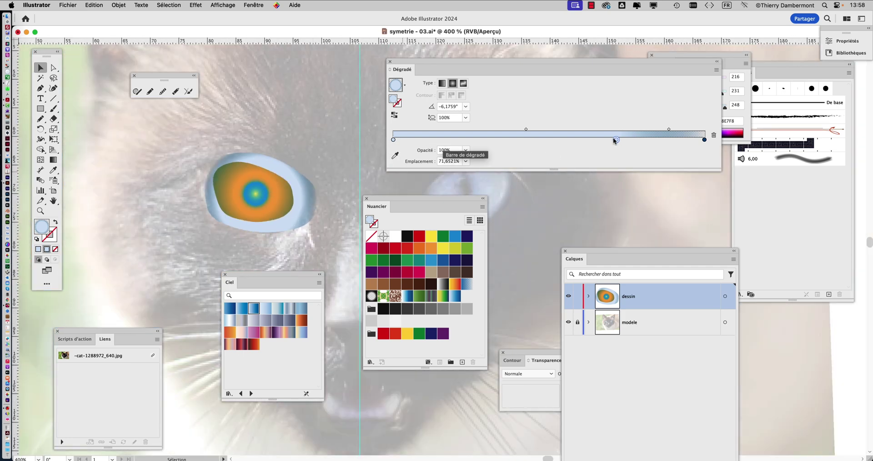
Step: Recolour the middle gradient stop of the outer eye shape with the brown swatch C=40 M=45 J=50 N=5
left_click_drag(432, 271, 525, 240)
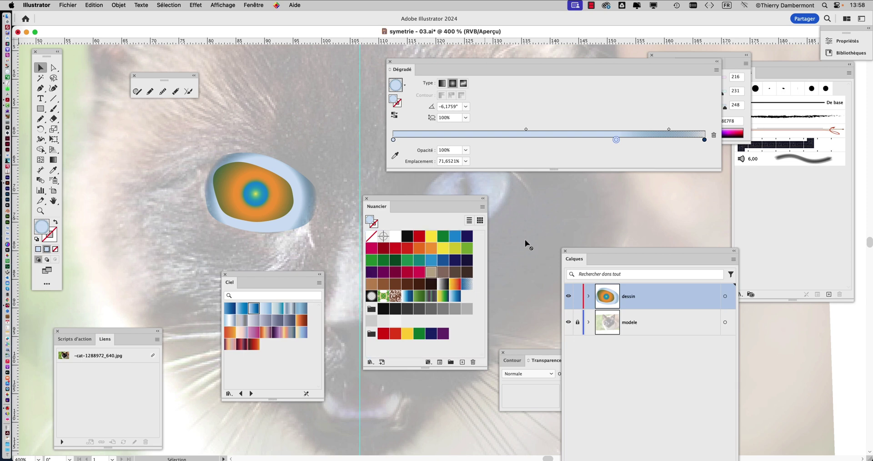
left_click_drag(603, 150, 616, 140)
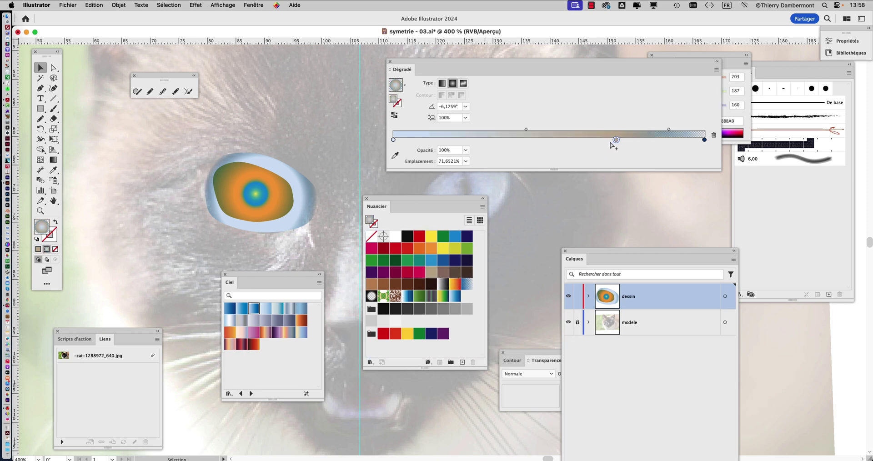
left_click(301, 207)
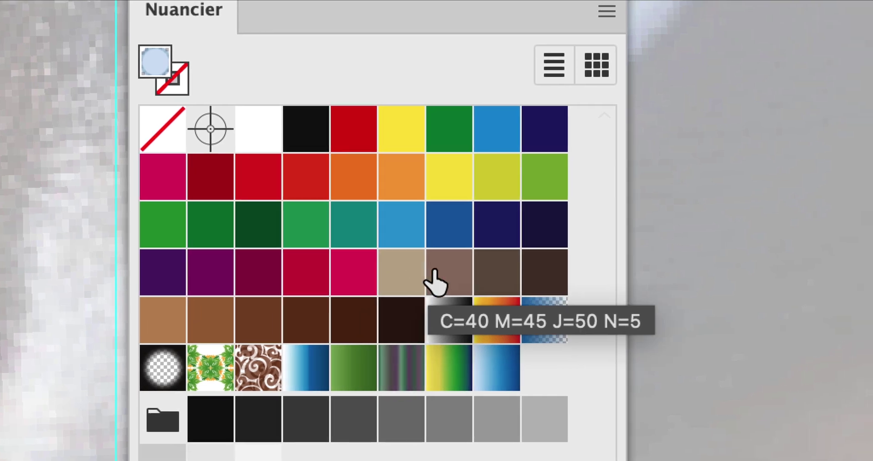
left_click_drag(433, 272, 575, 172)
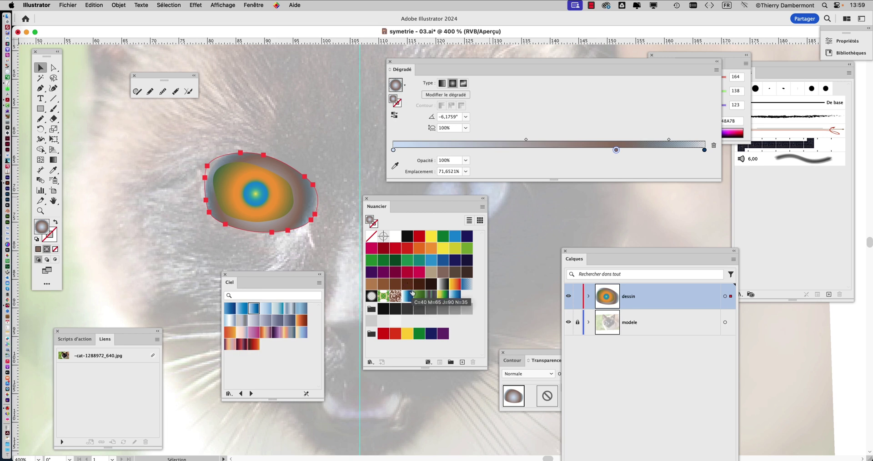
Step: Try navy blue and dark brown swatches on the gradient's inner stop, undoing each trial
left_click(419, 285)
left_click_drag(389, 146, 395, 152)
key("super+z")
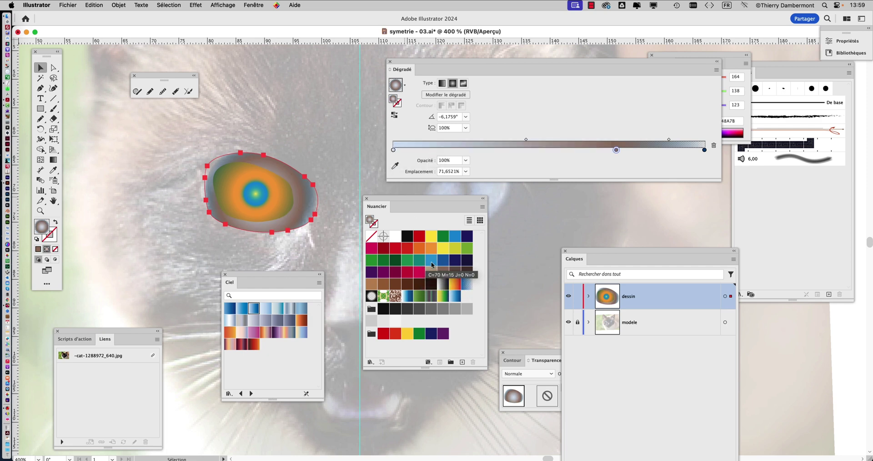
left_click_drag(453, 263, 394, 151)
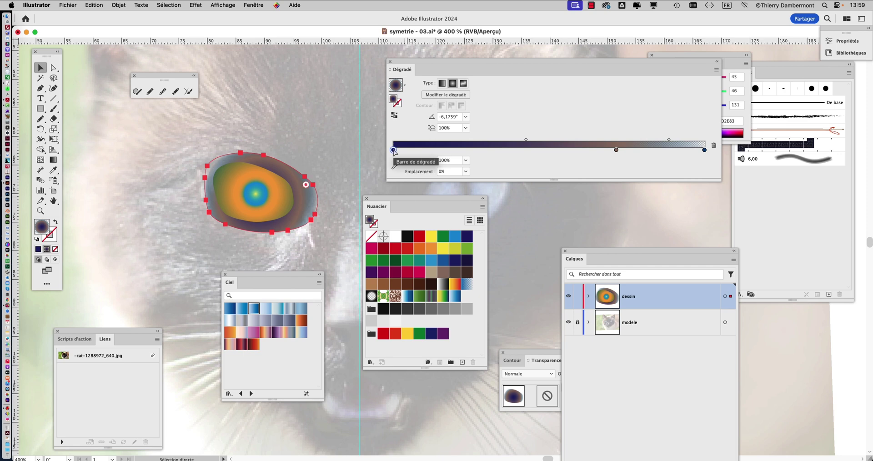
key("super+z")
left_click_drag(419, 284, 394, 151)
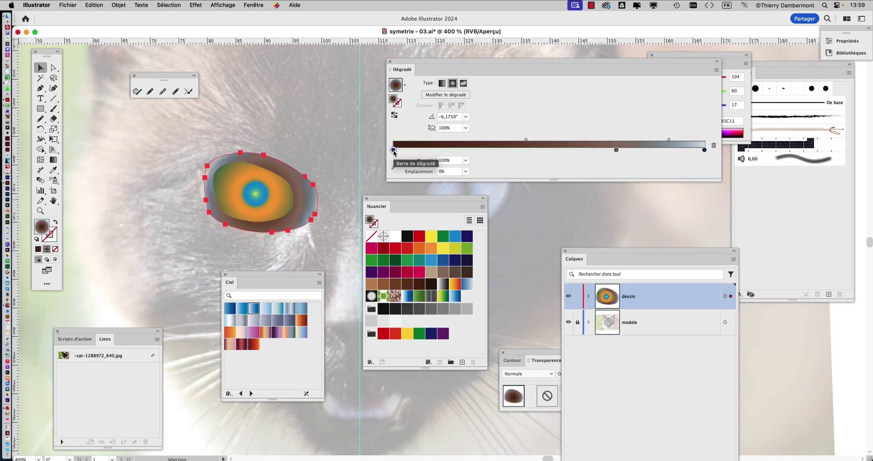
key("super+z")
Step: Redraw the outer eye shape's radial gradient from the iris diagonally upward at about 26.2°, and deselect the shape
key("g")
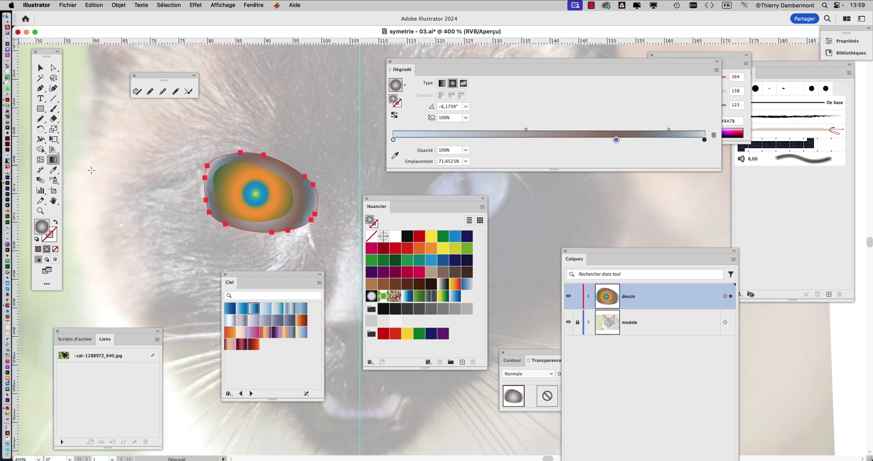
left_click_drag(266, 191, 324, 162)
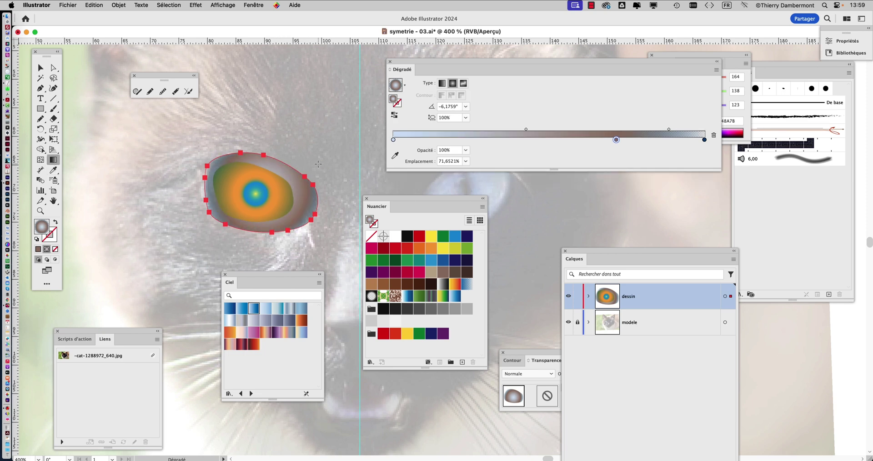
left_click(41, 66)
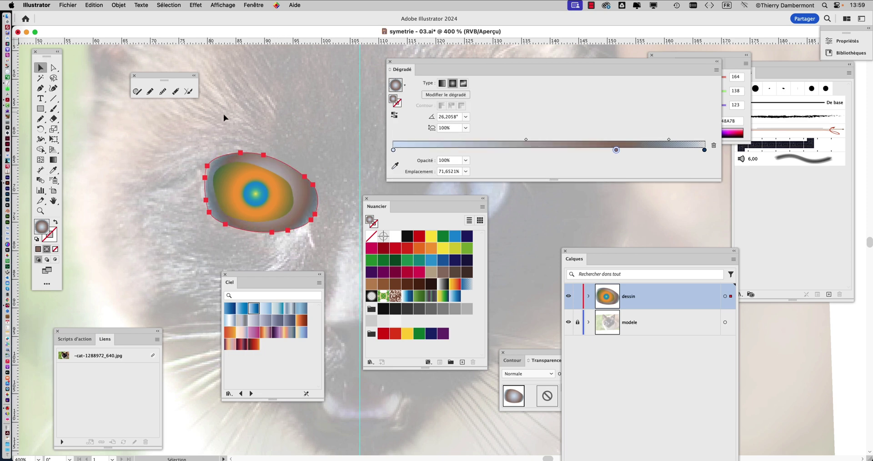
left_click(224, 115)
Step: Fill the outer eye shape with the solid dark brown swatch C=50 M=50 J=60 N=25 and deselect it
left_click(310, 214)
left_click(441, 273)
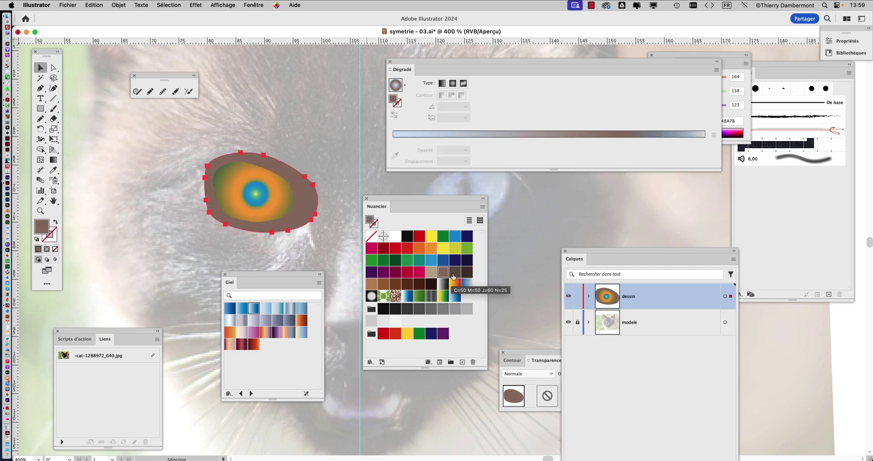
left_click(454, 273)
left_click(265, 250)
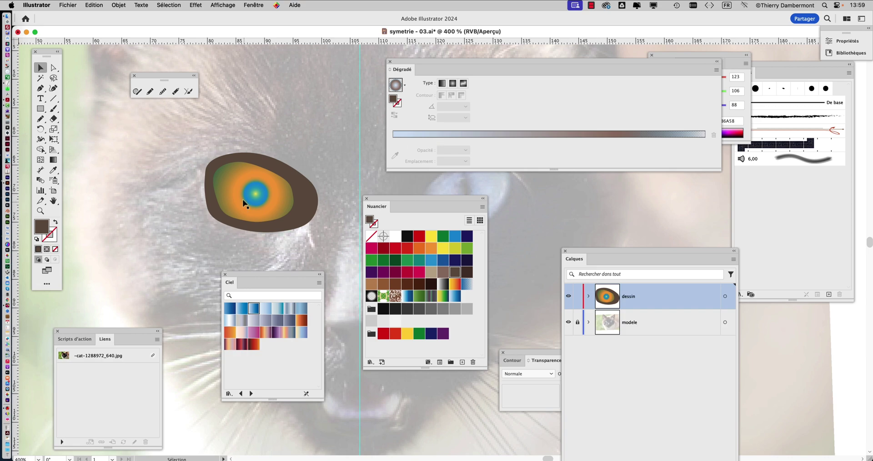
Step: Save the document as a new version named symetrie - 04.ai in the symétrie folder, keeping the Illustrator 2020 format options
scroll(158, 181, "down", 2)
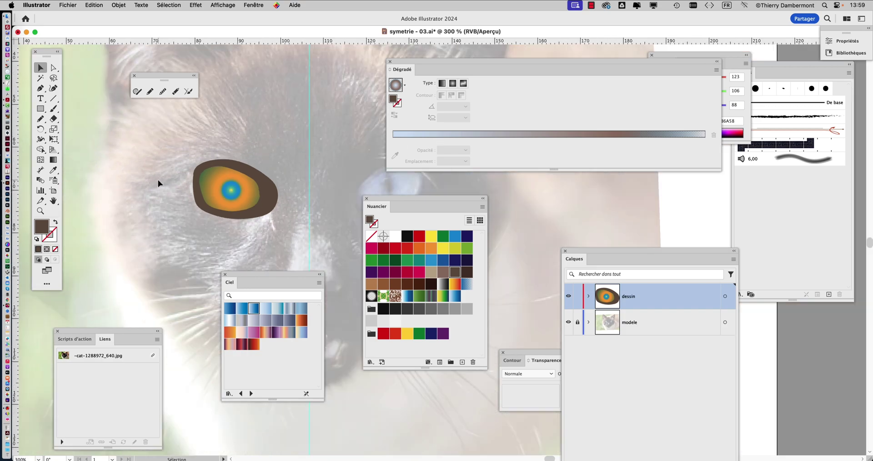
left_click(68, 5)
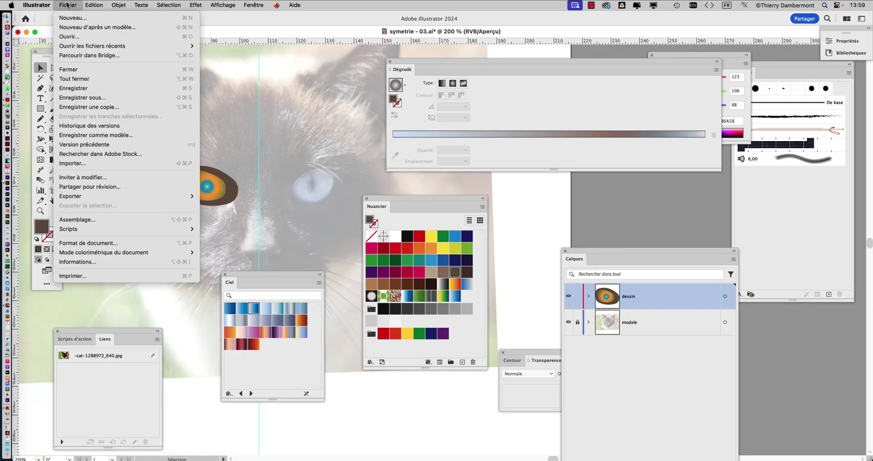
left_click(100, 98)
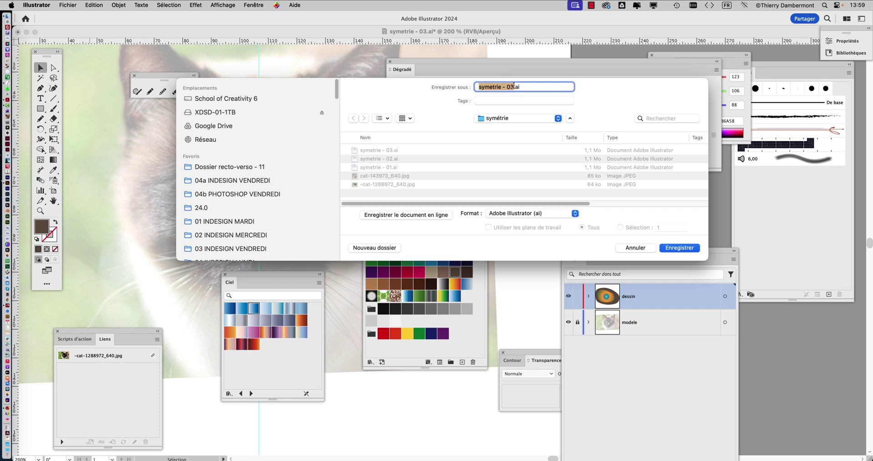
left_click(514, 87)
key("Return")
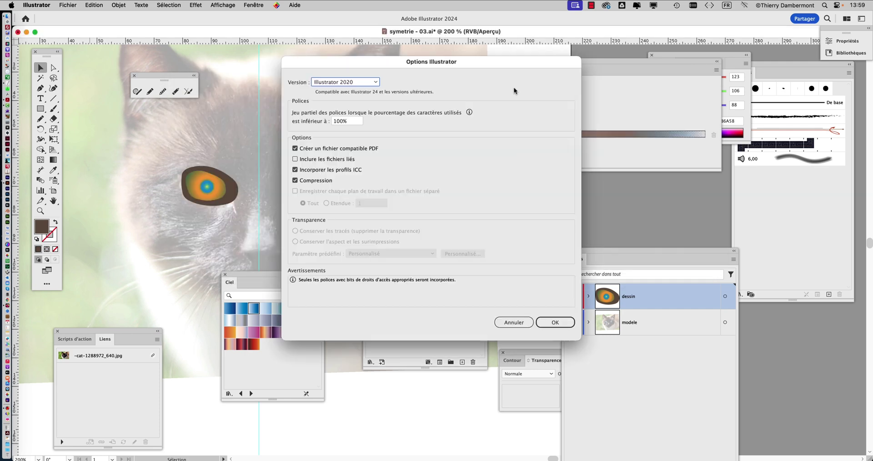
left_click(556, 321)
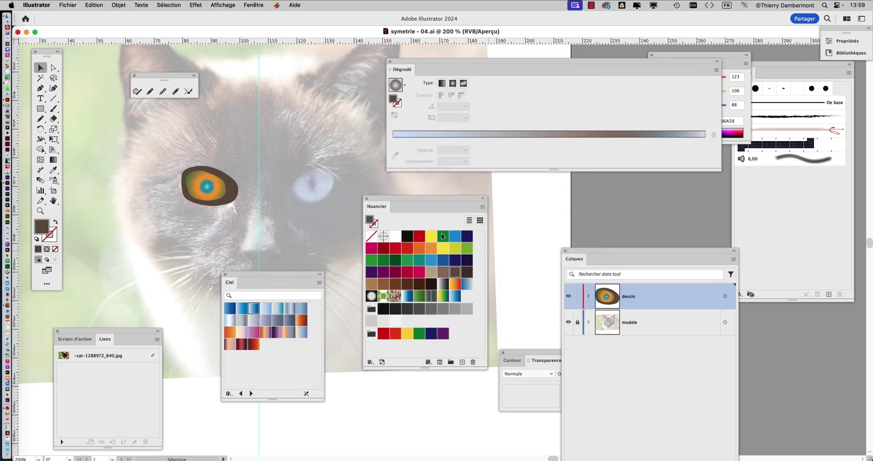
Step: Create a mirrored copy of both shapes of the drawn eye with the Reflect command, using the vertical axis
scroll(253, 231, "up", 1)
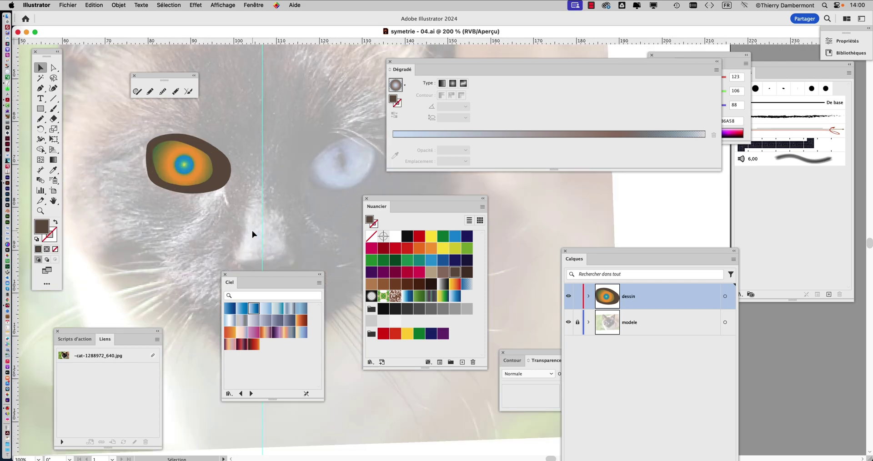
left_click_drag(422, 65, 524, 68)
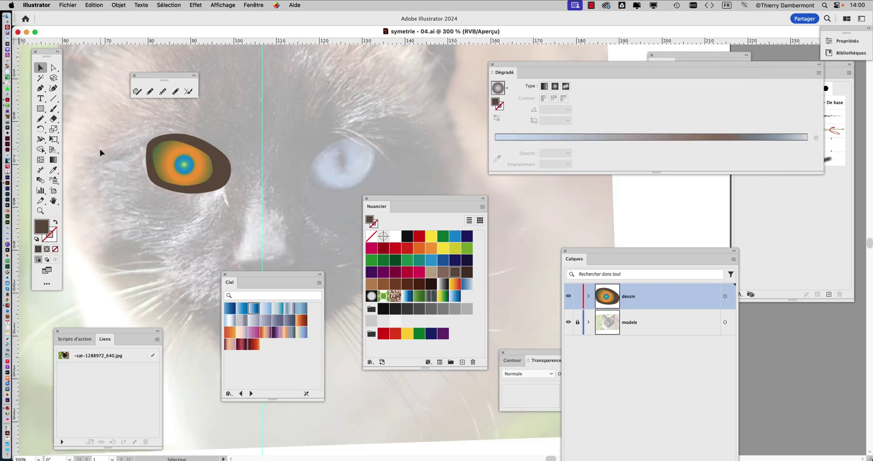
left_click_drag(122, 134, 253, 214)
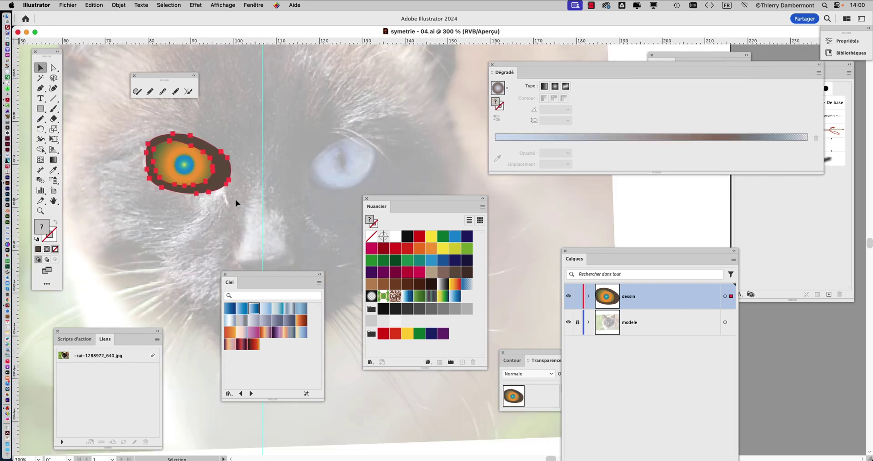
scroll(169, 174, "up", 1)
left_click_drag(167, 174, 163, 204)
left_click(163, 204)
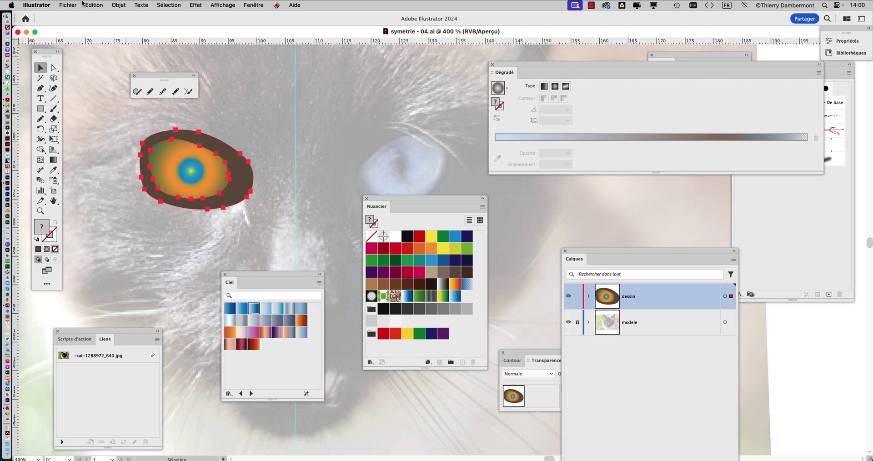
left_click(119, 5)
mouse_move(119, 17)
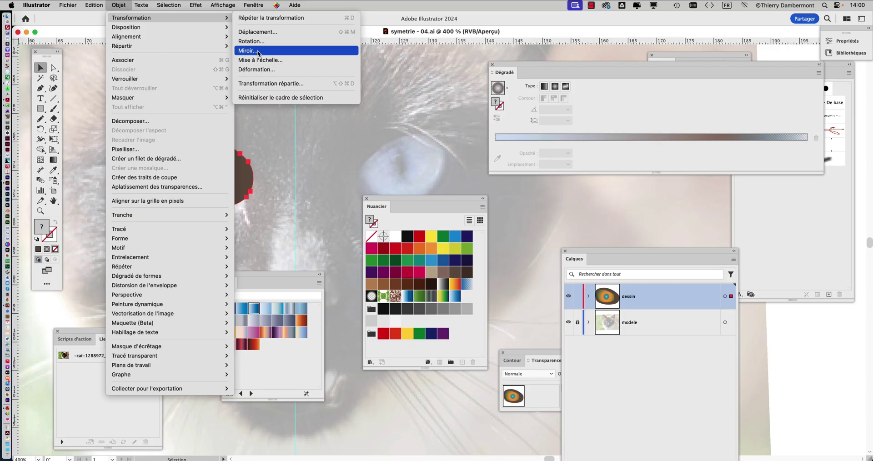
left_click(258, 51)
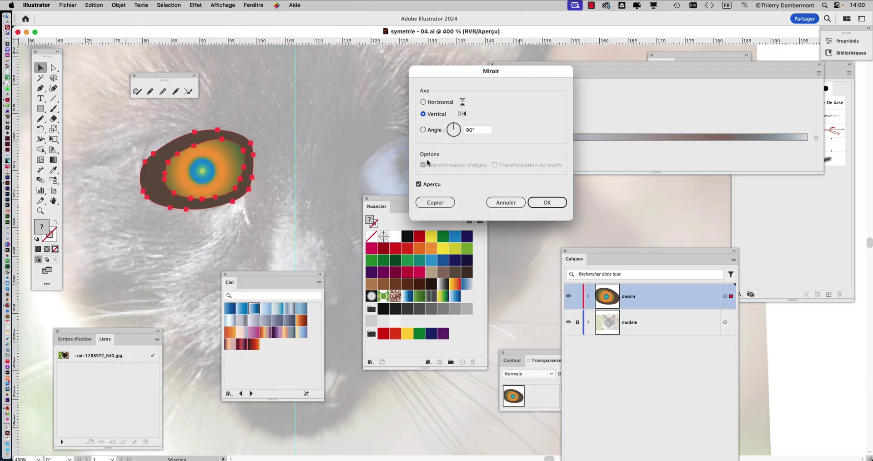
left_click(445, 203)
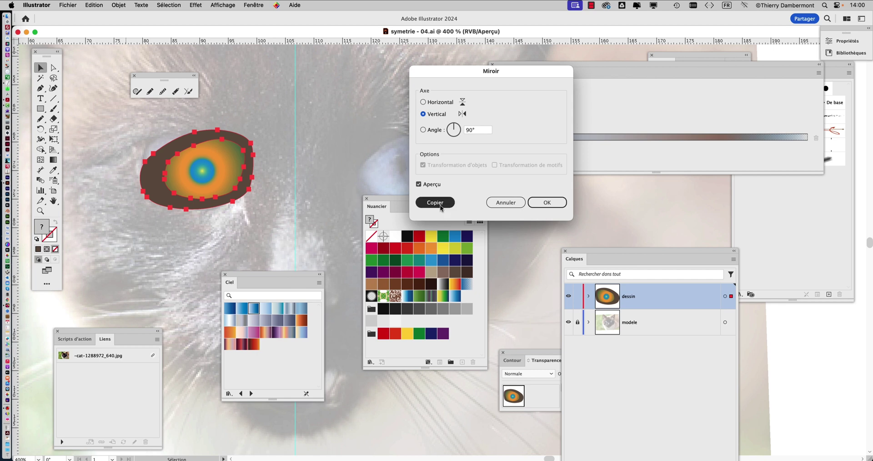
left_click(435, 202)
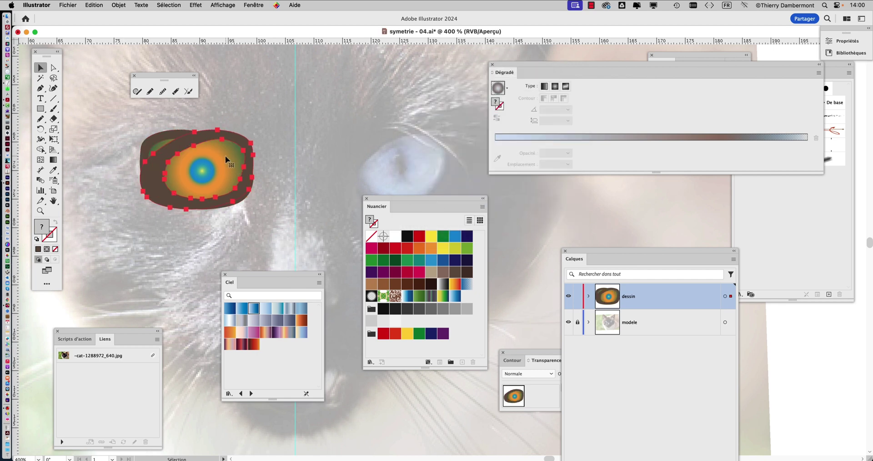
Step: Place the mirrored eye copy over the cat's other eye, move the swatches aside, and deselect the copy
left_click_drag(225, 156, 418, 157)
left_click_drag(411, 198, 595, 208)
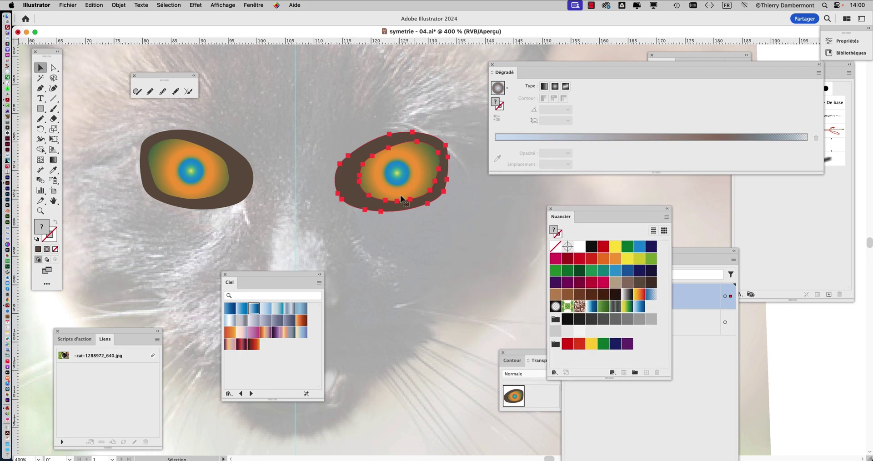
scroll(341, 215, "down", 2)
left_click(342, 235)
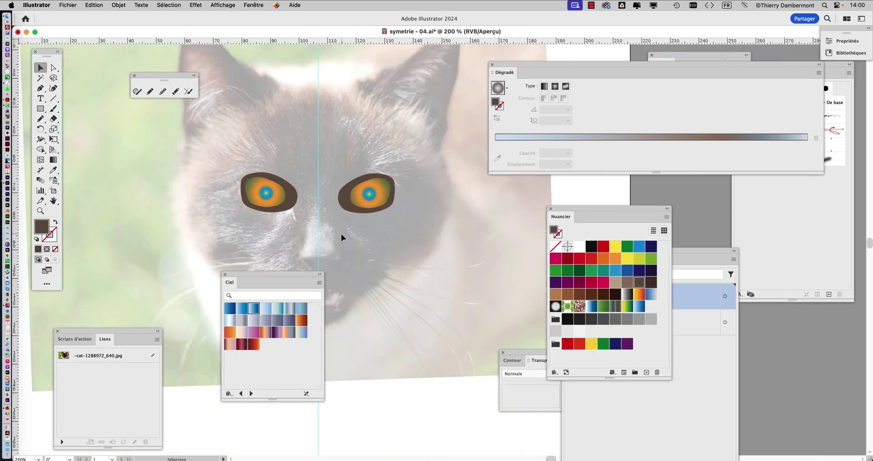
scroll(370, 247, "down", 1)
key("space")
left_click_drag(363, 245, 332, 188)
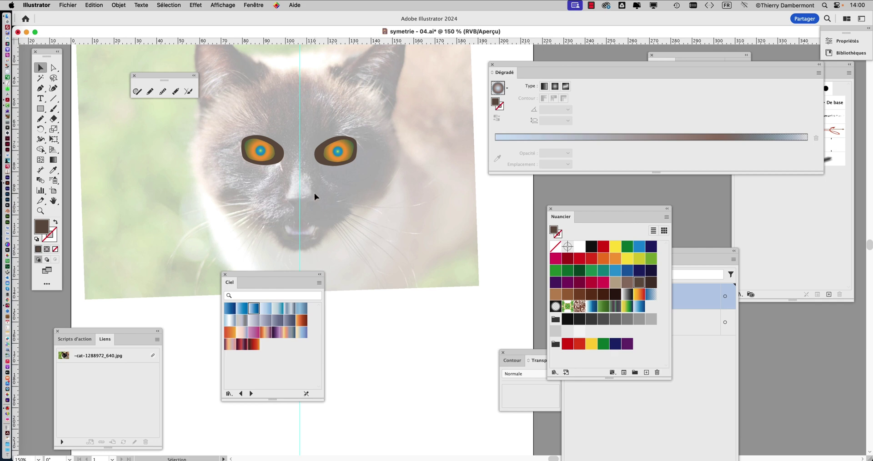
Step: Try orange and reddish-brown fills on the original eye's outer shape, and fill it with a dark grey swatch
scroll(266, 155, "up", 3)
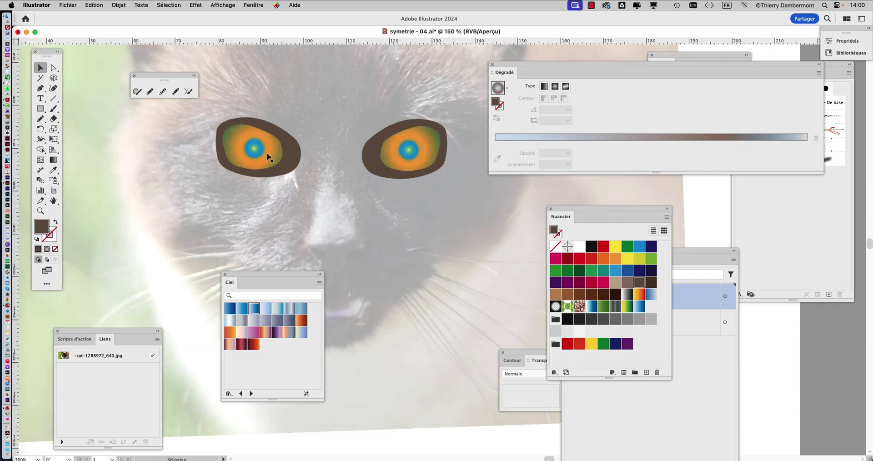
key("space")
left_click_drag(313, 149, 234, 175)
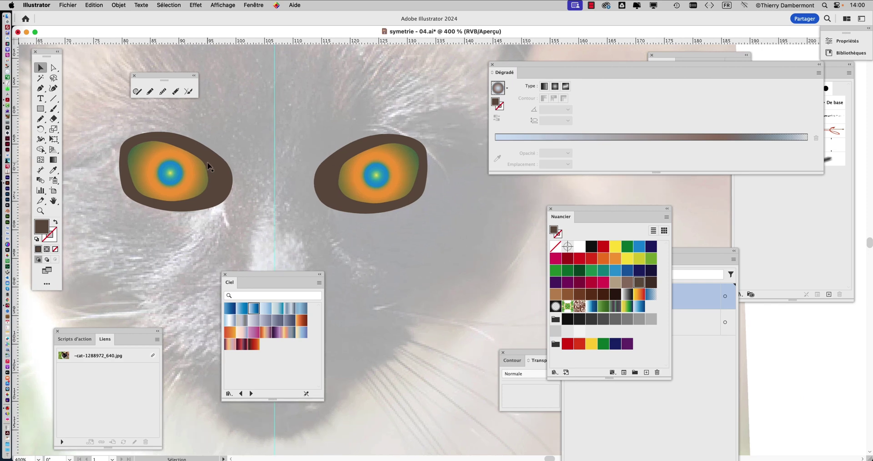
left_click(209, 164)
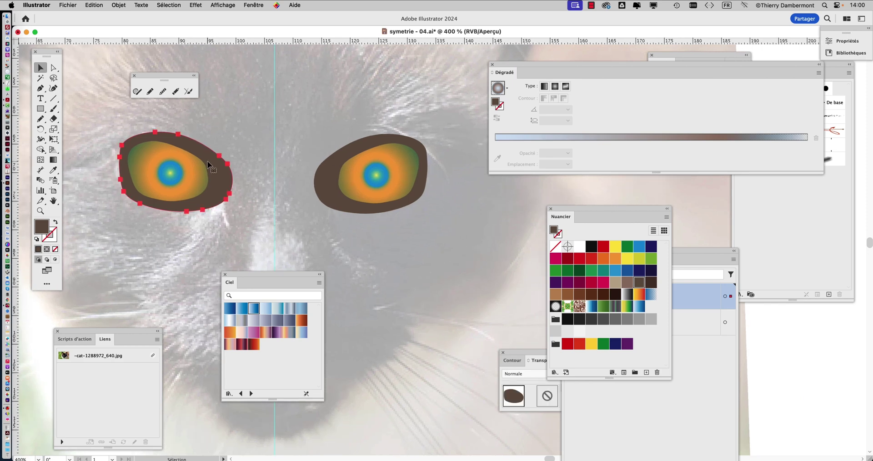
left_click(628, 271)
left_click(639, 270)
left_click(615, 260)
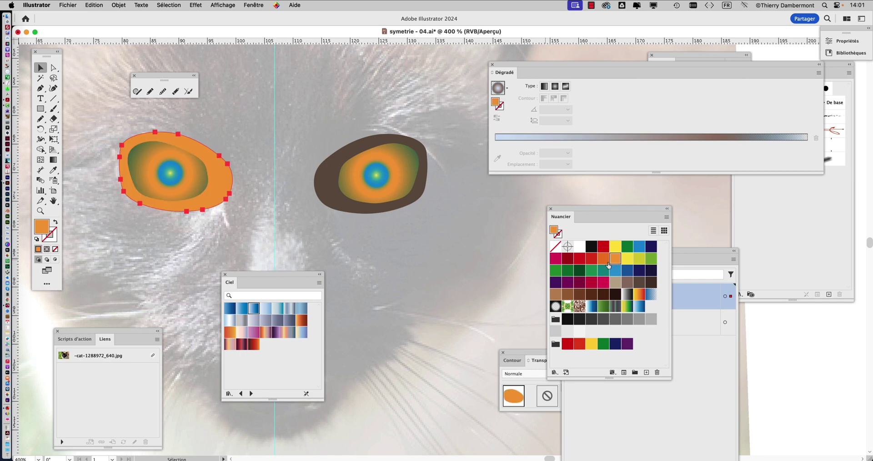
left_click(590, 295)
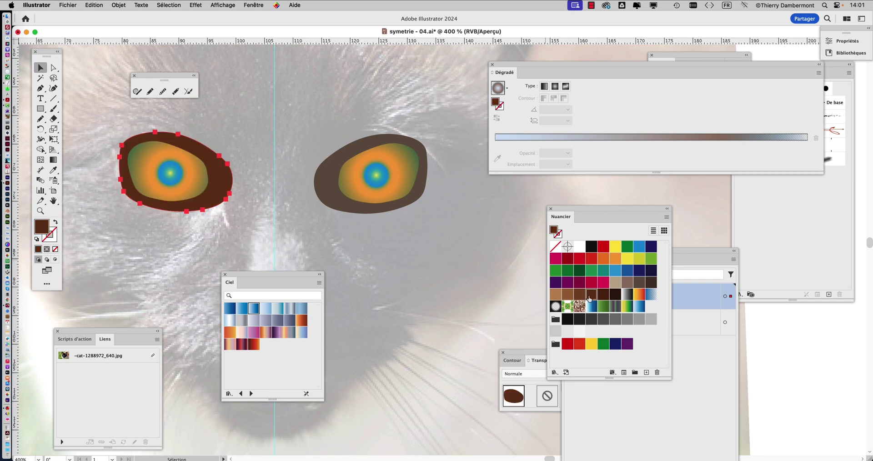
left_click(590, 321)
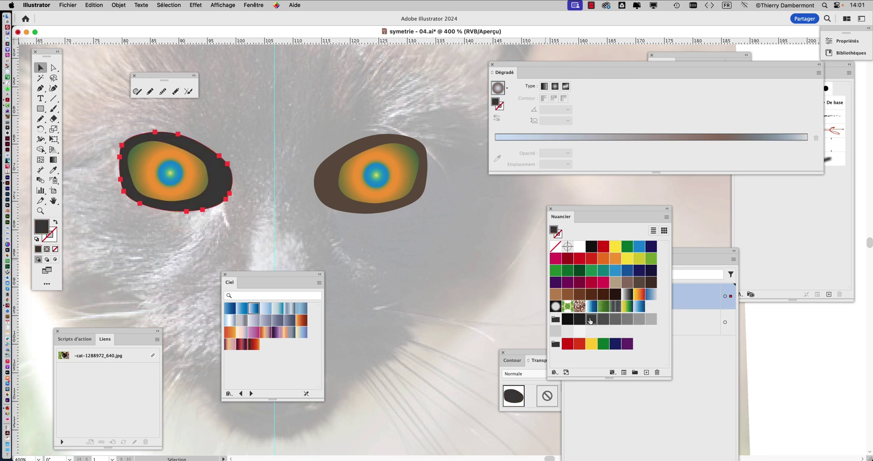
Step: Fill the mirrored eye's outer shape with the same dark grey swatch and deselect it
left_click(320, 177)
left_click(591, 319)
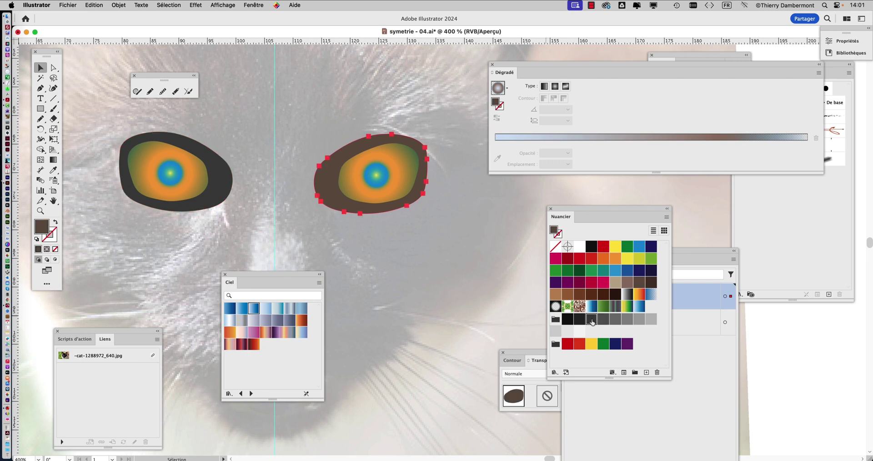
left_click(292, 227)
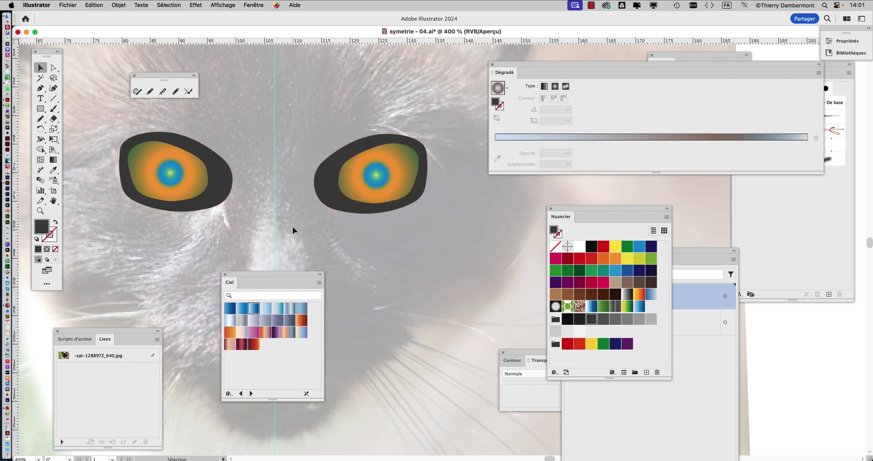
Step: Redraw the radial gradient of the mirrored eye's inner shape from its edge nearest the nose at −45°, and deselect it
scroll(293, 228, "down", 2)
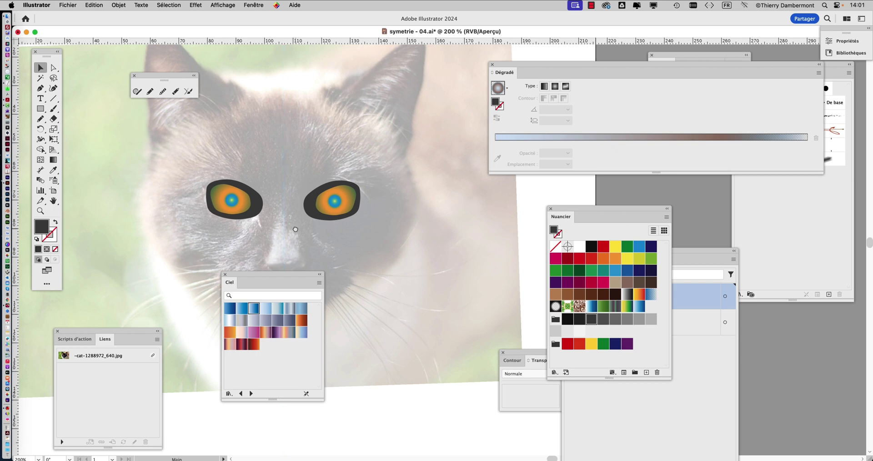
left_click_drag(293, 227, 305, 191)
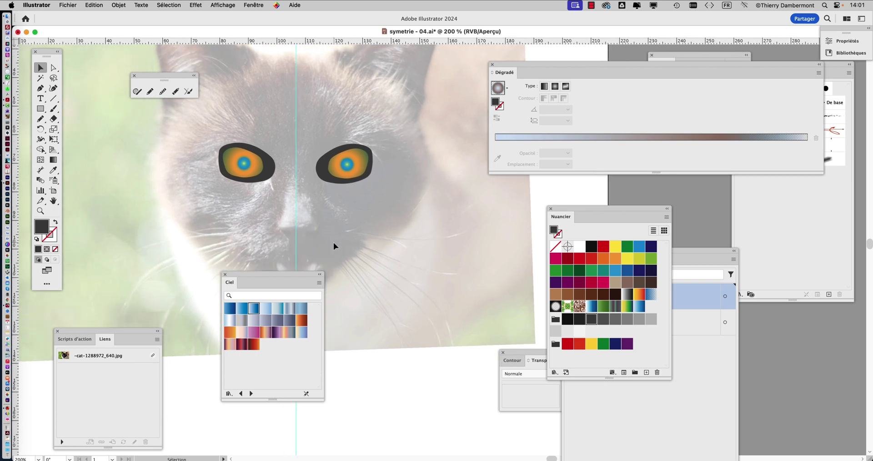
scroll(337, 171, "up", 1)
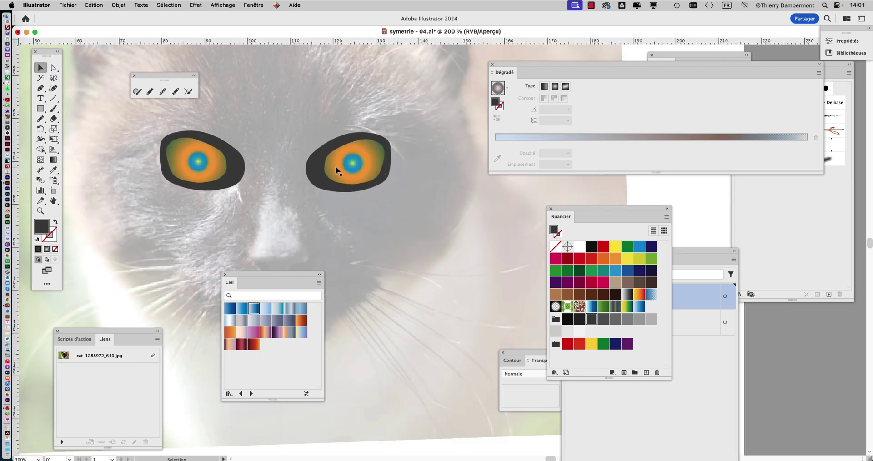
left_click(337, 171)
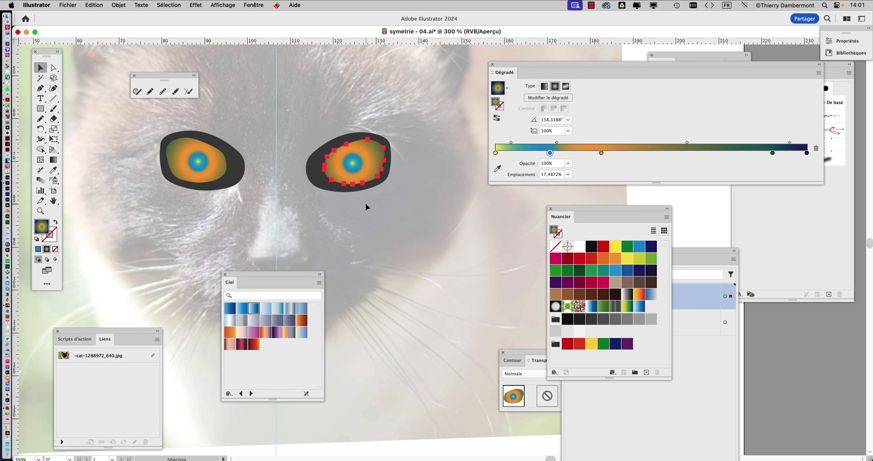
left_click(54, 161)
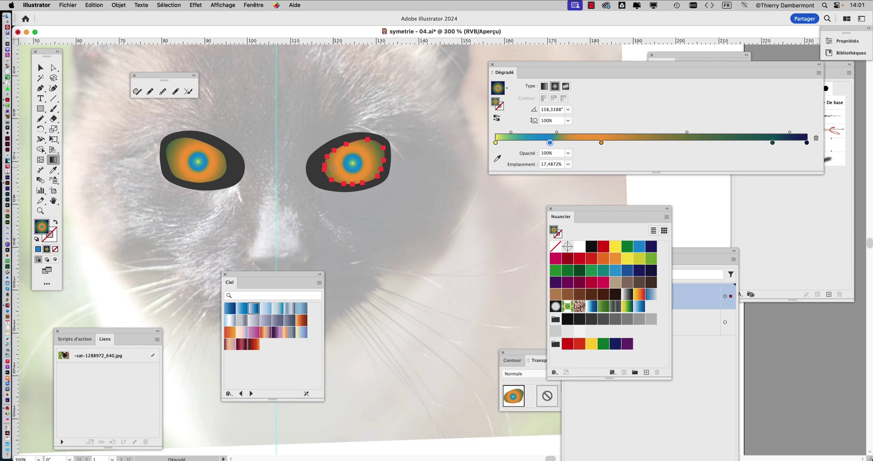
left_click_drag(334, 165, 378, 184)
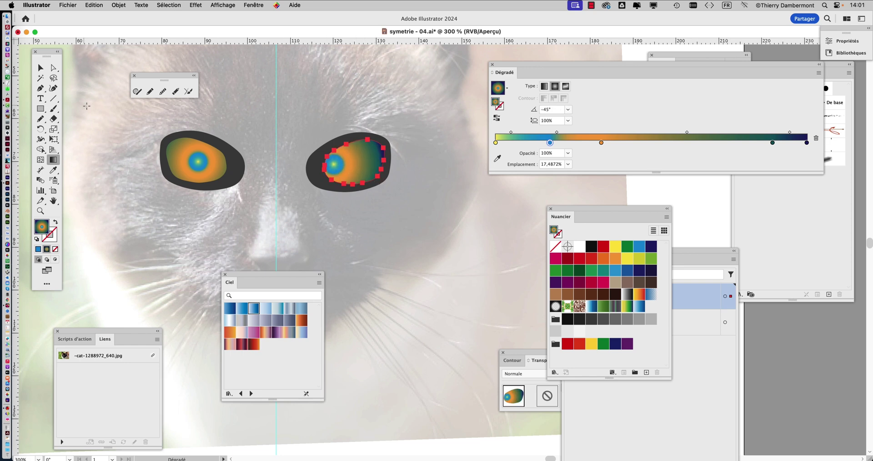
left_click(43, 69)
left_click(290, 260)
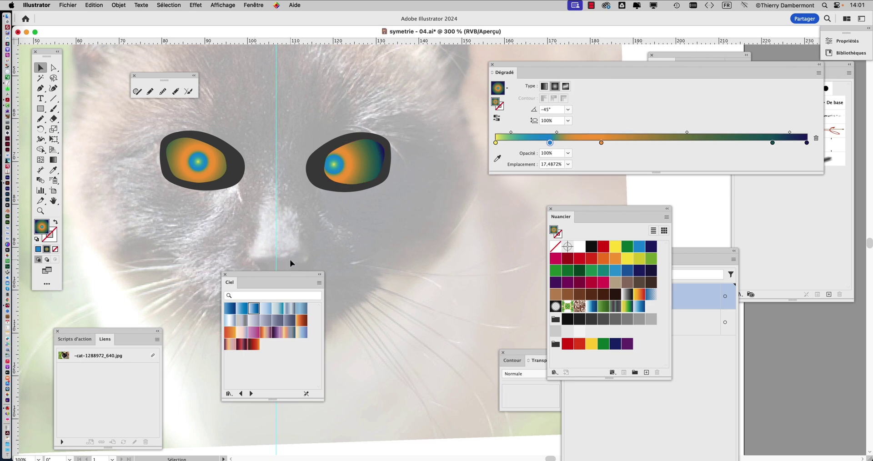
Step: Save the document as a new version named symetrie - 05.ai in the symétrie folder, keeping the Illustrator 2020 format options
left_click(66, 5)
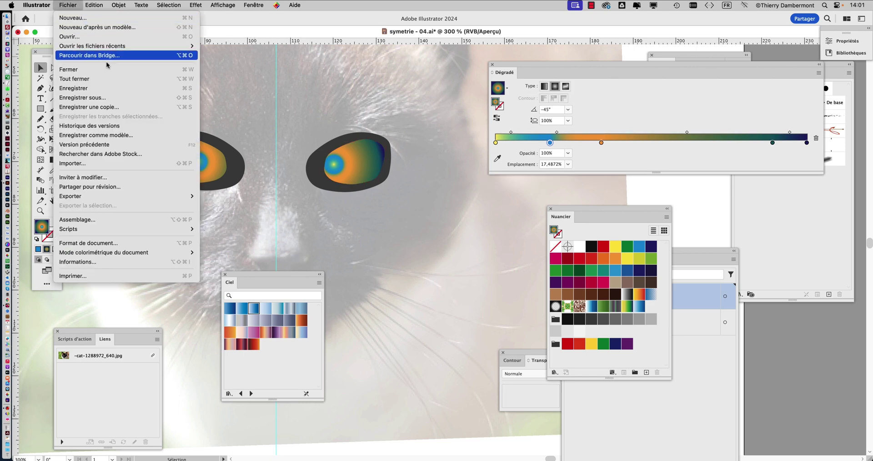
left_click(116, 98)
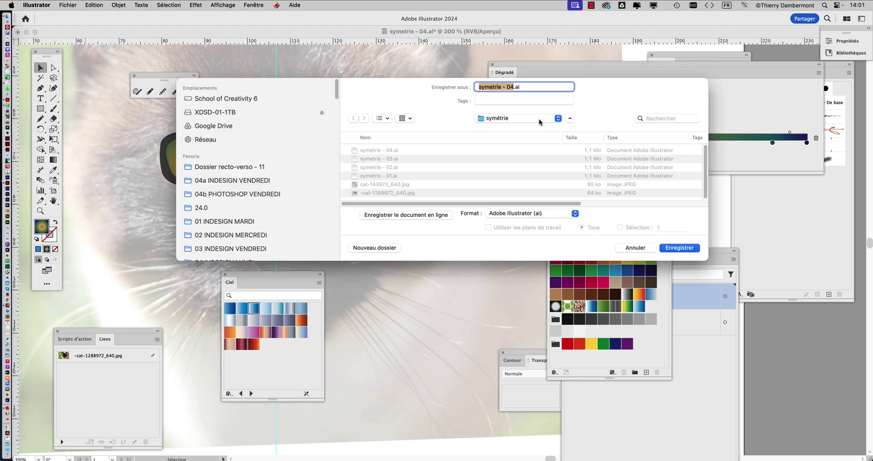
left_click(511, 87)
type("5")
left_click(673, 249)
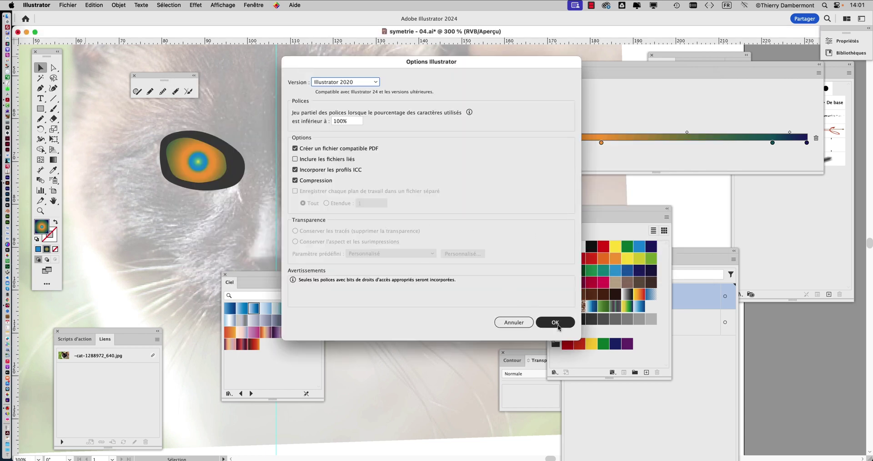
left_click(558, 325)
Step: Move both shapes of the mirrored eye off the artboard and delete them, leaving the original eye in place
scroll(345, 234, "down", 2)
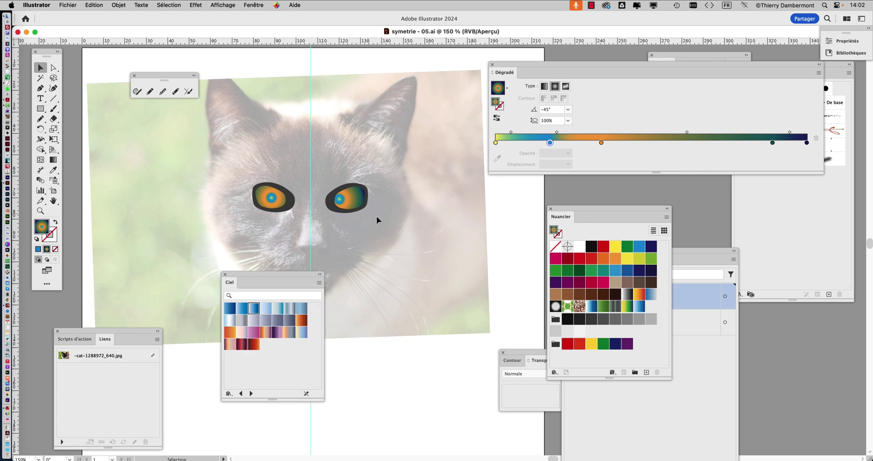
scroll(377, 220, "up", 1)
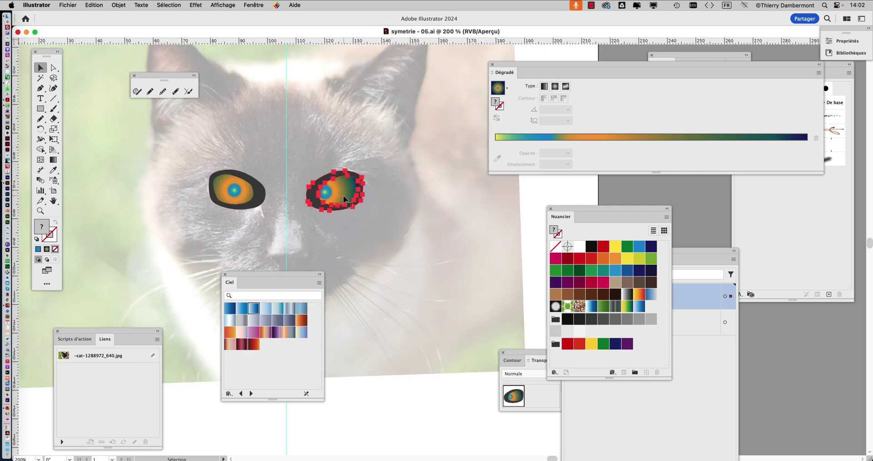
left_click_drag(344, 200, 114, 232)
scroll(372, 165, "down", 1)
scroll(370, 163, "down", 1)
left_click(134, 211)
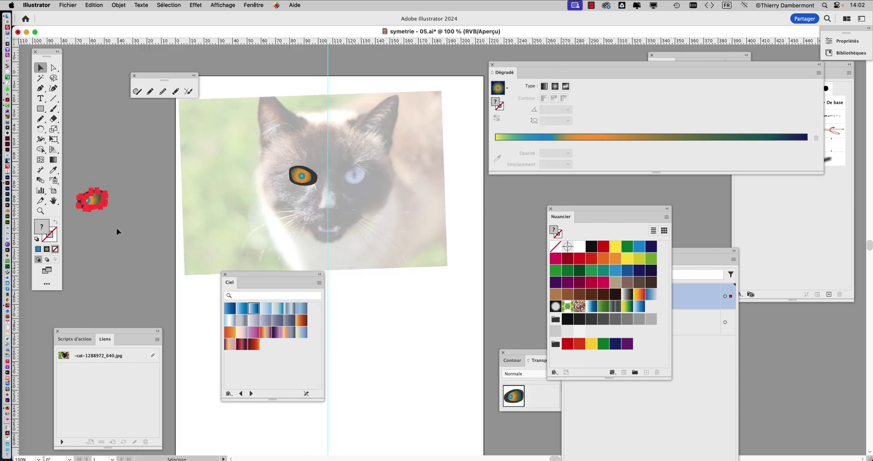
left_click(116, 228)
left_click_drag(77, 183, 116, 225)
key("Delete")
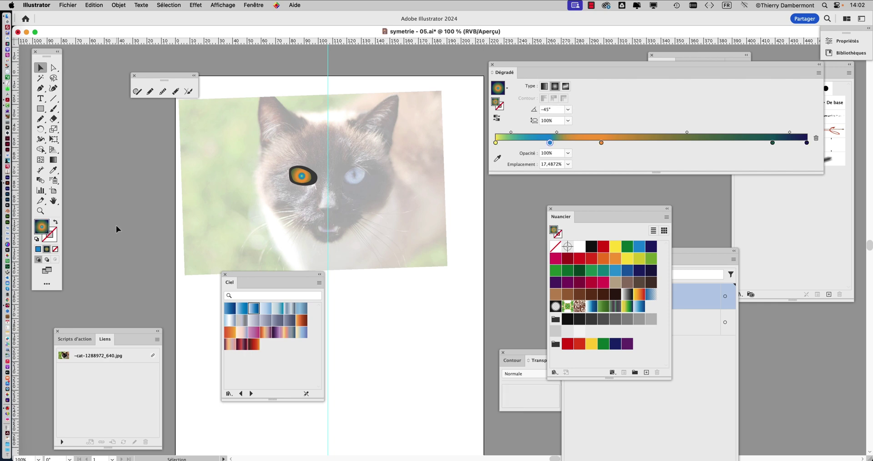
scroll(328, 174, "up", 3)
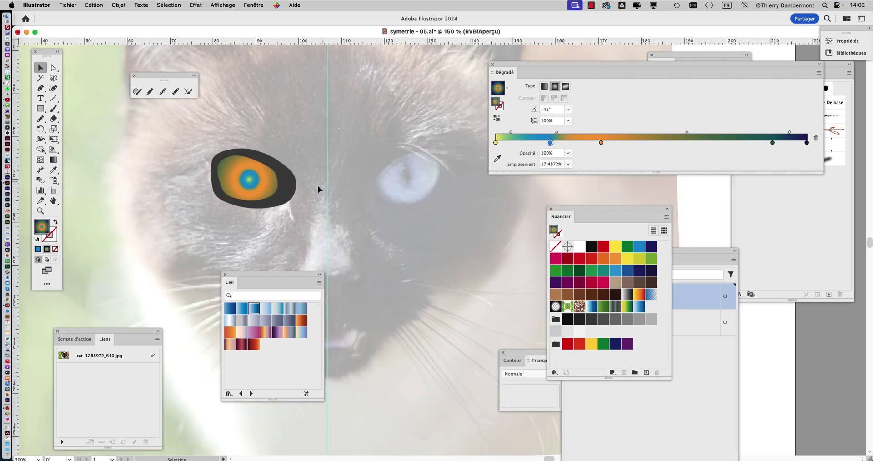
scroll(291, 228, "down", 1)
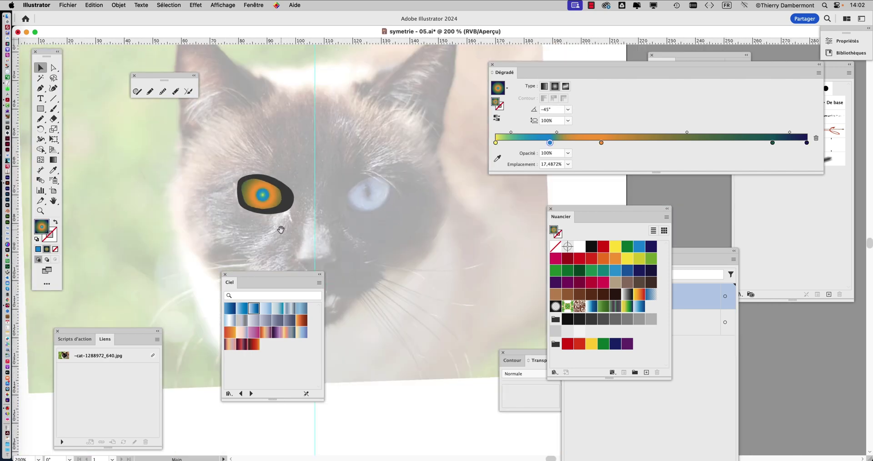
Step: Select both shapes of the remaining eye, the dark grey outer shape and the gradient-filled inner shape
scroll(279, 226, "right", 2)
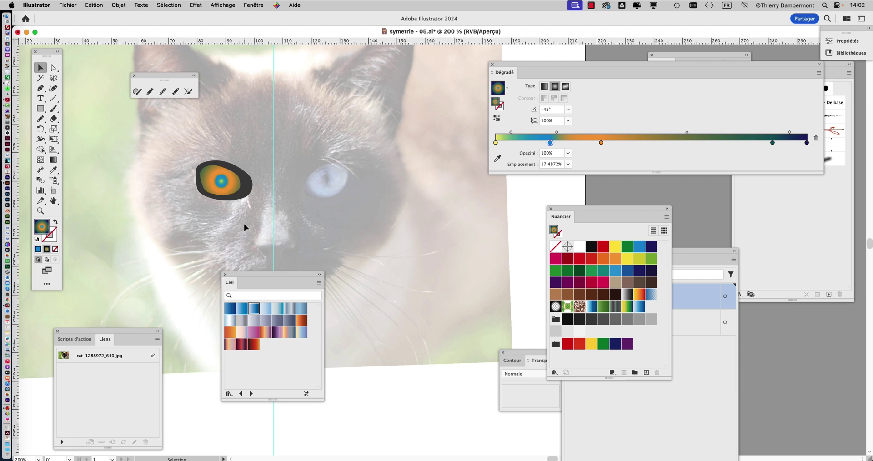
key("super+a")
left_click(186, 160)
left_click_drag(255, 211, 255, 211)
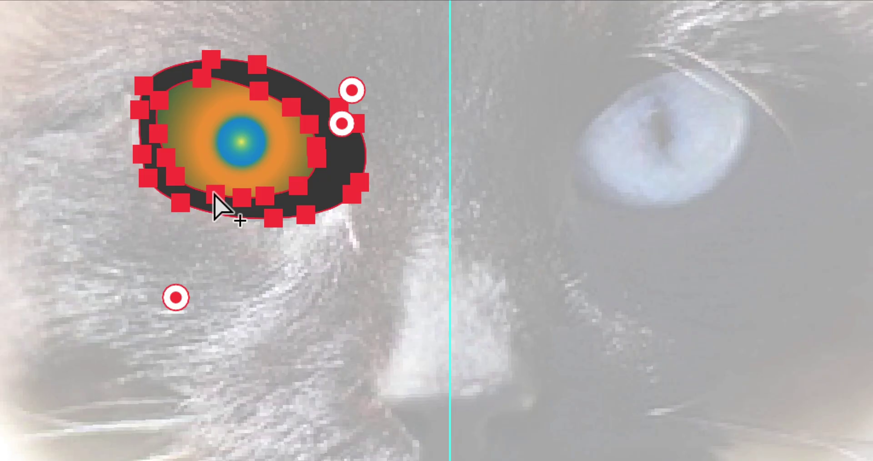
key("v")
left_click_drag(88, 4, 300, 251)
left_click_drag(232, 206, 232, 205)
key("super+alt+8")
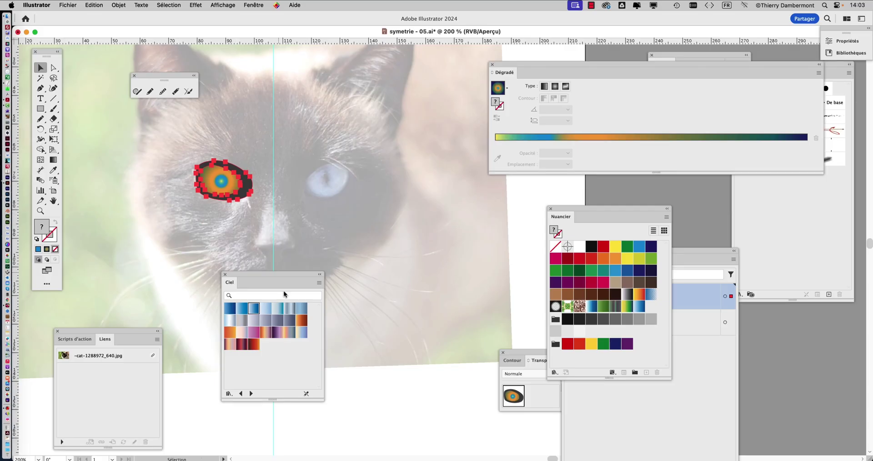
Step: Bring the layer list beside the drawing and expand the dessin layer to show its two paths
left_click(120, 5)
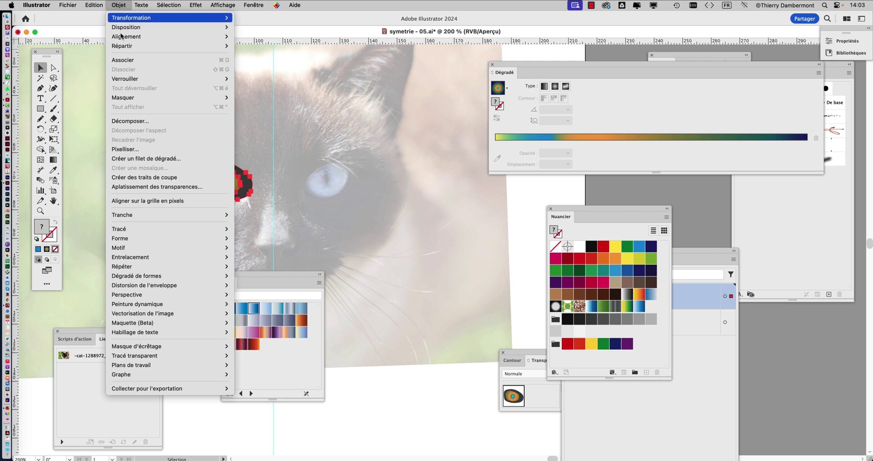
mouse_move(134, 268)
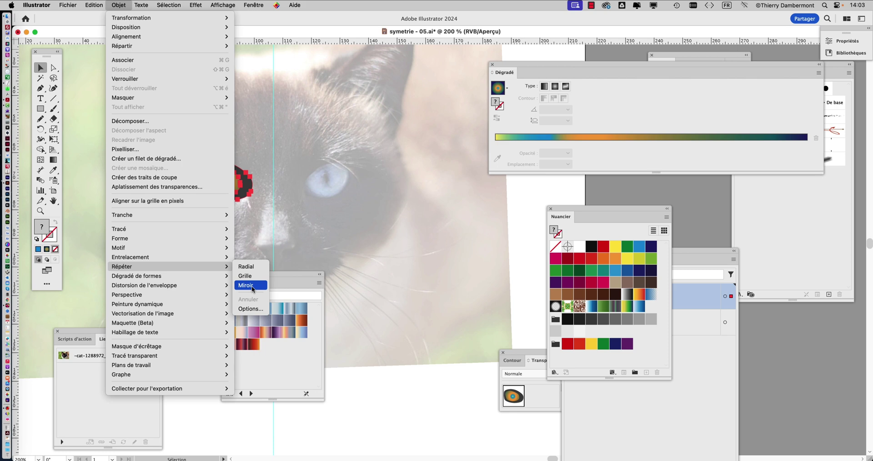
left_click(707, 351)
left_click_drag(677, 256, 412, 106)
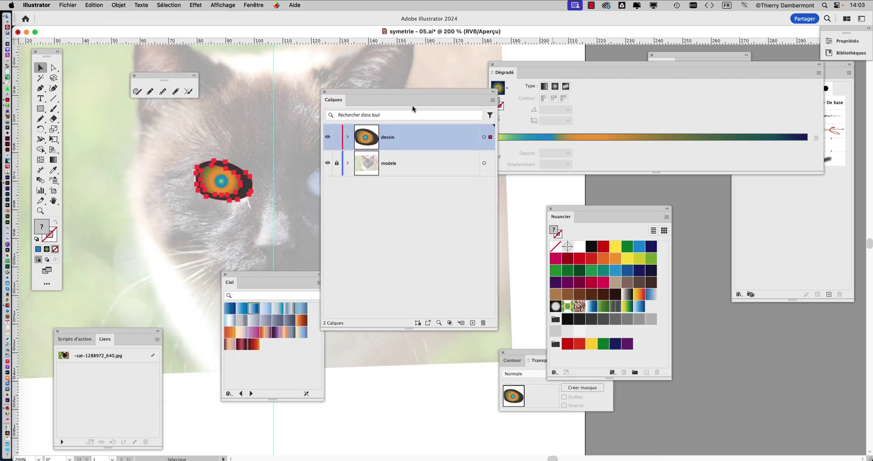
left_click(348, 137)
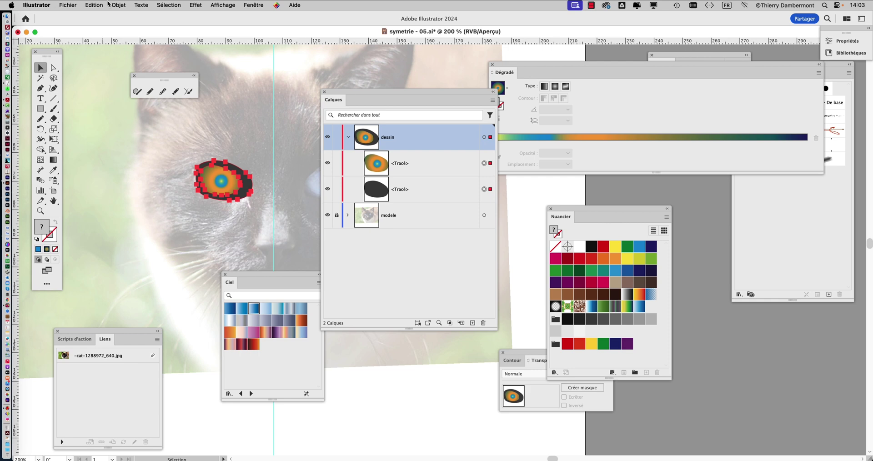
Step: Apply a mirror repeat to the two selected eye shapes
left_click(118, 5)
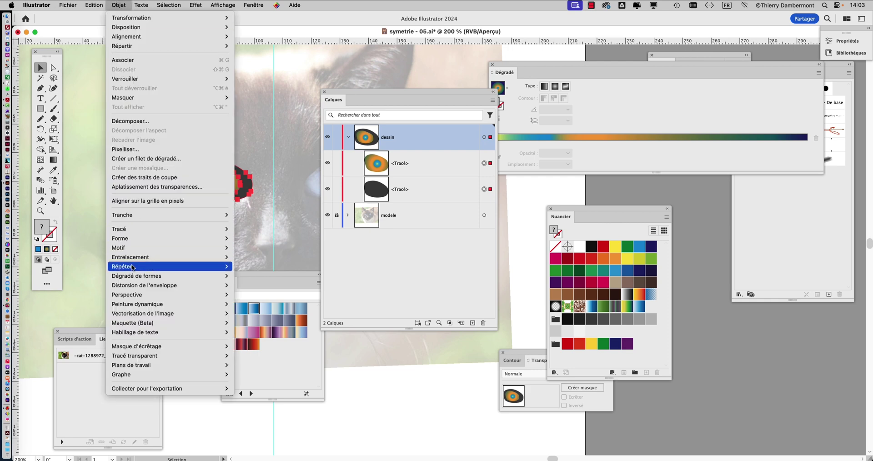
mouse_move(132, 268)
left_click(255, 285)
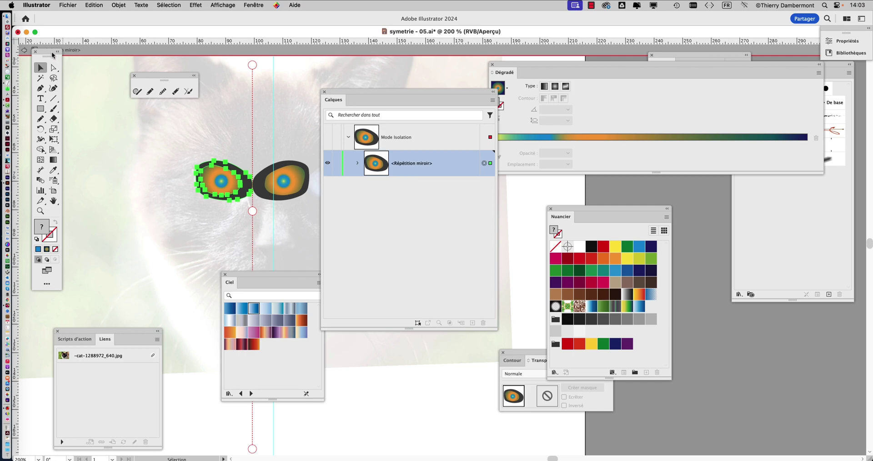
Step: Move the mirror repeat's symmetry axis onto the vertical guide along the middle of the cat's face
left_click_drag(52, 52, 53, 89)
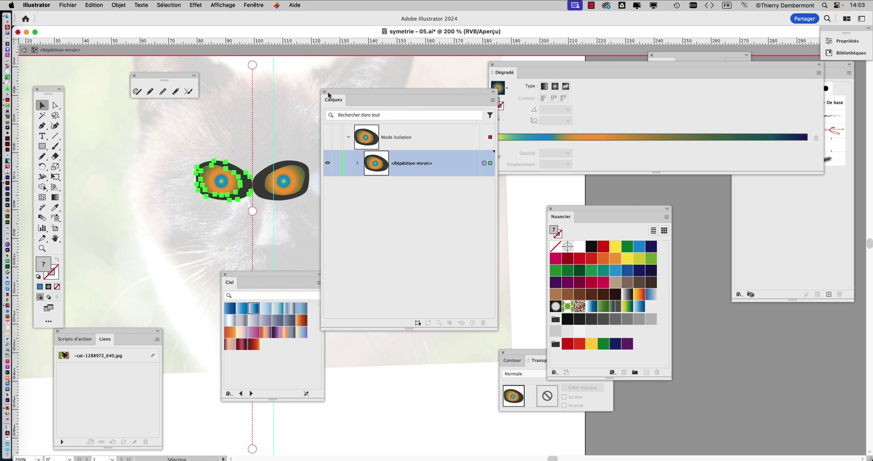
left_click_drag(336, 94, 413, 94)
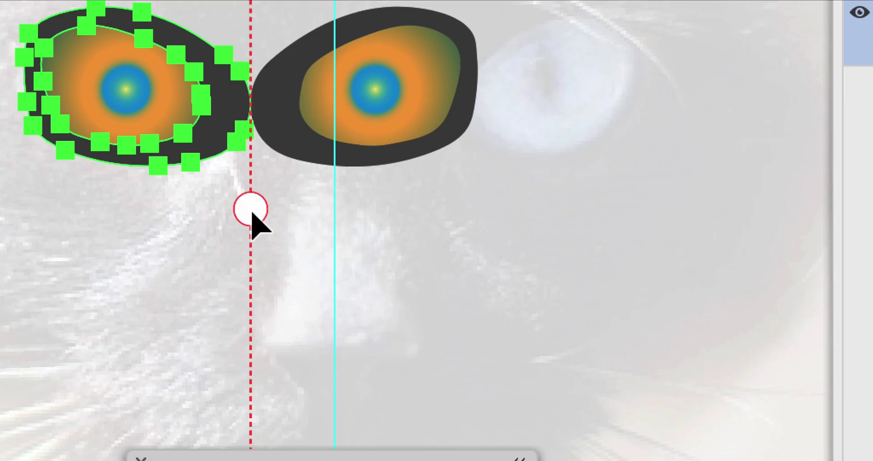
left_click_drag(251, 213, 592, 220)
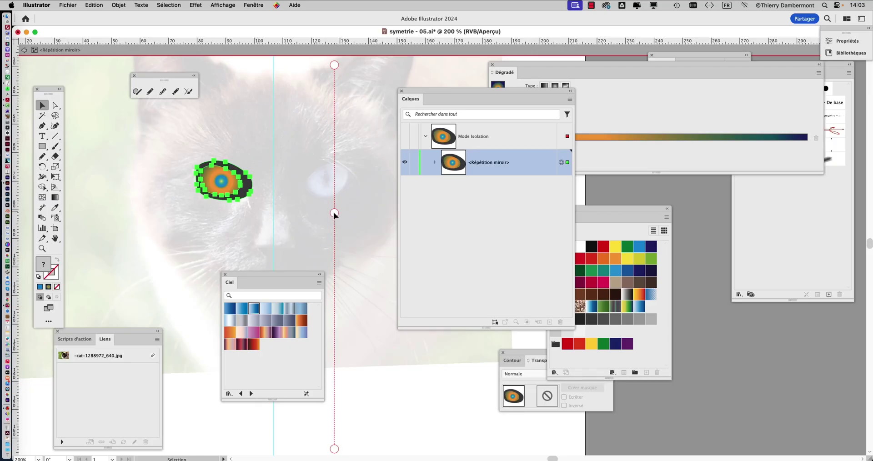
left_click_drag(334, 213, 275, 211)
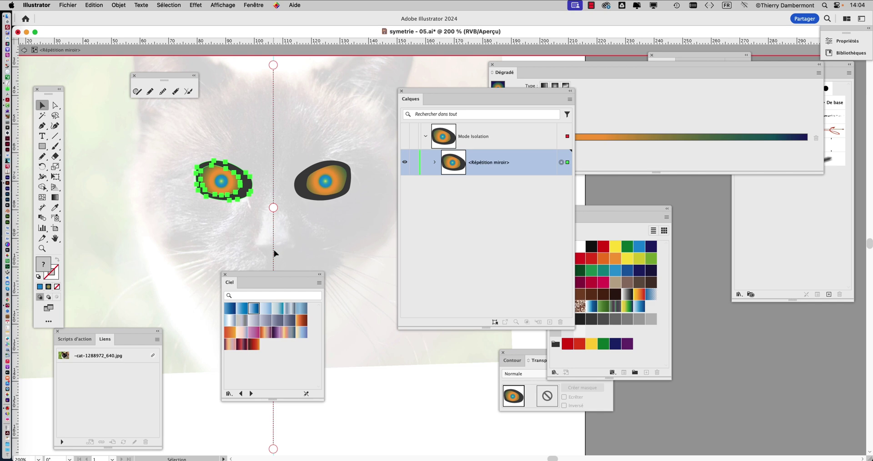
Step: Move the Ciel gradient library and the layer list clear of the cat's face and ears
left_click_drag(287, 276, 373, 352)
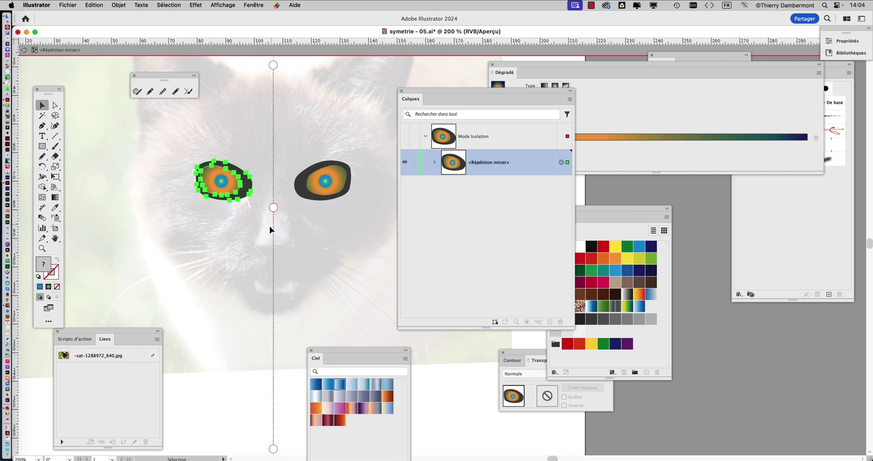
left_click_drag(270, 231, 281, 319)
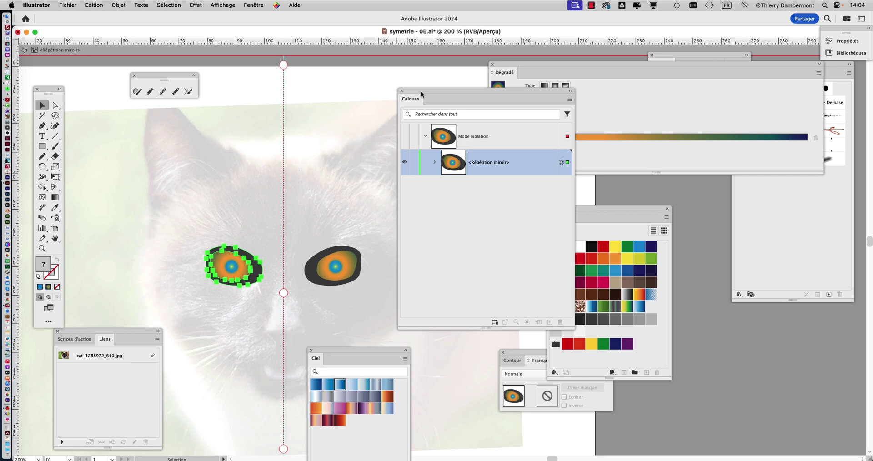
left_click_drag(422, 93, 463, 96)
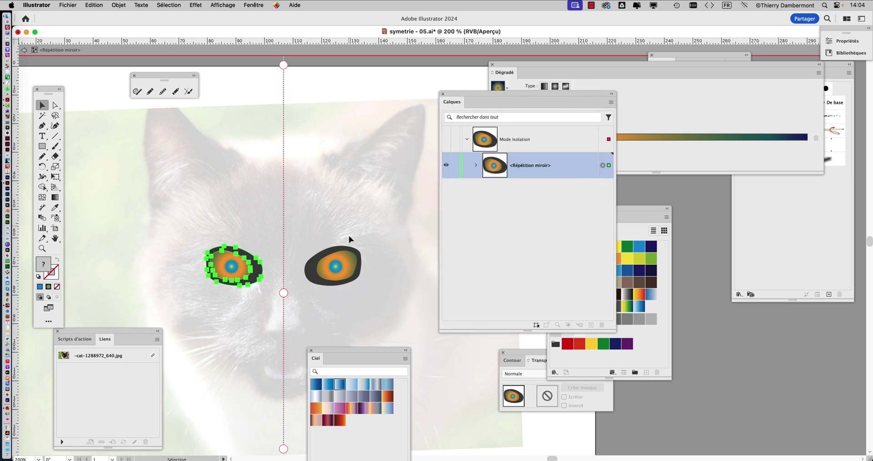
scroll(268, 238, "down", 2)
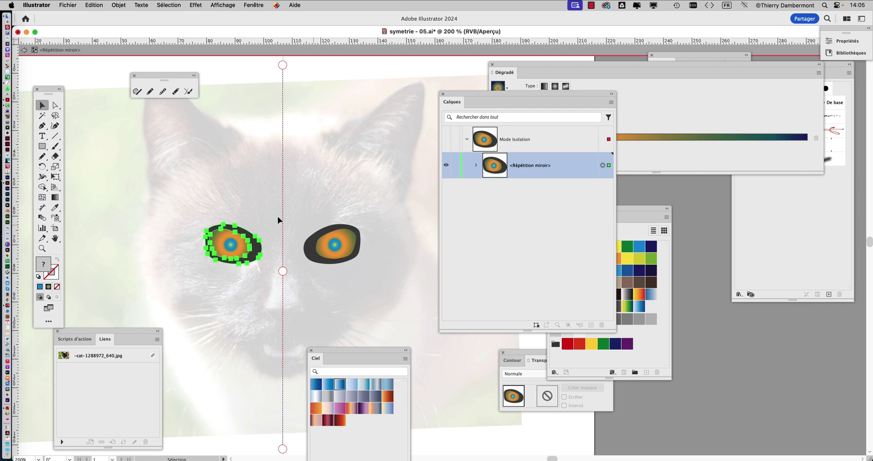
left_click_drag(187, 157, 224, 220)
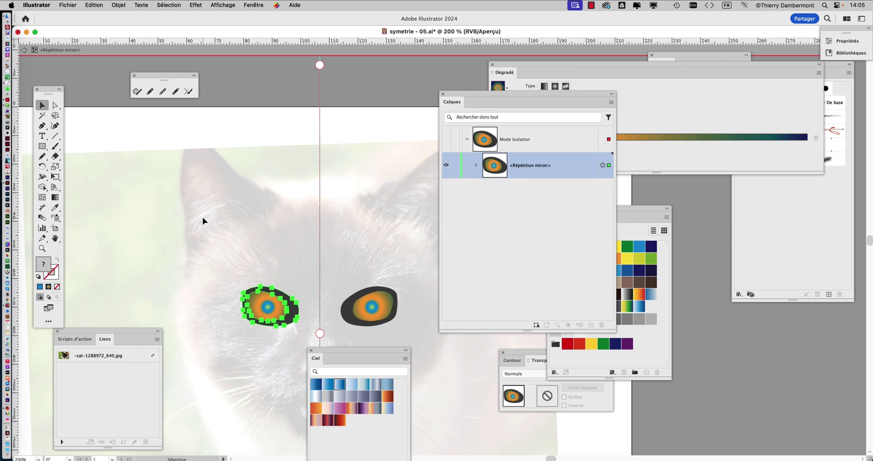
left_click_drag(203, 217, 190, 194)
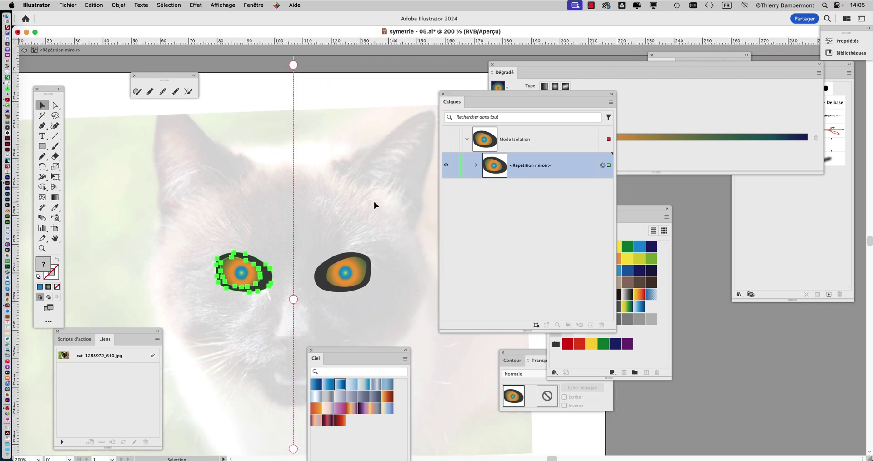
mouse_move(365, 203)
left_mouse_down()
mouse_move(312, 223)
mouse_move(362, 210)
left_mouse_up()
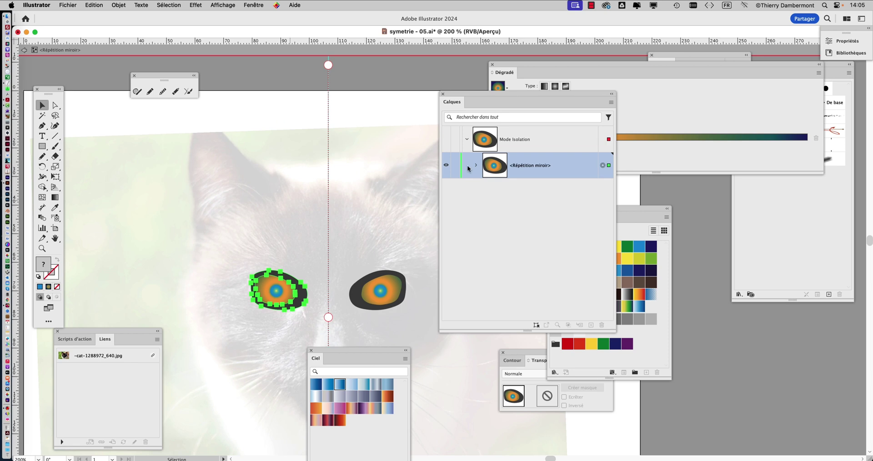
Step: Trace the cat's ear above the original eye with the Pencil tool inside the mirror repeat and fill it with the medium greyish-brown swatch
left_click(150, 92)
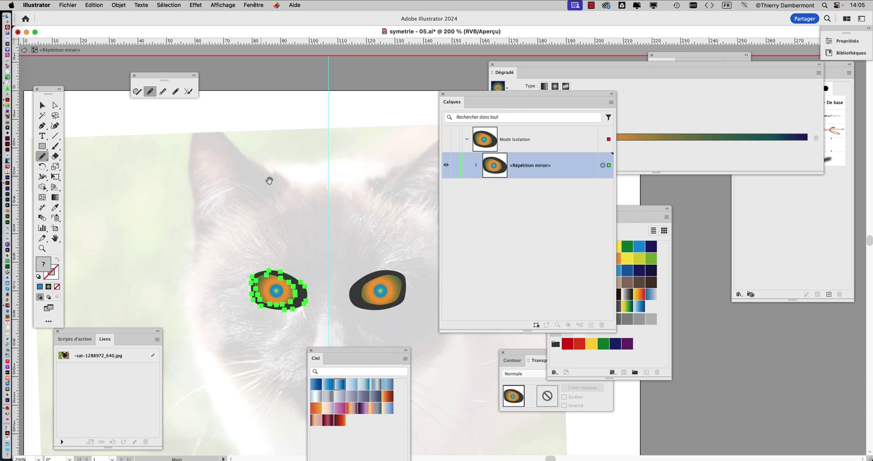
left_click_drag(270, 181, 271, 207)
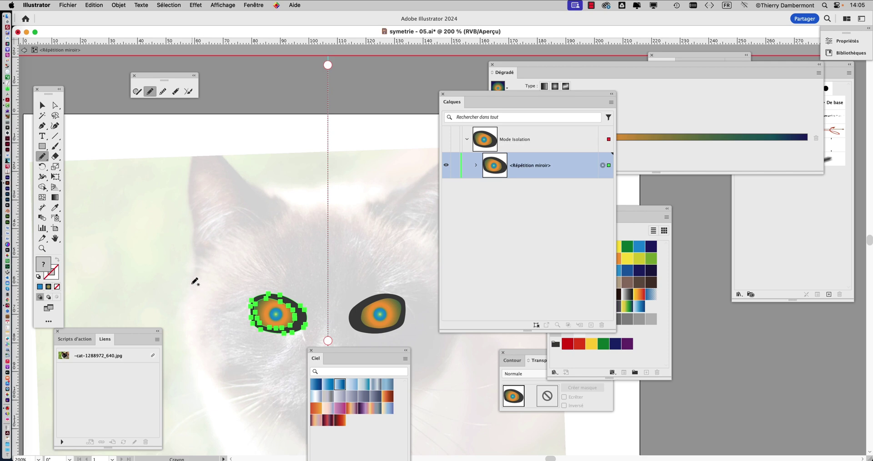
mouse_move(194, 278)
left_mouse_down()
mouse_move(191, 198)
mouse_move(196, 147)
mouse_move(207, 144)
mouse_move(298, 215)
mouse_move(225, 244)
mouse_move(197, 274)
left_mouse_up()
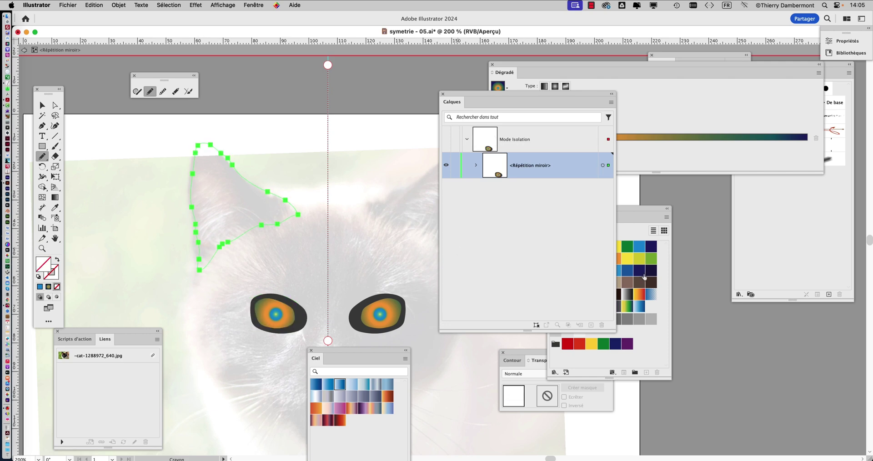
left_click(630, 284)
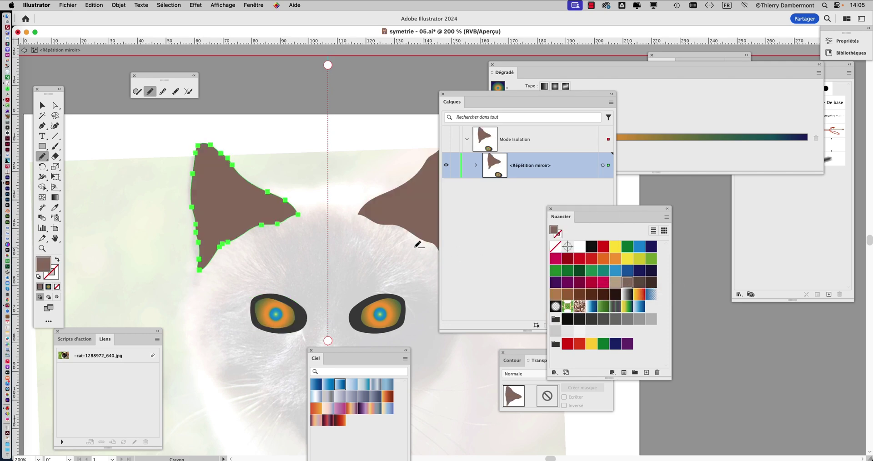
Step: Draw a curved half-mouth shape around the chin with the Pencil tool, slightly past the symmetry axis, and fill it with a dark brown swatch
scroll(412, 249, "down", 1)
left_click_drag(341, 251, 254, 235)
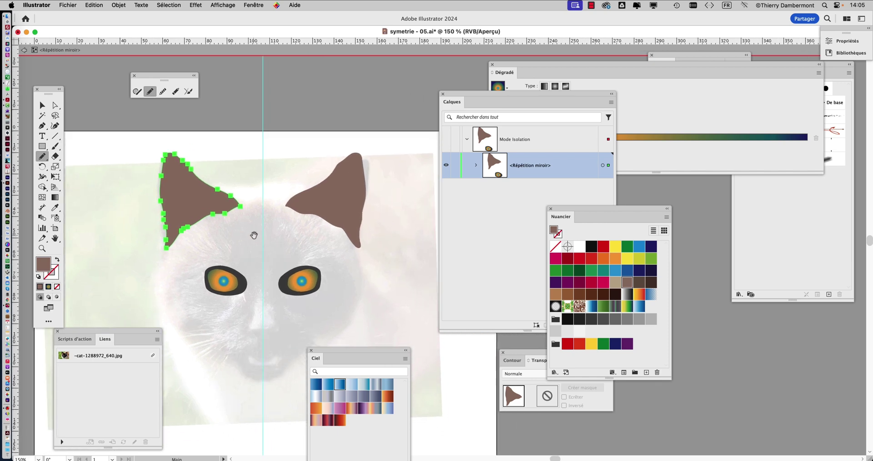
scroll(369, 163, "up", 4)
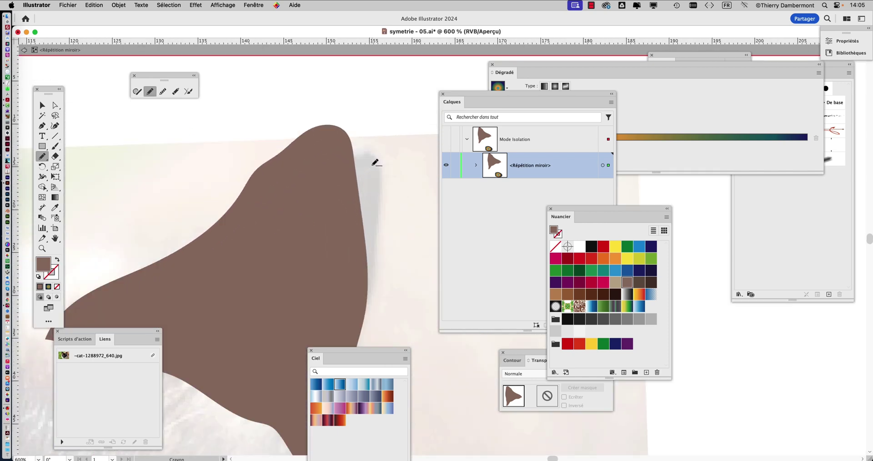
scroll(384, 183, "down", 4)
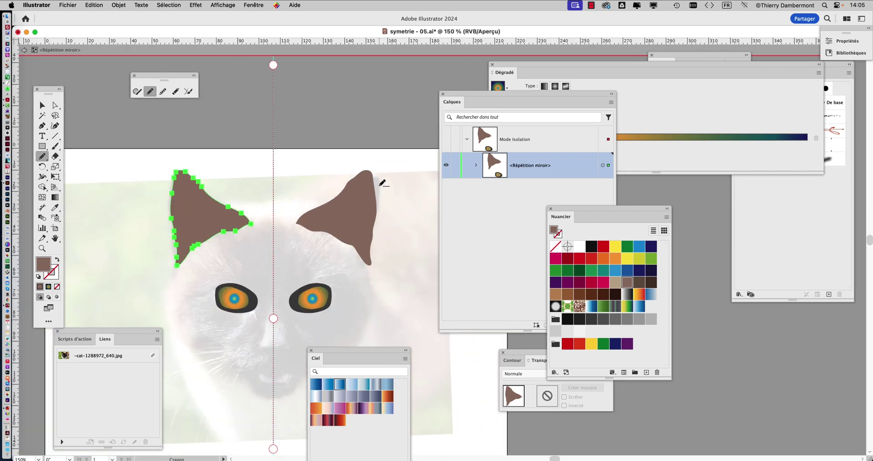
left_click_drag(354, 193, 365, 151)
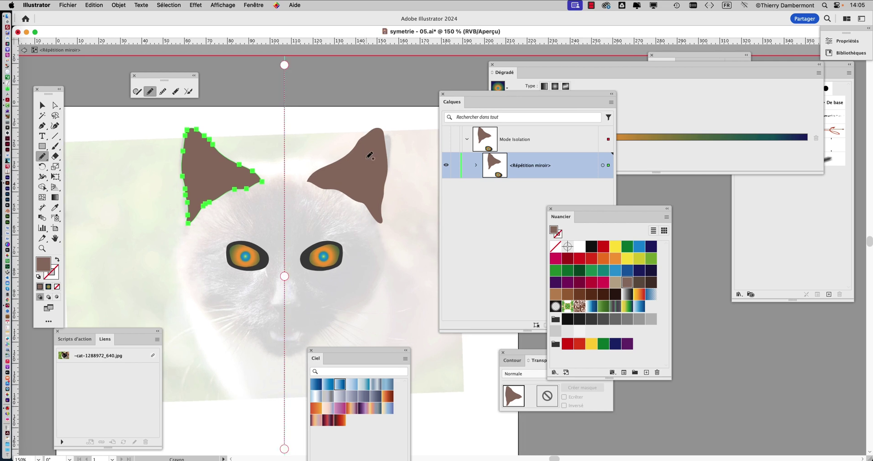
scroll(307, 244, "down", 5)
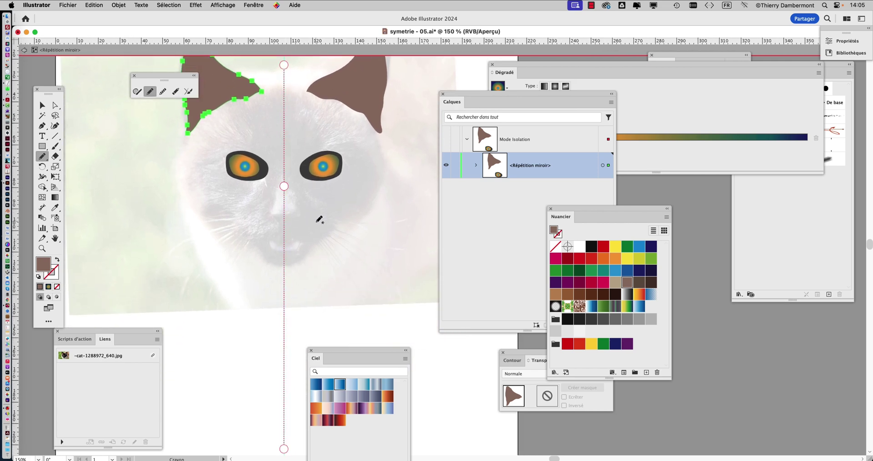
scroll(281, 257, "up", 3)
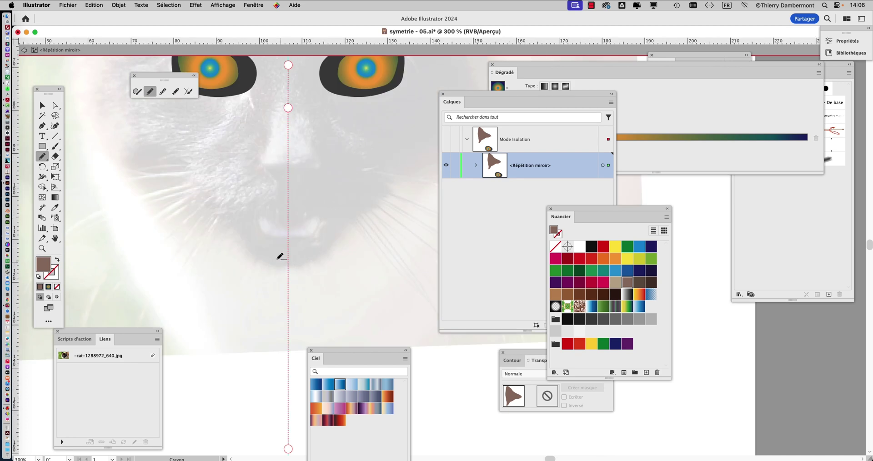
mouse_move(236, 217)
left_mouse_down()
mouse_move(261, 265)
mouse_move(295, 264)
mouse_move(296, 237)
mouse_move(270, 234)
mouse_move(239, 213)
left_mouse_up()
left_click_drag(237, 216, 236, 216)
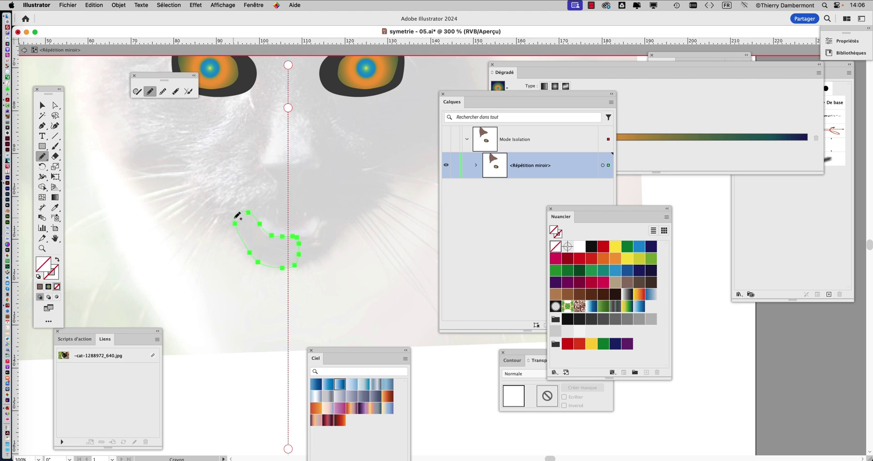
left_click(592, 294)
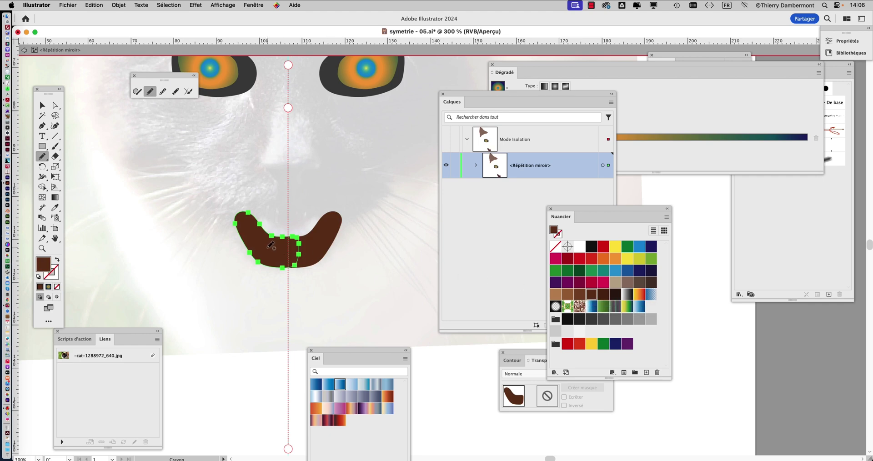
Step: Change the fill of the mouth shape to the dark orange swatch
scroll(270, 244, "up", 2)
scroll(270, 243, "down", 3)
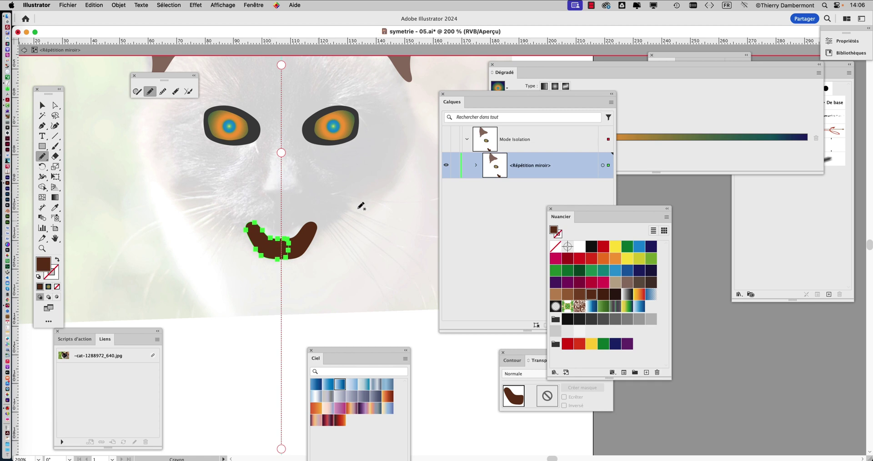
scroll(360, 203, "down", 1)
scroll(296, 239, "up", 2)
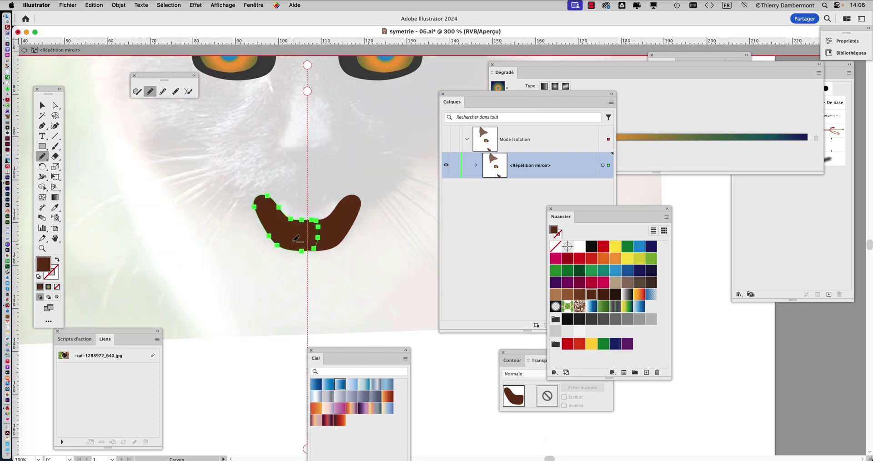
left_click(601, 260)
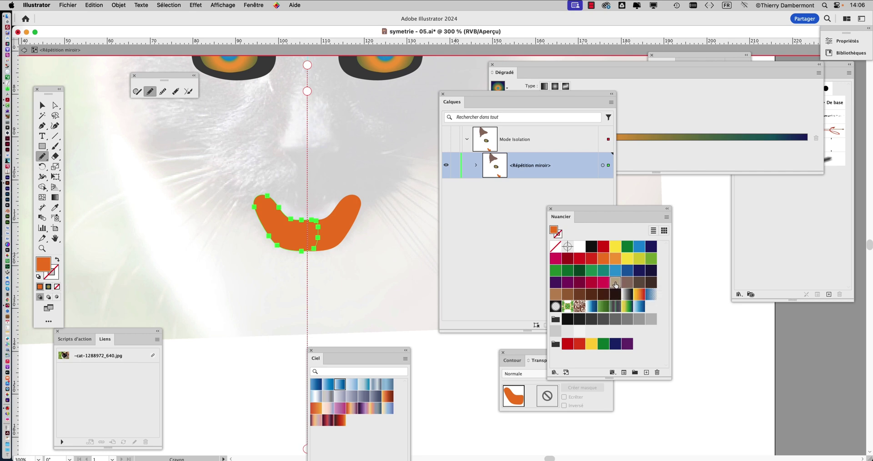
Step: Change the fill of the mouth shape to the light beige-brown swatch and deselect the shape
left_click(613, 284)
scroll(336, 264, "down", 3)
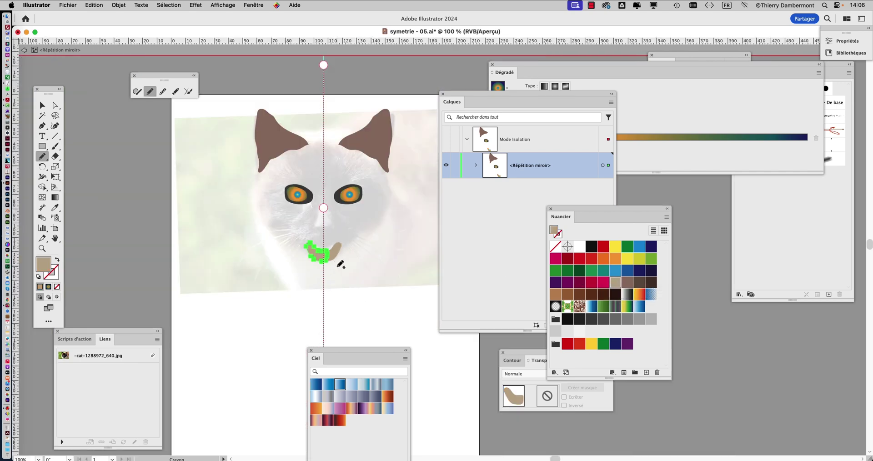
left_click(42, 106)
left_click(250, 261)
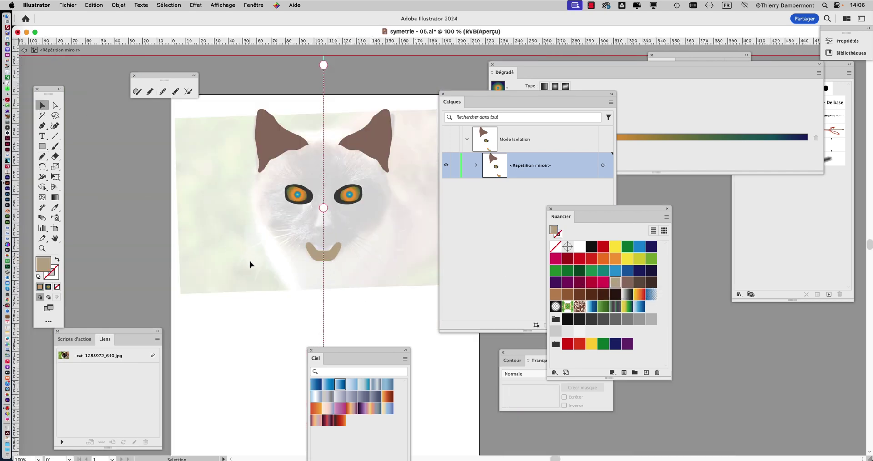
Step: Reshape the original cat ear with Free Distort by shifting its corner points to follow the ear in the photo, then deselect it
mouse_move(264, 139)
left_mouse_down()
mouse_move(253, 135)
mouse_move(276, 141)
left_mouse_up()
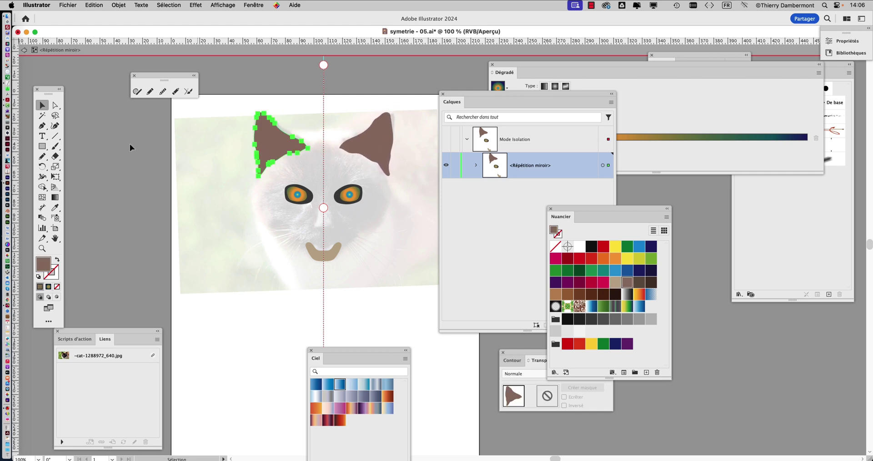
left_click(55, 176)
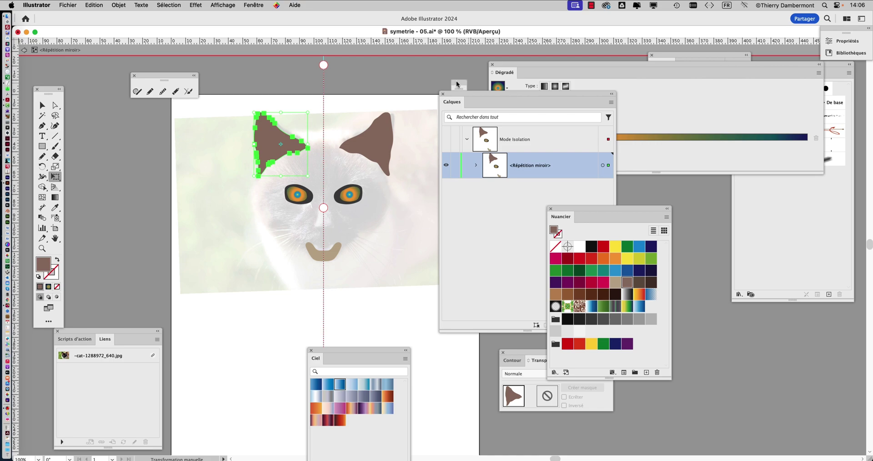
left_click_drag(458, 85, 236, 103)
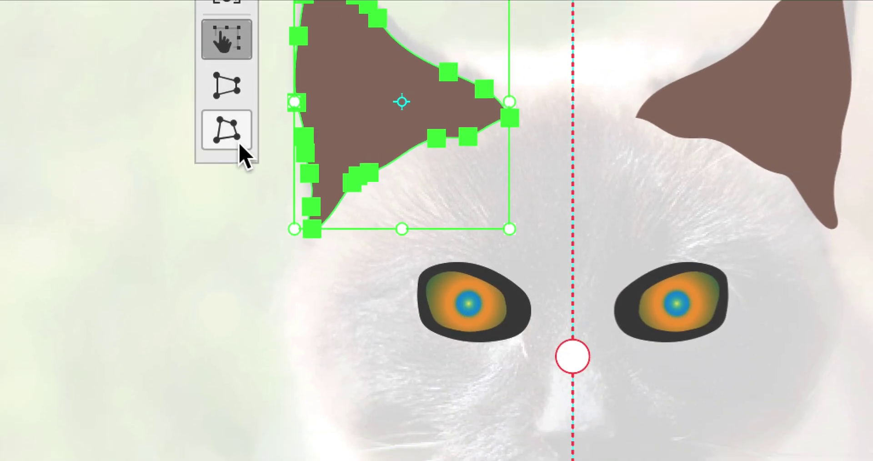
left_click(231, 187)
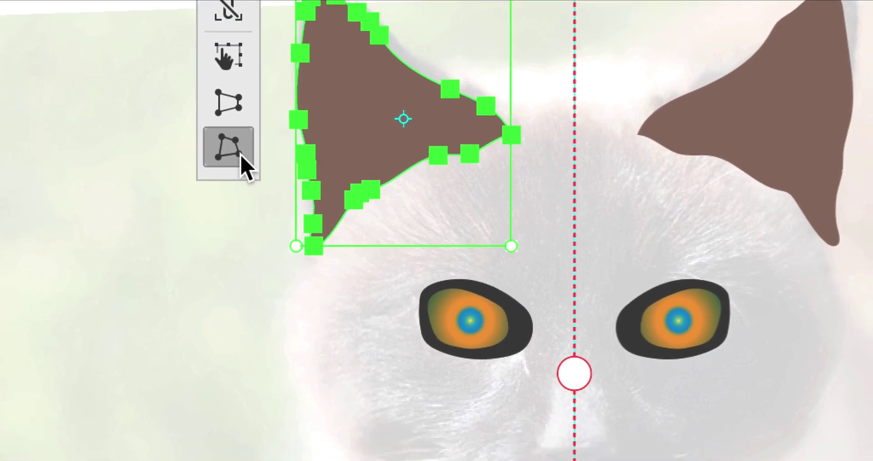
left_click_drag(298, 248, 344, 244)
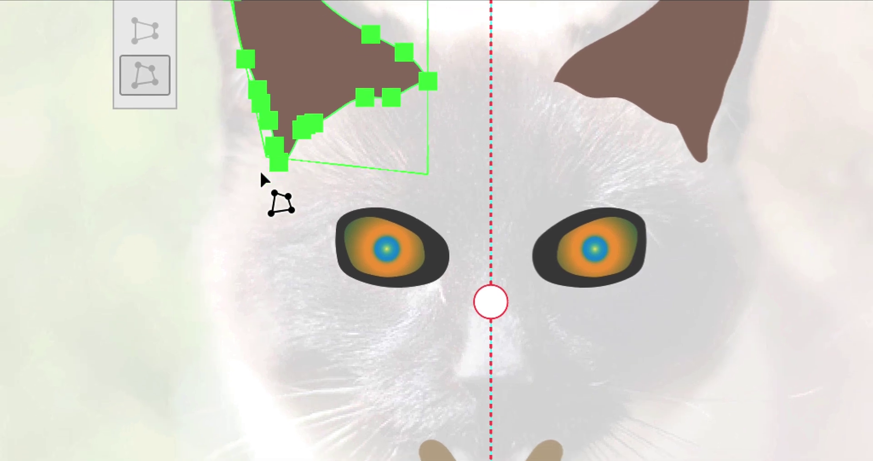
left_click_drag(261, 173, 225, 208)
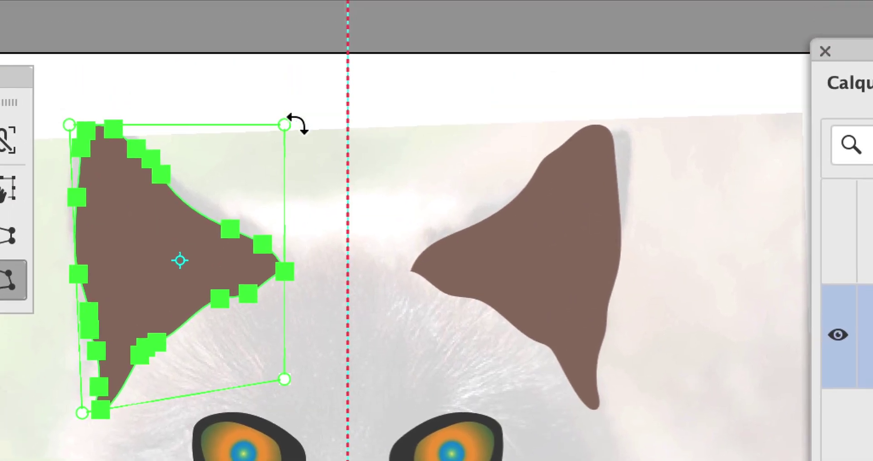
left_click_drag(284, 124, 279, 98)
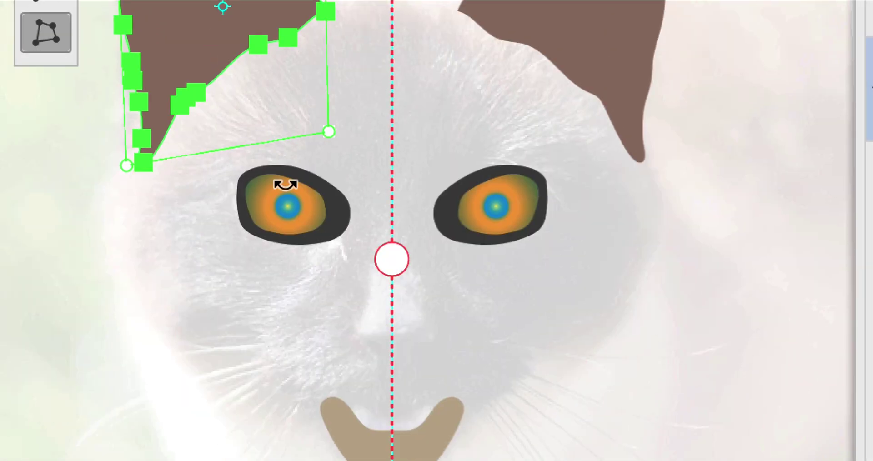
left_click_drag(327, 131, 259, 57)
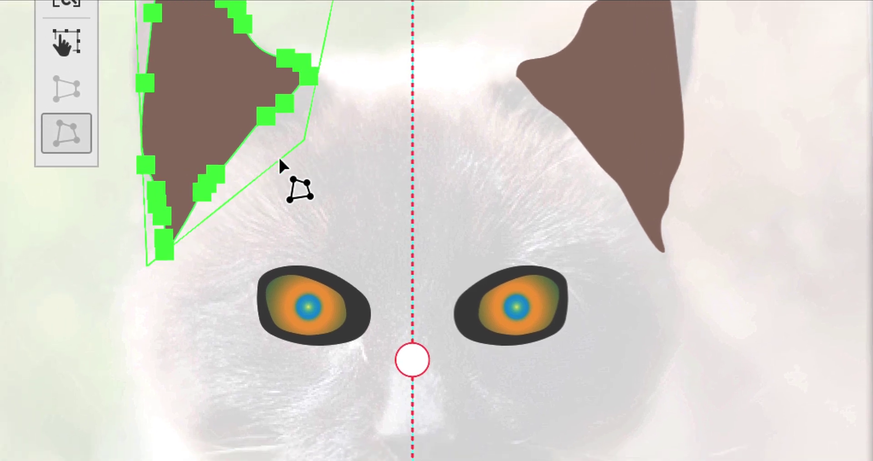
left_click_drag(279, 158, 373, 238)
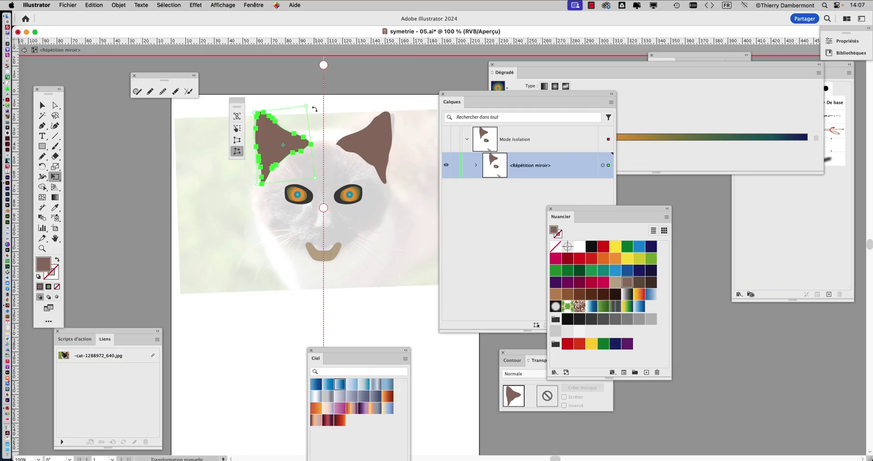
left_click_drag(307, 106, 255, 108)
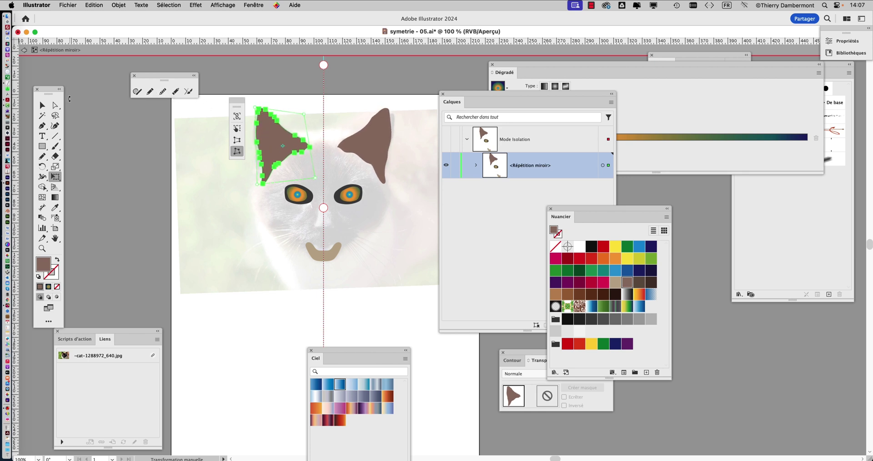
left_click(42, 106)
left_click(181, 162)
Step: Fill the original ear with the orange-to-purple gradient from the Ciel library and move the library clear of the cat
left_click(280, 145)
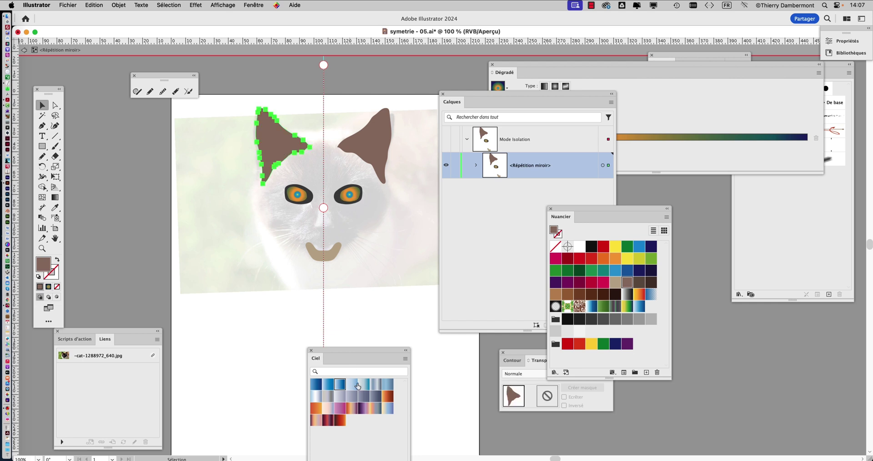
left_click_drag(354, 352, 360, 145)
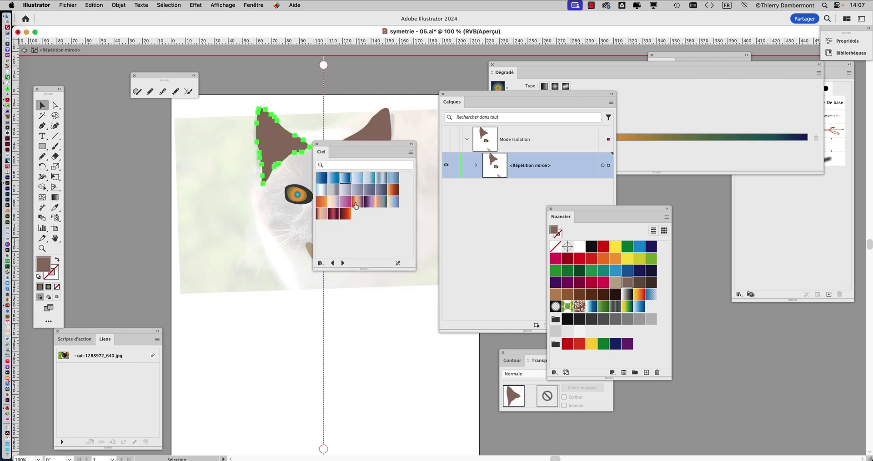
left_click(356, 203)
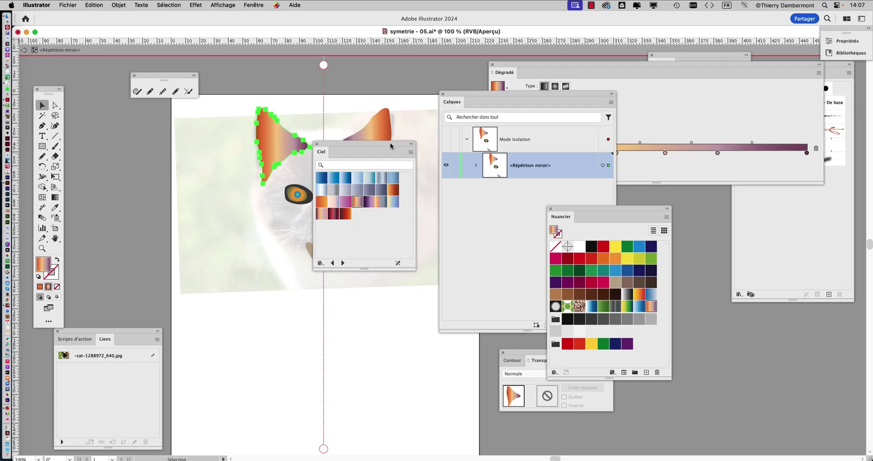
left_click_drag(391, 145, 189, 162)
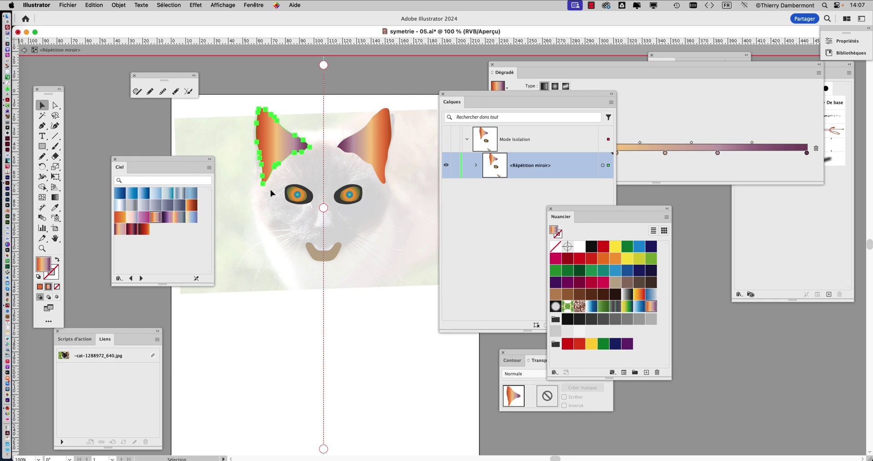
Step: Save the document as symetrie - 06.ai in the symétrie folder, keeping the Illustrator 2020 version and default options
left_click(69, 5)
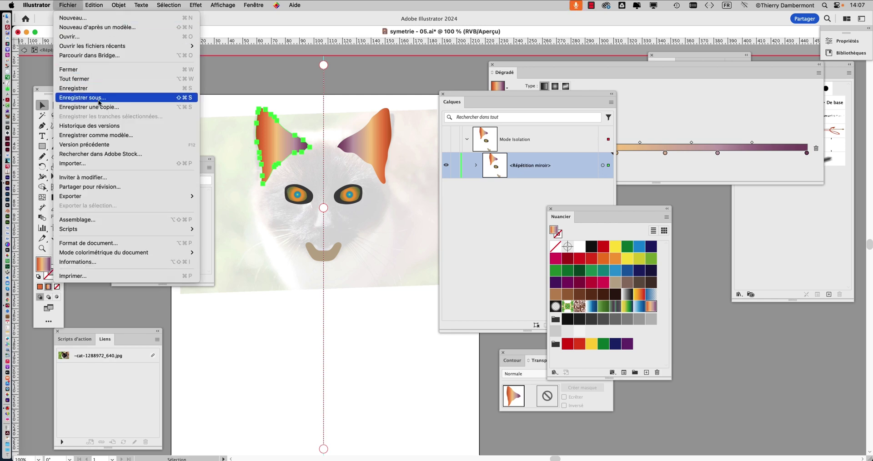
left_click(238, 78)
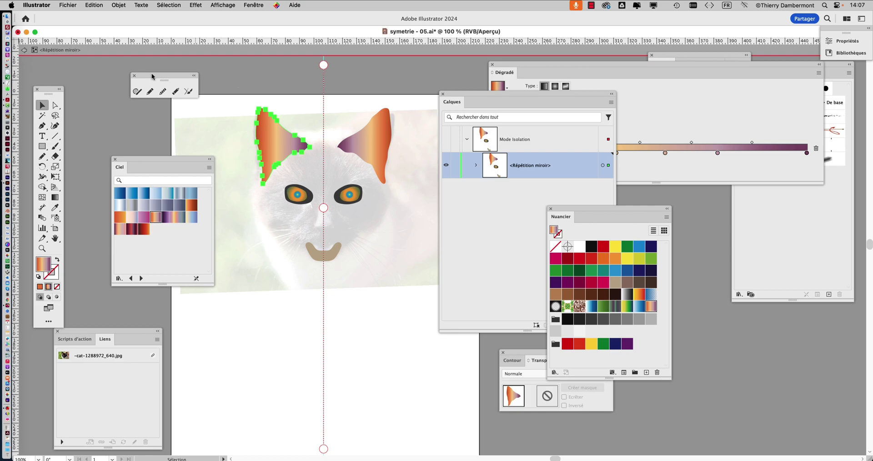
left_click_drag(153, 76, 173, 93)
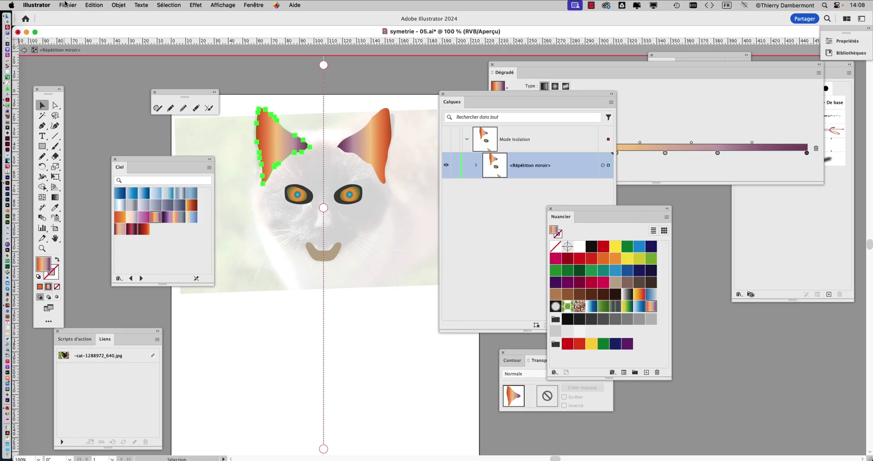
left_click(67, 4)
left_click(67, 5)
left_click(67, 5)
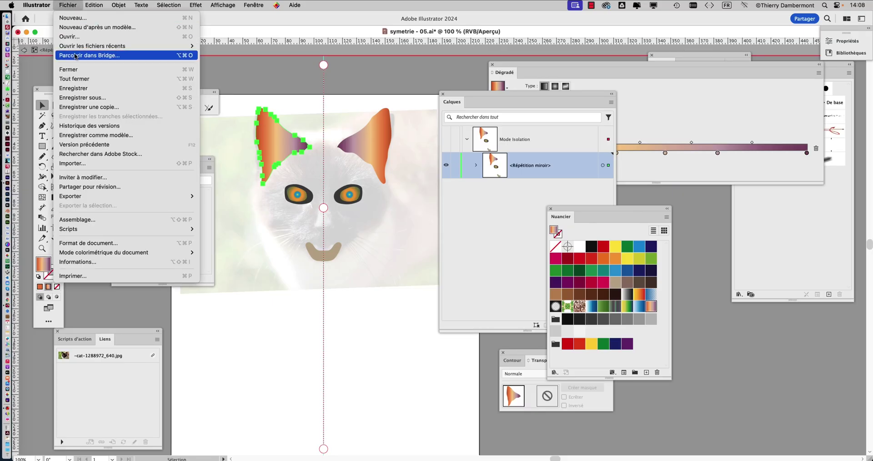
left_click(93, 98)
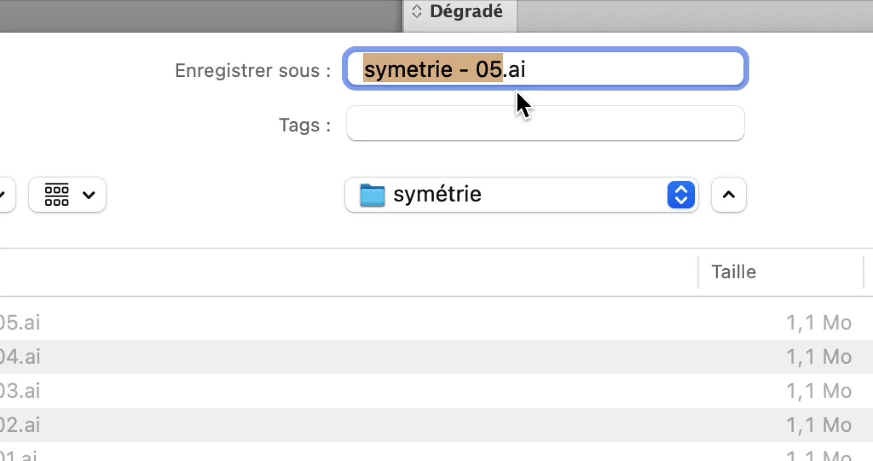
left_click_drag(516, 88, 506, 88)
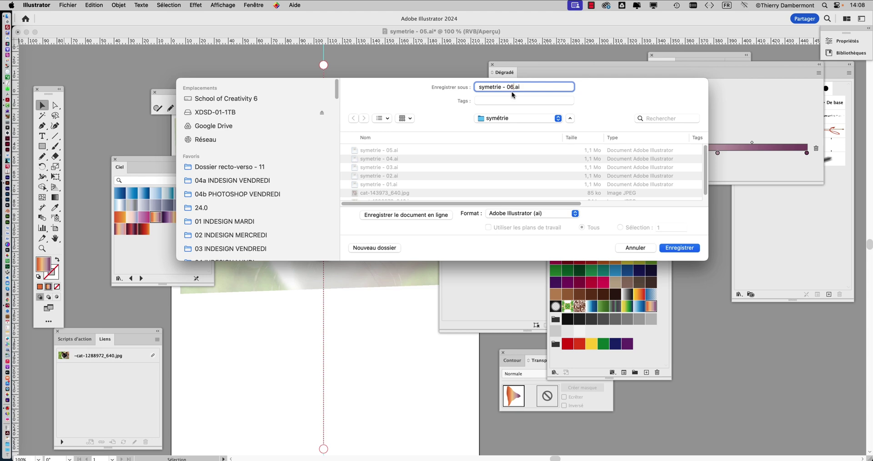
left_click(674, 248)
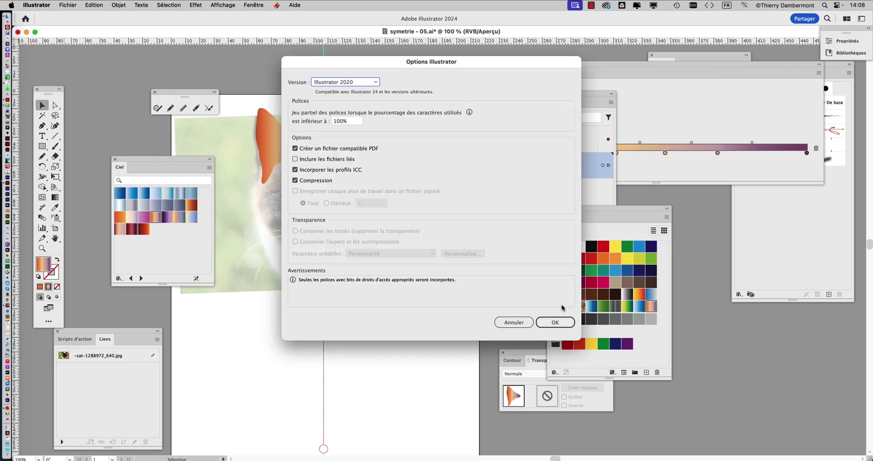
left_click(558, 323)
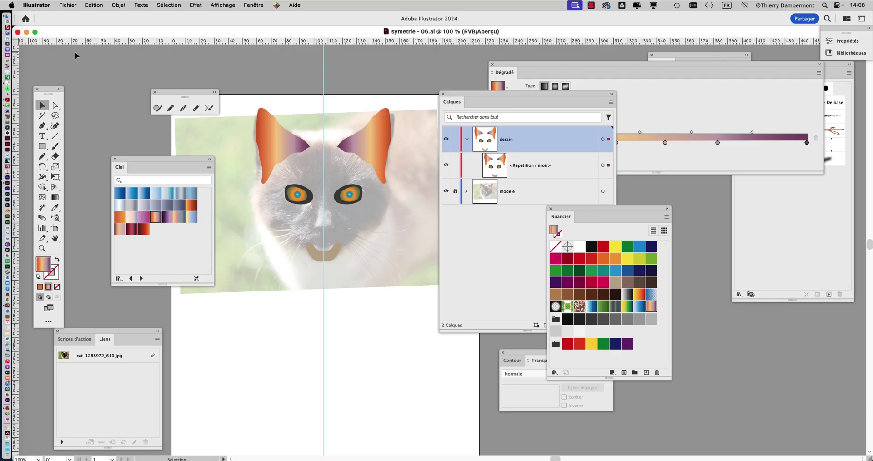
Step: Move the layer list, the Pencil tool group and the Ciel gradient library away from the artwork
left_click_drag(462, 94, 715, 196)
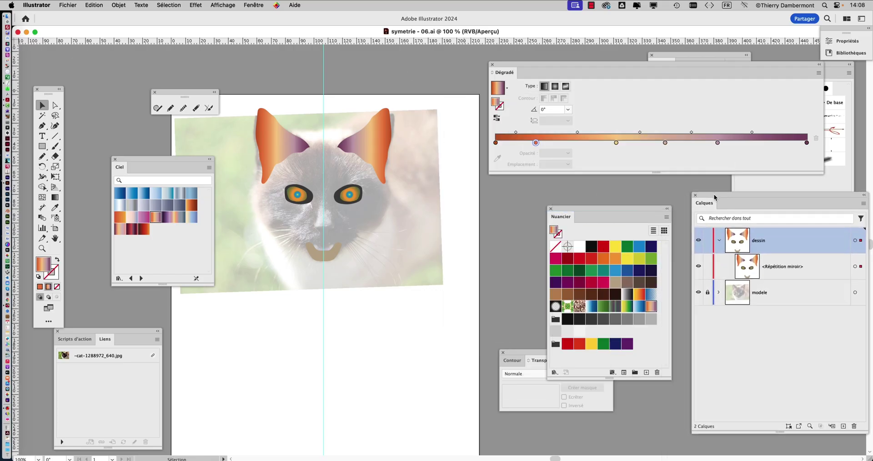
left_click_drag(182, 94, 123, 62)
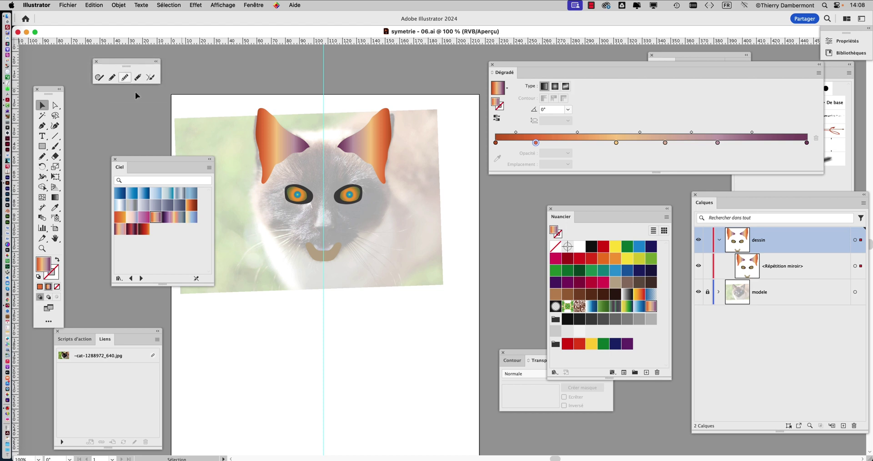
left_click_drag(161, 158, 130, 143)
Step: Select the whole mirror repeat, try moving it as a single object, and undo the move
left_click(339, 219)
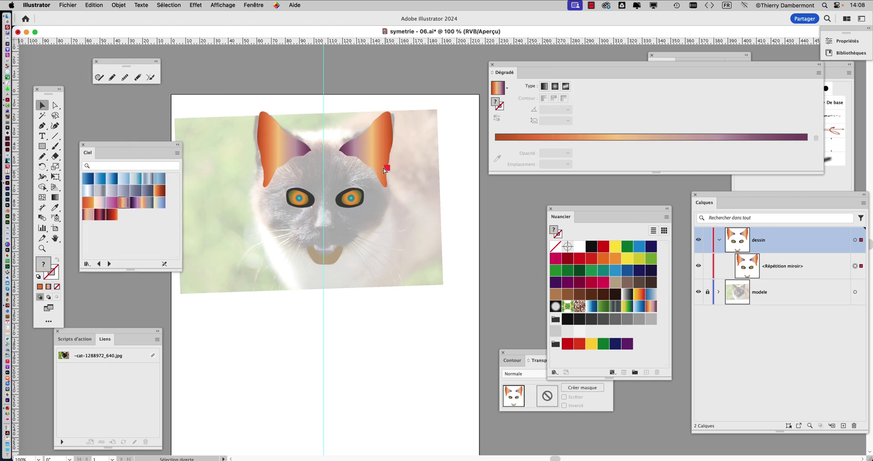
left_click_drag(370, 148, 379, 140)
key("super+z")
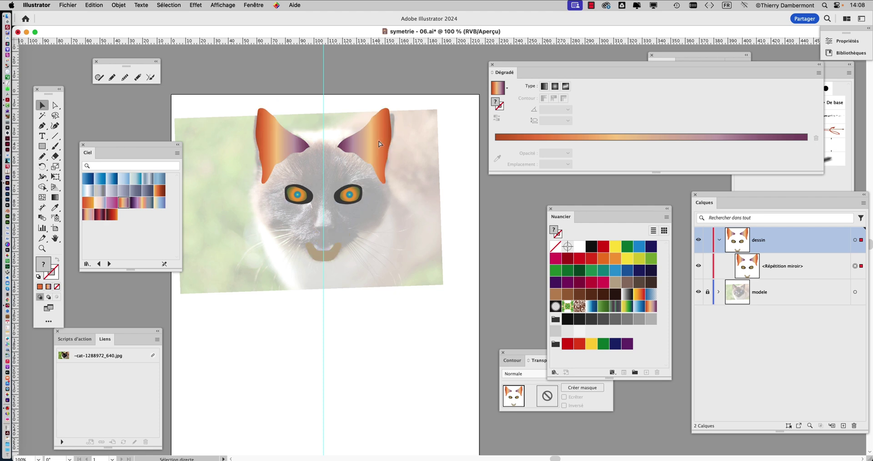
Step: Place a smaller layer list beside the cat, highlight its <Répétition miroir> entry, and move the gradient settings clear of it
left_click_drag(722, 198, 447, 118)
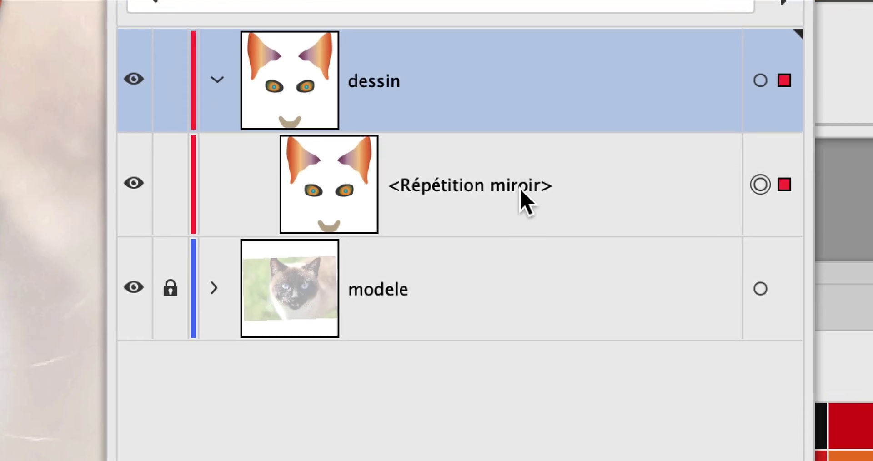
left_click(522, 193)
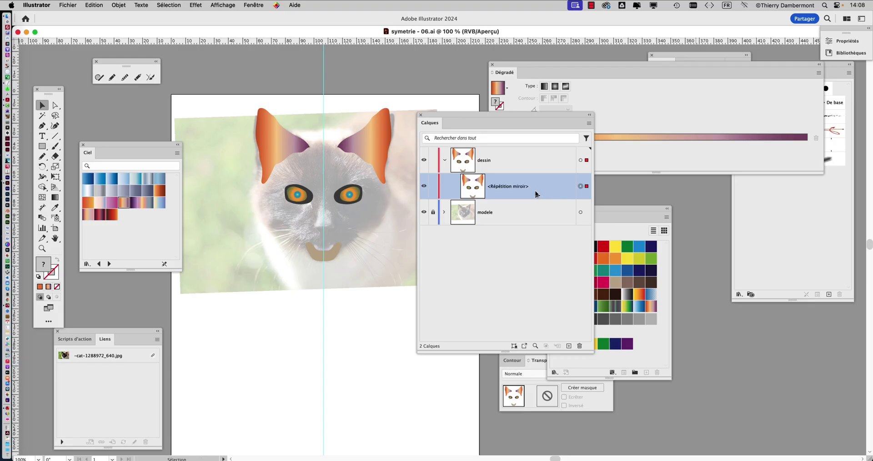
left_click_drag(502, 65, 619, 76)
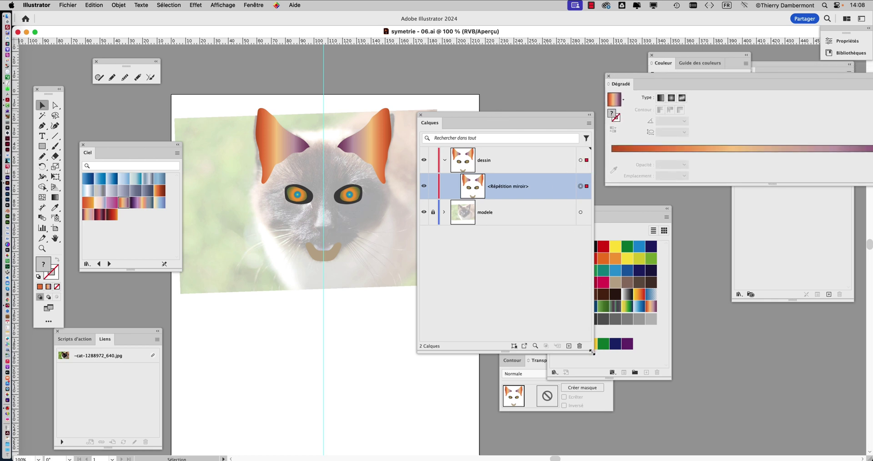
left_click_drag(593, 352, 563, 352)
left_click_drag(496, 115, 503, 60)
Step: Try shifting the mirror repeat, undo the move, and apply another Mirror repeat to the whole cat face
mouse_move(282, 141)
left_mouse_down()
mouse_move(280, 112)
mouse_move(271, 146)
left_mouse_up()
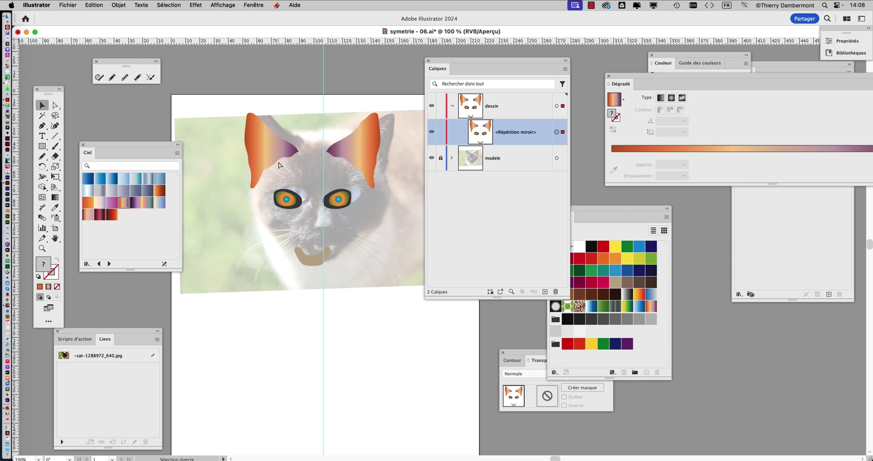
key("super+z")
left_click(118, 5)
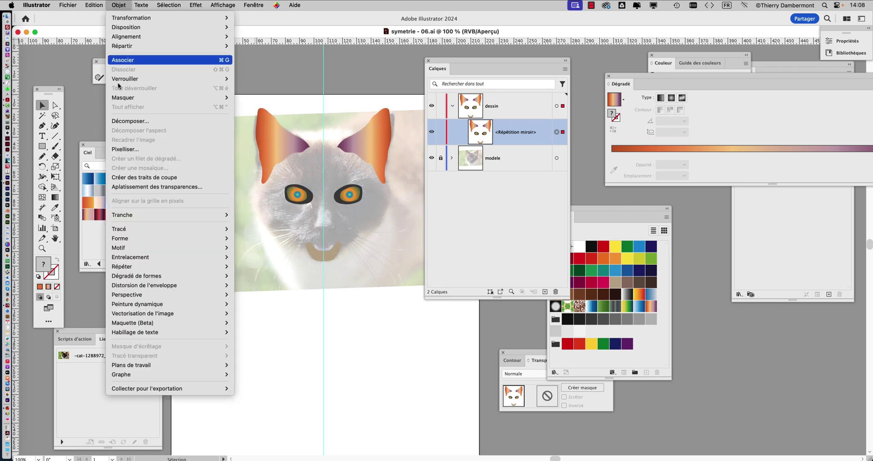
mouse_move(141, 268)
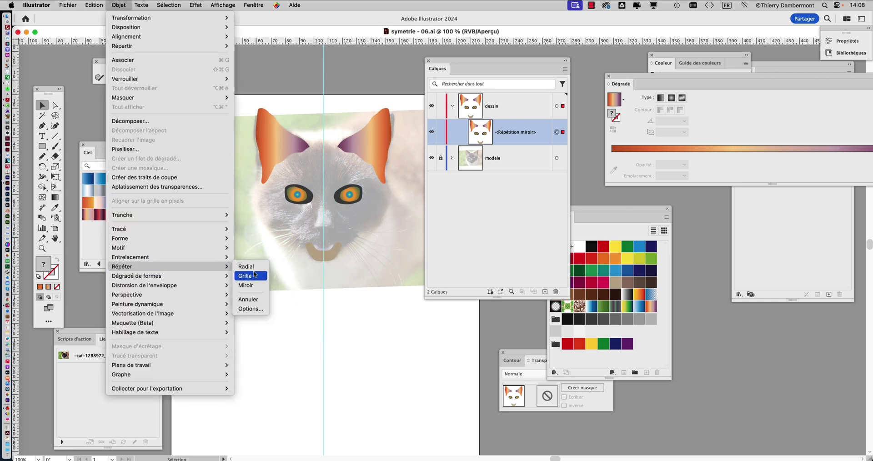
left_click(262, 285)
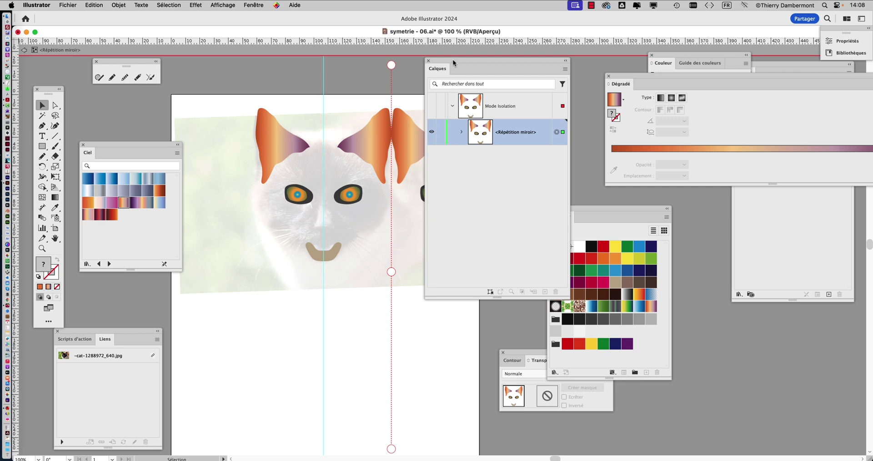
Step: Move the layer list nearer the cat, expand the doubled mirror repeat to reveal its nested repeat, and leave isolation mode
left_click_drag(454, 62, 381, 43)
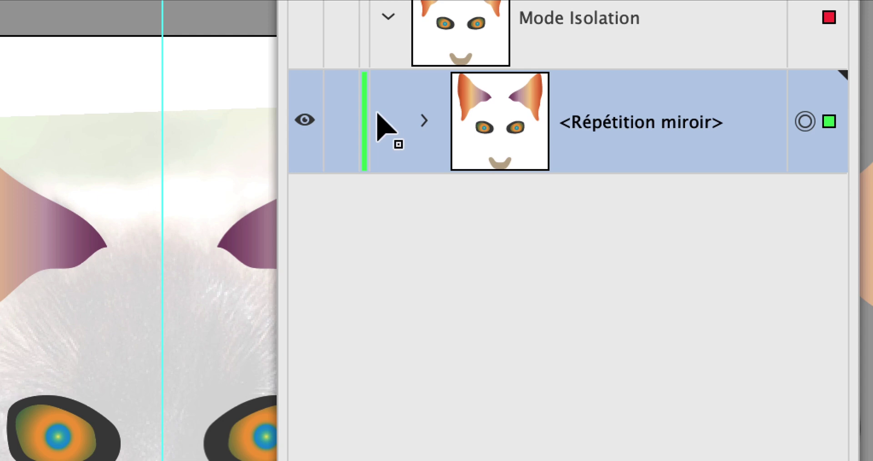
left_click(383, 118)
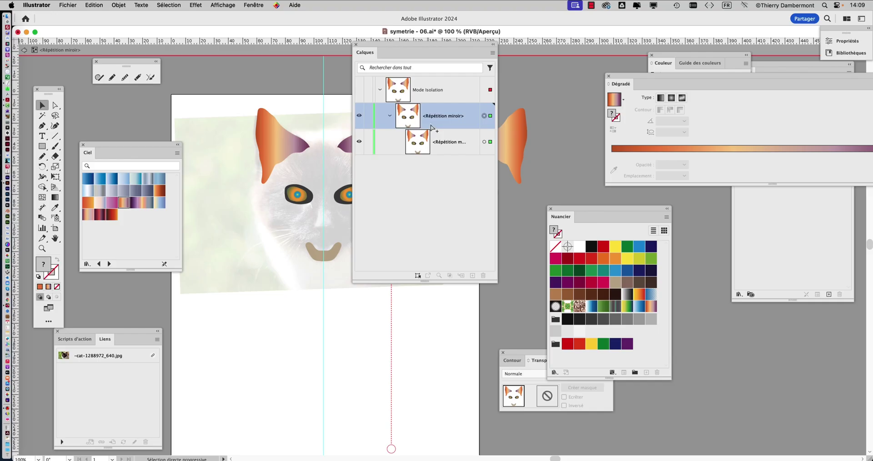
left_click(24, 51)
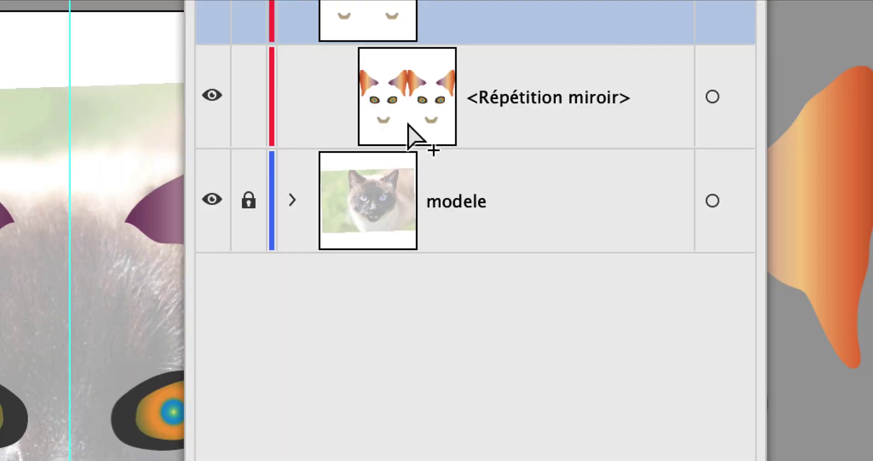
Step: Undo the second mirror repeat, highlight the remaining <Répétition miroir> entry, and move the layer list off the cat's face
key("super+z")
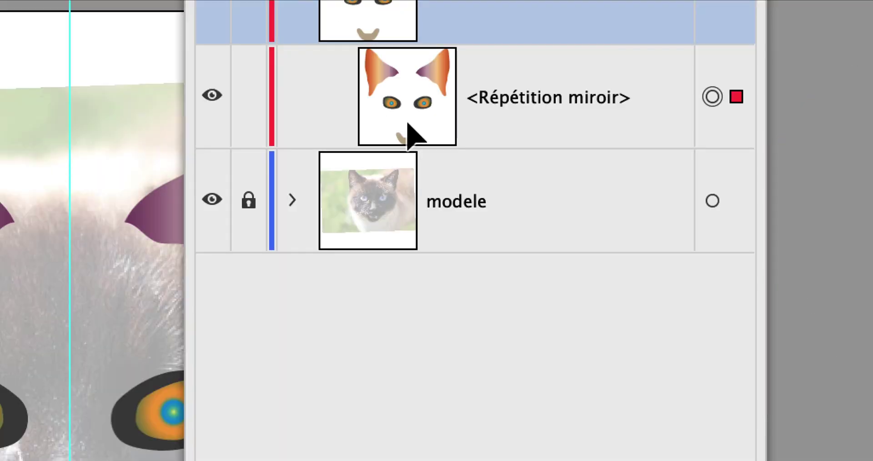
left_click(408, 126)
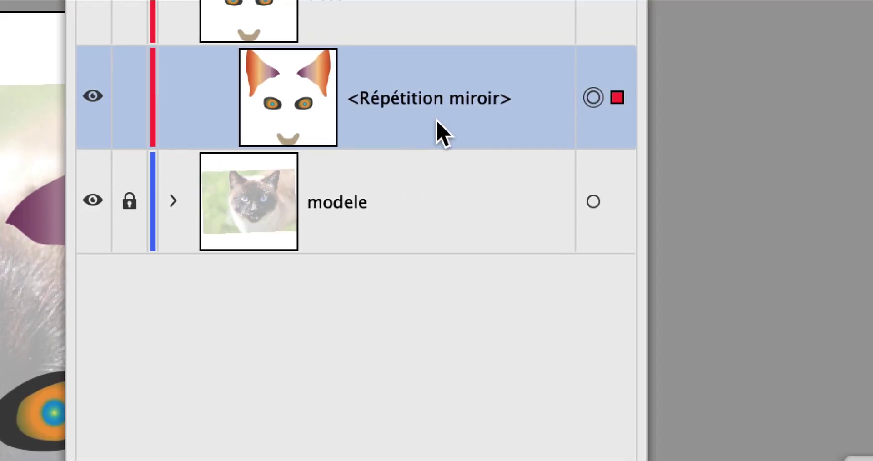
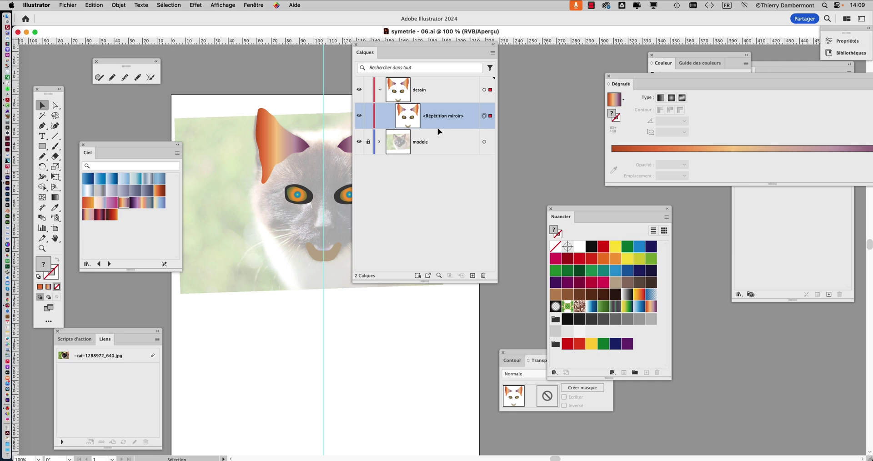
left_click_drag(383, 45, 488, 54)
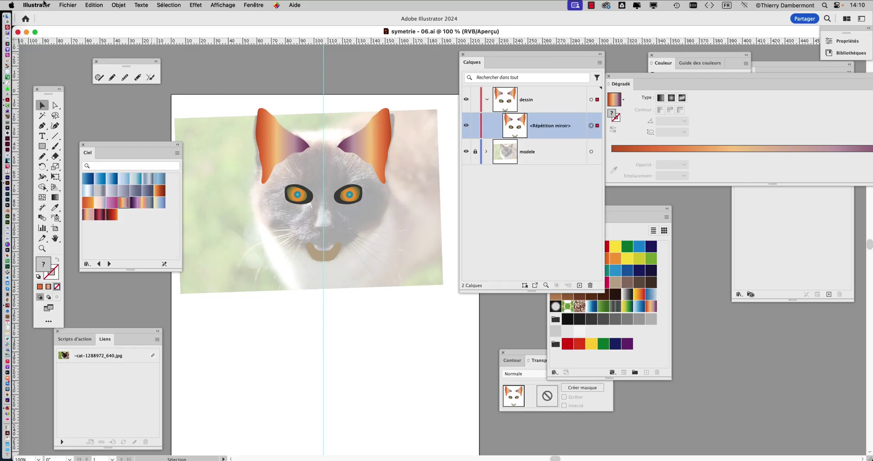
Step: Examine the general preferences, including the option for isolating objects, and close them without making changes
left_click(36, 5)
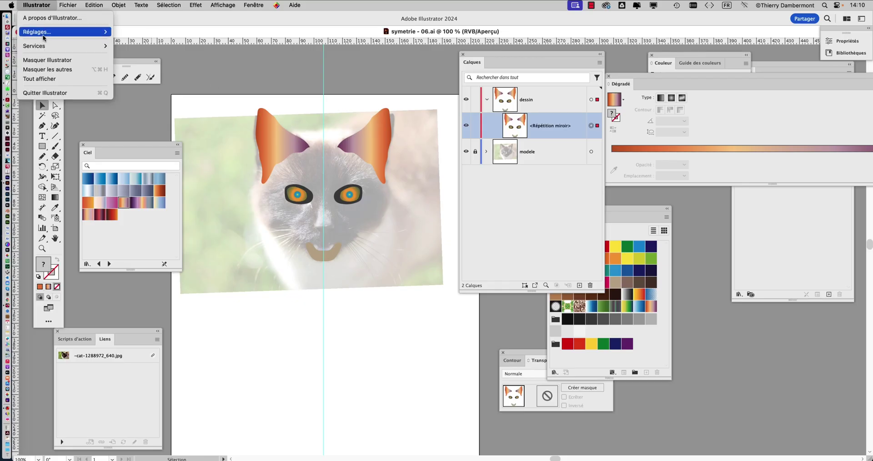
mouse_move(91, 32)
left_click(147, 33)
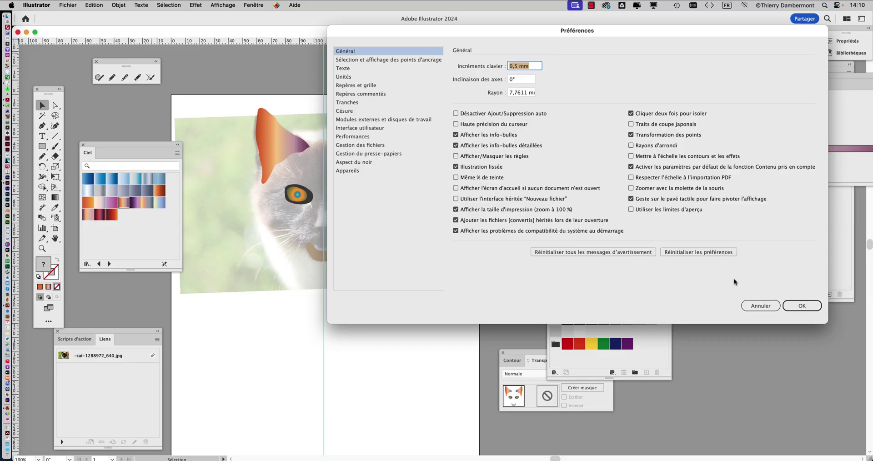
left_click(761, 306)
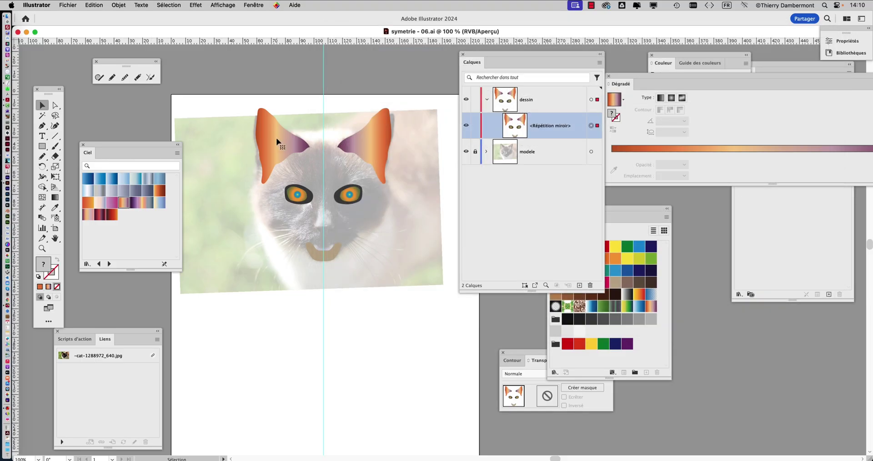
Step: Isolate the mirror repeat, shift the original ear slightly outward from the symmetry axis, and leave isolation mode
double_click(276, 141)
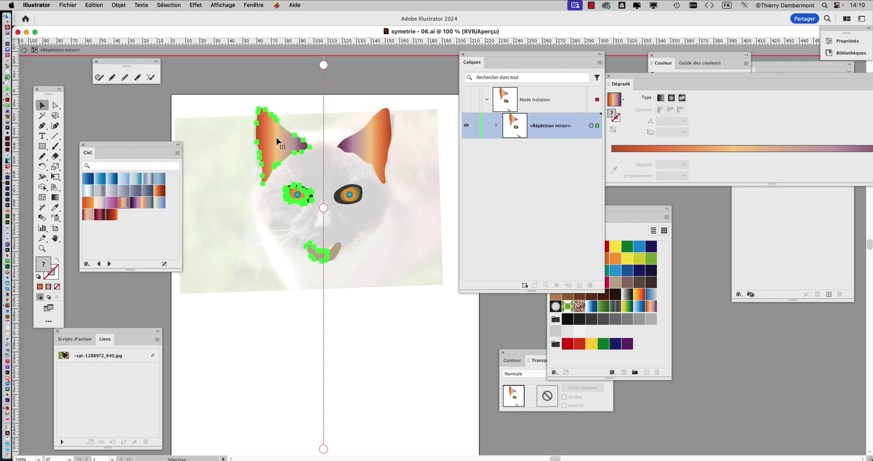
left_click(296, 115)
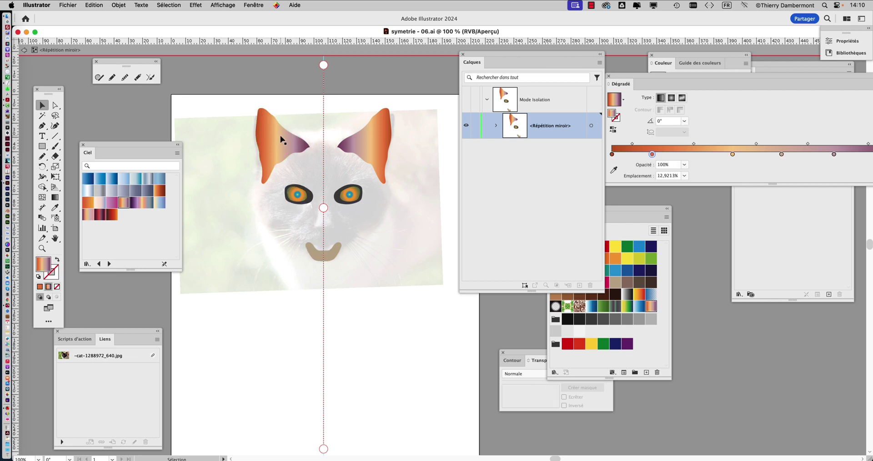
mouse_move(281, 137)
left_mouse_down()
mouse_move(255, 137)
mouse_move(258, 110)
mouse_move(283, 143)
left_mouse_up()
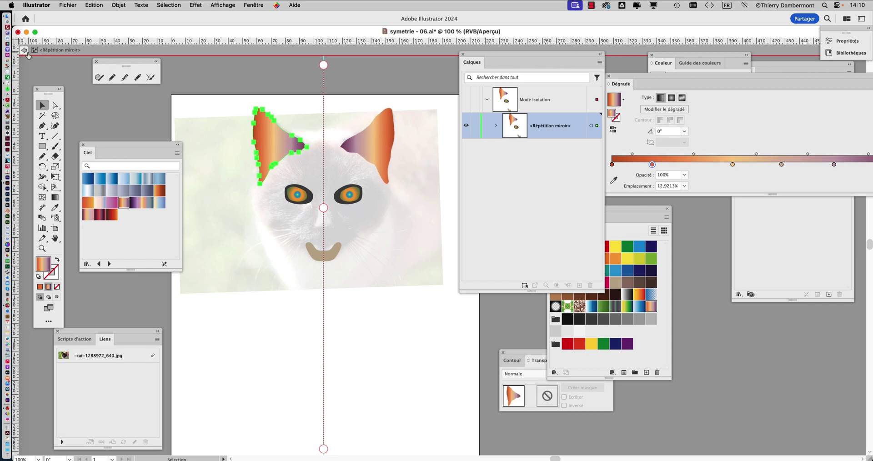
left_click(25, 50)
left_click(24, 53)
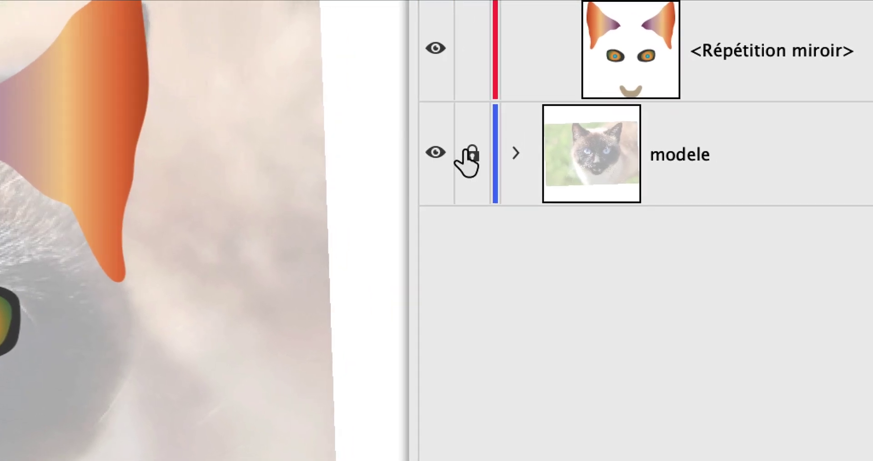
Step: Unlock and expand the modele layer, target its linked cat photo, and raise the photo's opacity to 60%
left_click(616, 152)
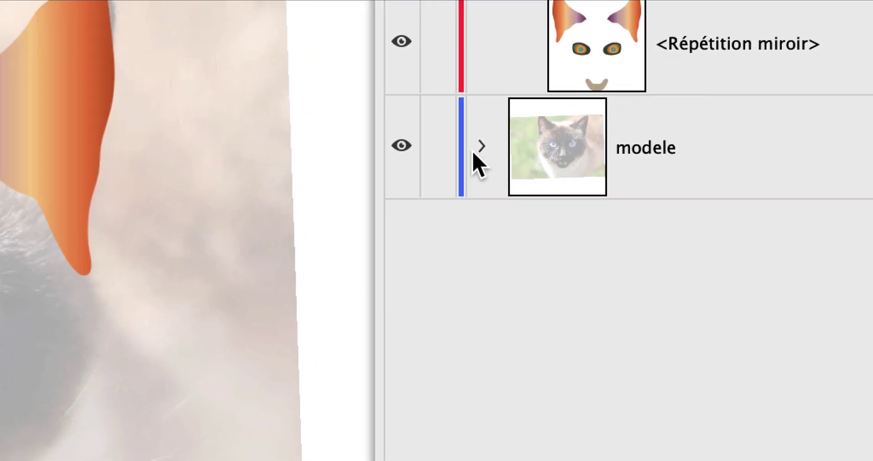
left_click(474, 146)
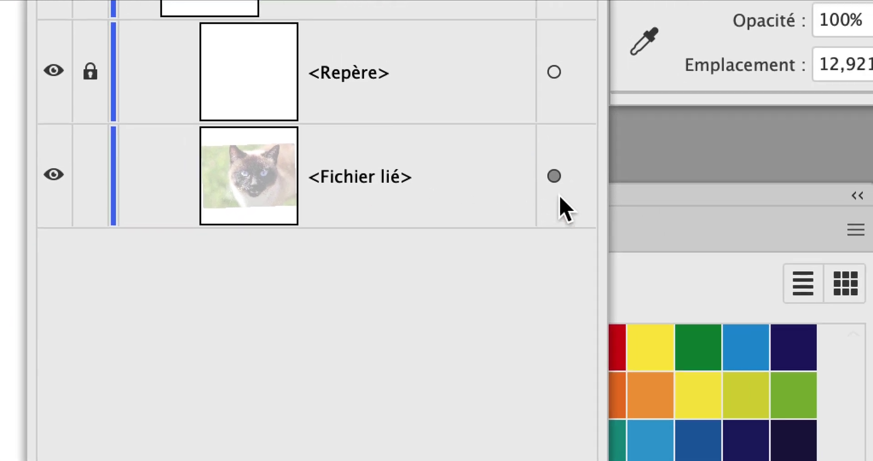
left_click(556, 191)
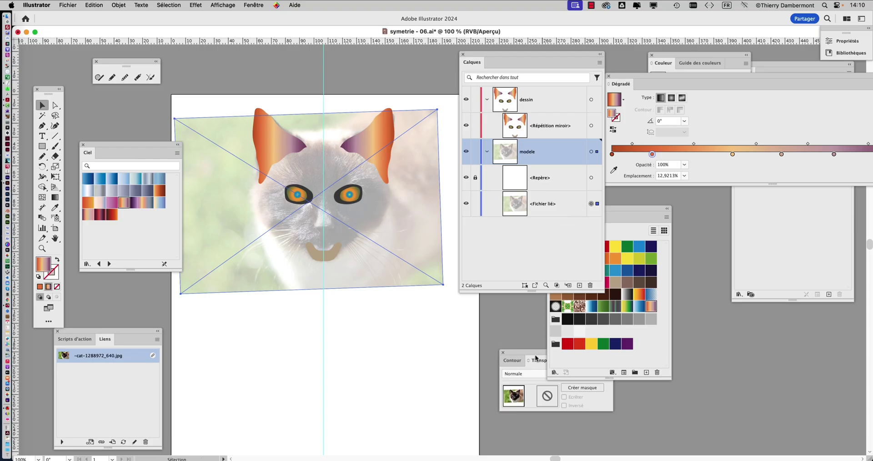
left_click(529, 358)
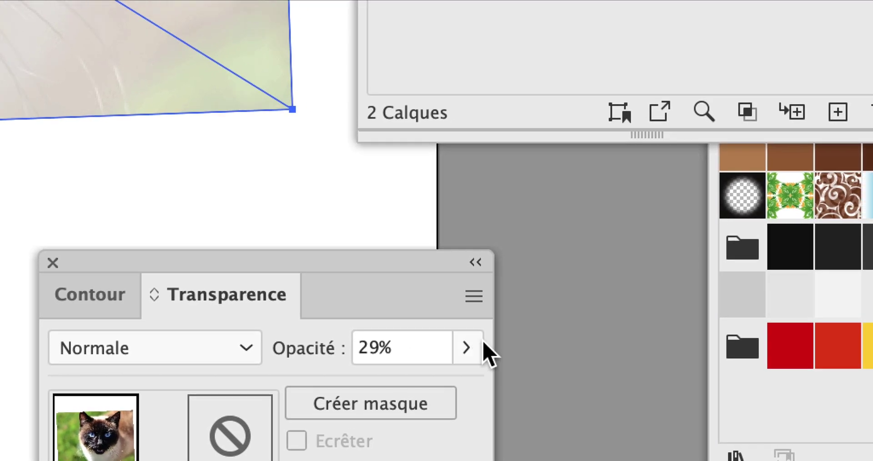
left_click(592, 355)
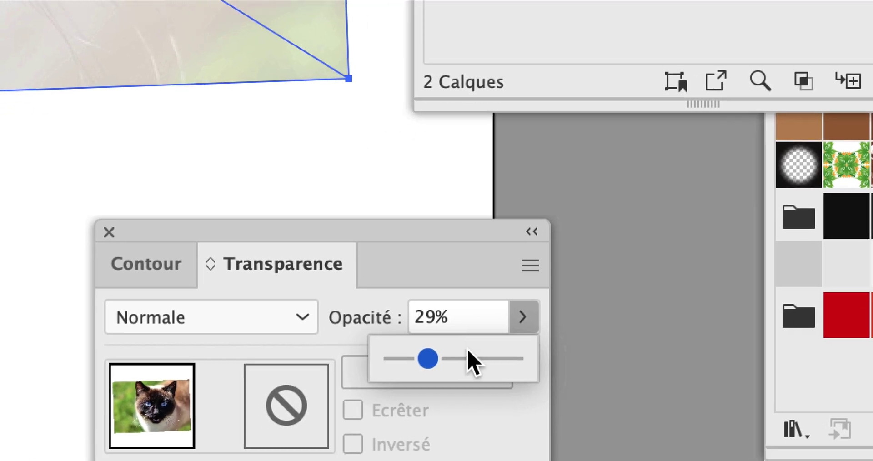
left_click(468, 355)
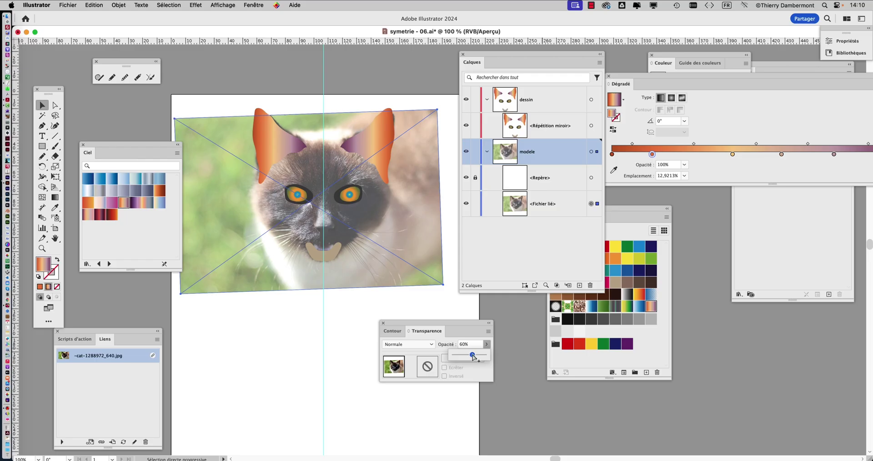
Step: Deselect the cat photo, then lock and collapse the modele layer
left_click(396, 308)
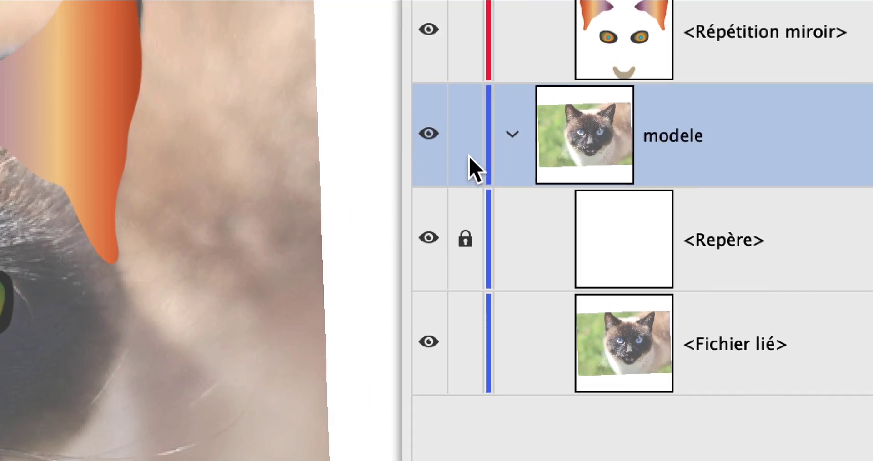
left_click(574, 127)
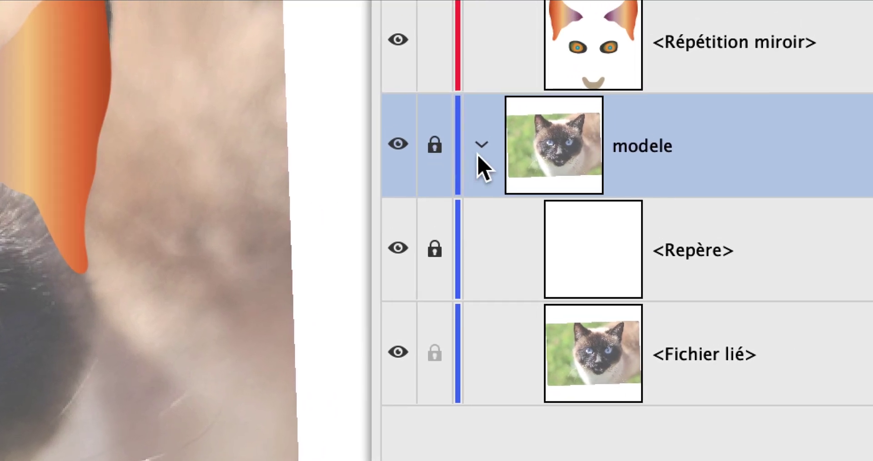
left_click(621, 126)
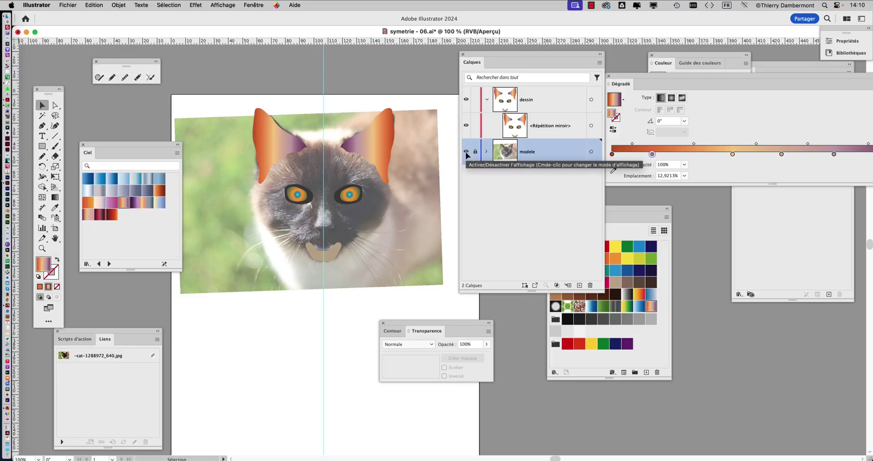
Step: Isolate the mirror repeat again, place the layer list beside the cat, and toggle the repeat between outline and preview display
double_click(275, 155)
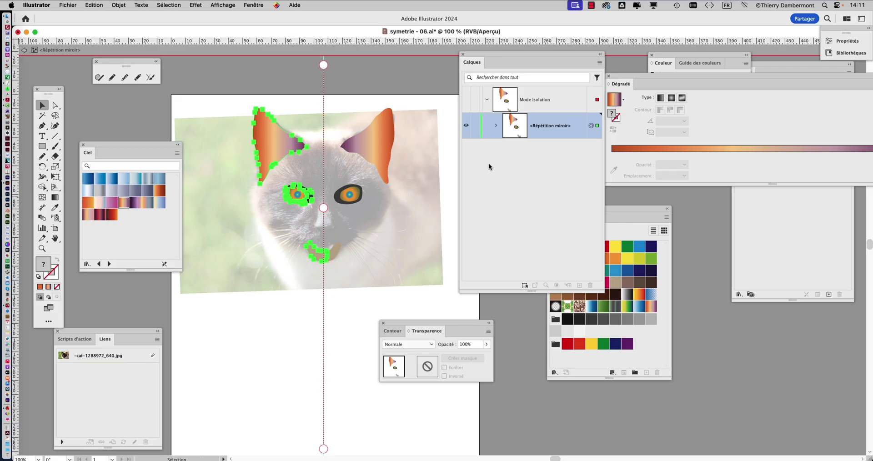
left_click_drag(492, 55, 444, 117)
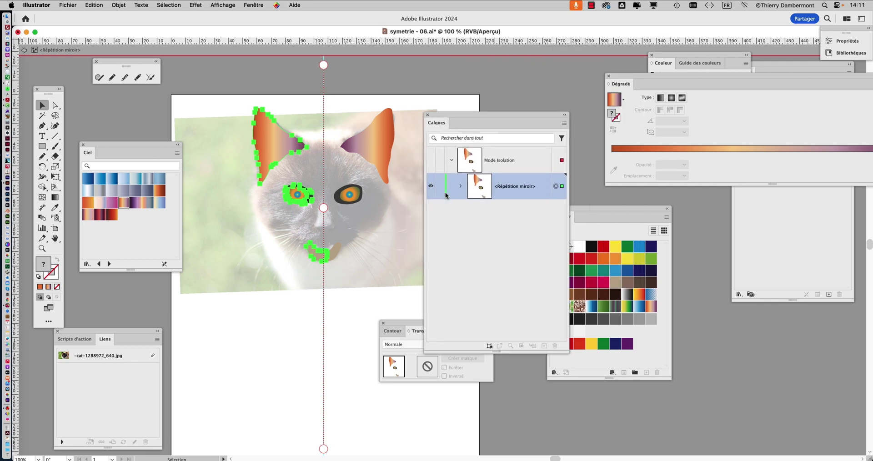
left_click(431, 186, "super")
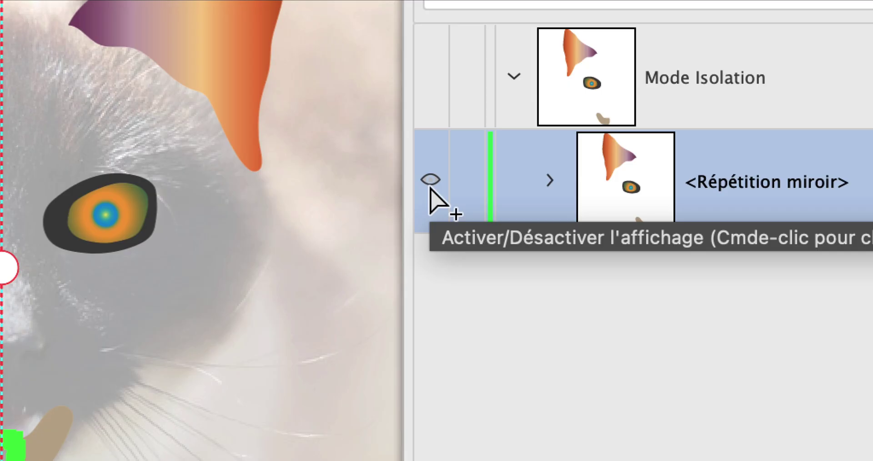
left_click(431, 187, "super")
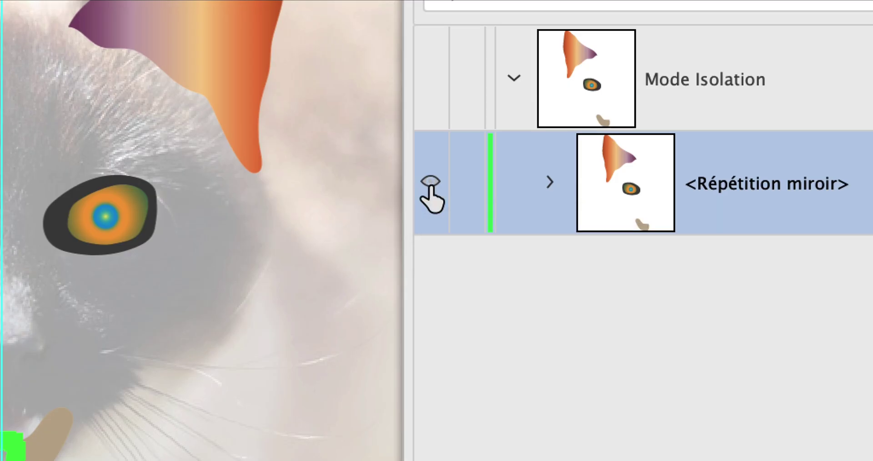
left_click(431, 186, "super")
left_click(431, 187, "super")
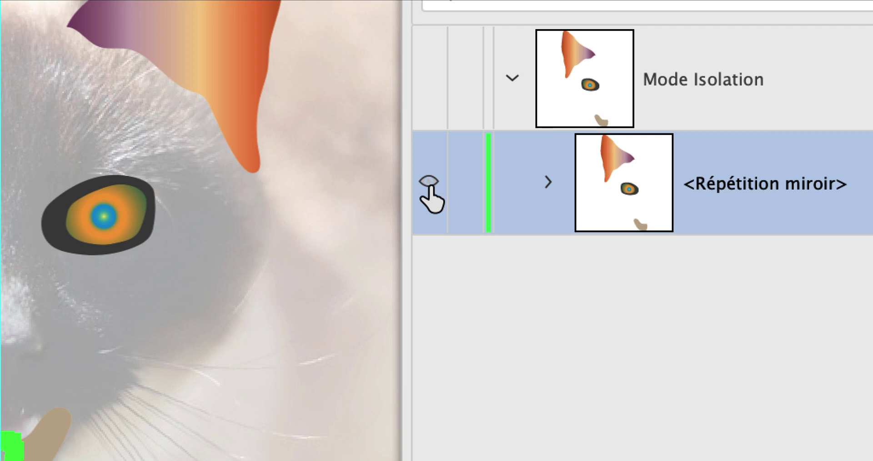
left_click(432, 187, "super")
left_click(431, 187, "super")
left_click(432, 187, "super")
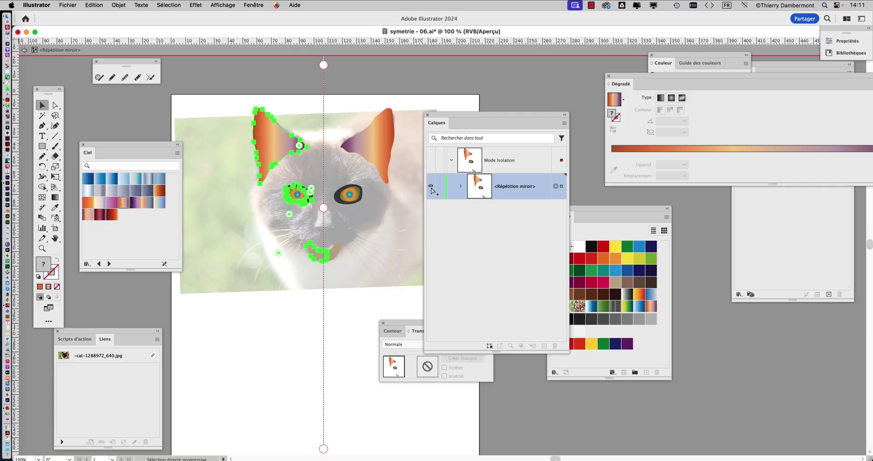
Step: Switch the whole document to outline view and back, and display only the mirror repeat in outline over the photo
key("super+y")
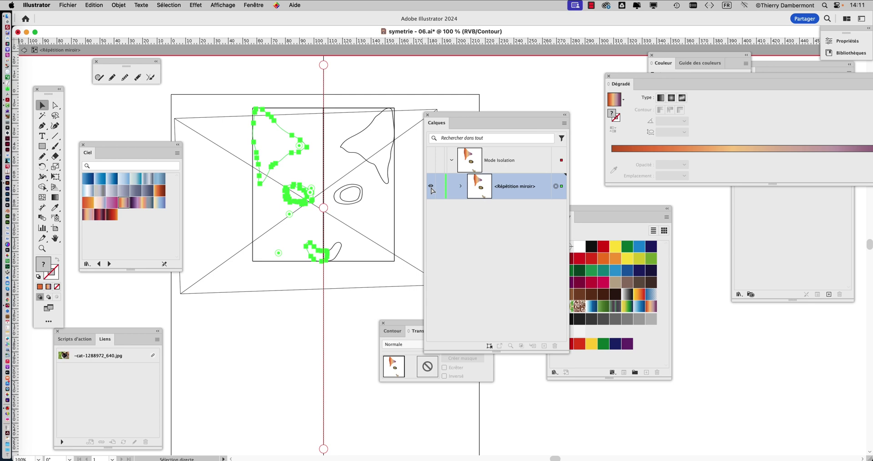
key("super+y")
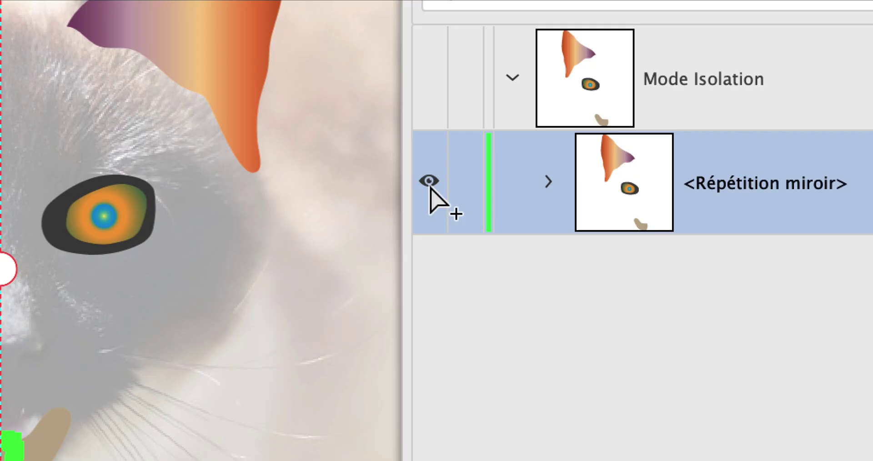
left_click(429, 183, "super")
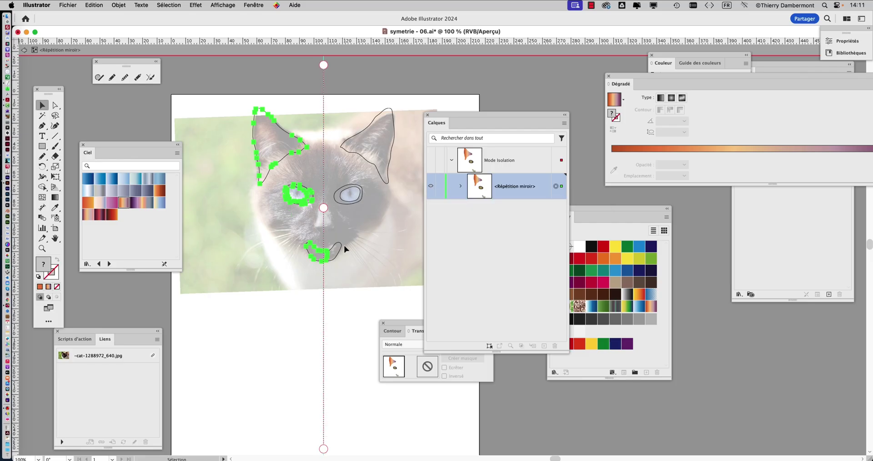
Step: Draw a closed muzzle shape above the mouth with the Pencil, extending it slightly past the symmetry axis
scroll(345, 246, "up", 3)
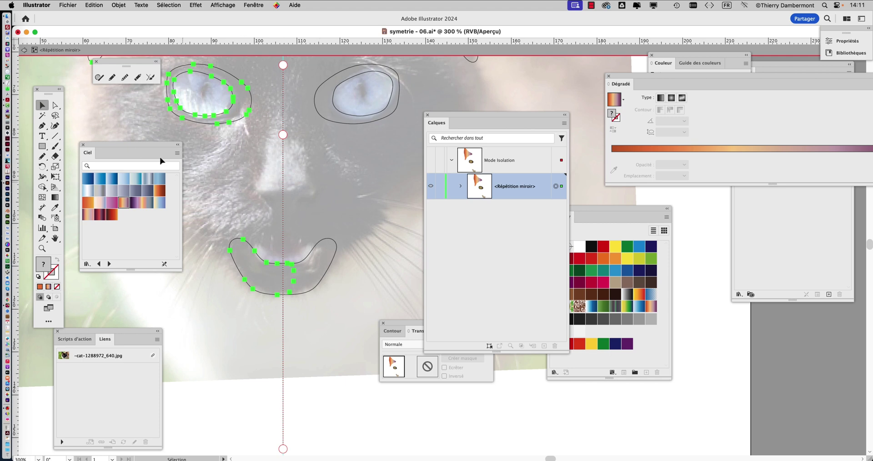
left_click(43, 156)
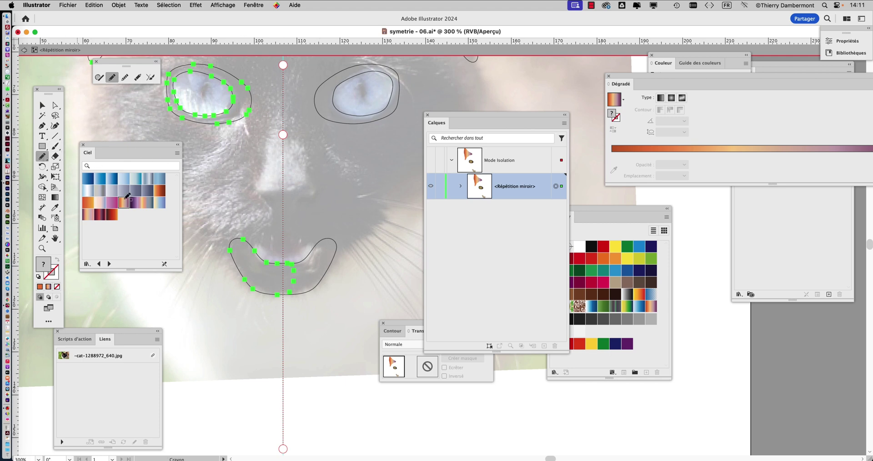
mouse_move(198, 232)
left_mouse_down()
mouse_move(215, 246)
mouse_move(285, 249)
mouse_move(287, 220)
mouse_move(270, 209)
mouse_move(199, 226)
left_mouse_up()
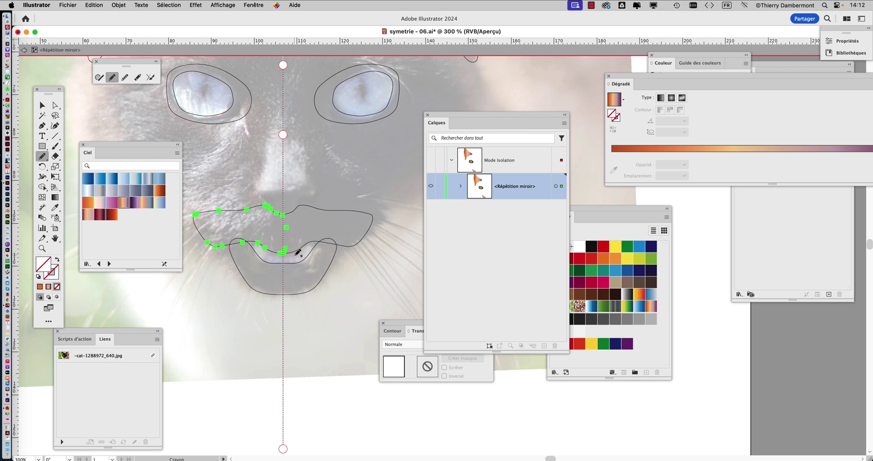
Step: Draw a closed nose shape and a large closed cheek shape around the left eye with the Pencil, following the photo
scroll(387, 242, "left", 3)
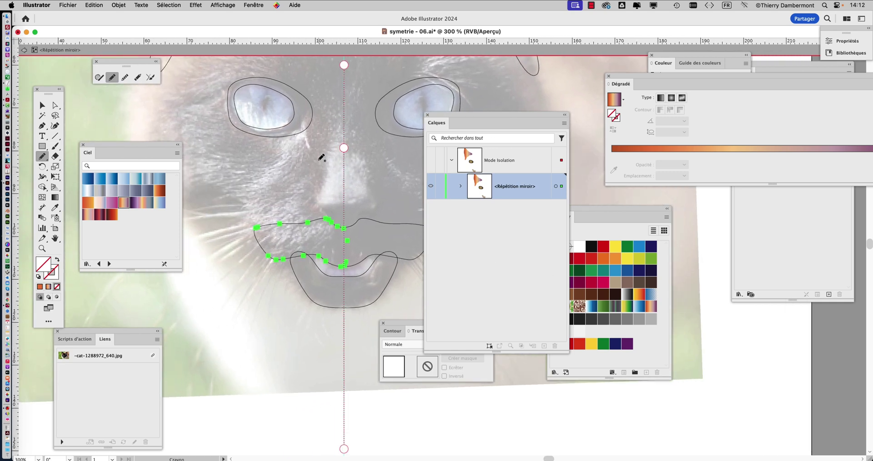
mouse_move(347, 124)
left_mouse_down()
mouse_move(315, 203)
mouse_move(341, 221)
mouse_move(351, 142)
left_mouse_up()
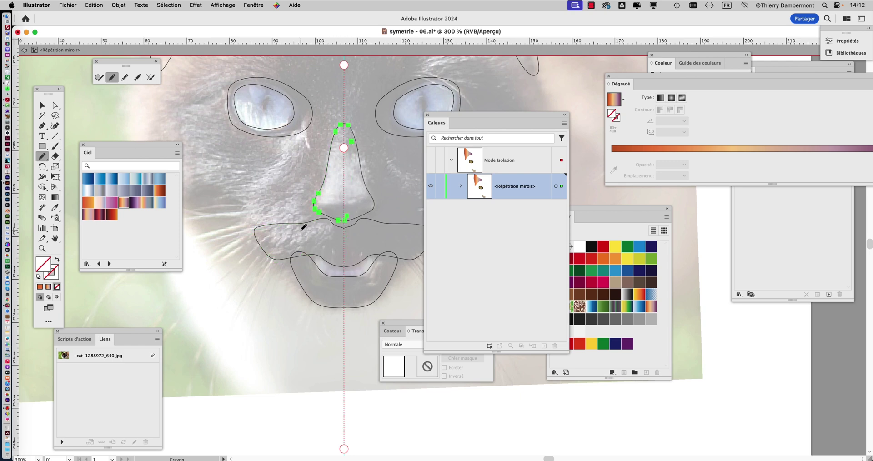
scroll(304, 228, "down", 1)
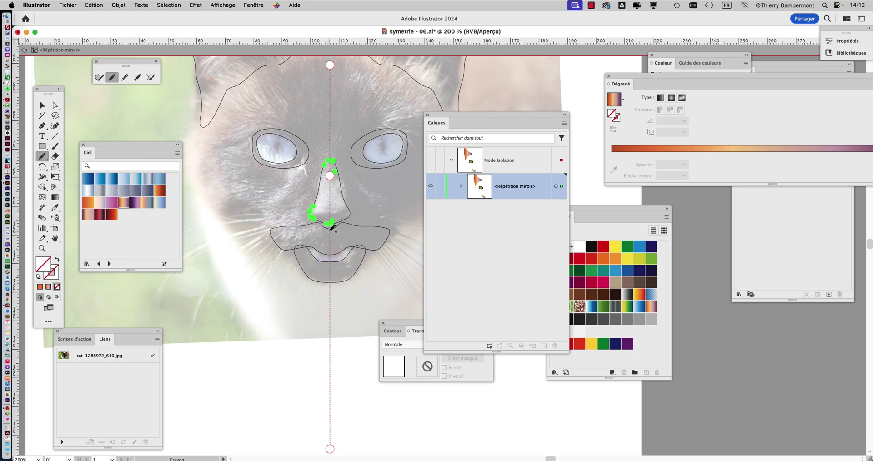
mouse_move(332, 228)
left_mouse_down()
mouse_move(283, 240)
mouse_move(260, 213)
mouse_move(219, 207)
mouse_move(200, 175)
mouse_move(203, 139)
mouse_move(232, 124)
mouse_move(269, 123)
mouse_move(302, 155)
mouse_move(326, 221)
left_mouse_up()
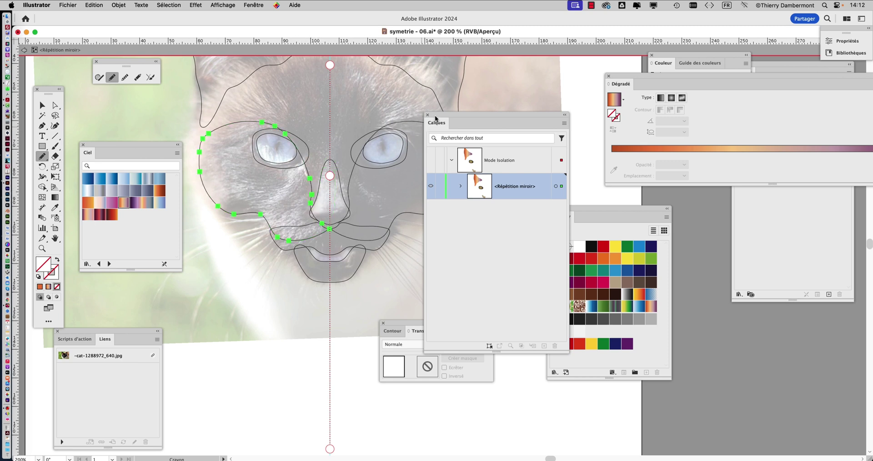
Step: Move the layer list off the face and draw a closed forehead shape above the left eye, undoing a first attempt on the mirrored side
left_click_drag(435, 116, 490, 127)
scroll(373, 171, "up", 3)
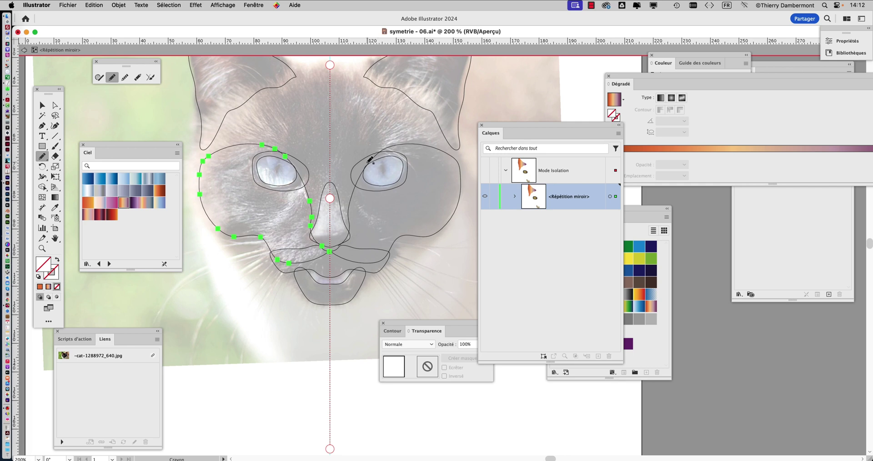
mouse_move(369, 162)
left_mouse_down()
mouse_move(404, 149)
mouse_move(442, 160)
mouse_move(446, 129)
mouse_move(417, 78)
mouse_move(377, 73)
mouse_move(384, 114)
mouse_move(374, 155)
left_mouse_up()
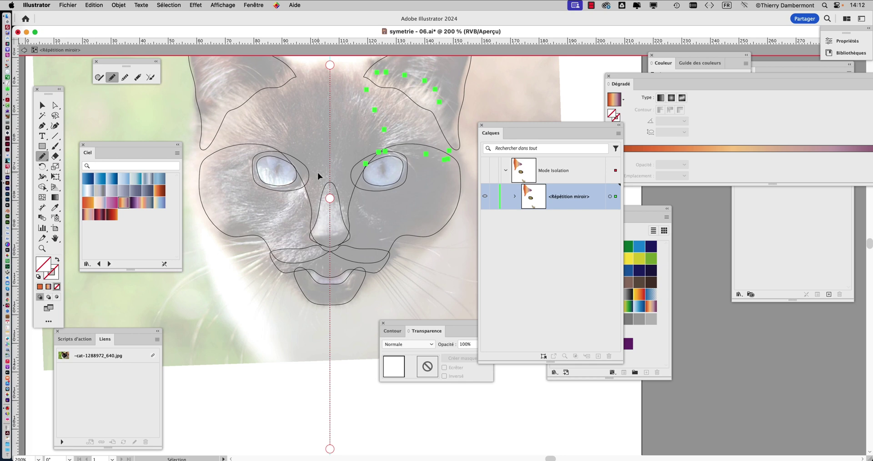
key("super+z")
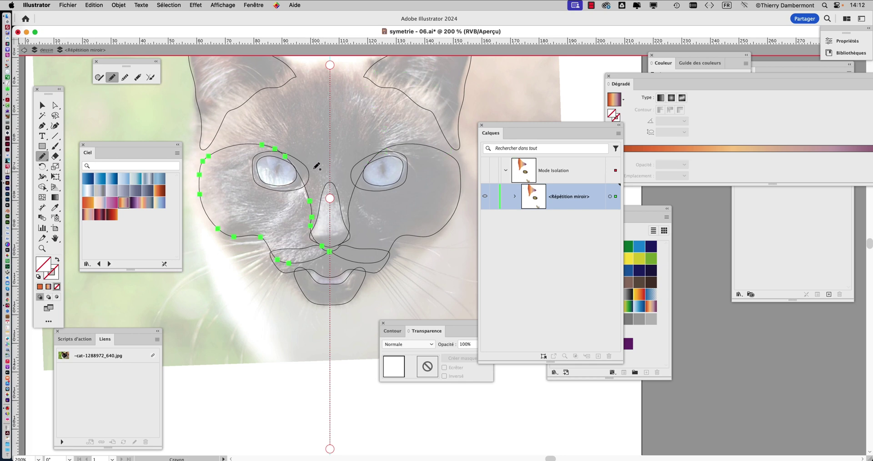
mouse_move(315, 178)
left_mouse_down()
mouse_move(289, 151)
mouse_move(221, 141)
mouse_move(219, 133)
mouse_move(248, 101)
mouse_move(322, 78)
left_mouse_up()
left_click_drag(319, 131, 314, 176)
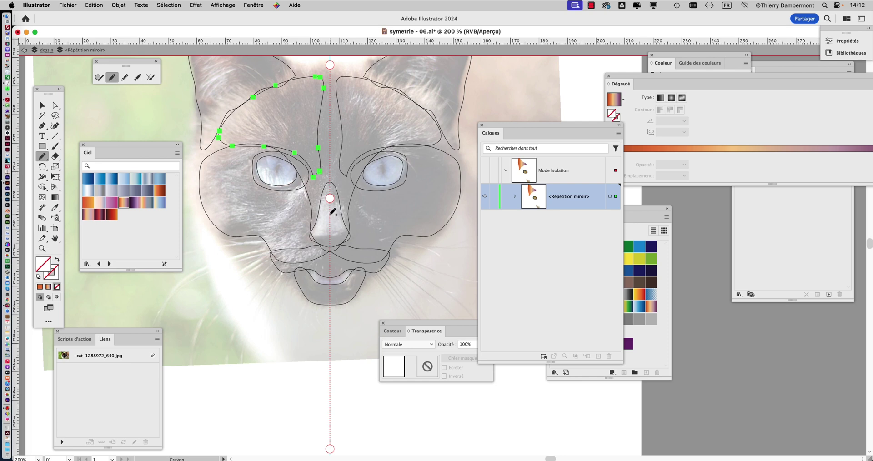
Step: Draw a closed lower-cheek shape on the left side, running from the cheek edge to the mouth, and deselect it
mouse_move(222, 218)
left_mouse_down()
mouse_move(243, 277)
mouse_move(267, 290)
mouse_move(305, 290)
mouse_move(298, 262)
mouse_move(274, 238)
mouse_move(223, 216)
left_mouse_up()
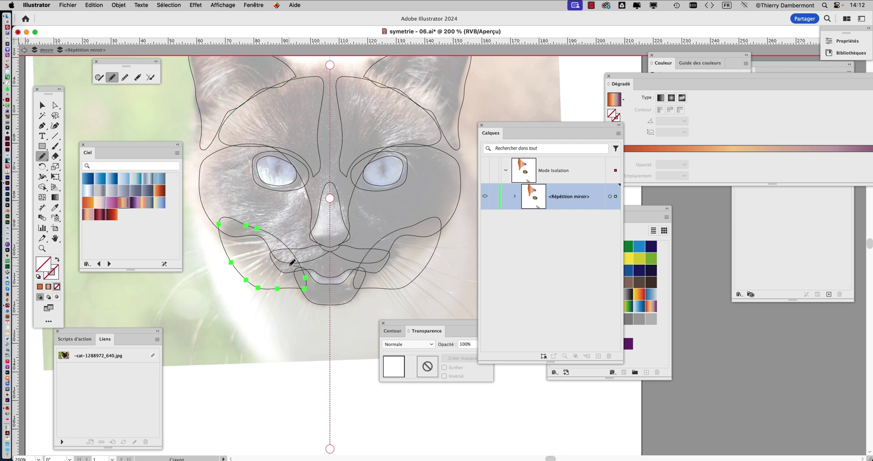
scroll(288, 265, "down", 1)
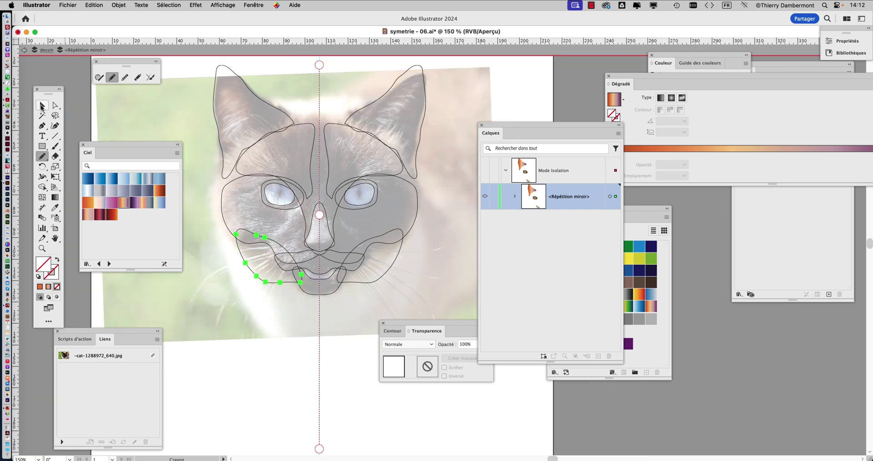
key("v")
left_click(447, 244)
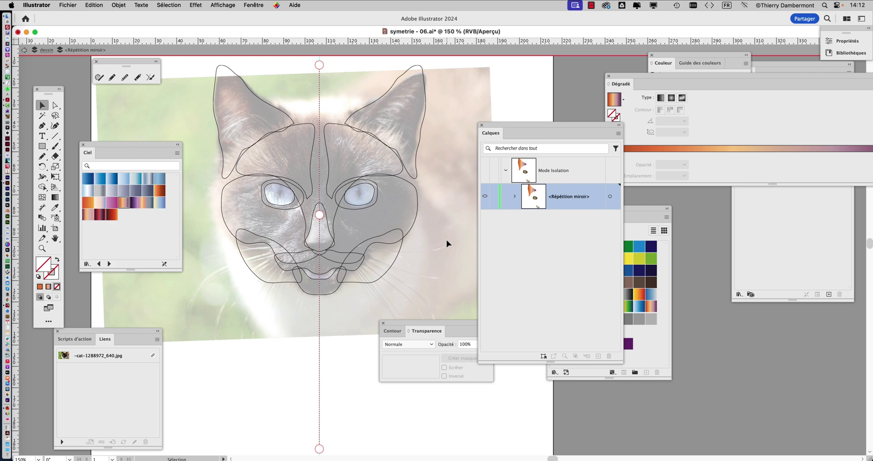
Step: Draw a narrow closed slit pupil inside the left eye with the Pencil, and deselect it
scroll(446, 243, "down", 1)
left_click_drag(431, 233, 415, 203)
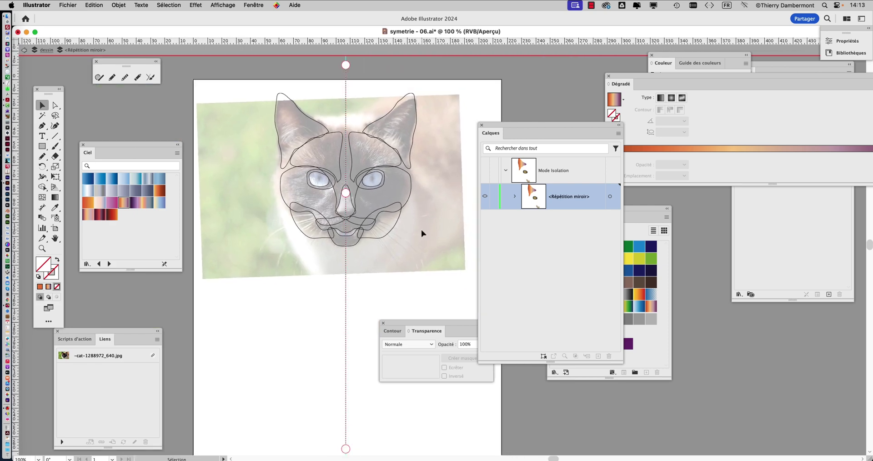
scroll(337, 175, "up", 4)
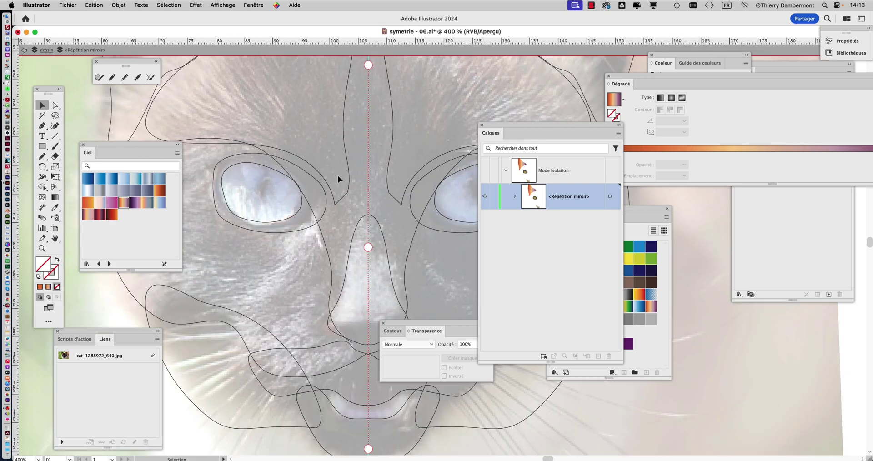
scroll(263, 181, "up", 2)
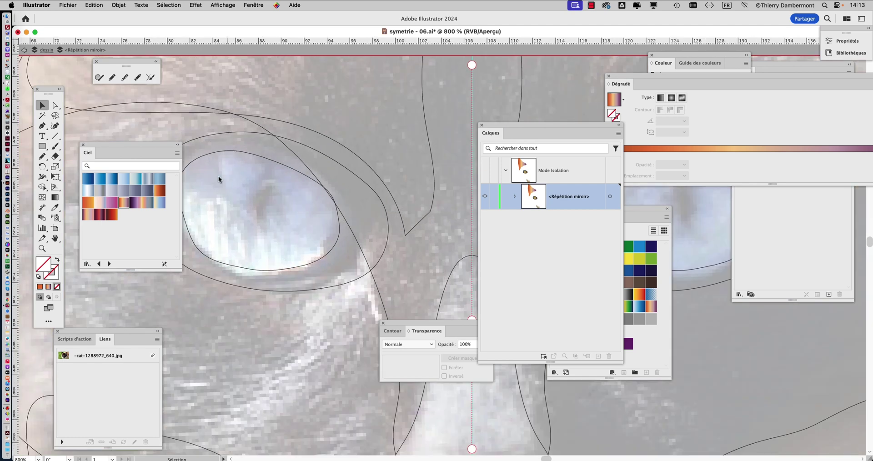
left_click(42, 158)
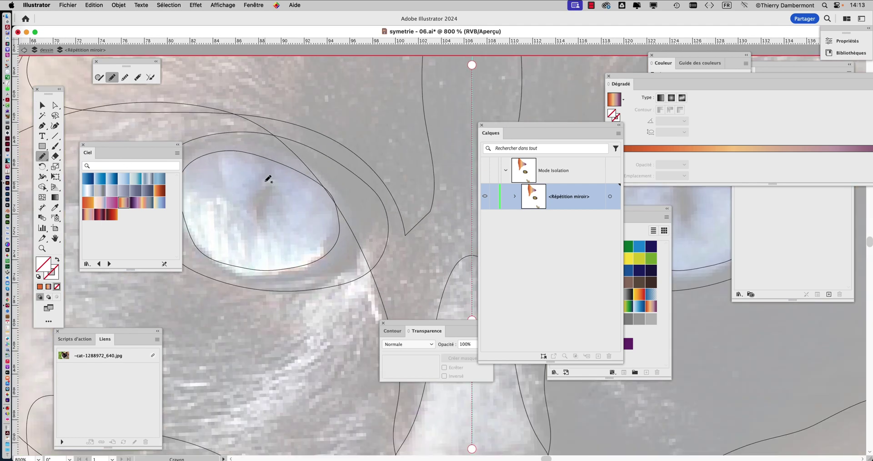
mouse_move(262, 220)
left_mouse_down()
mouse_move(265, 229)
mouse_move(275, 180)
left_mouse_up()
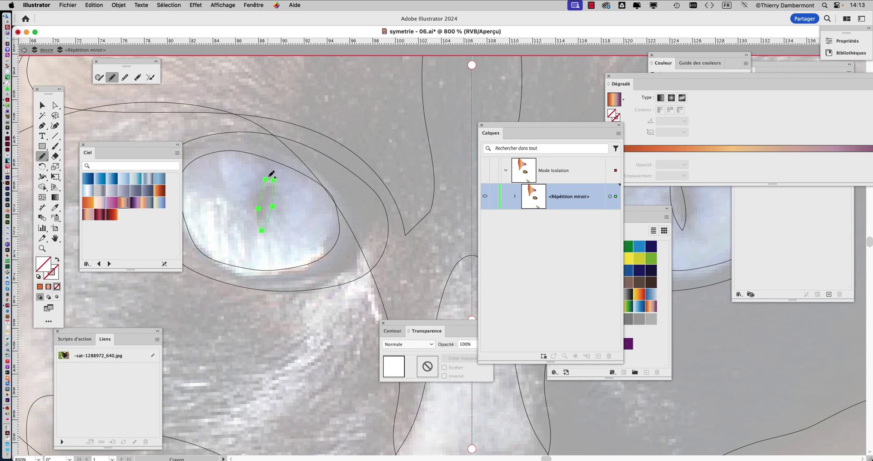
left_click_drag(270, 174, 274, 180)
scroll(282, 202, "down", 1)
scroll(286, 198, "down", 3)
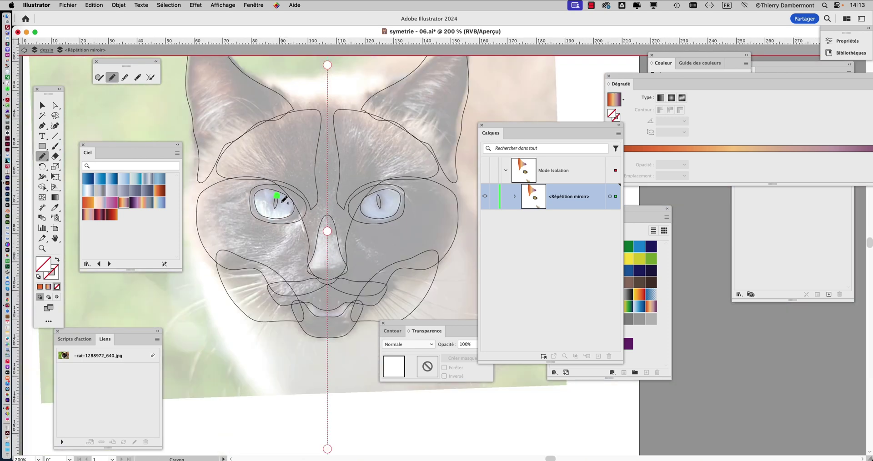
left_click(43, 105)
left_click(146, 120)
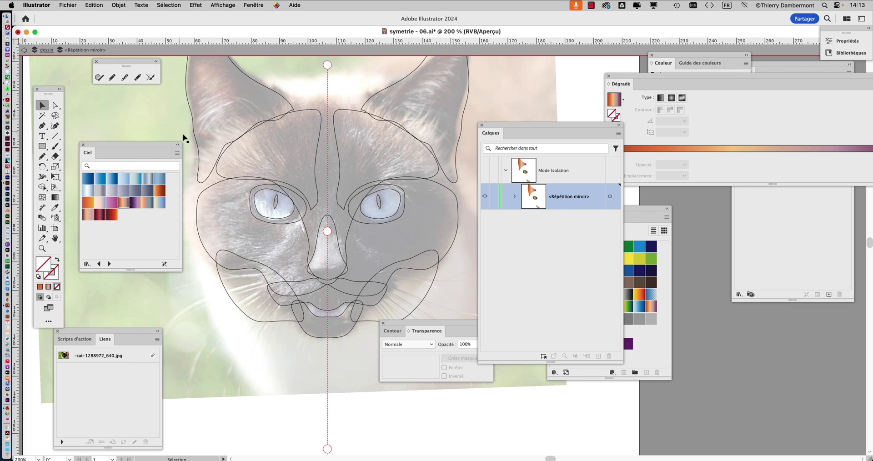
Step: Clear the layer and transparency settings away from the cat, and draw an open head contour from the left ear down to the symmetry axis below the chin
left_click_drag(495, 131, 513, 74)
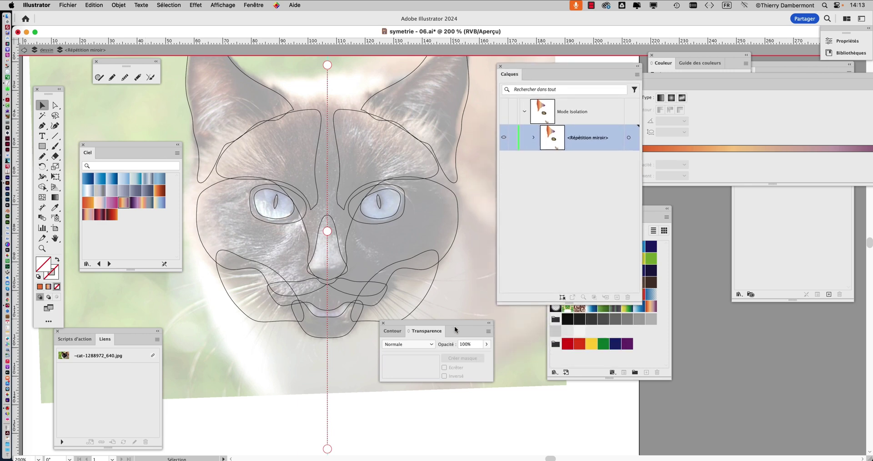
left_click_drag(454, 321, 805, 345)
scroll(357, 281, "down", 1)
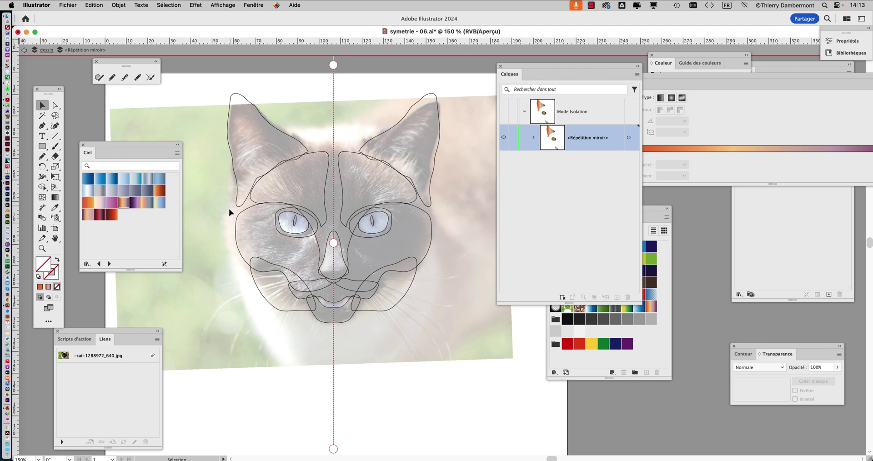
left_click(42, 157)
mouse_move(237, 167)
left_mouse_down()
mouse_move(230, 236)
mouse_move(253, 325)
mouse_move(275, 357)
mouse_move(332, 401)
left_mouse_up()
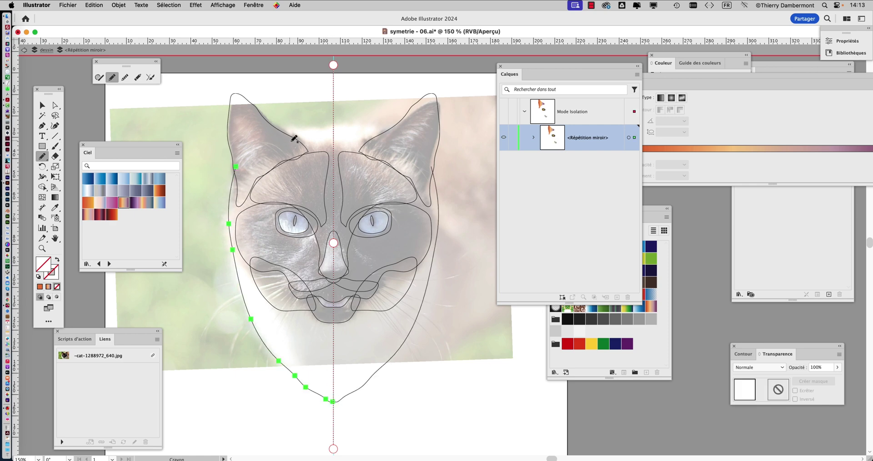
mouse_move(283, 135)
left_mouse_down()
mouse_move(385, 133)
mouse_move(389, 141)
mouse_move(340, 157)
left_mouse_up()
left_click_drag(293, 141, 285, 137)
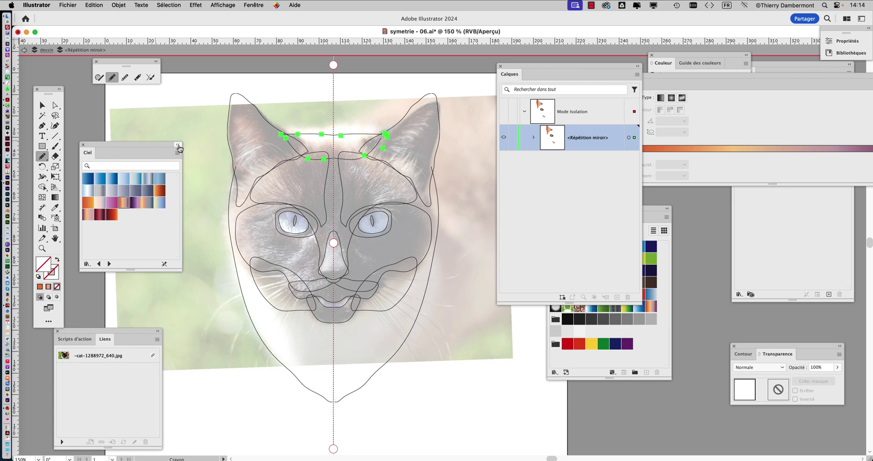
key("super+z")
left_click_drag(294, 135, 374, 138)
key("super+z")
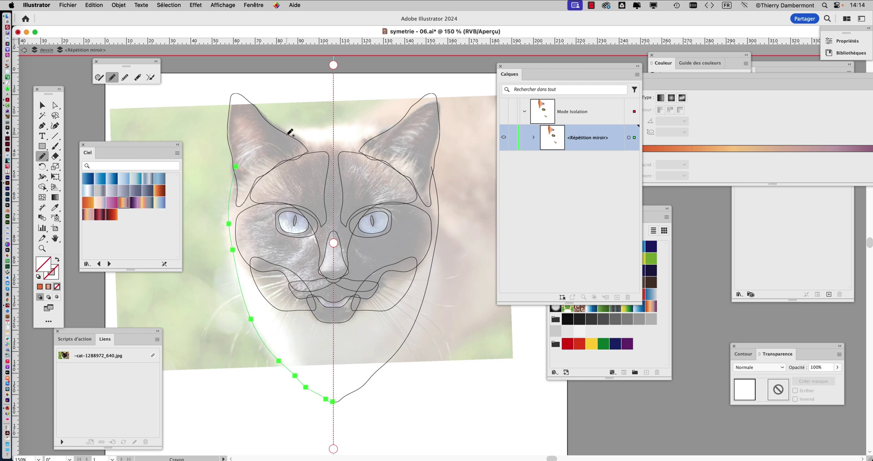
Step: Draw an open line for the top of the head from the left ear's inner edge to the symmetry axis, and deselect it
left_click_drag(286, 135, 334, 130)
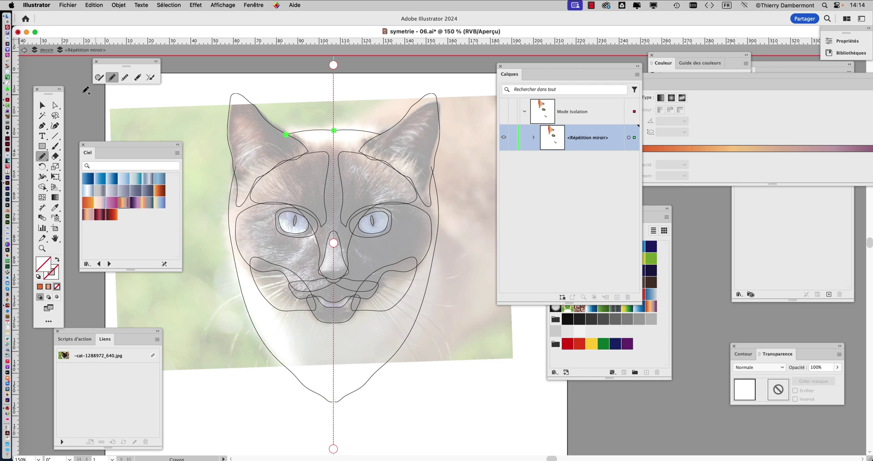
left_click(42, 105)
left_click(168, 121)
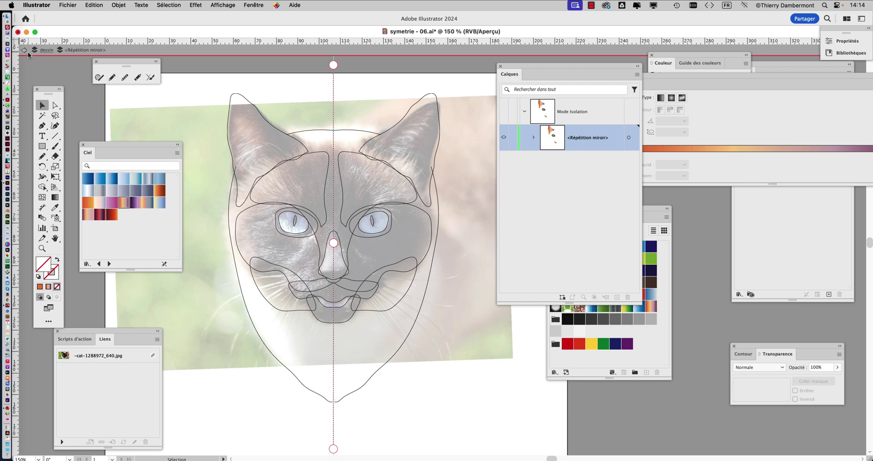
Step: Save a copy of the document as symetrie - 07.ai in the symétrie folder
left_click(72, 5)
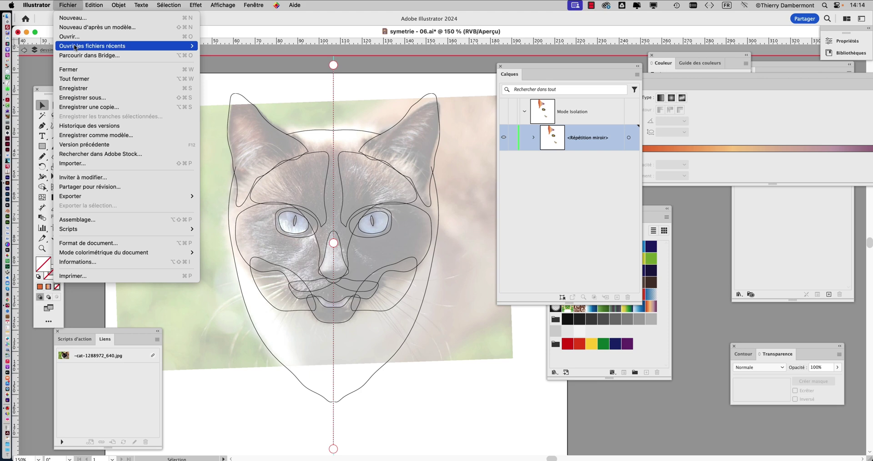
left_click(98, 107)
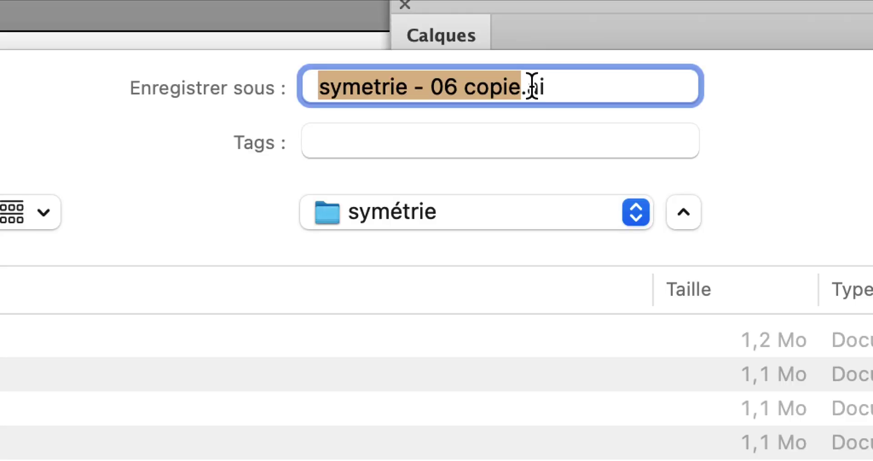
left_click_drag(530, 87, 461, 88)
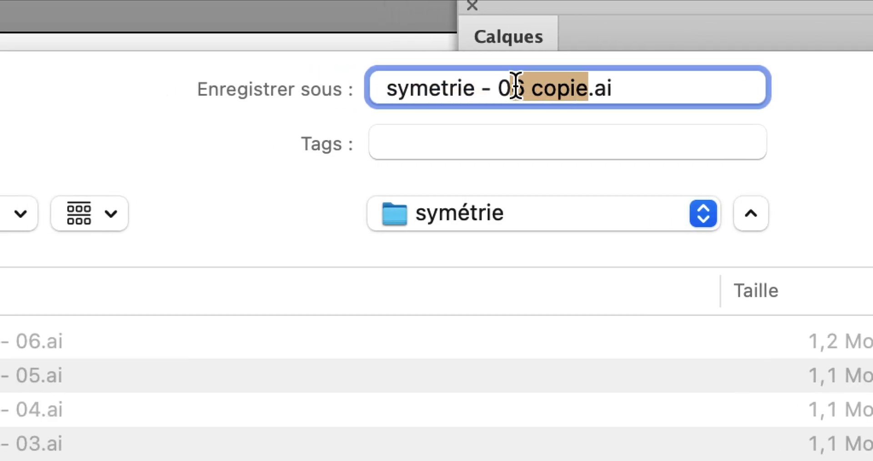
key("BackSpace")
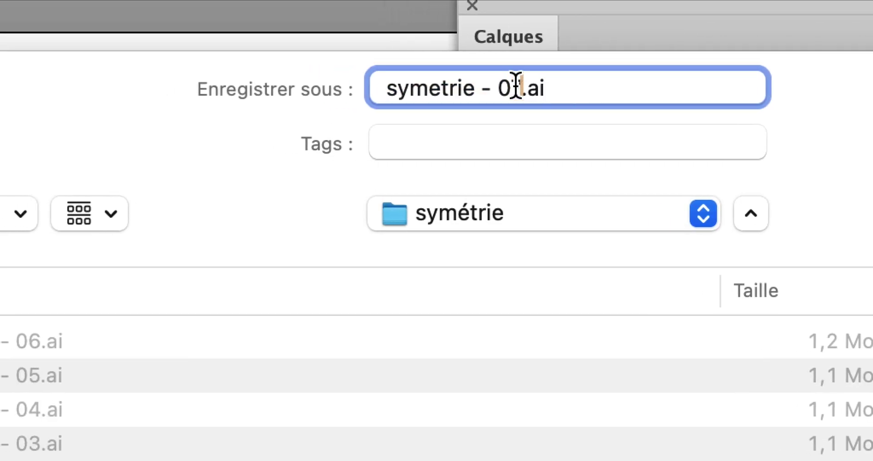
left_click(679, 249)
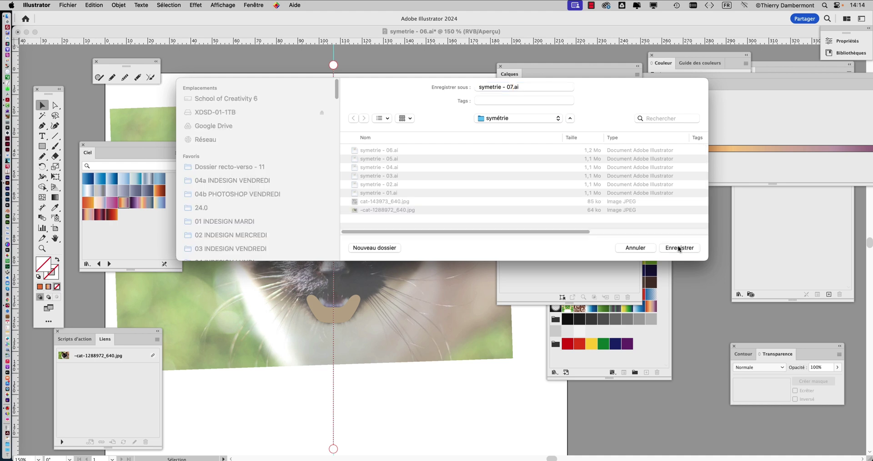
left_click(556, 321)
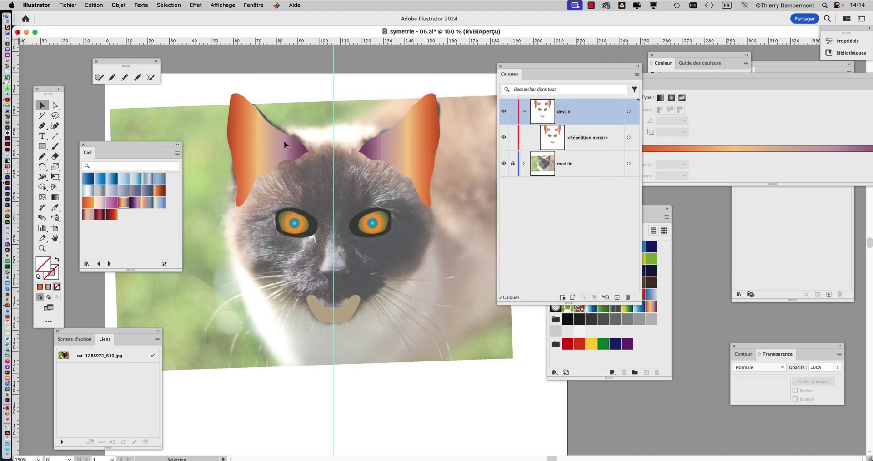
Step: Shift the layer list slightly, isolate the mirror repeat again, and deselect its contents
left_click_drag(513, 71, 493, 70)
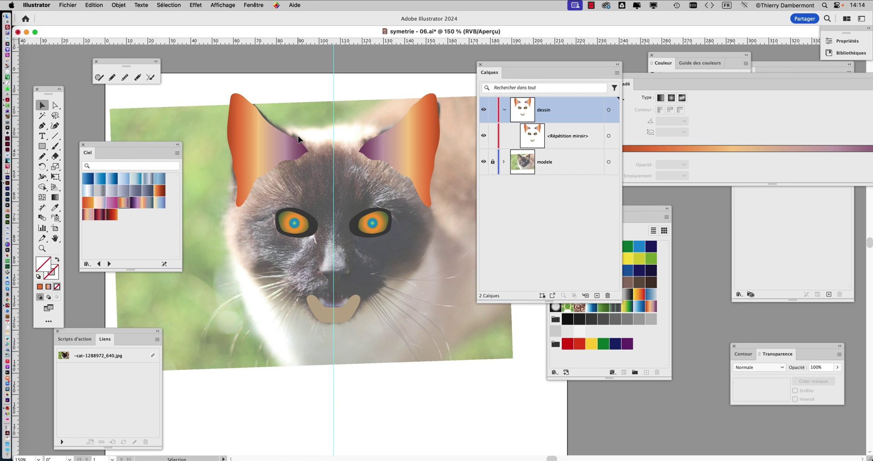
left_click(270, 136)
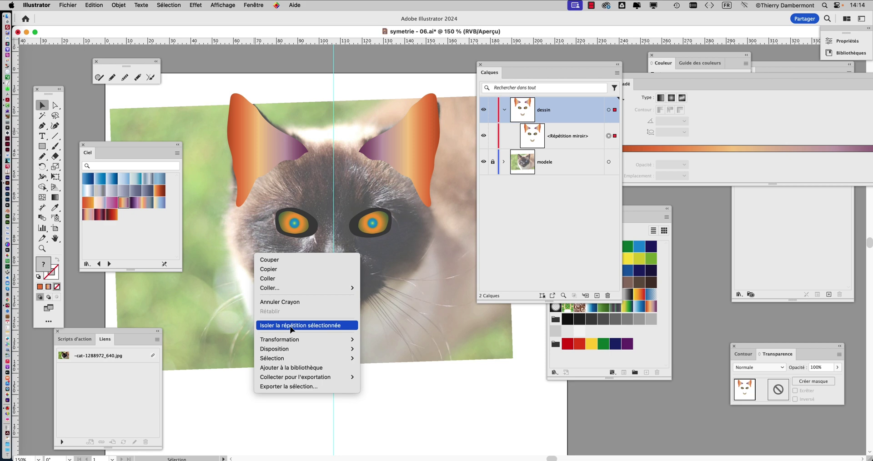
left_click(291, 326)
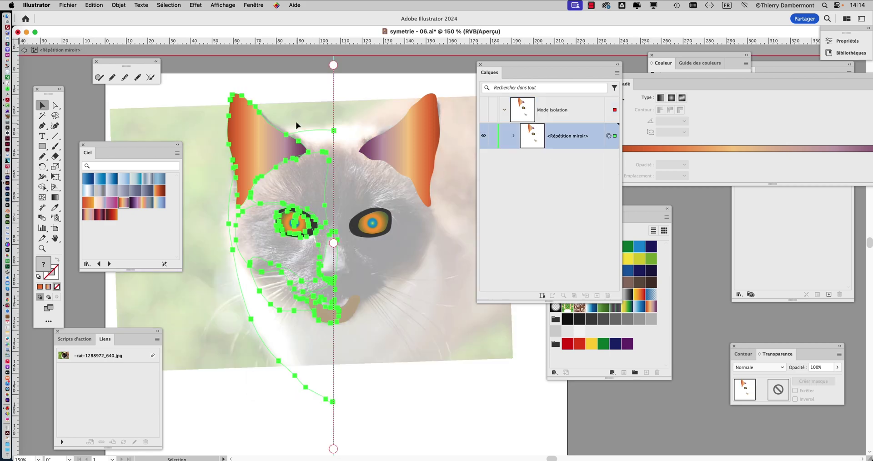
left_click(290, 104)
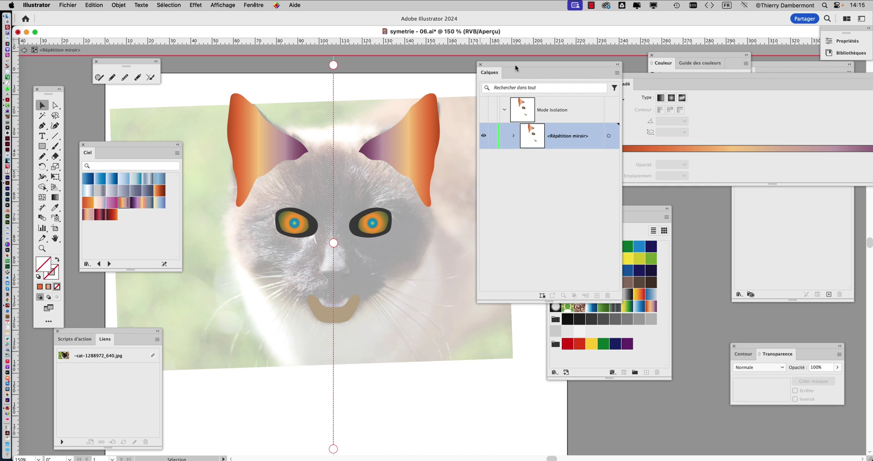
Step: Enlarge the layer list and expand the isolated mirror repeat to list its individual paths
left_click_drag(515, 64, 487, 37)
left_click_drag(590, 273, 619, 410)
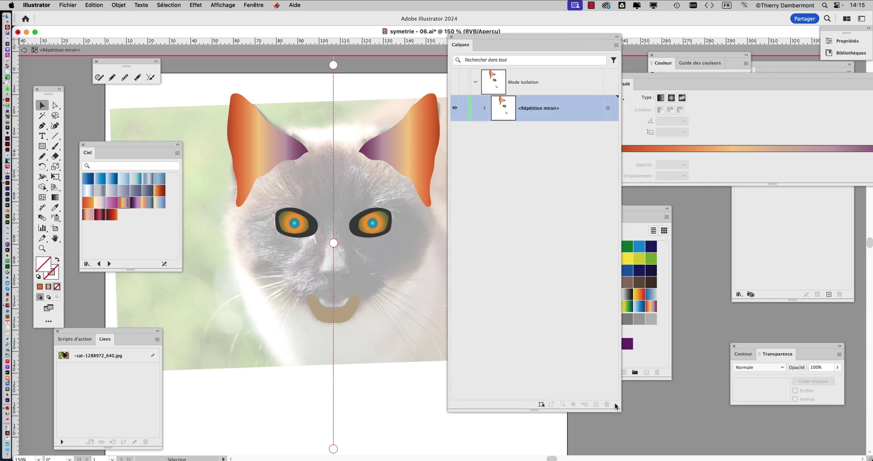
left_click(485, 109)
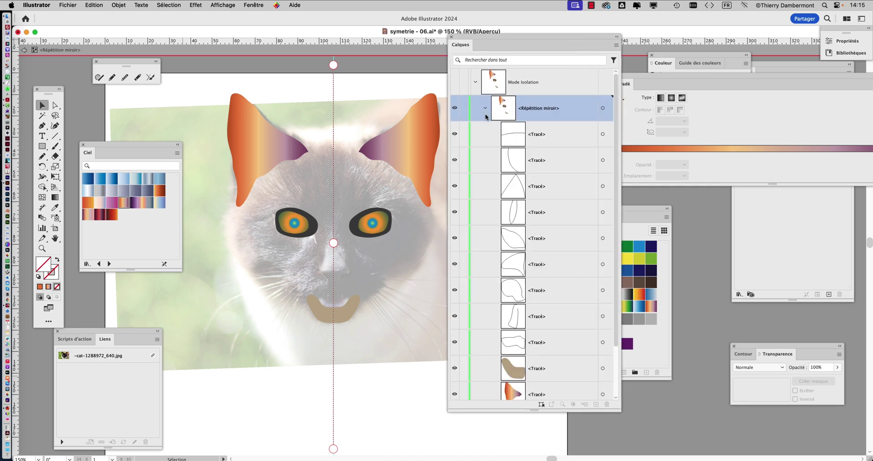
left_click_drag(617, 410, 642, 421)
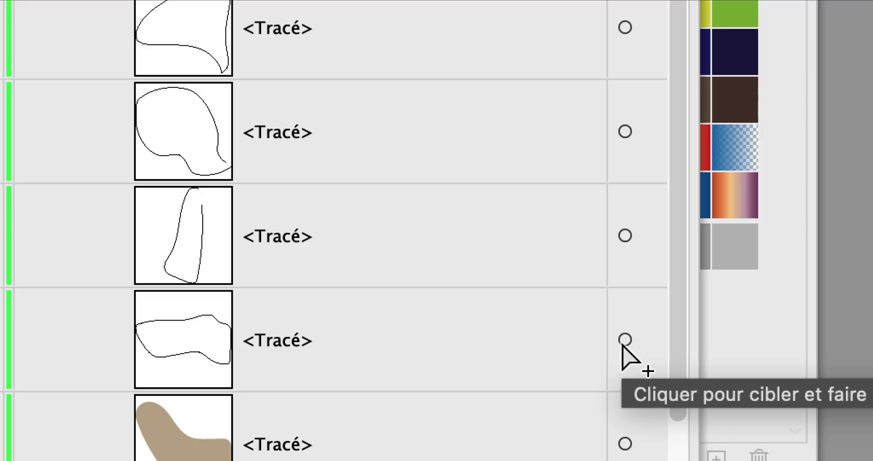
Step: Target all the unpainted paths of the mirror repeat, give them the brown C=40 M=65 J=90 N=35 stroke, and deselect
left_click(624, 342)
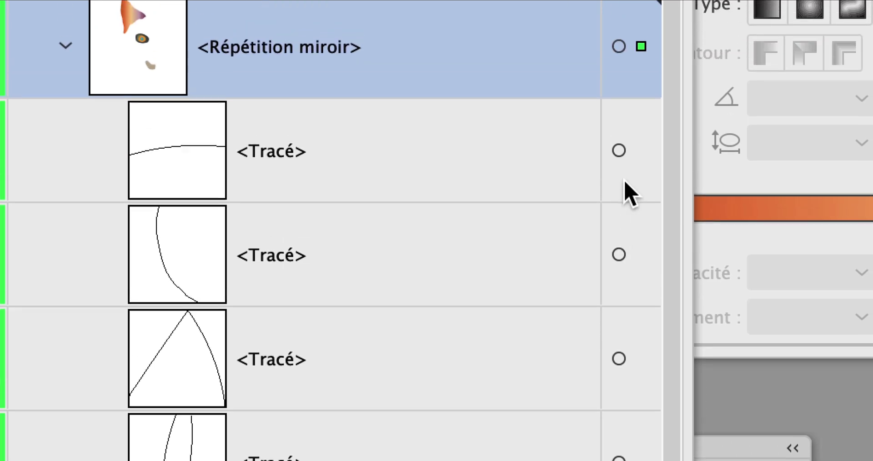
left_click(623, 87)
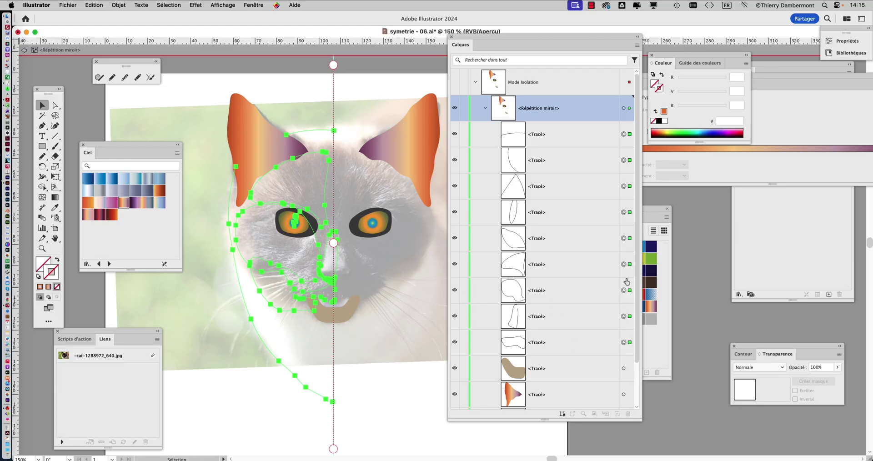
left_click(662, 249)
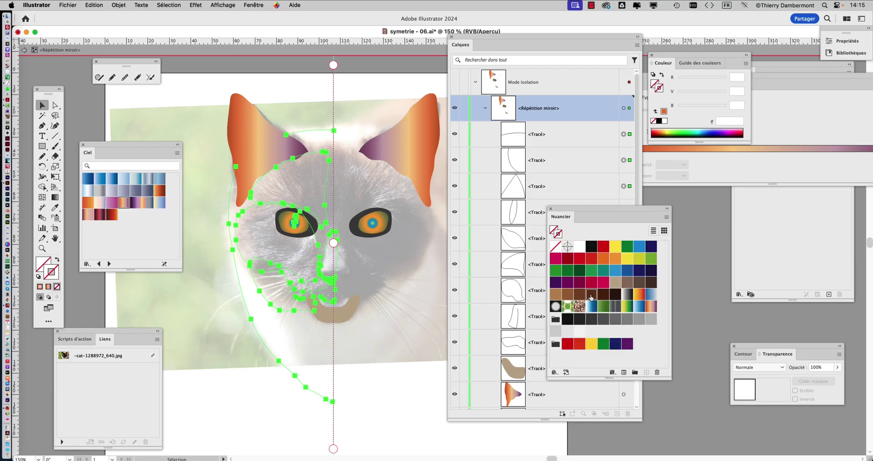
left_click(590, 295)
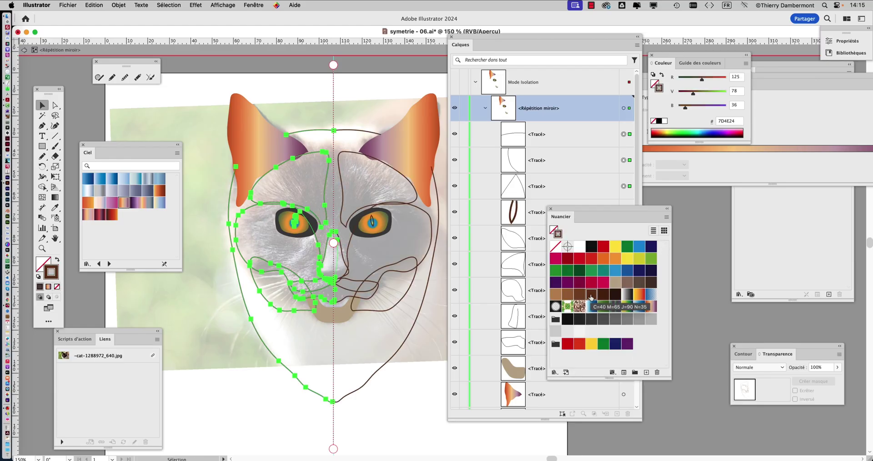
left_click(209, 365)
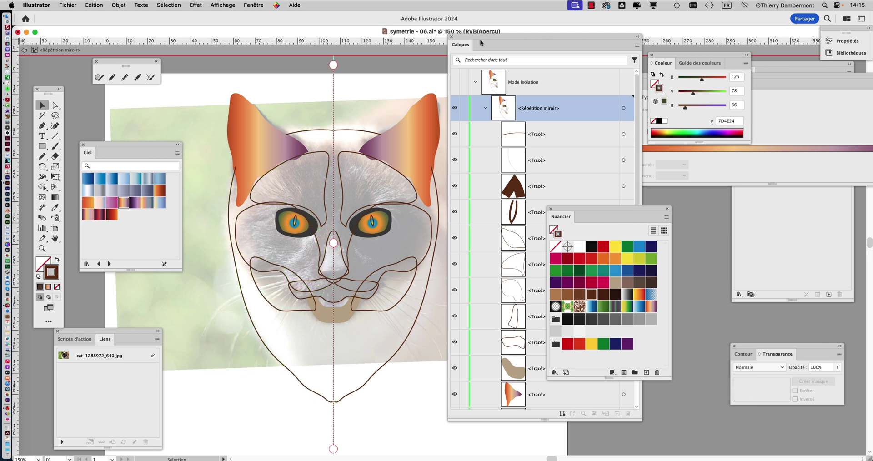
Step: Try a CMYK magenta fill on the open head contour running from ear to chin, and undo it
left_click_drag(480, 37, 534, 37)
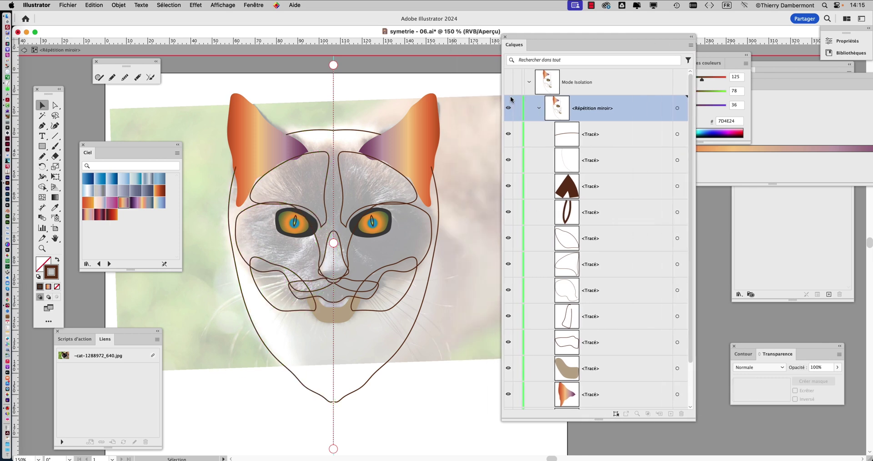
left_click(263, 143)
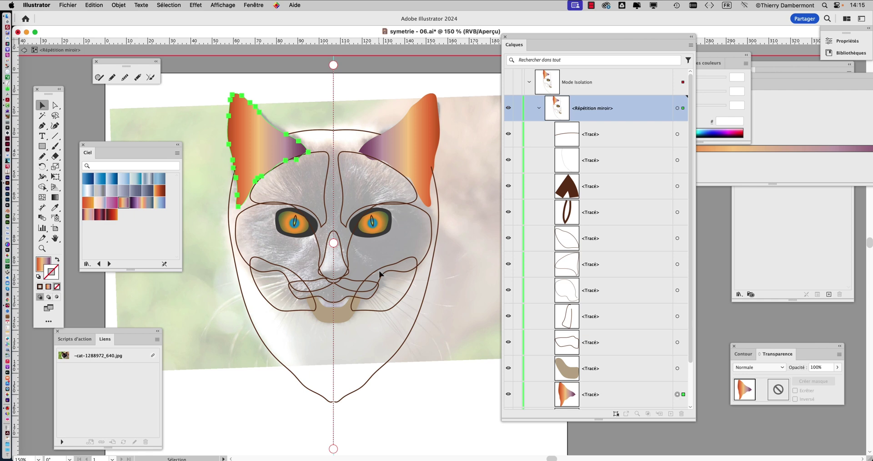
left_click(276, 362)
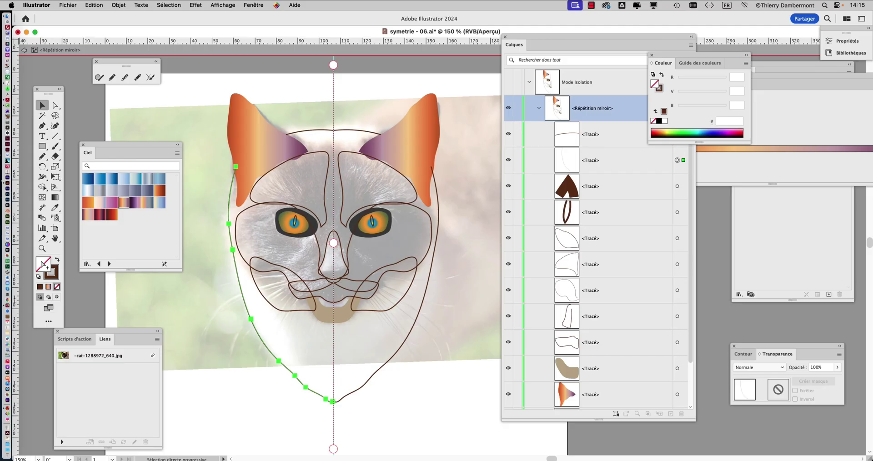
left_click_drag(517, 37, 660, 185)
left_click_drag(569, 211, 503, 104)
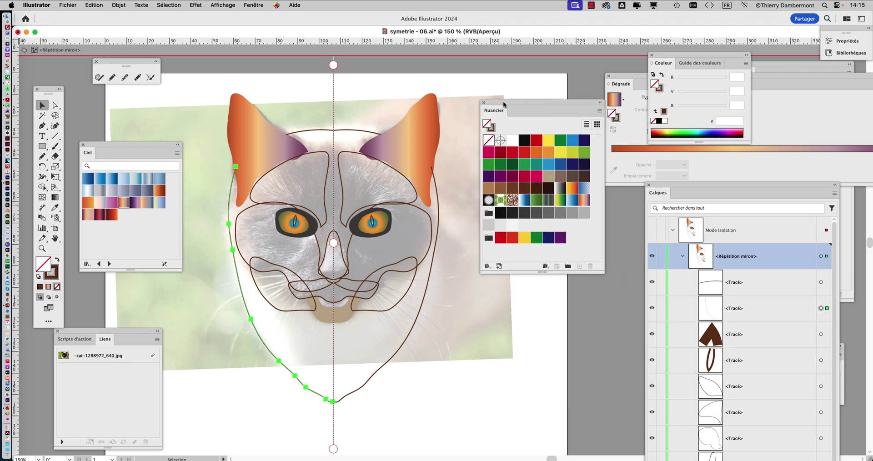
left_click(489, 153)
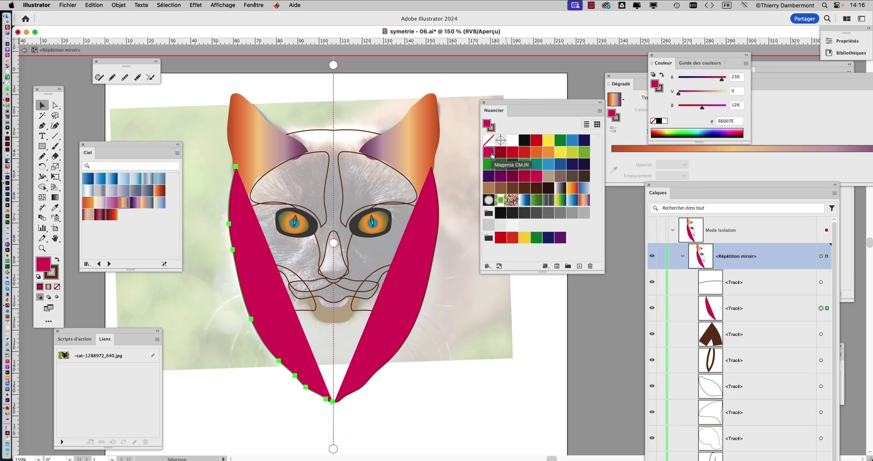
key("super+z")
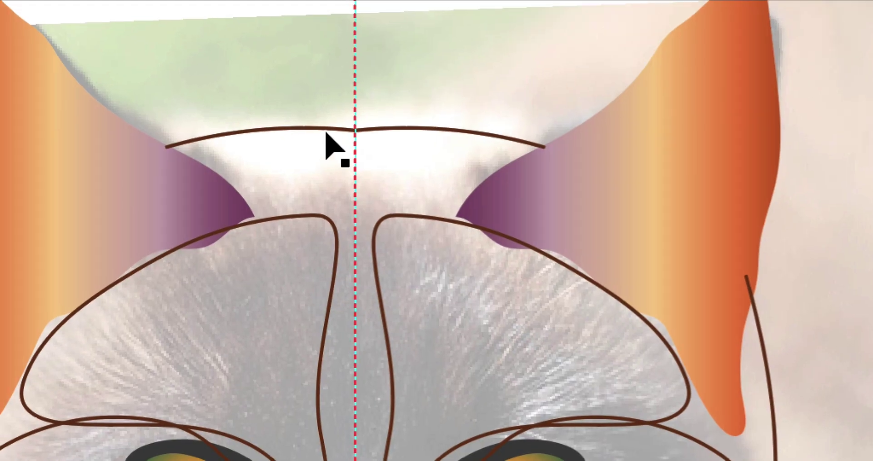
Step: Test the same magenta fill on the open line across the top of the head, and undo it
left_click(308, 112)
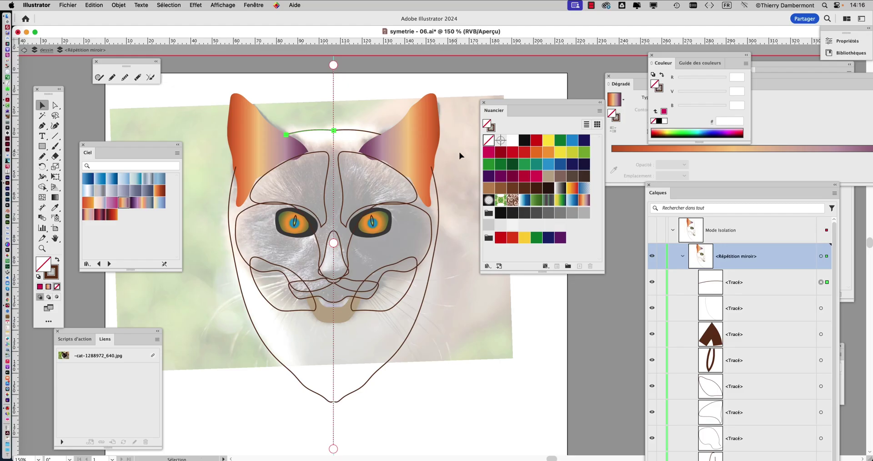
left_click(485, 154)
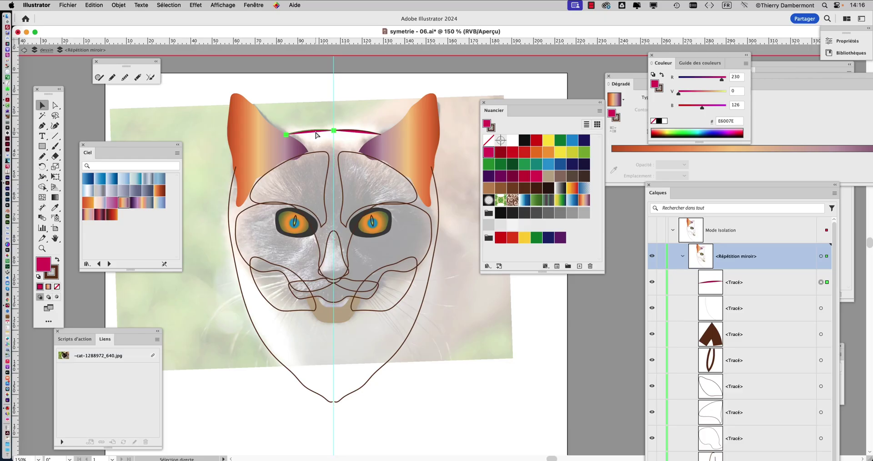
key("super+z")
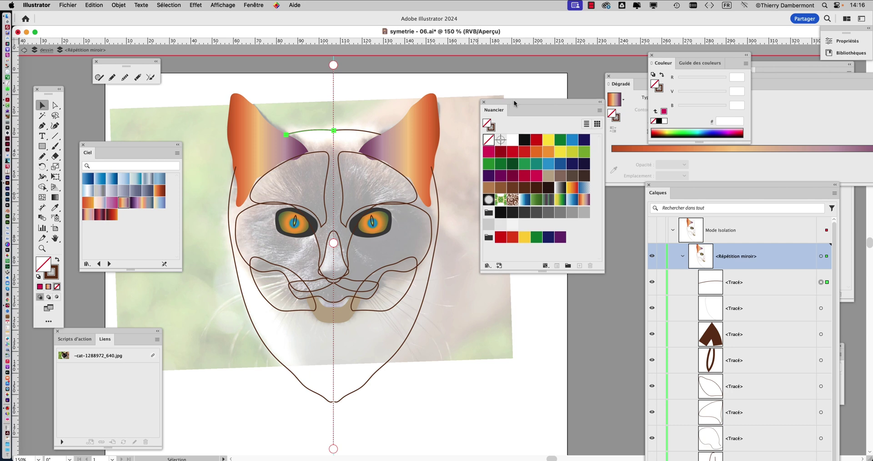
Step: Shift the swatches clear of the cat and leave isolation mode of the mirror repeat completely
left_click_drag(514, 107, 533, 90)
left_click(236, 130)
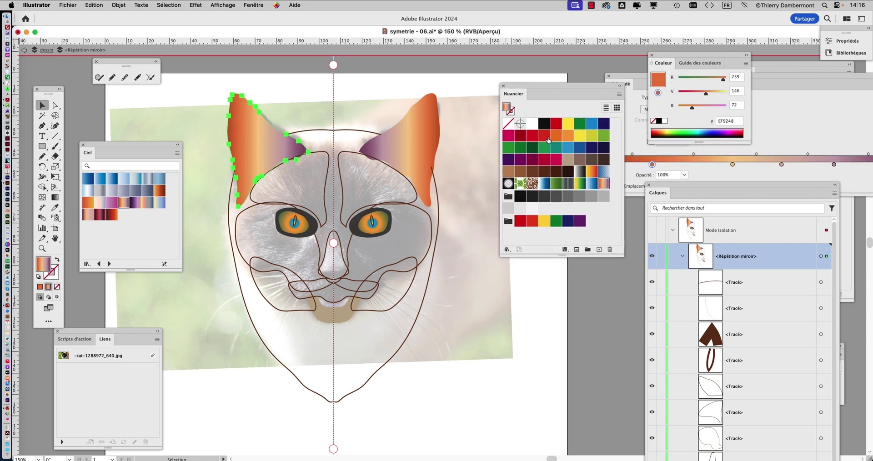
left_click_drag(520, 90, 561, 79)
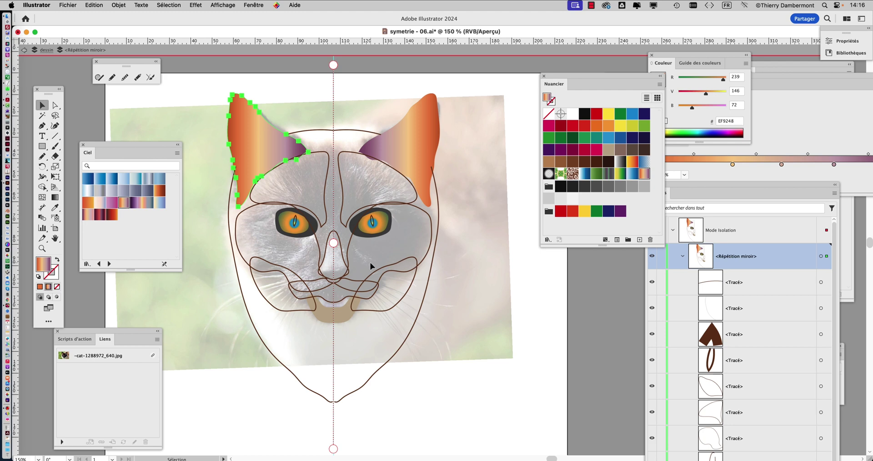
scroll(371, 266, "up", 2, "alt")
scroll(371, 266, "down", 1, "alt")
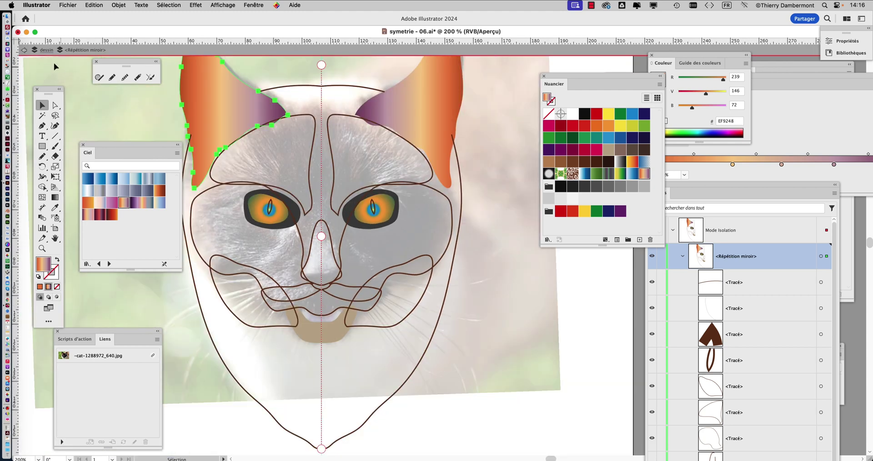
left_click(24, 50)
left_click(24, 50)
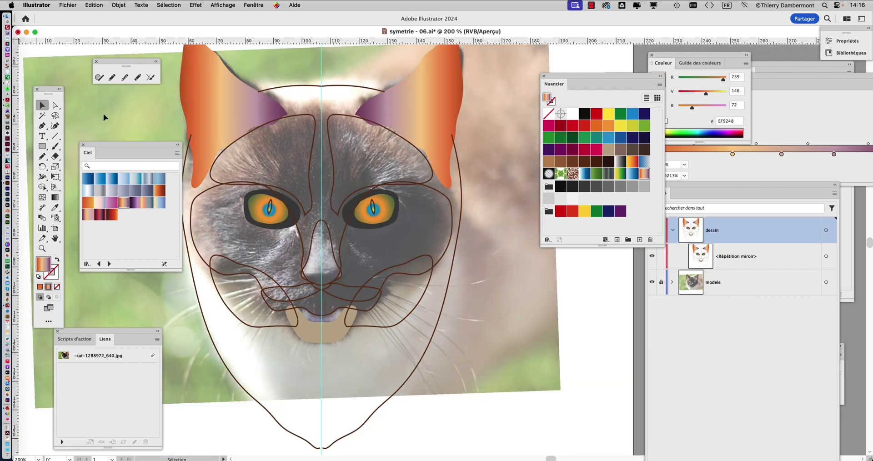
Step: Activate the Artboard tool and display the Control bar with the artboard settings
scroll(293, 214, "down", 4, "alt")
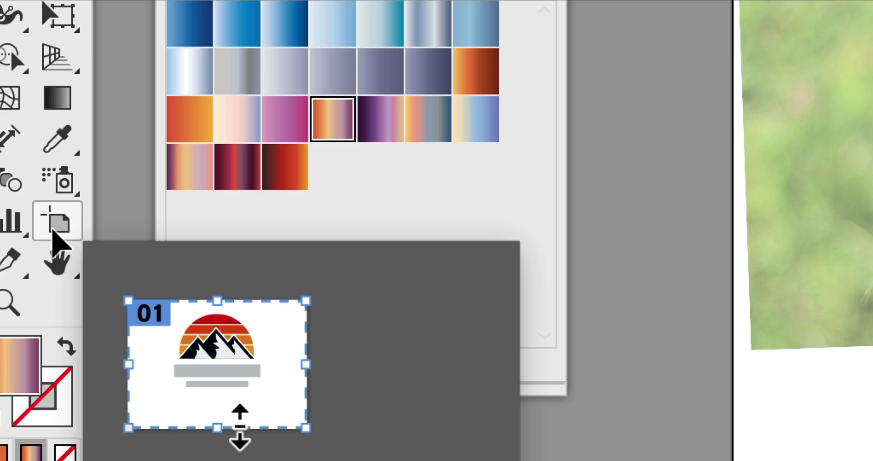
left_click(53, 231)
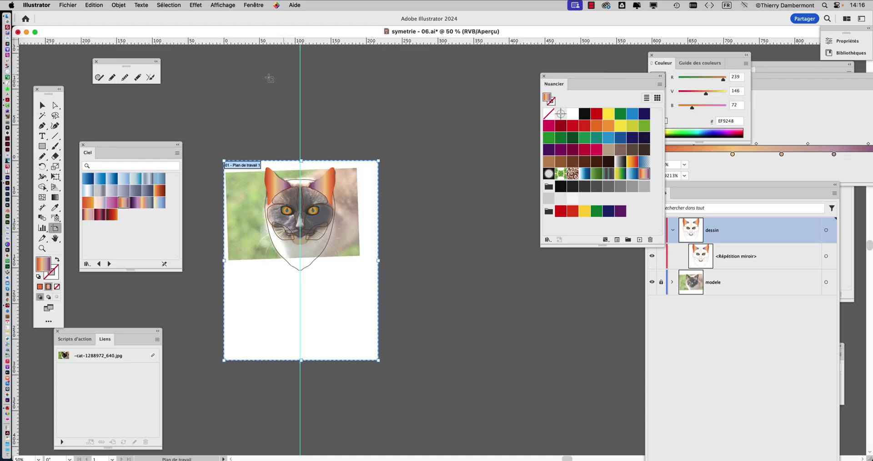
left_click(257, 5)
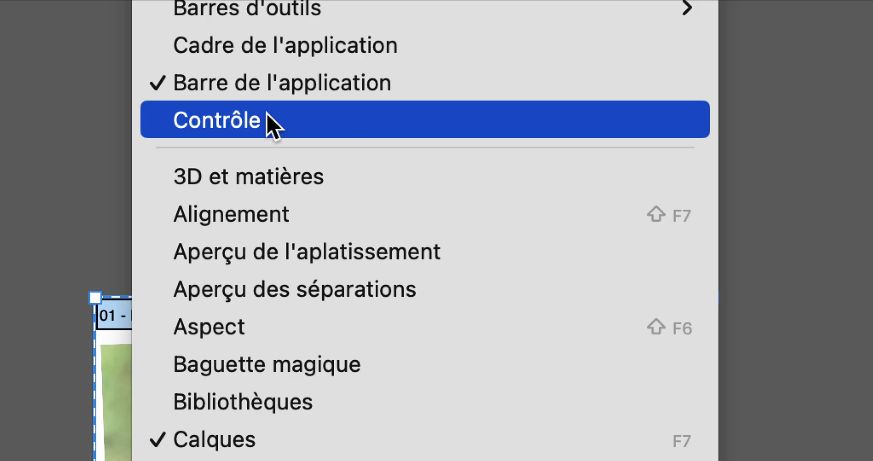
left_click(267, 115)
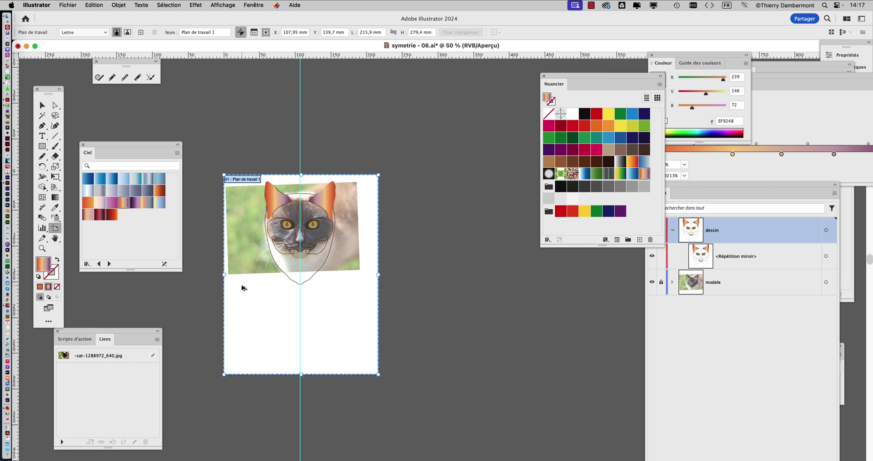
Step: Try duplicating the artboard to X about 401 mm with the modele layer locked, and undo the copy
mouse_move(243, 285)
left_mouse_down()
mouse_move(329, 296)
mouse_move(449, 285)
left_mouse_up()
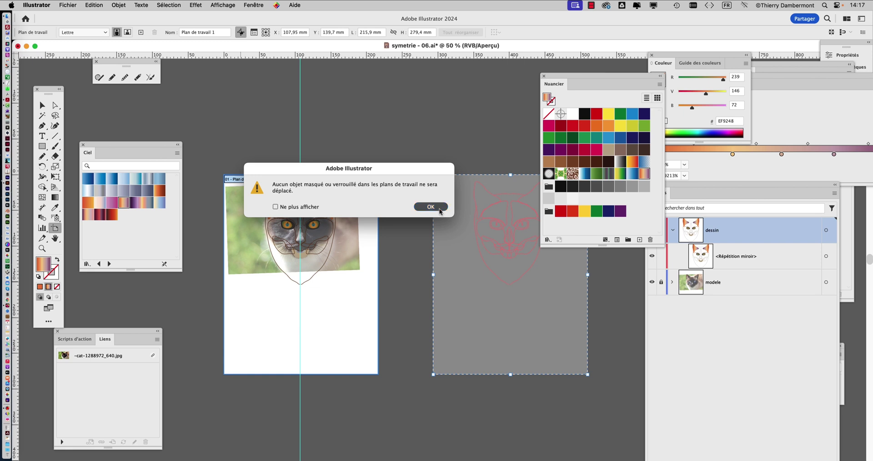
left_click(431, 207)
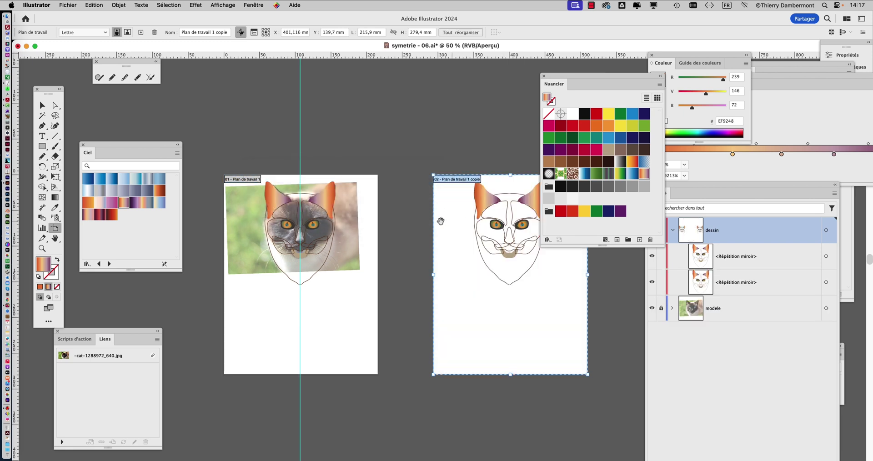
left_click_drag(411, 222, 359, 189)
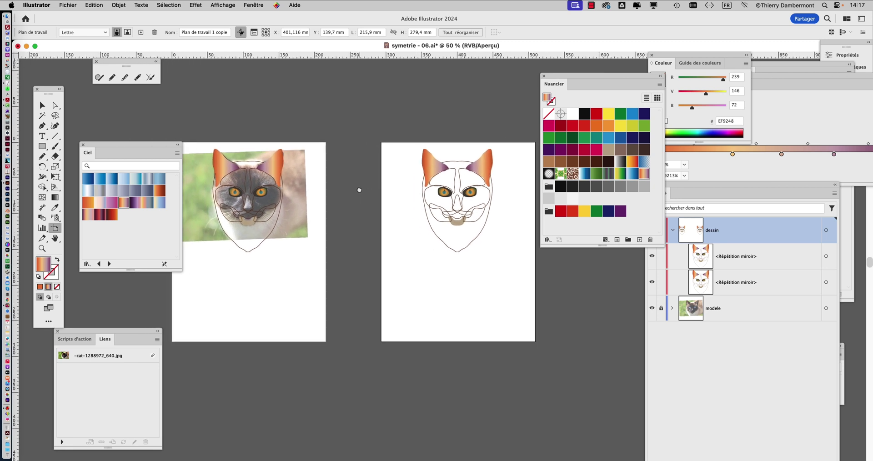
left_click_drag(555, 79, 604, 79)
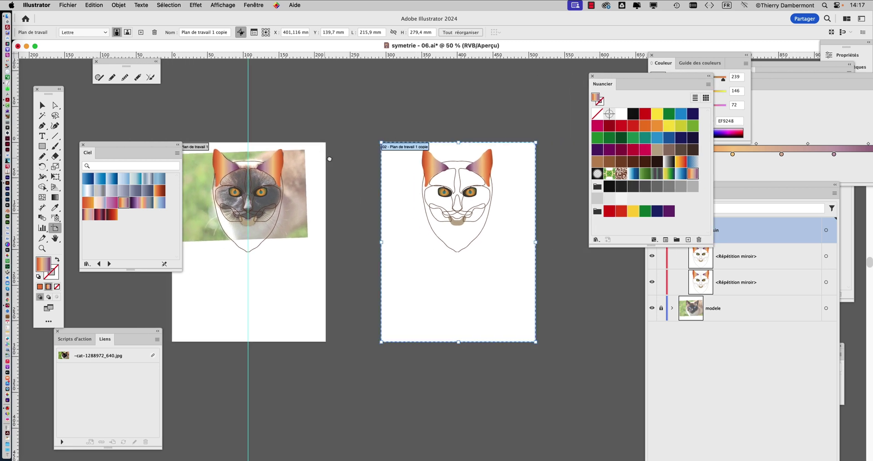
left_click_drag(330, 159, 373, 145)
key("super+z")
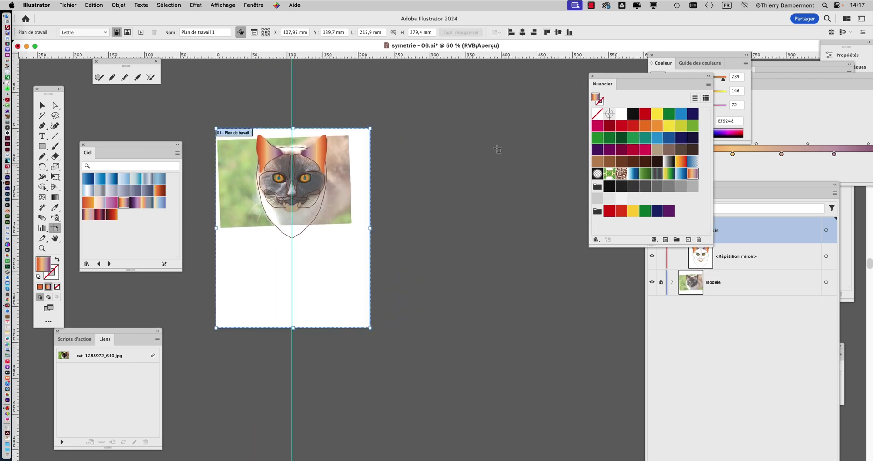
Step: Unlock and expand the modele layer, and duplicate the artboard with its drawing and photo to X about 388 mm
left_click_drag(607, 80, 407, 371)
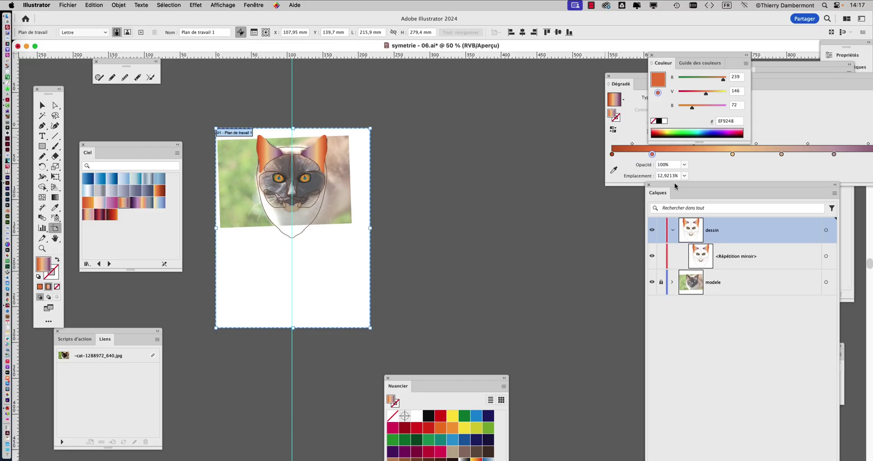
left_click_drag(675, 185, 609, 75)
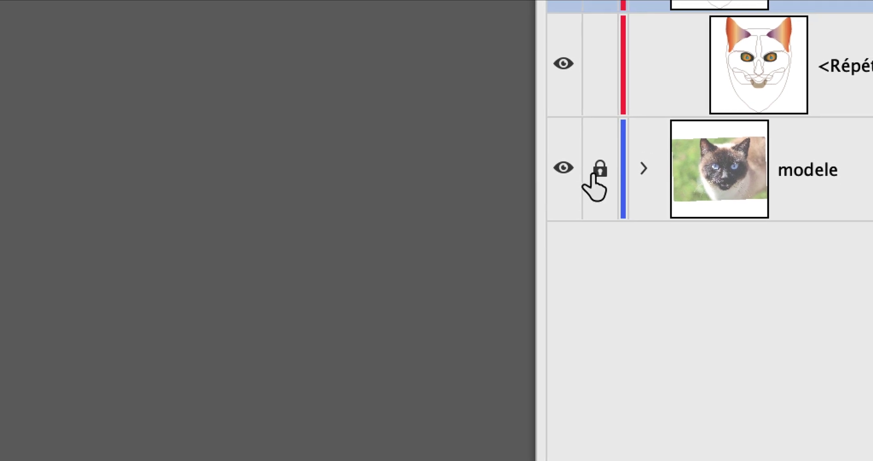
left_click(595, 173)
left_click(623, 168)
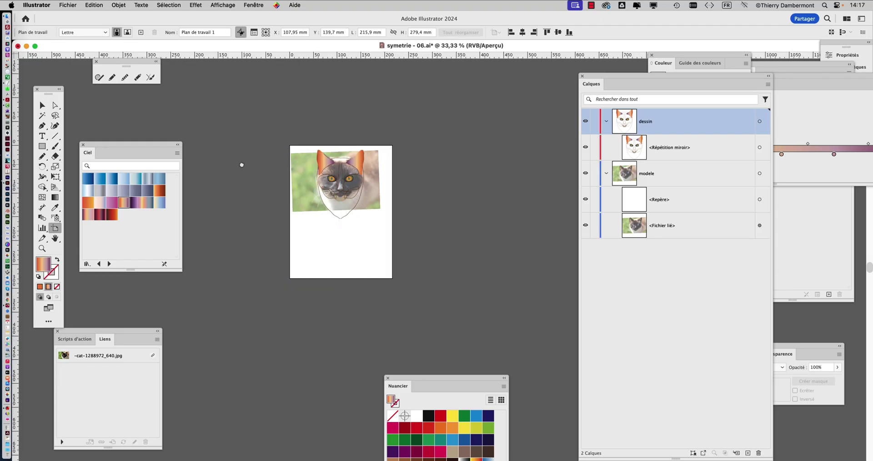
key("super+minus")
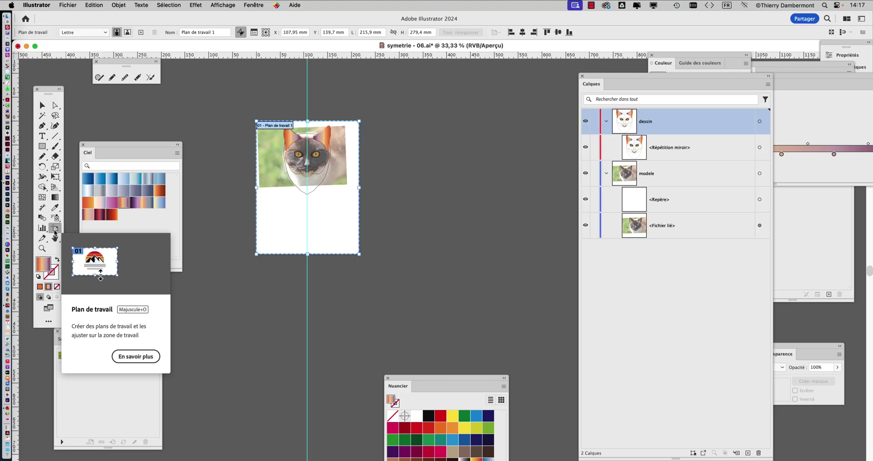
left_click_drag(282, 198, 409, 201)
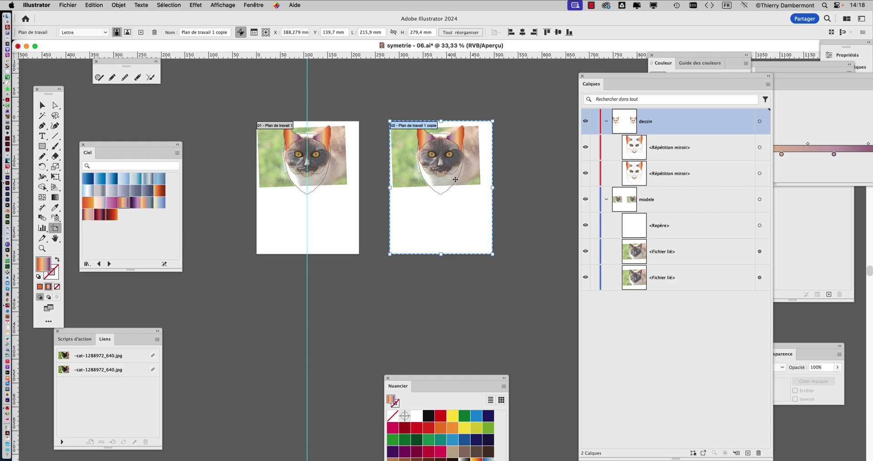
Step: Enter the copied cat's mirror repeat and fill its ear with the light-to-dark blue gradient from the Ciel library
scroll(455, 163, "up", 2)
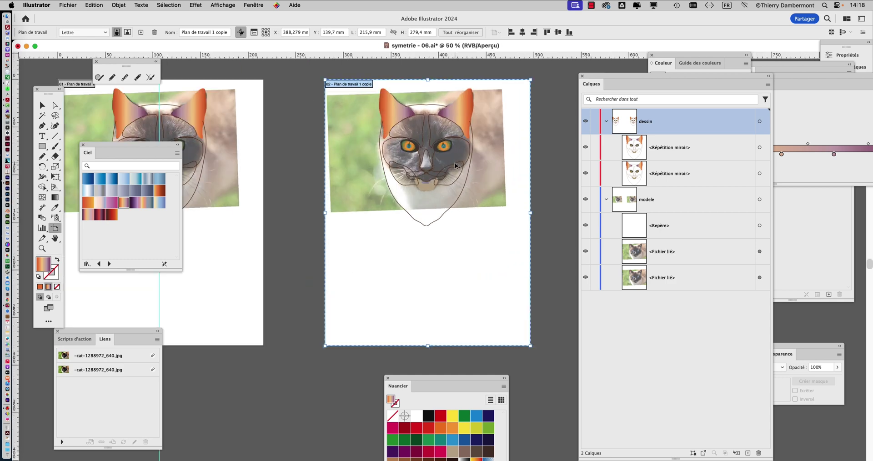
scroll(455, 164, "up", 1)
scroll(455, 164, "down", 2)
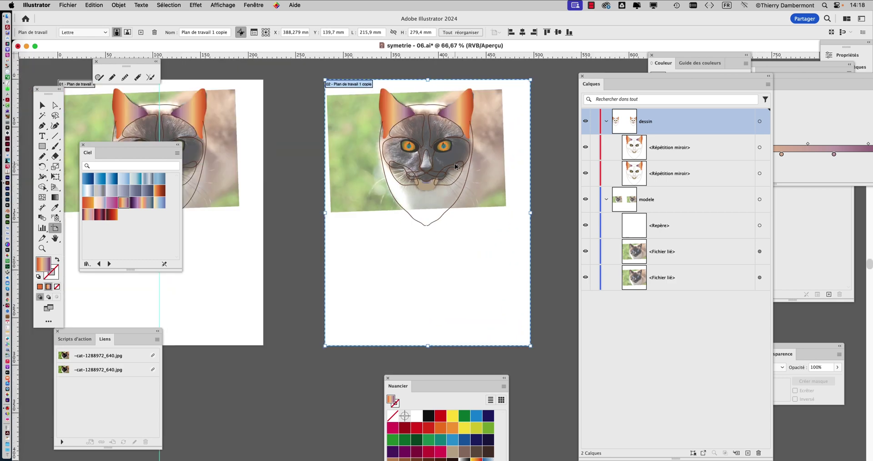
scroll(455, 164, "up", 1)
scroll(456, 166, "up", 2)
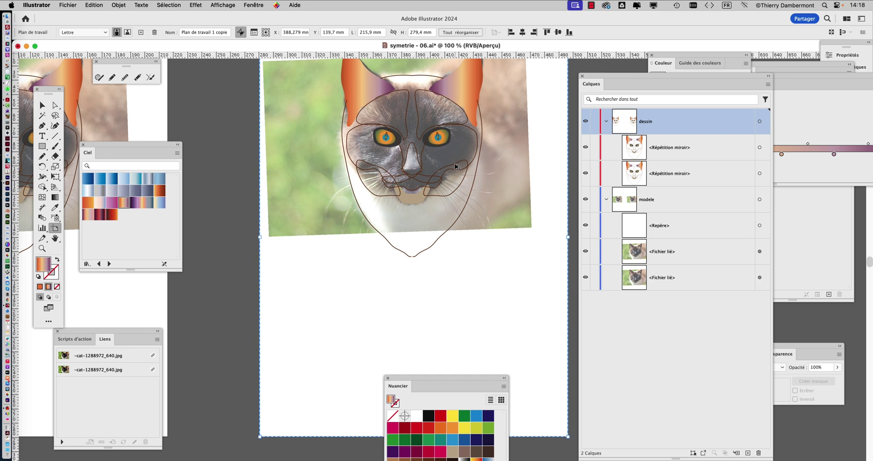
left_click_drag(425, 134, 390, 186)
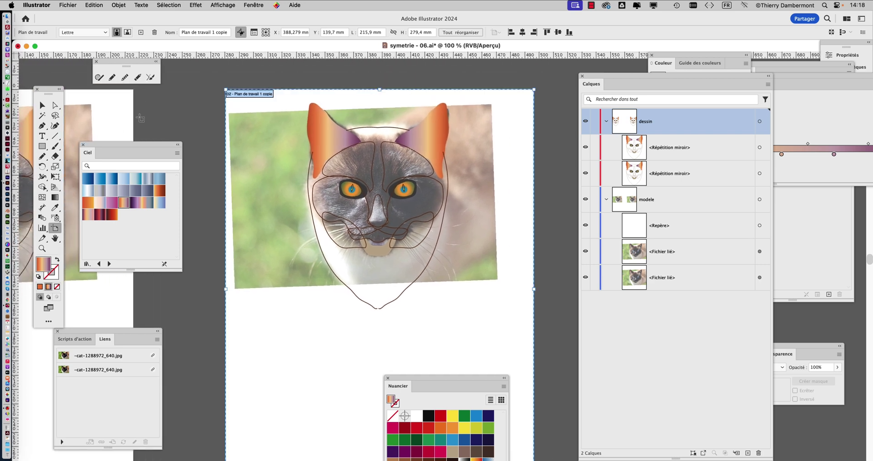
left_click(41, 105)
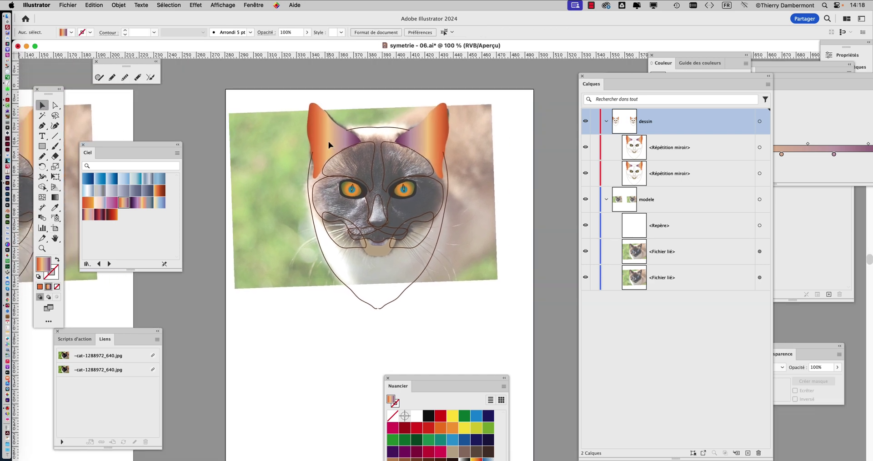
double_click(329, 145)
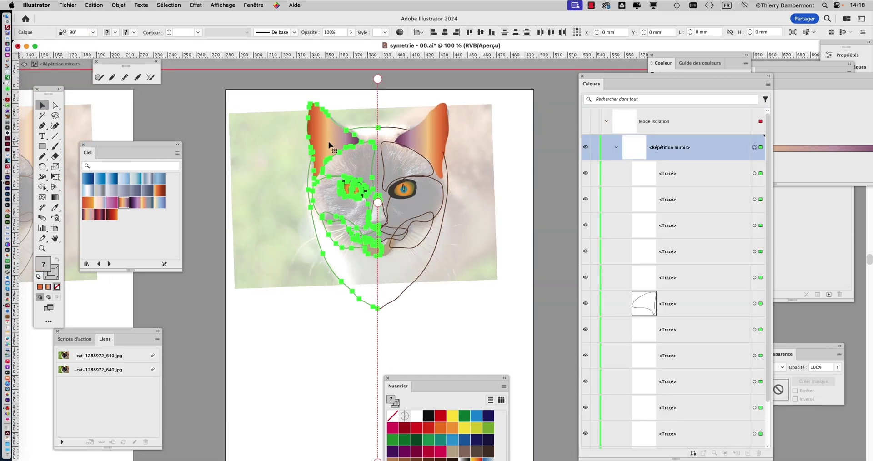
left_click(277, 150)
left_click(309, 146)
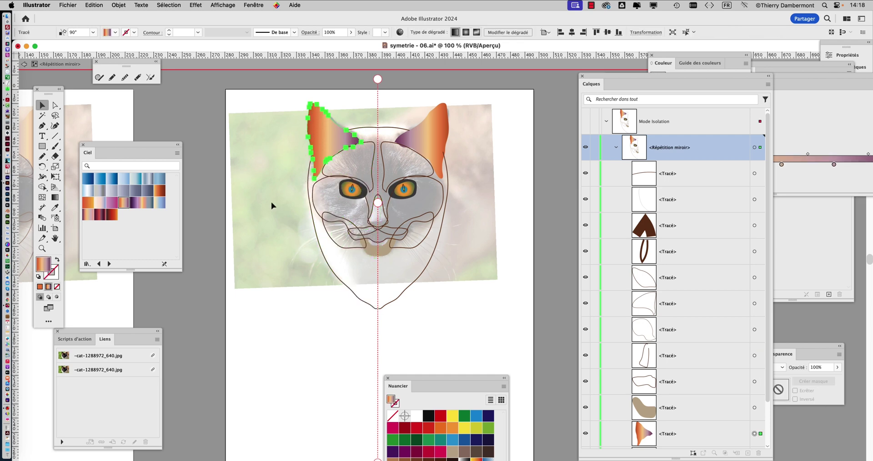
left_click(112, 178)
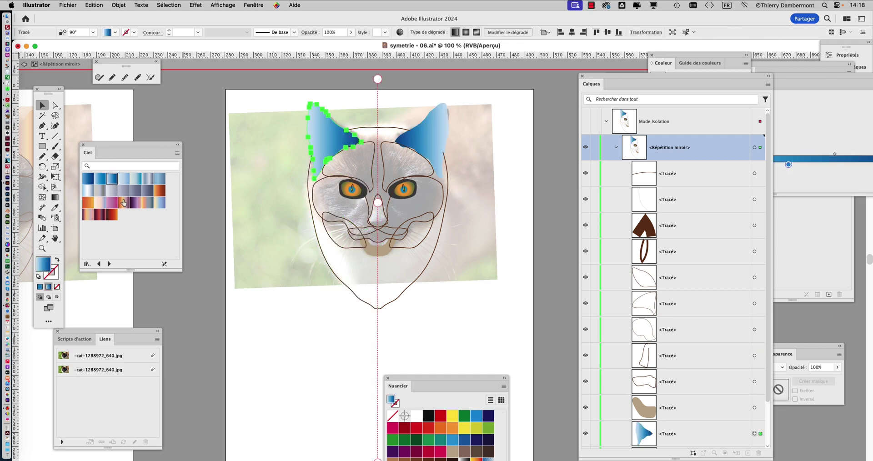
Step: Deselect the ear and leave isolation mode of the copied cat's mirror repeat
key("super+minus")
key("super+minus")
left_click_drag(305, 330, 425, 239)
left_click(424, 240)
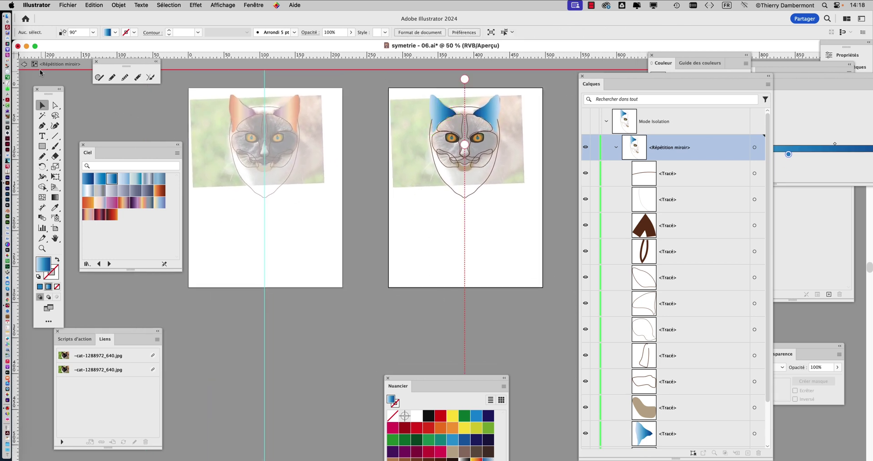
left_click(24, 64)
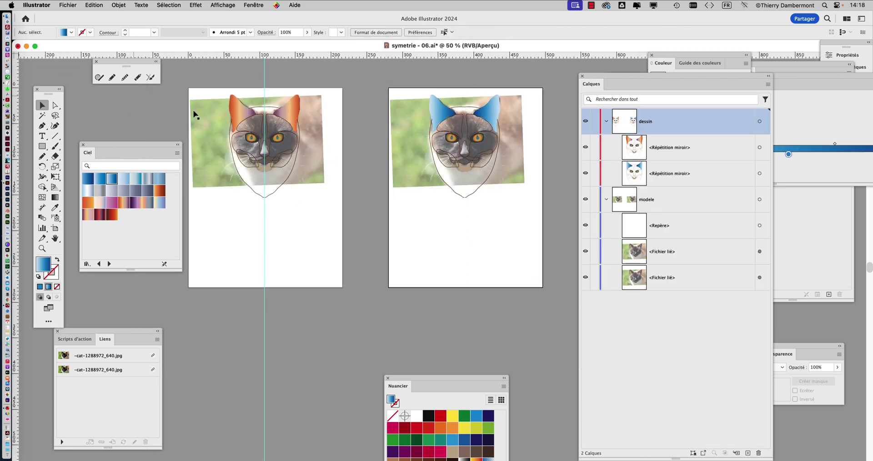
Step: Collapse and hide the modele layer, and shift the layer list and the Ciel swatches clear of both cat faces
left_click(604, 200)
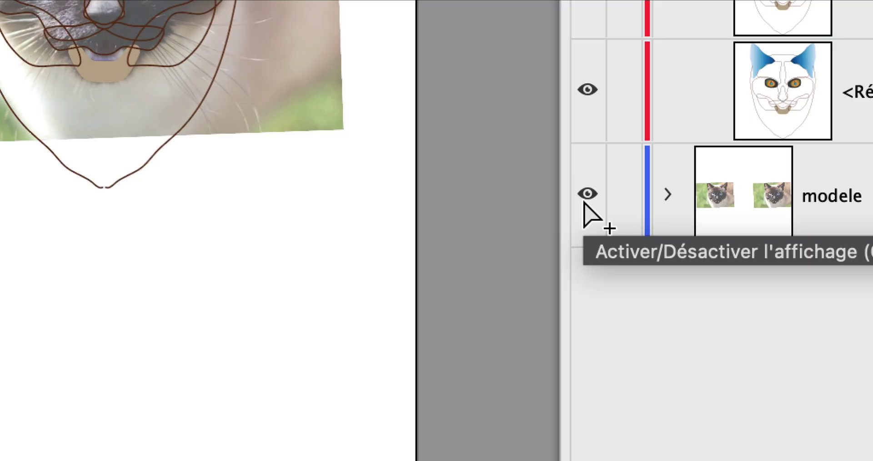
left_click(585, 201)
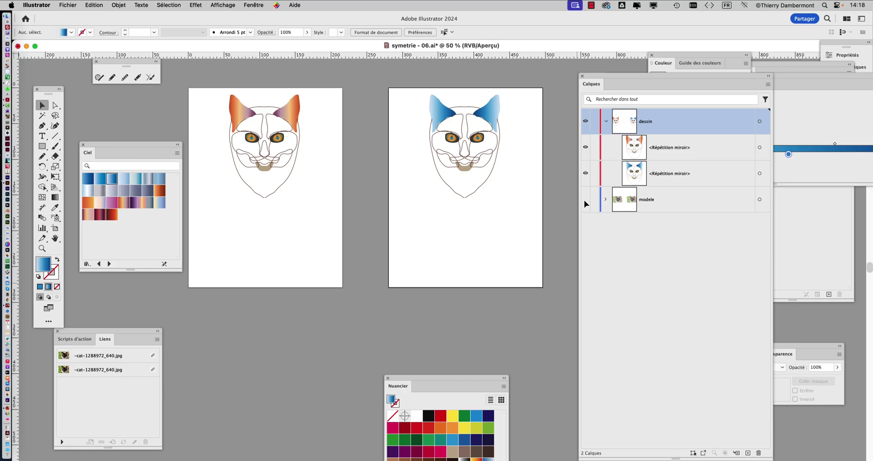
scroll(285, 137, "up", 1)
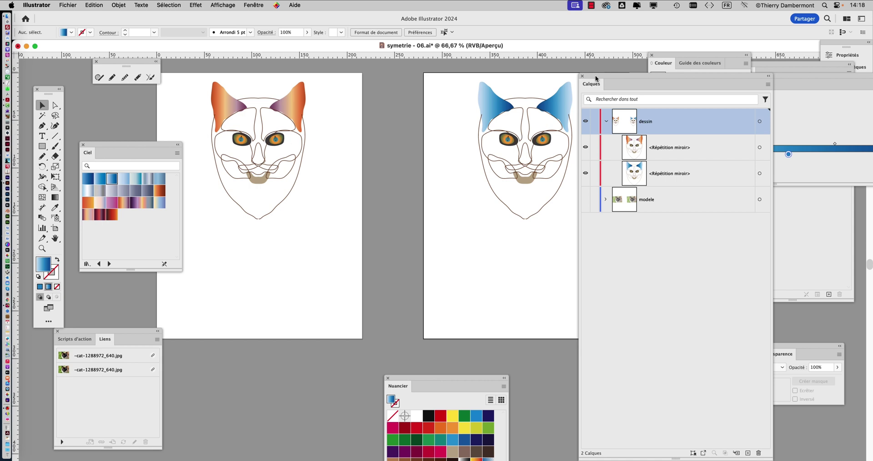
left_click_drag(596, 79, 643, 78)
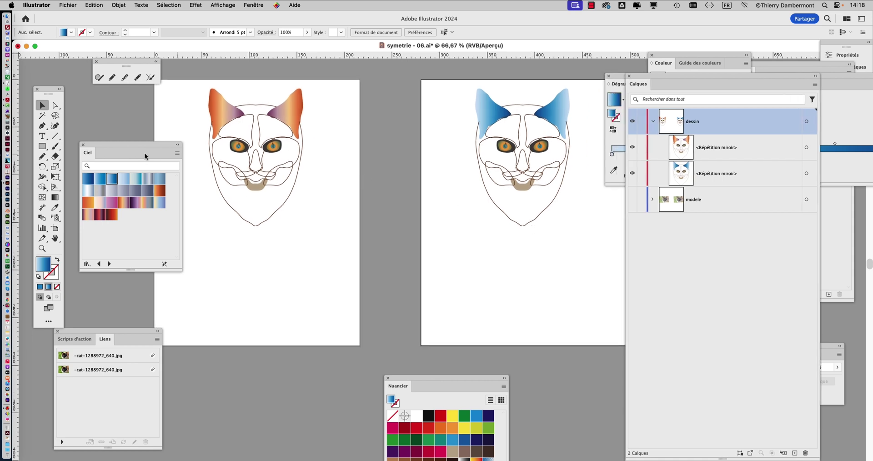
left_click_drag(155, 147, 252, 277)
scroll(339, 236, "right", 3)
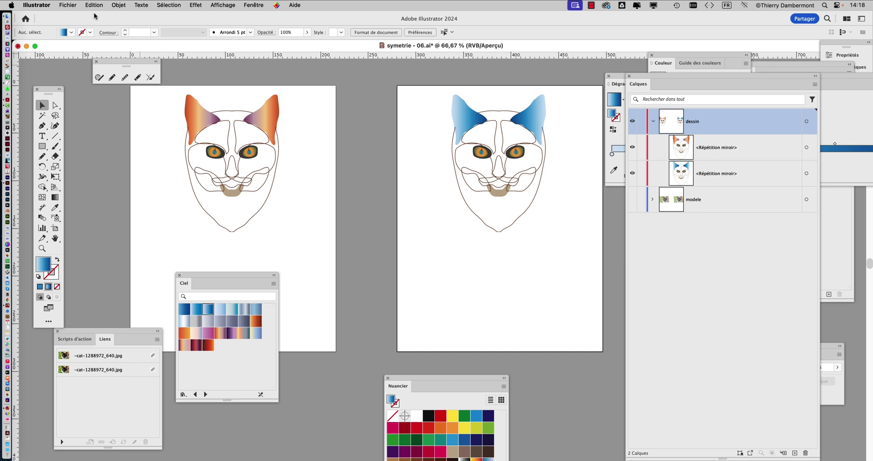
Step: Save the document as symetrie - 08.ai in the symétrie folder in Adobe Illustrator format
left_click(70, 5)
left_click(114, 97)
left_click(513, 87)
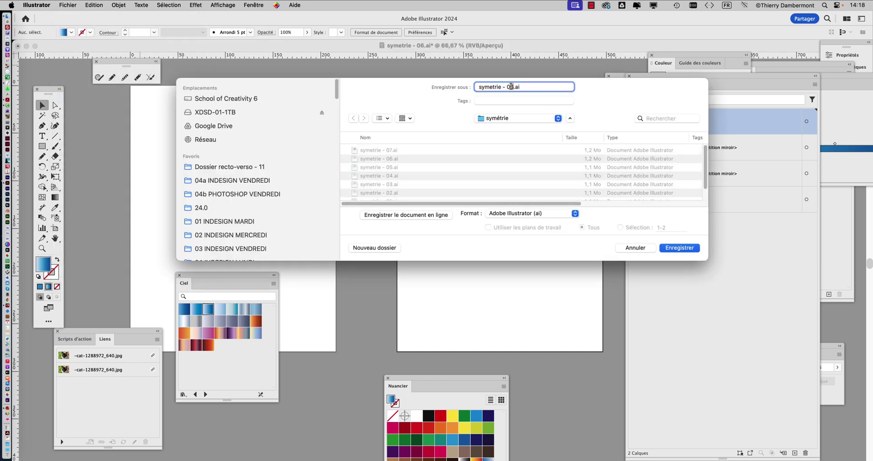
left_click(687, 248)
left_click(423, 210)
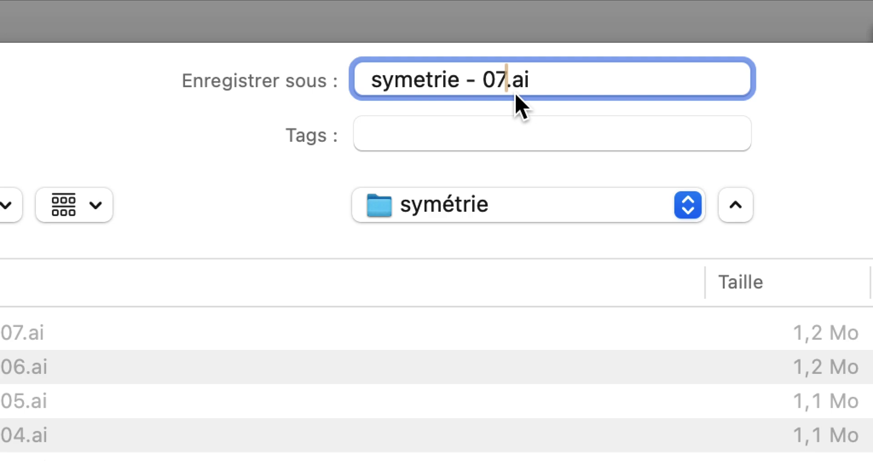
key("BackSpace")
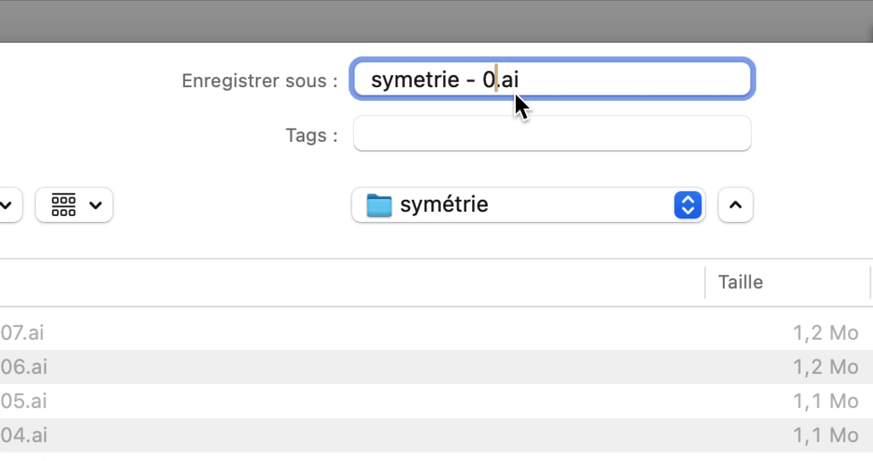
type("8")
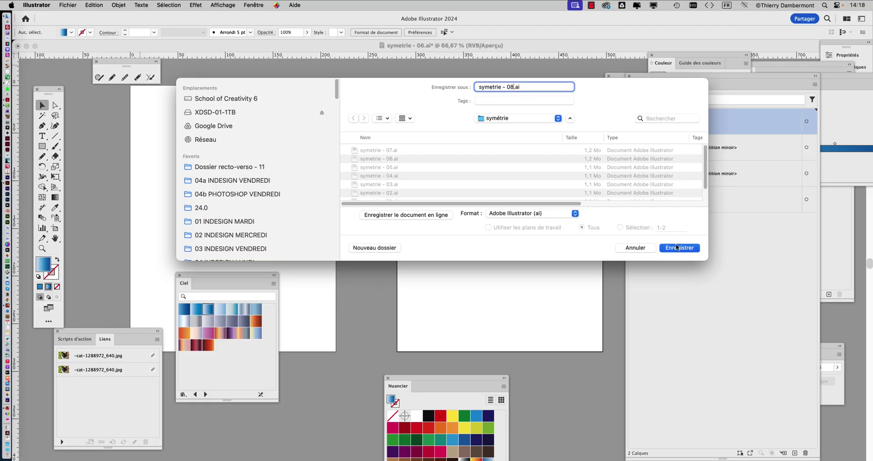
left_click(677, 247)
left_click(559, 323)
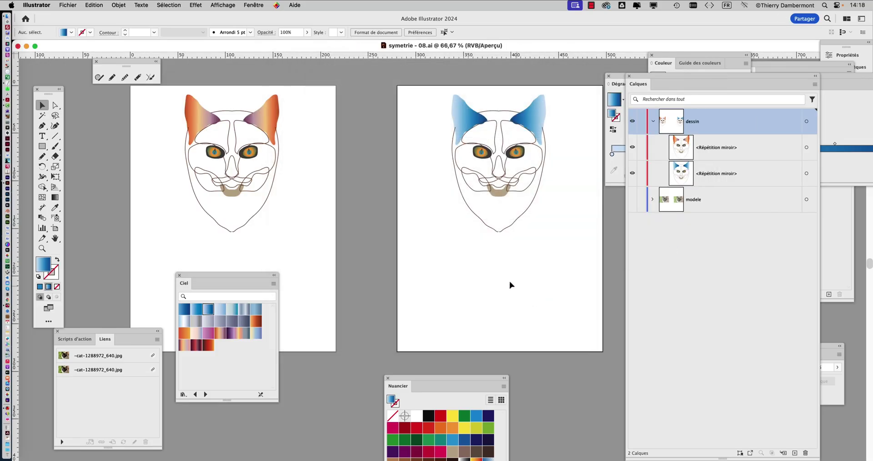
Step: Try to open monogramme - 13.ai from the recently used files
scroll(428, 215, "down", 2)
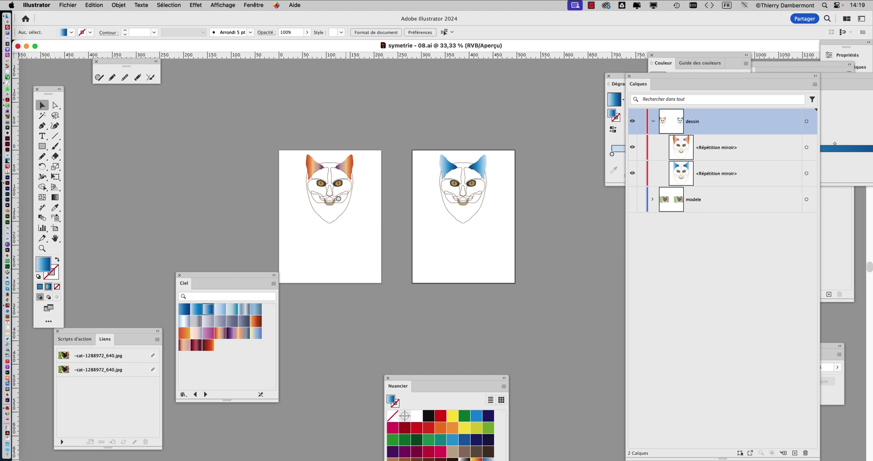
left_click_drag(340, 198, 259, 179)
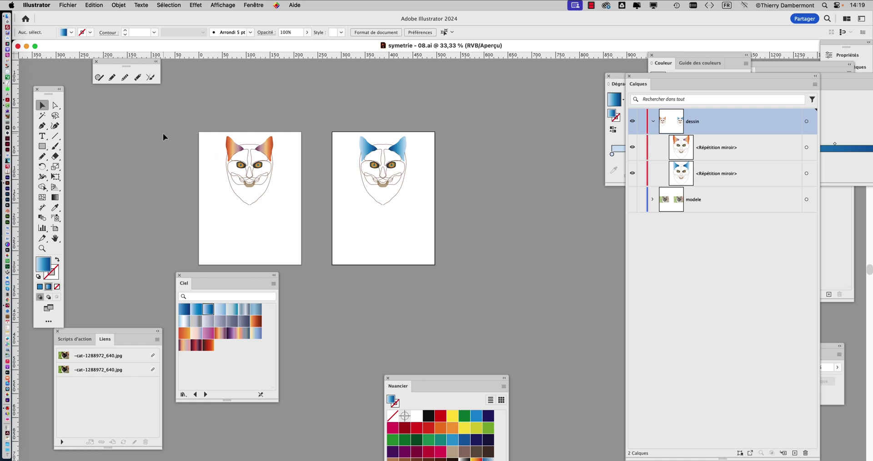
left_click(67, 5)
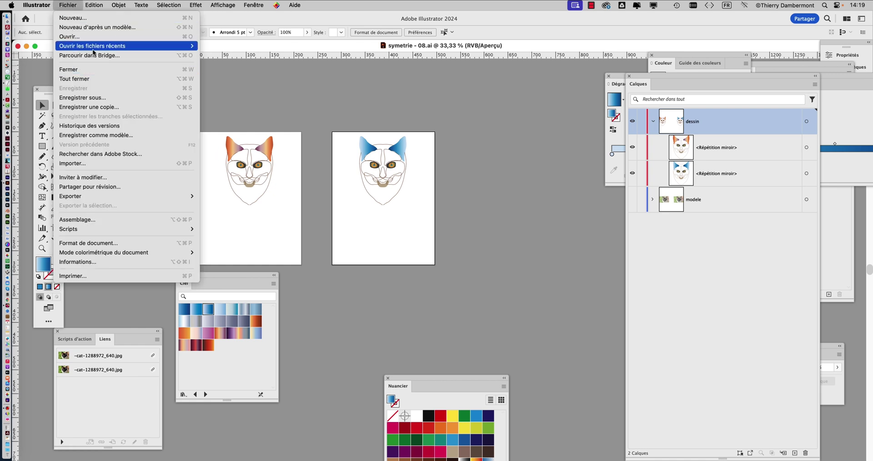
mouse_move(94, 49)
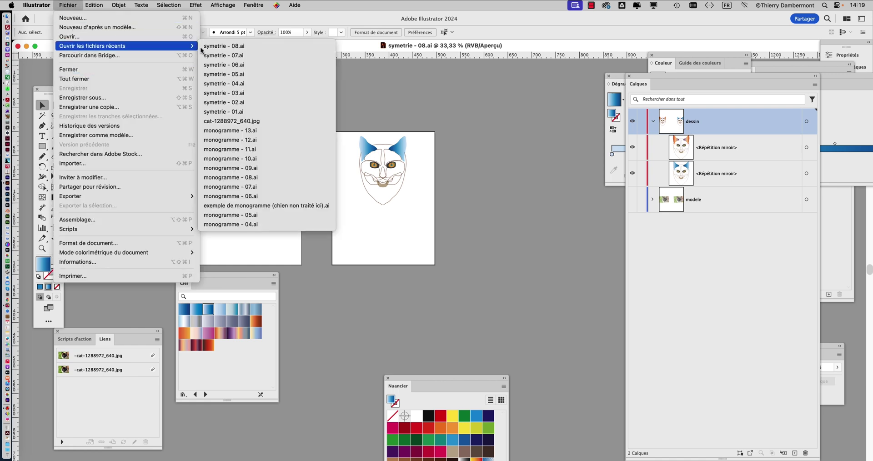
left_click(258, 132)
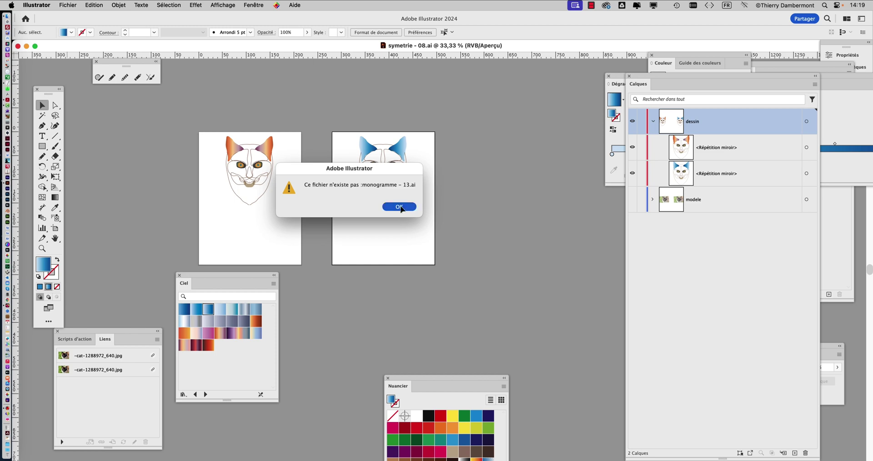
left_click(399, 207)
Step: Switch to Finder and open monogramme - 13.ai from the monogramme folder
key("super+Tab")
key("super+Tab")
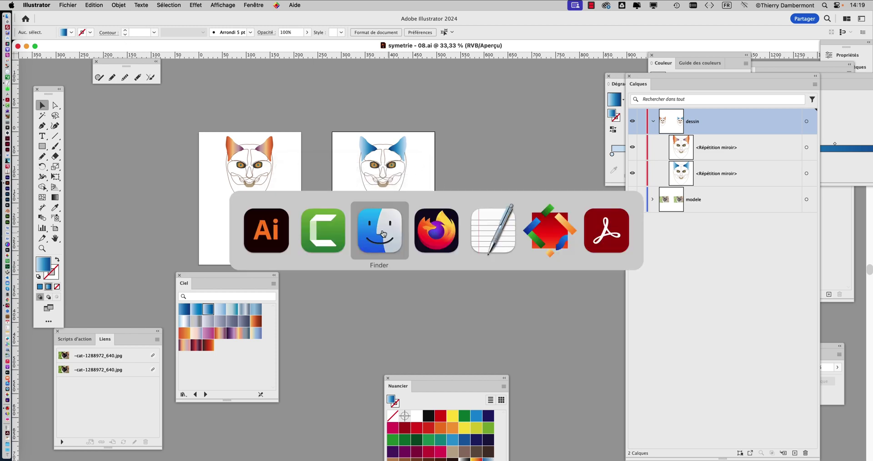
left_click(154, 158)
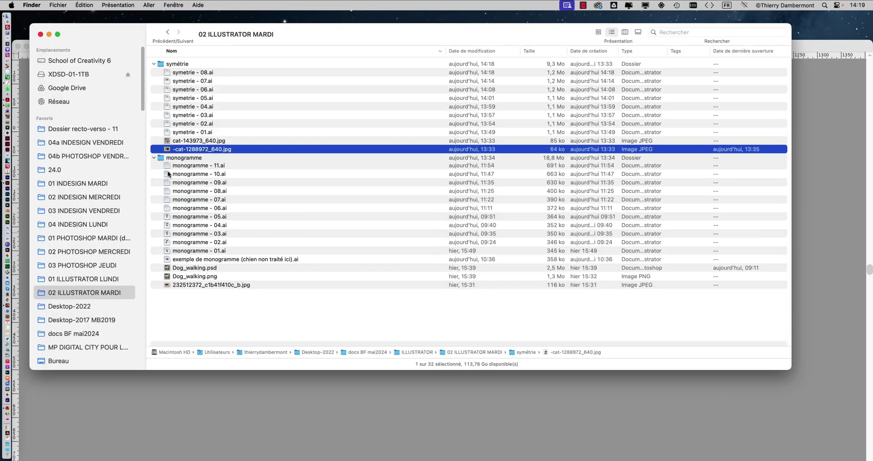
left_click(235, 195)
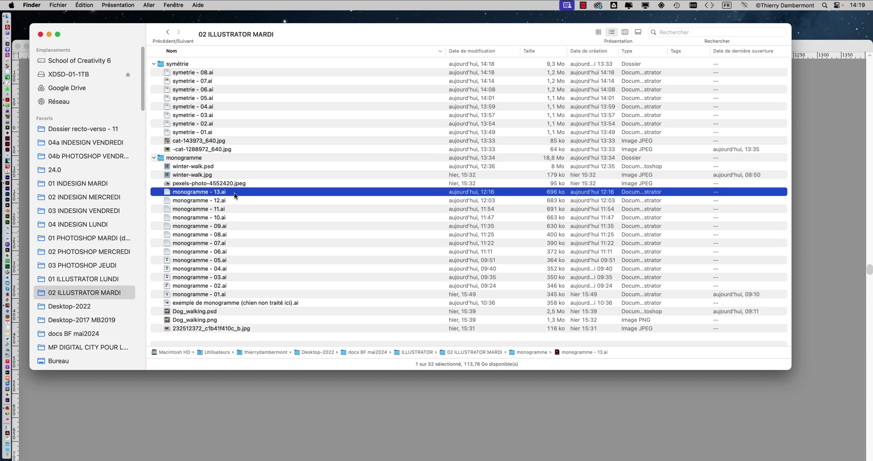
key("super+o")
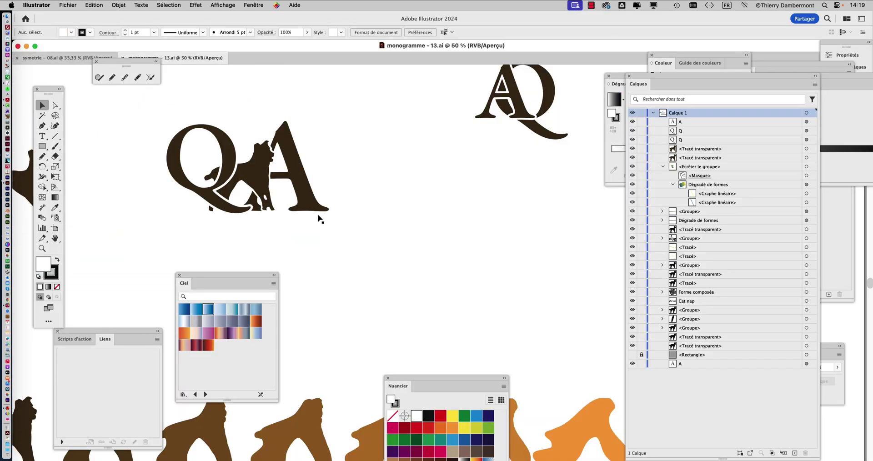
Step: Look over the dog and lettering artwork in monogramme - 13.ai, and close that document after uncovering its tab
scroll(320, 218, "down", 3)
left_click_drag(264, 212, 456, 192)
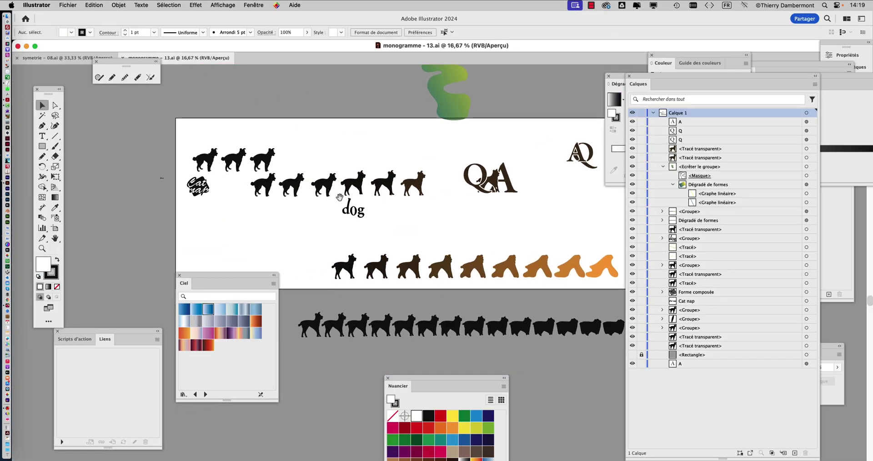
scroll(349, 212, "down", 1)
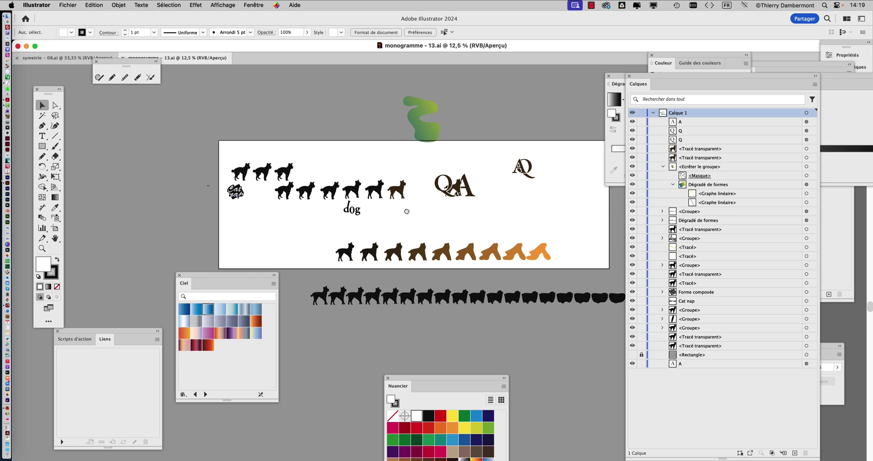
left_click_drag(406, 211, 285, 205)
left_click_drag(122, 61, 115, 82)
left_click(123, 58)
Step: Check the blue-eared cat copy up close, and switch to Firefox with the Bing image search for cat face
scroll(294, 199, "up", 1)
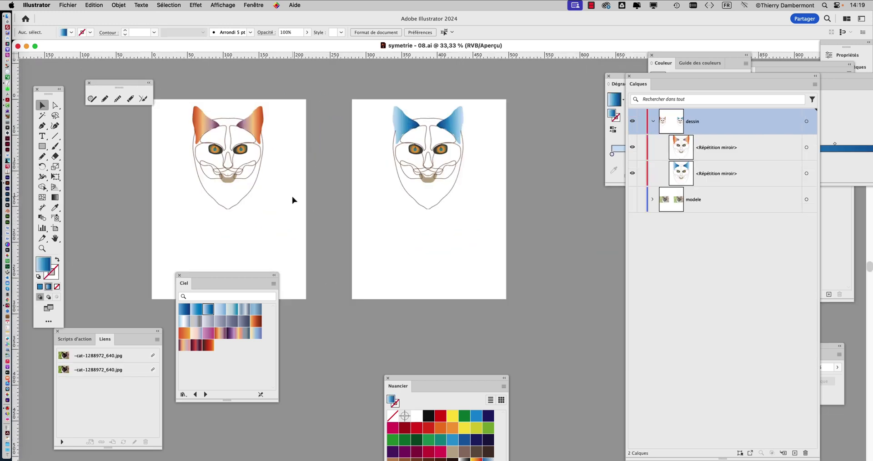
left_click_drag(324, 188, 360, 177)
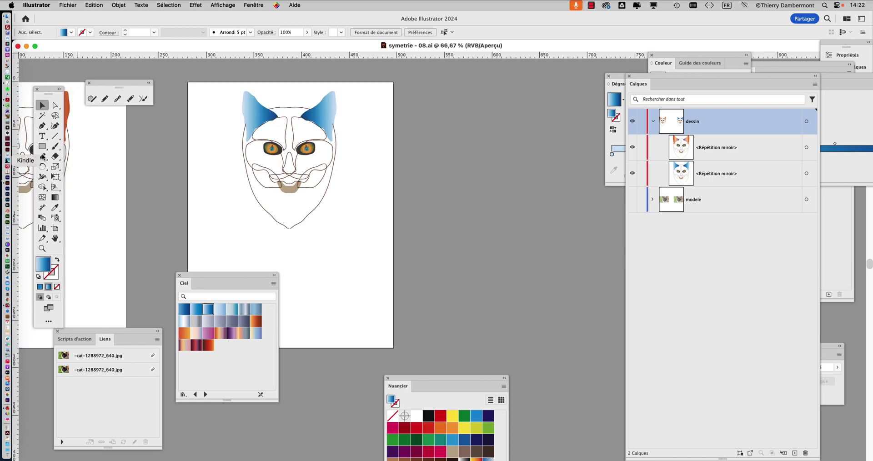
mouse_move(14, 286)
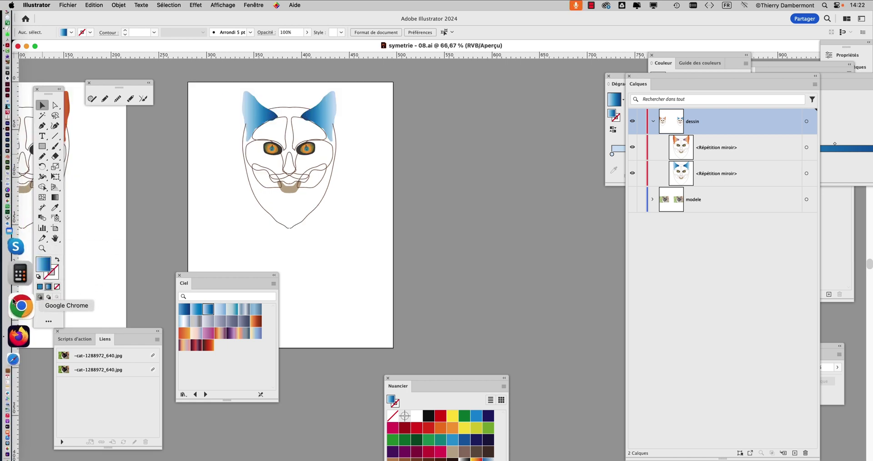
left_click(19, 337)
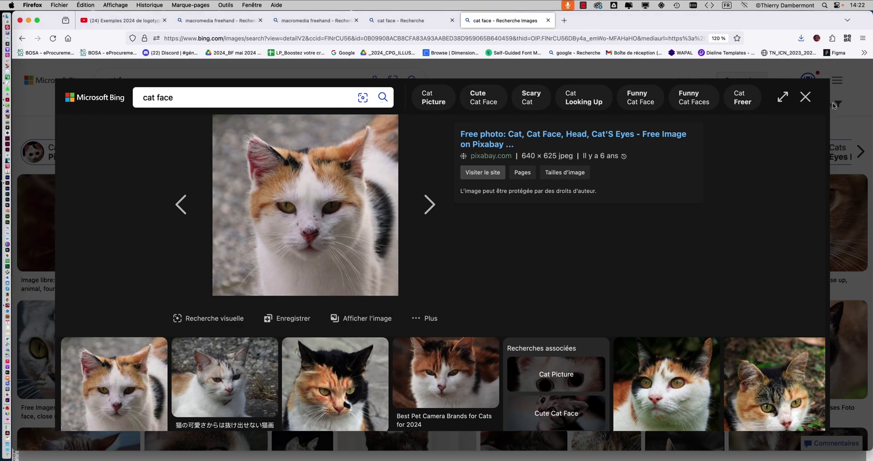
Step: Close the enlarged cat photo and change the Bing image search to wolf face
left_click(806, 97)
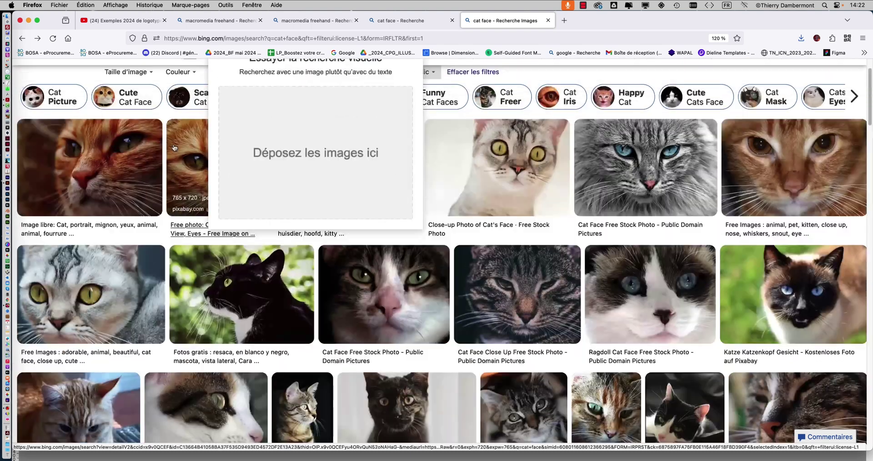
scroll(174, 148, "up", 2)
left_click_drag(120, 80, 95, 81)
left_click(117, 81)
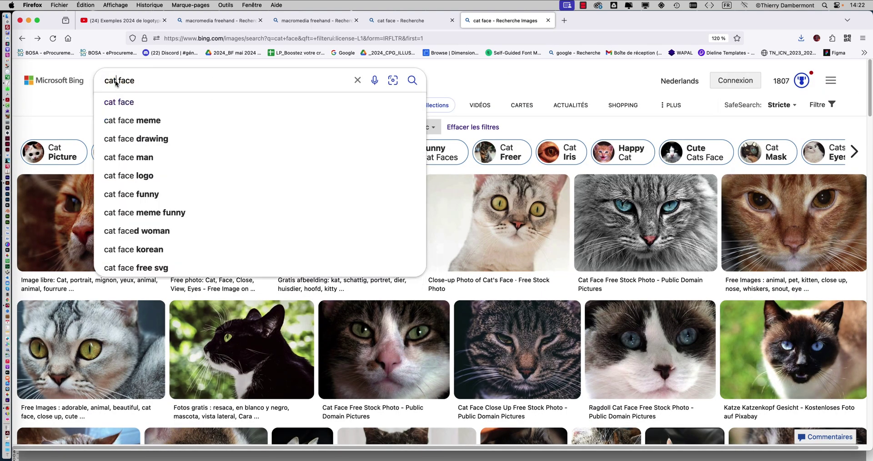
key("BackSpace")
key("BackSpace")
key("BackSpace")
type("wol")
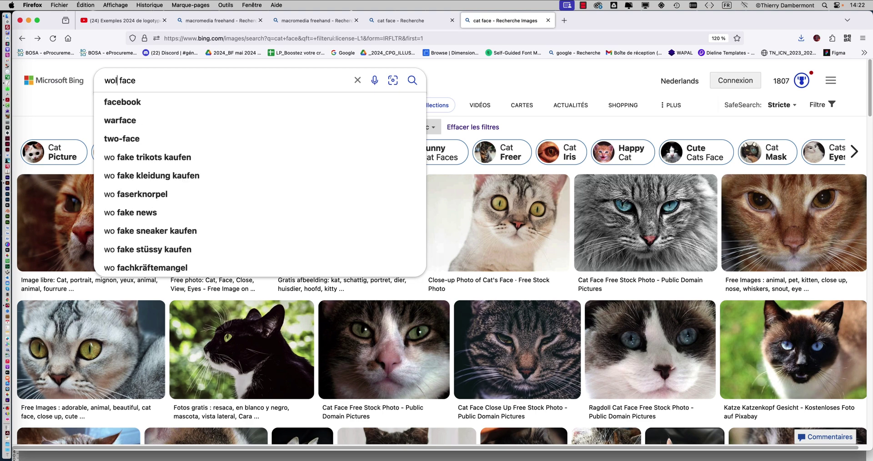
type("f")
key("Return")
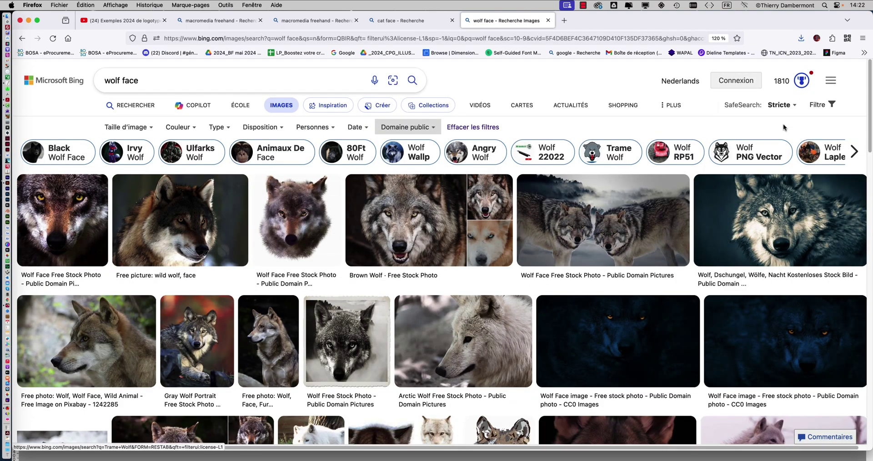
Step: Check the licence filter applied to the wolf face image results
left_click(814, 104)
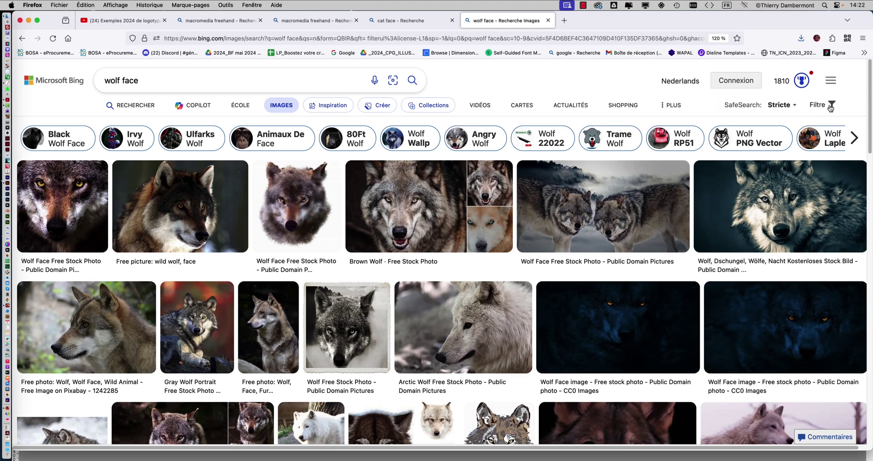
left_click(830, 107)
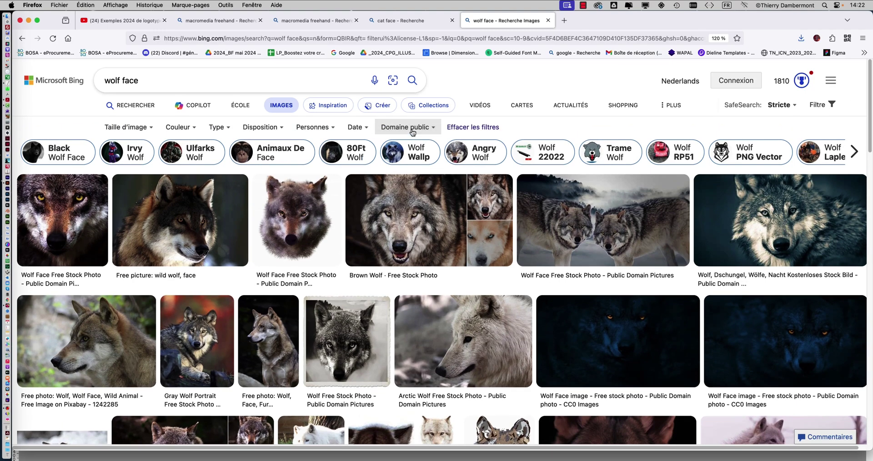
left_click(415, 129)
left_click(524, 79)
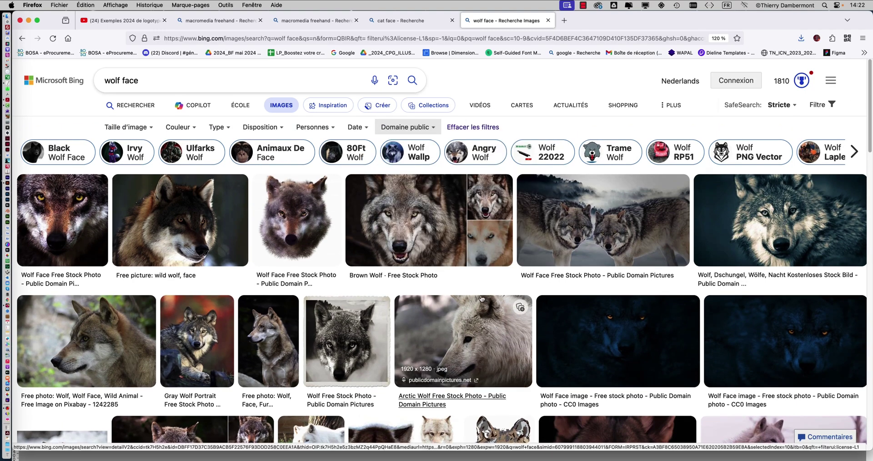
Step: Find the gray wolf portrait with the red background in the results and open its full-size image in a separate tab
scroll(482, 298, "down", 1)
scroll(482, 298, "down", 3)
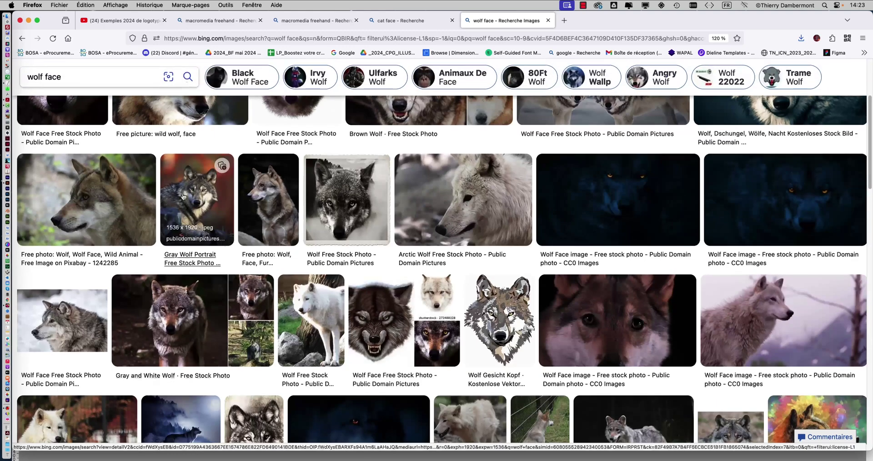
left_click(194, 200)
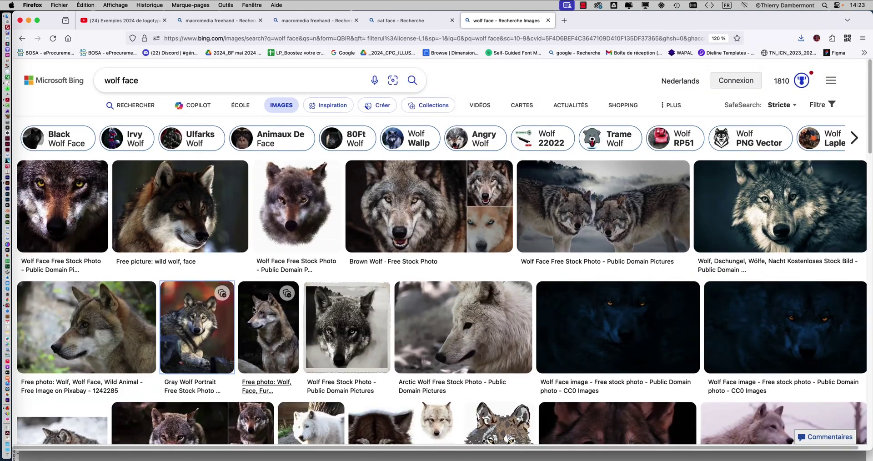
left_click(203, 317)
left_click(354, 317)
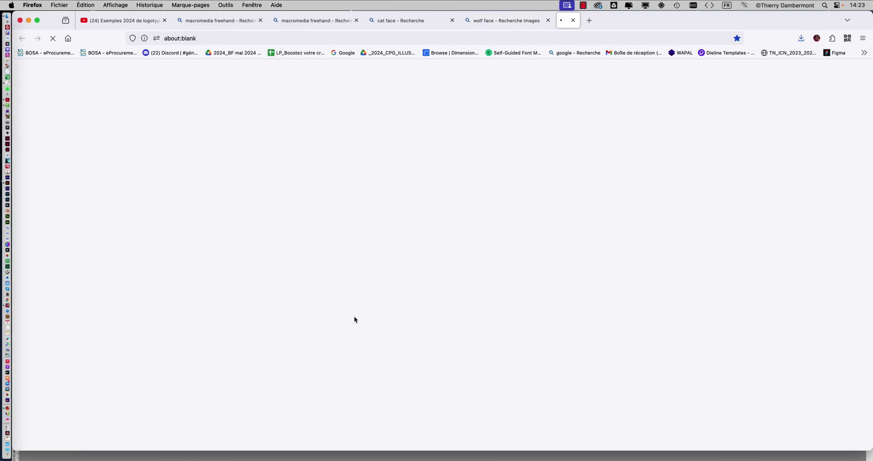
Step: Save gray-wolf-portrait.jpg into a new folder named symétrie 2 inside 02 ILLUSTRATOR MARDI
right_click(410, 193)
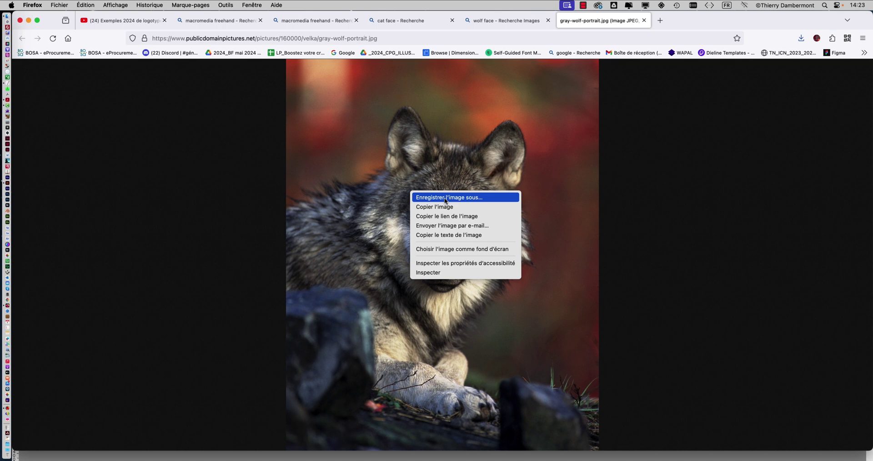
left_click(445, 198)
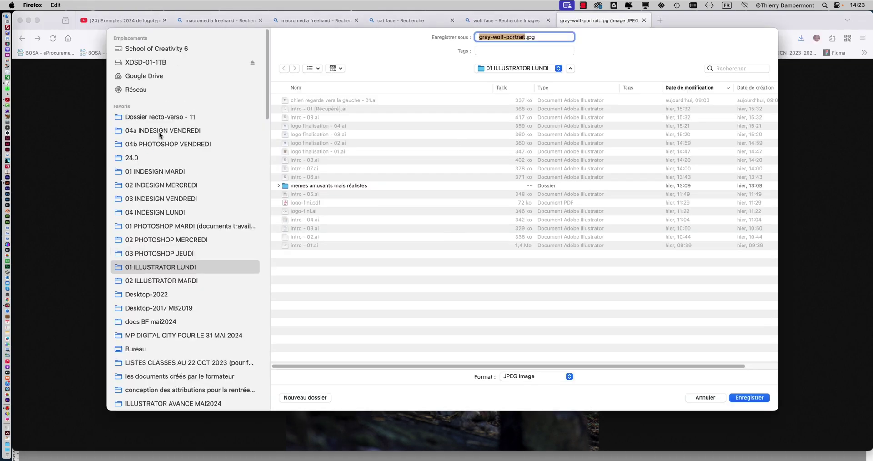
left_click(190, 280)
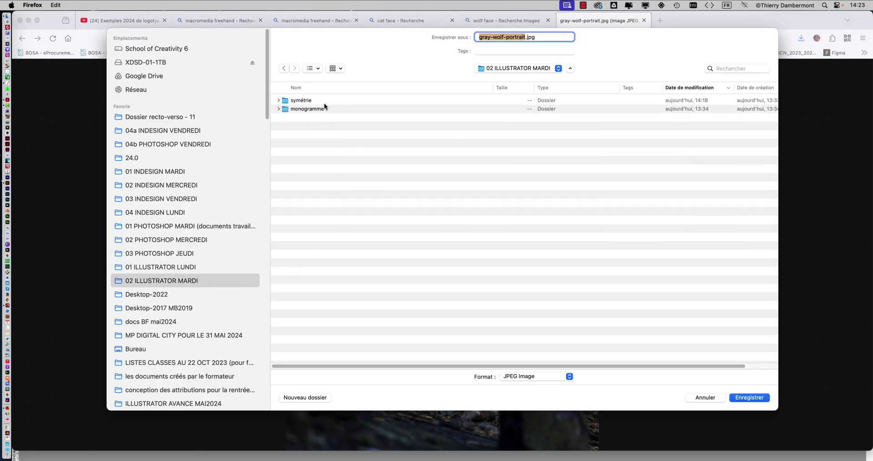
left_click(313, 397)
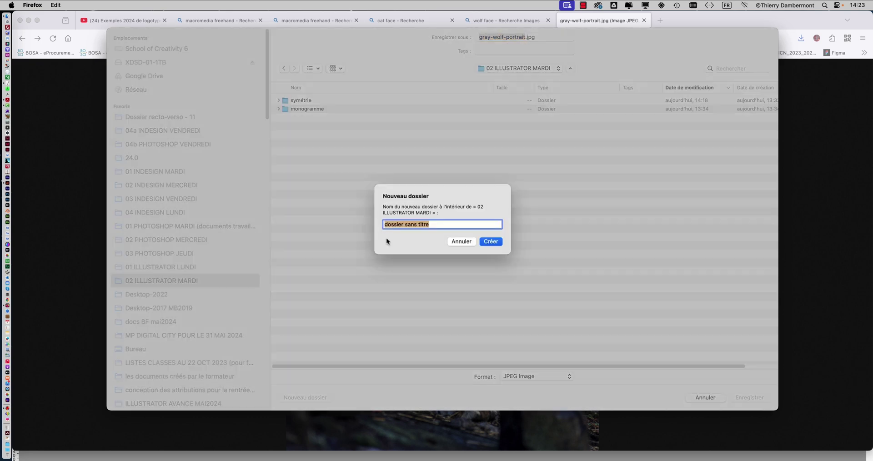
type("symétrie 2")
left_click(490, 243)
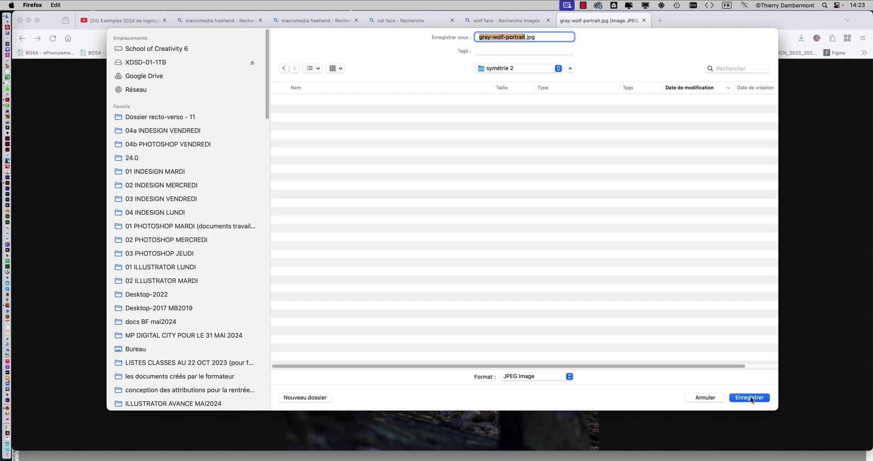
left_click(750, 398)
Step: Switch to Illustrator, close symetrie - 08.ai, and hide the other applications and the panels except the tools
key("super+Tab")
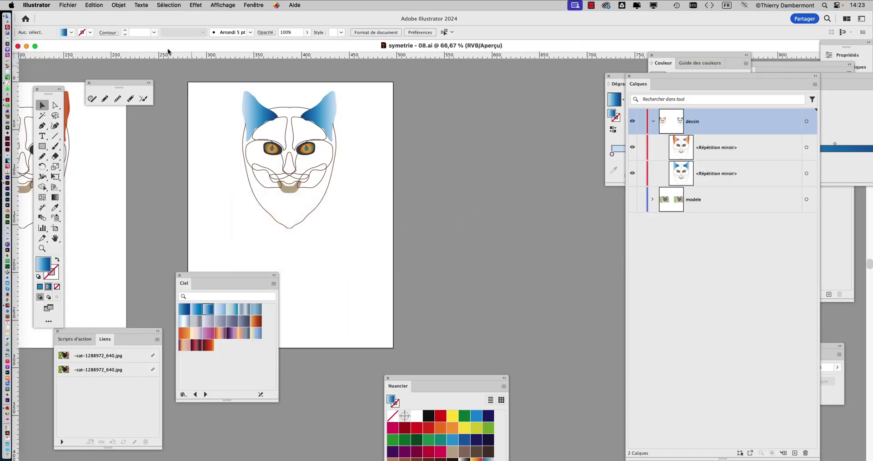
left_click(18, 46)
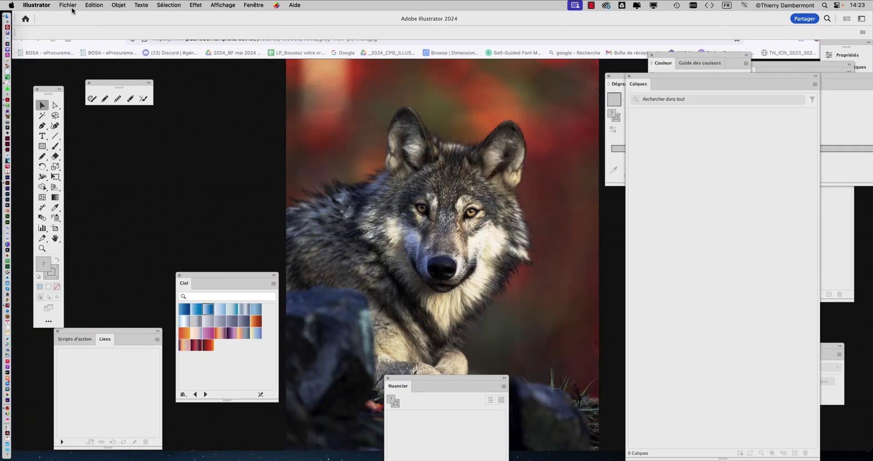
key("alt+super+h")
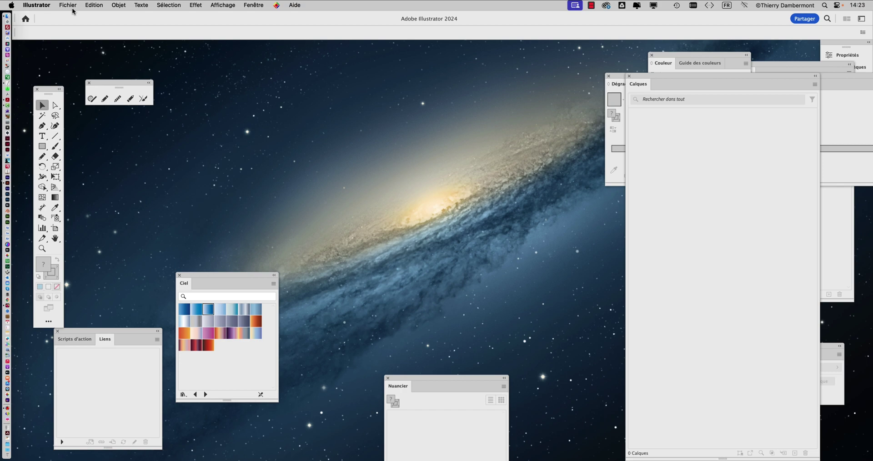
key("shift+Tab")
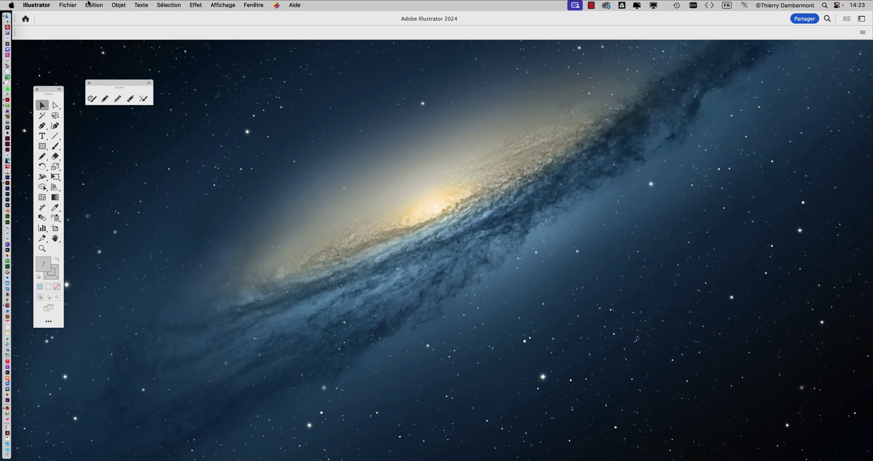
Step: Create a new portrait Letter document, 215.9 x 279.4 mm, in RGB colour mode
left_click(68, 5)
left_click(71, 17)
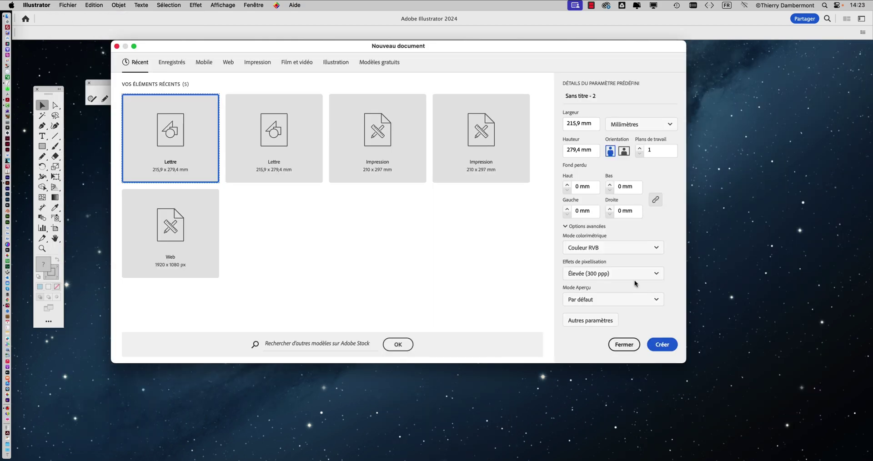
left_click(662, 344)
Step: Place gray-wolf-portrait.jpg from the symétrie 2 folder as a linked image about 180 x 224 mm on the artboard
left_click(68, 5)
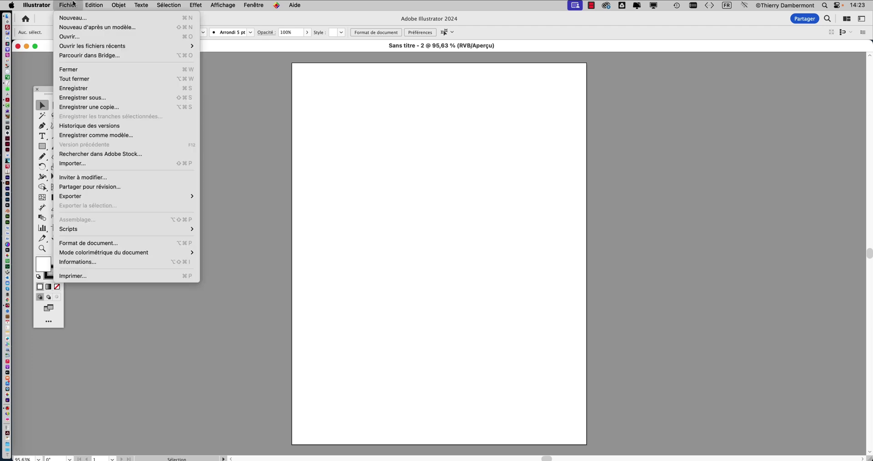
left_click(86, 164)
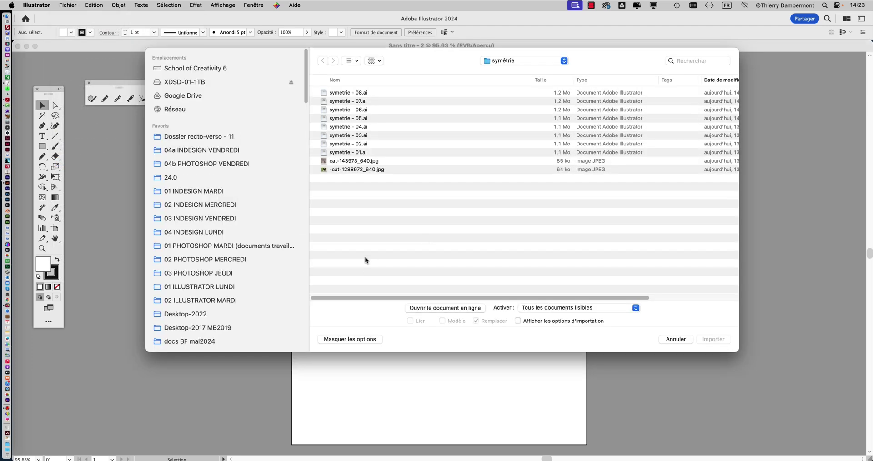
left_click(513, 62)
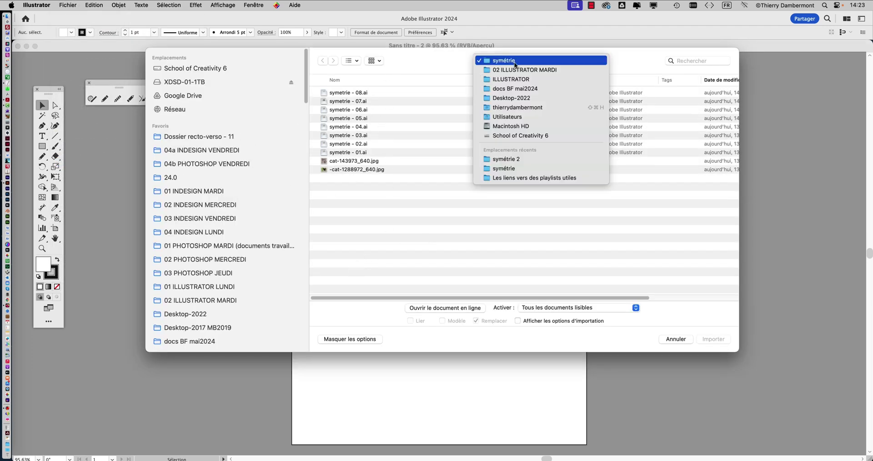
left_click(517, 71)
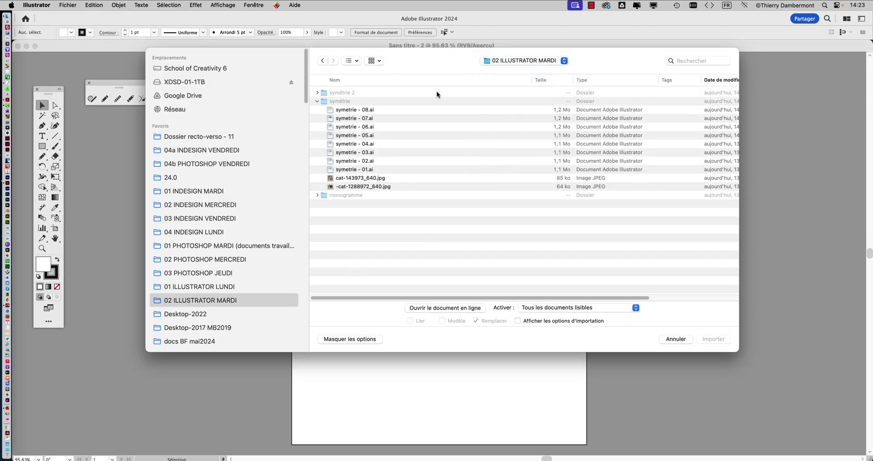
double_click(342, 93)
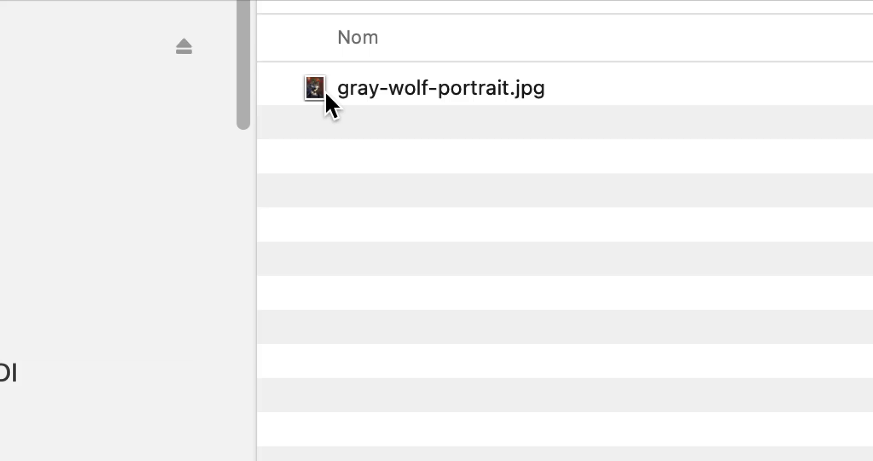
left_click(327, 97)
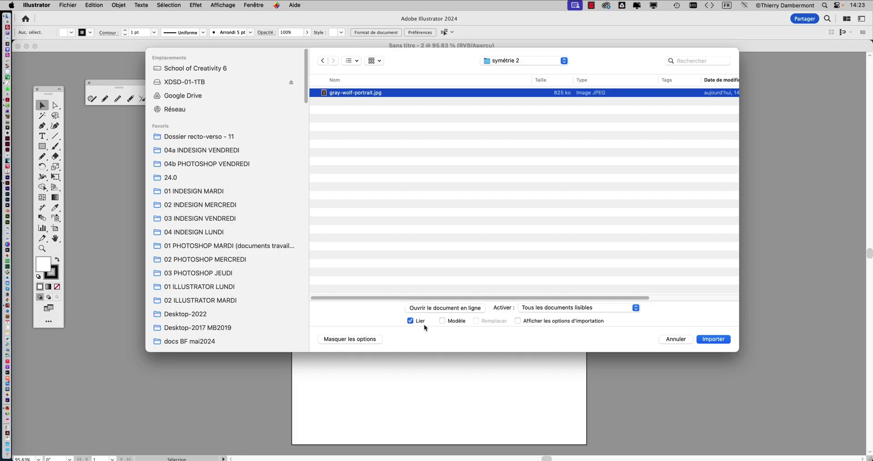
left_click(720, 341)
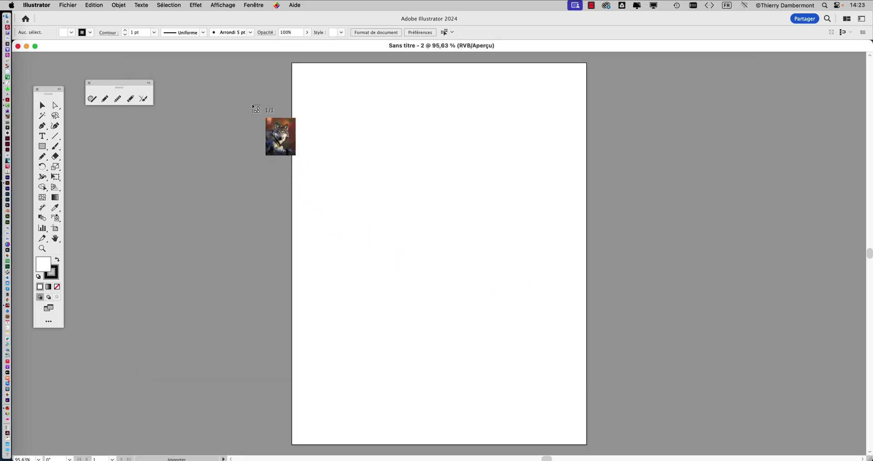
left_click_drag(296, 75, 681, 383)
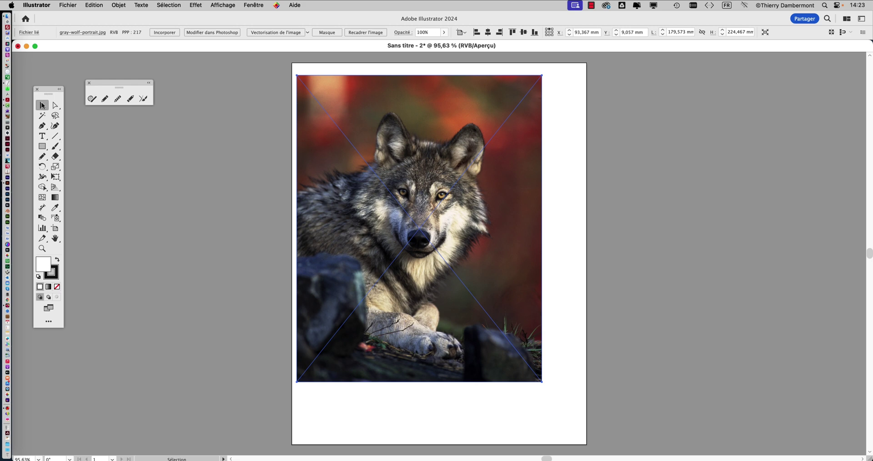
Step: Show the Transparency panel and move it beside the artboard
left_click(255, 4)
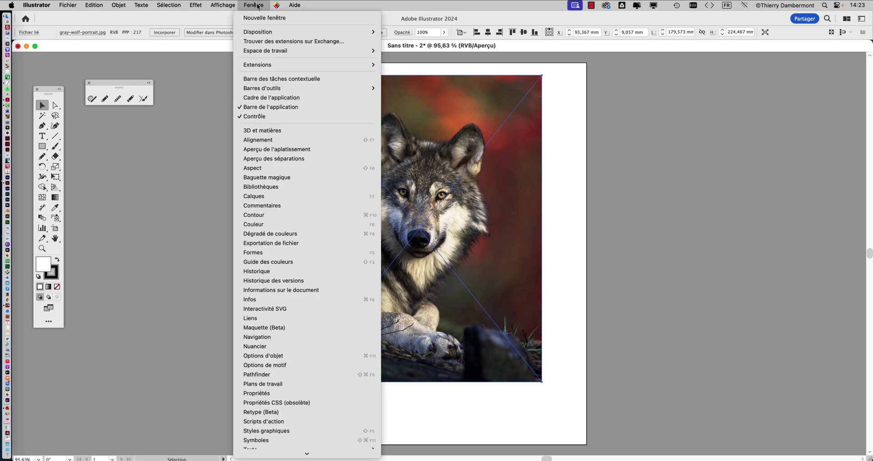
left_click(258, 6)
left_click(258, 7)
scroll(302, 316, "down", 5)
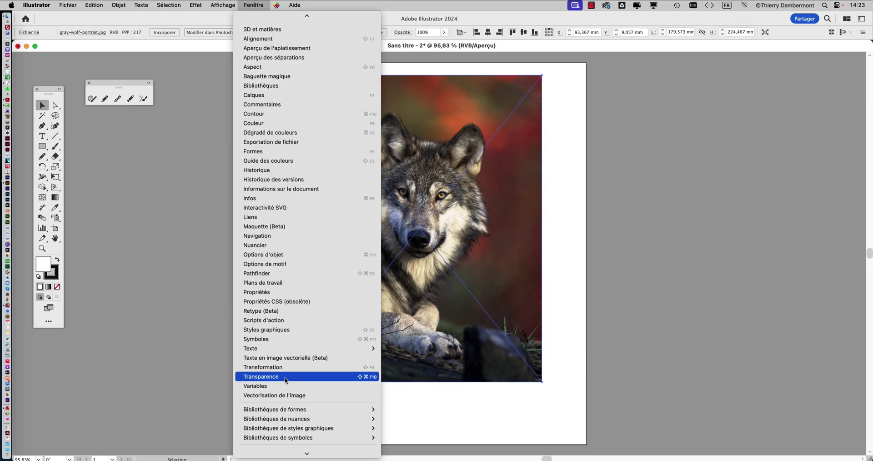
left_click(286, 381)
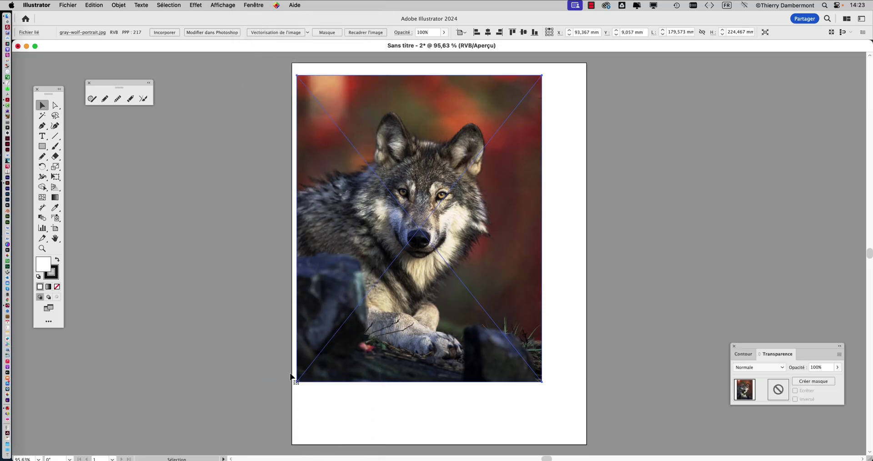
left_click_drag(746, 345, 622, 153)
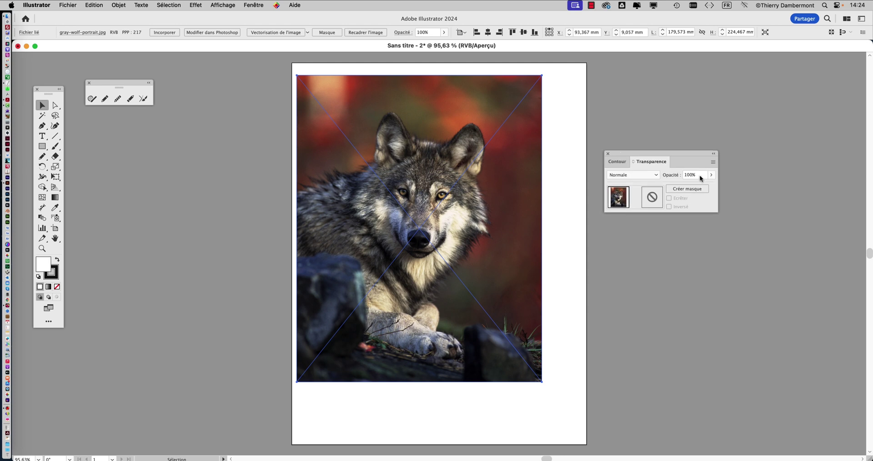
Step: Lower the opacity of the placed wolf photo so it is moderately faded, and deselect it
left_click(710, 175)
left_click(694, 186)
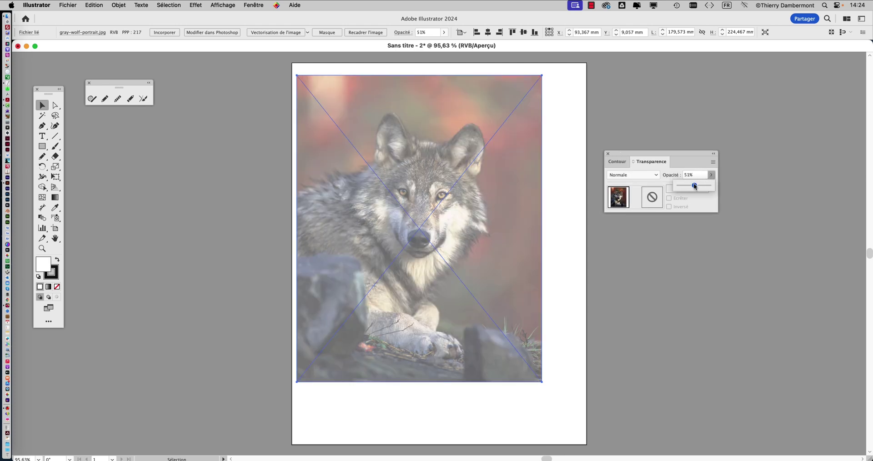
left_click_drag(695, 186, 705, 187)
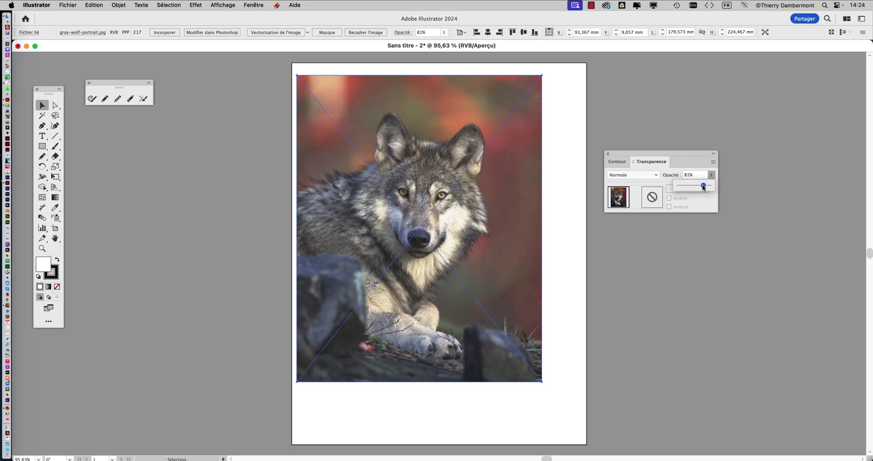
left_click_drag(704, 187, 700, 188)
left_click(647, 126)
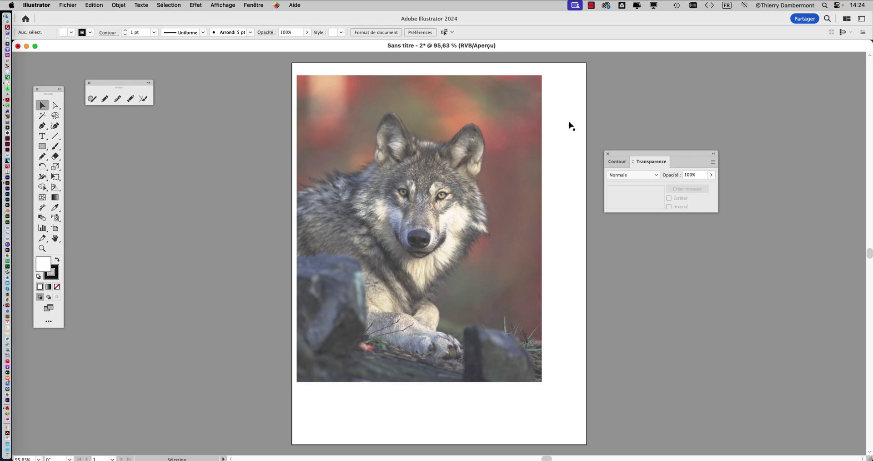
Step: Show the rulers and place a vertical guide through the middle of the wolf's face, about 96 mm from the artboard's left edge
key("super")
key("super+r")
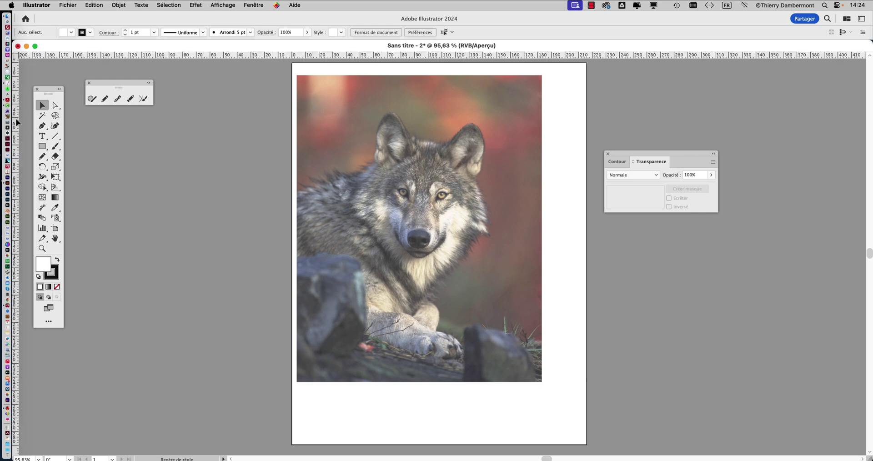
left_click_drag(290, 146, 422, 150)
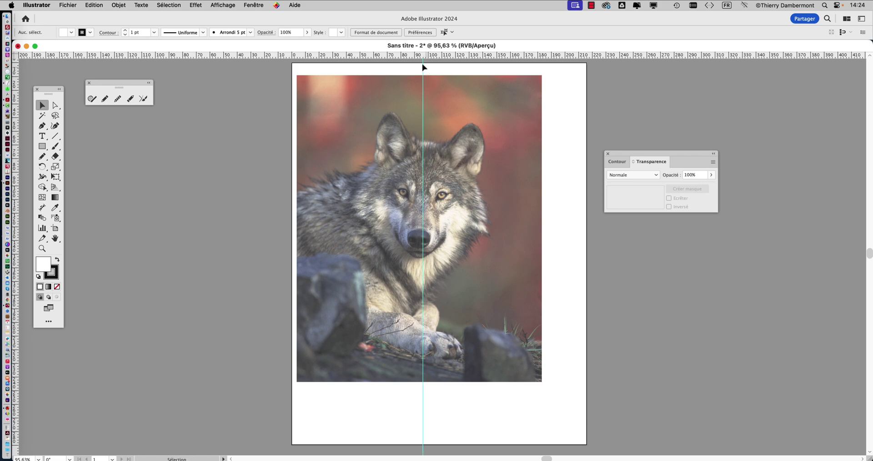
Step: Show the Layers panel, lock the guide inside Calque 1, select the linked wolf photo and narrow the panel
left_click(263, 4)
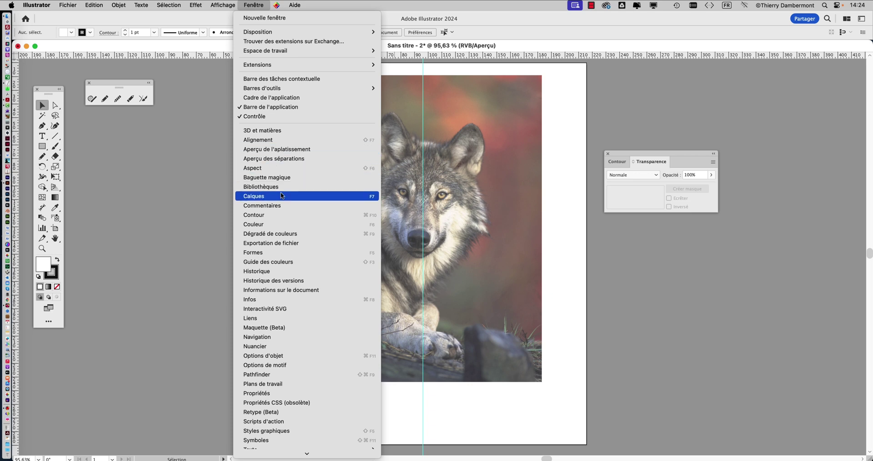
left_click(307, 200)
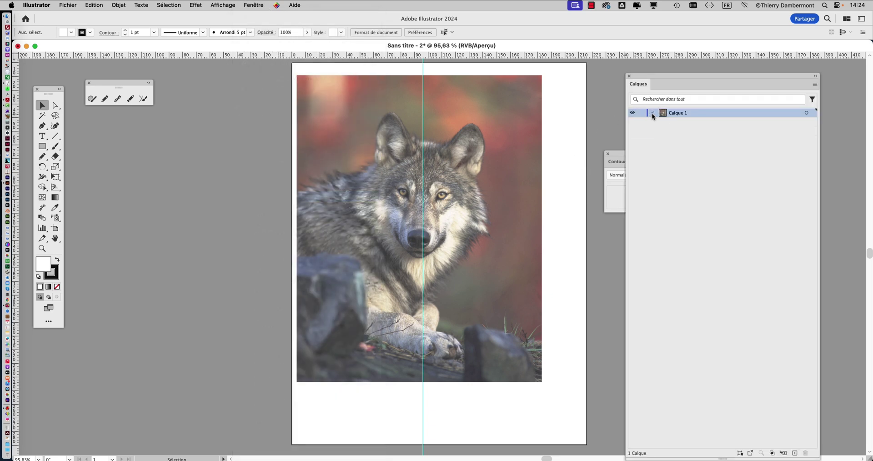
left_click(652, 113)
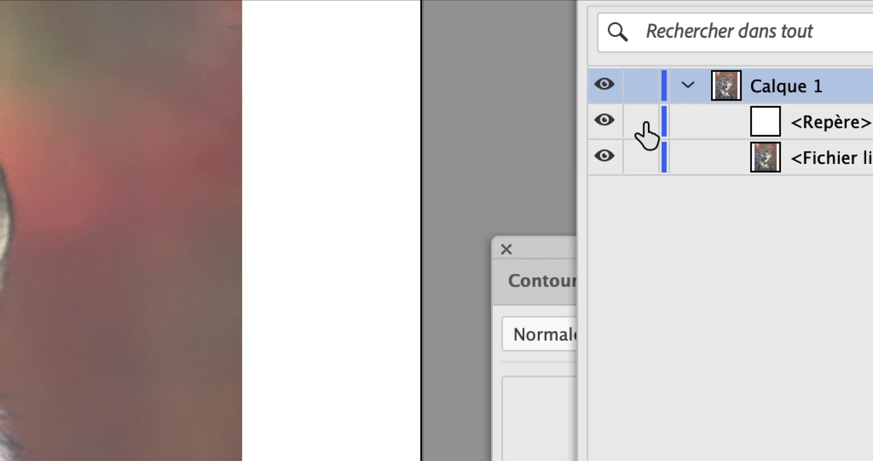
left_click(646, 126)
left_click(871, 158)
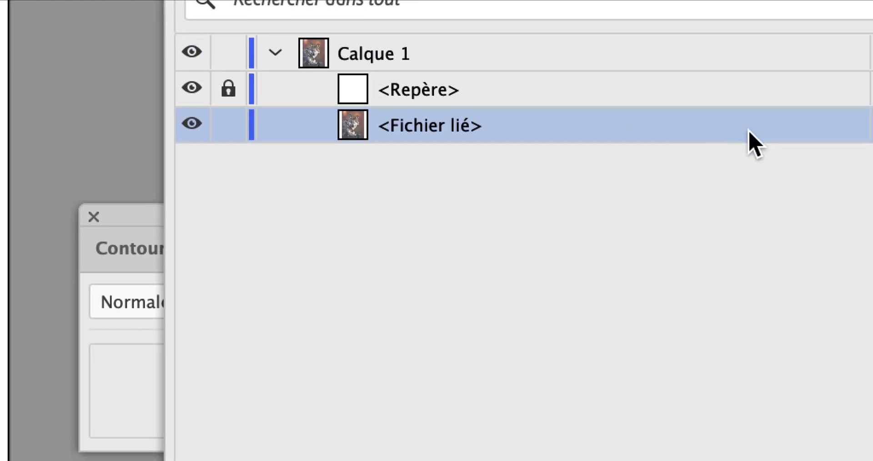
left_click(775, 130)
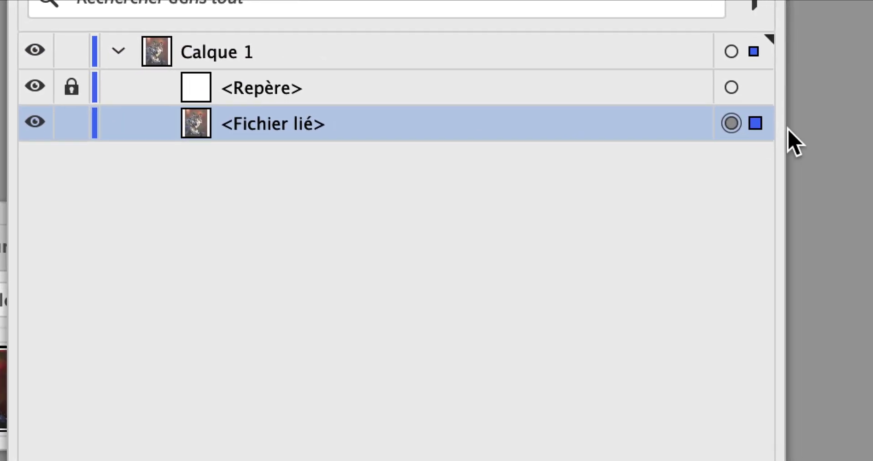
left_click_drag(787, 134, 514, 152)
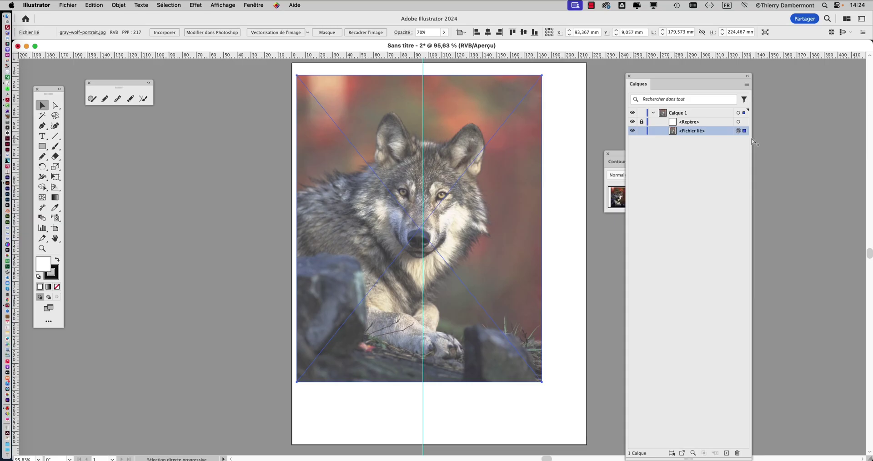
Step: Rotate the wolf photo slightly counterclockwise with Free Transform and shift it so the face is centred on the vertical guide
scroll(443, 177, "up", 3)
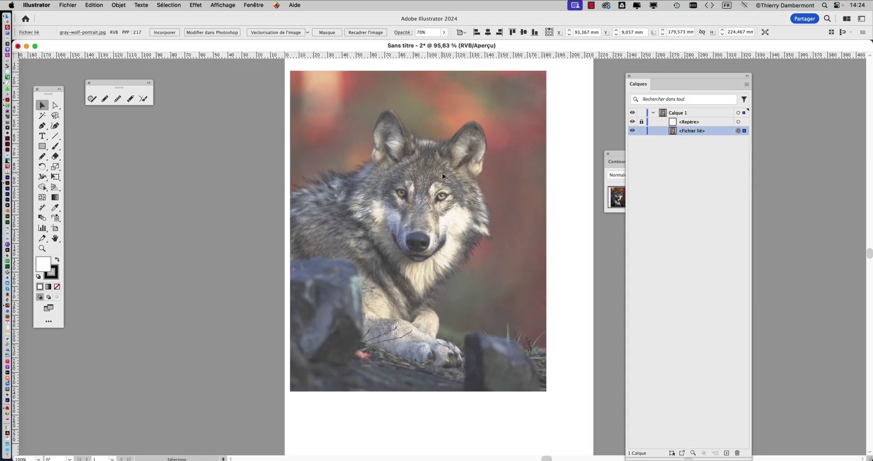
scroll(444, 177, "down", 3)
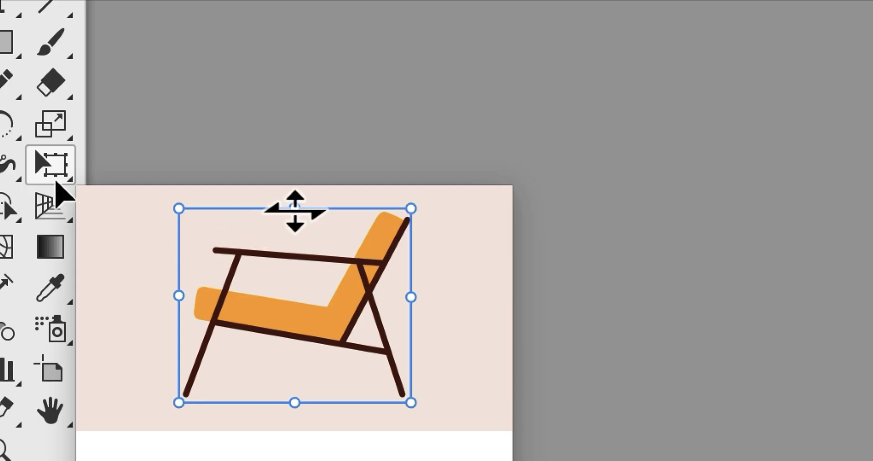
left_click(56, 181)
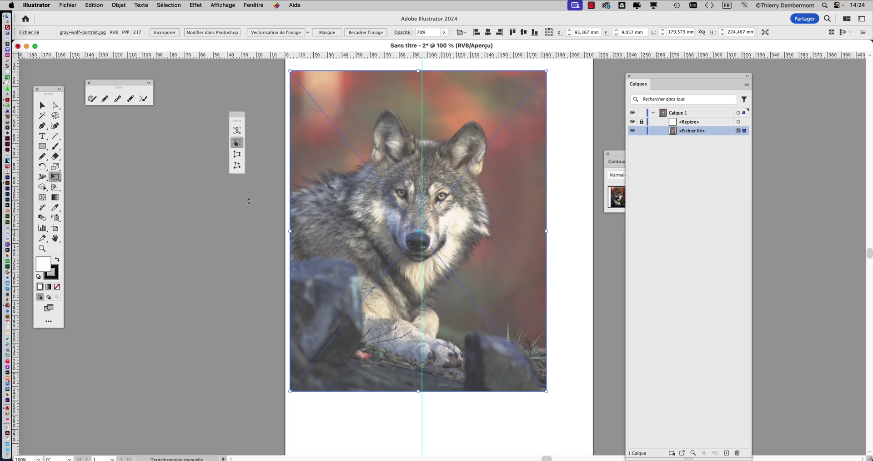
left_click_drag(270, 65, 259, 76)
left_click_drag(373, 205, 380, 200)
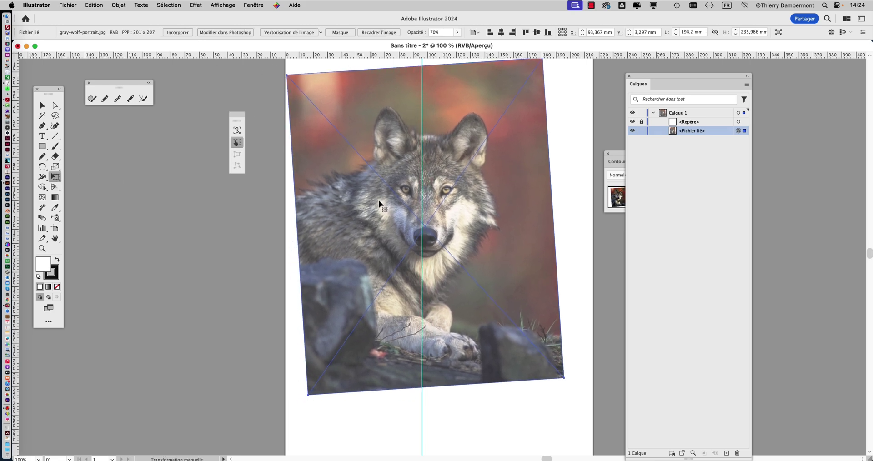
left_click_drag(570, 150, 569, 144)
left_click_drag(498, 176, 493, 178)
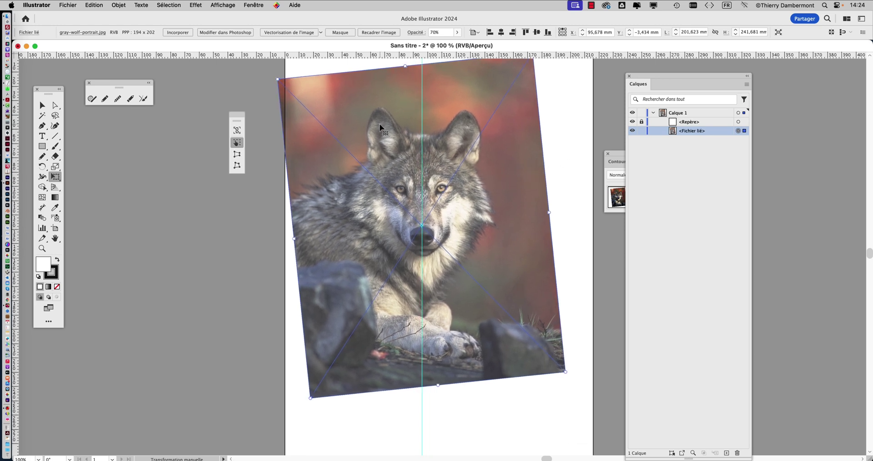
left_click(42, 105)
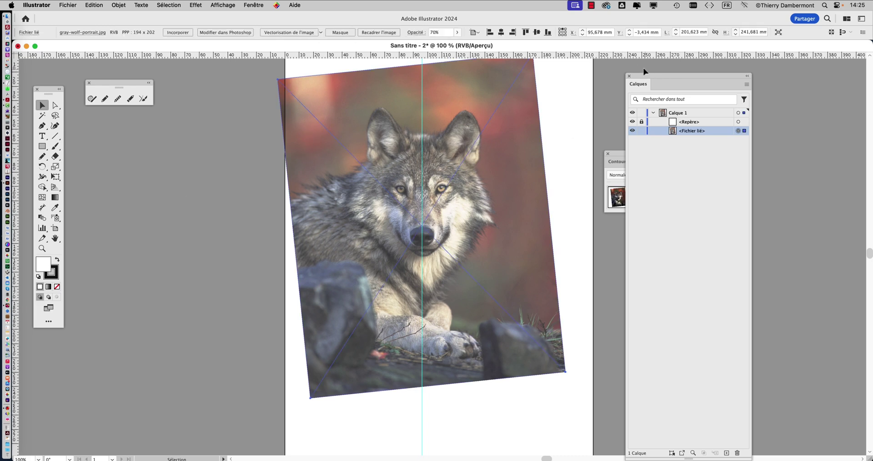
Step: Move the Layers panel away from the artboard, then show the Links panel and place it beside the wolf's head
left_click_drag(640, 76, 719, 94)
left_click_drag(346, 146, 310, 141)
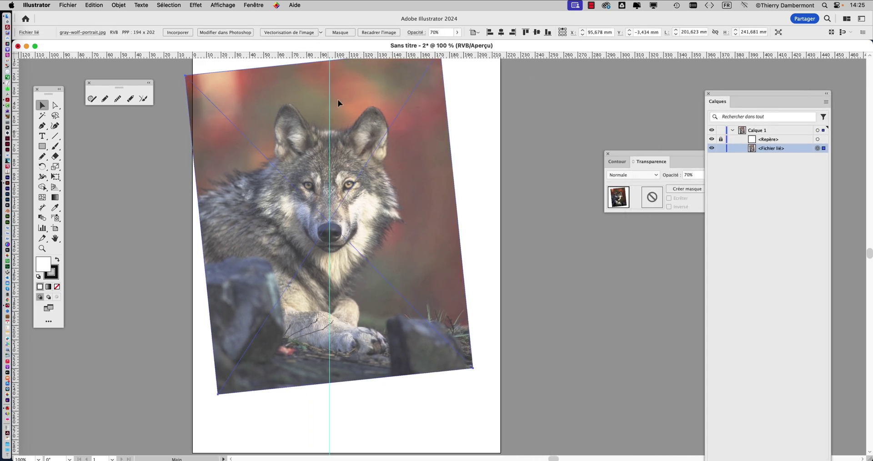
left_click(250, 6)
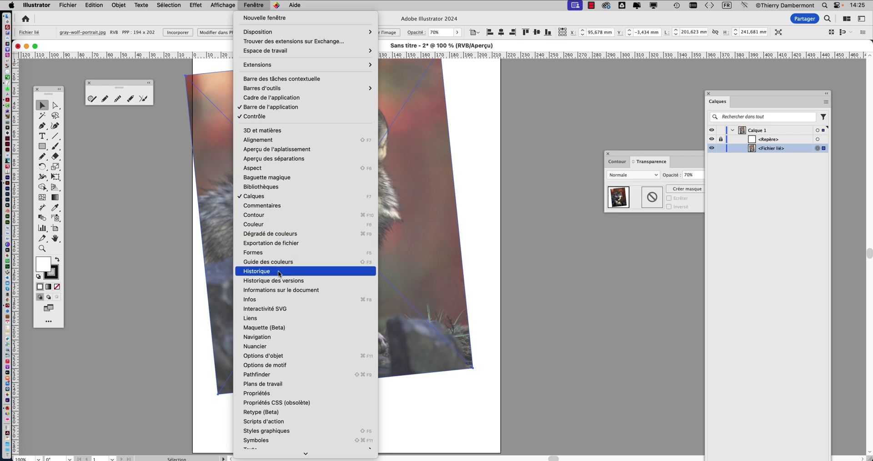
left_click(285, 316)
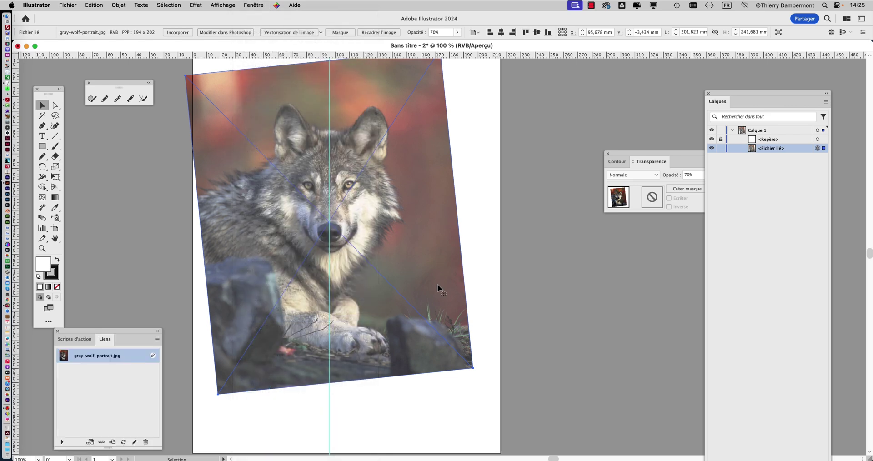
left_click_drag(143, 329, 542, 81)
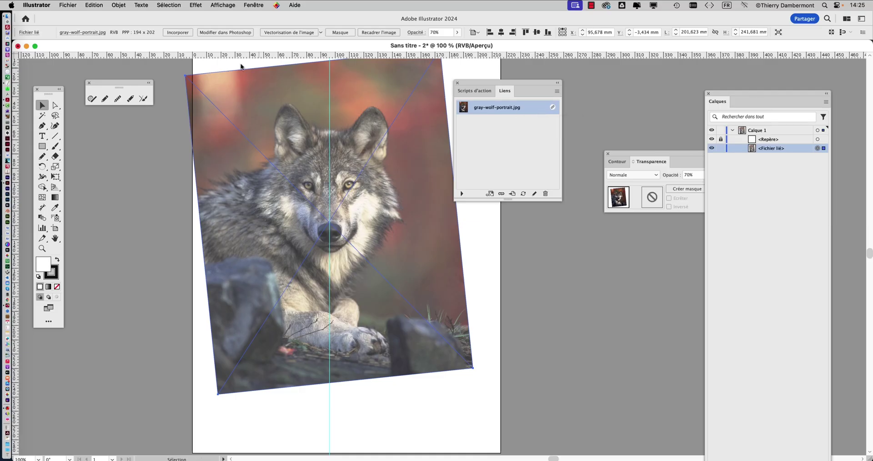
Step: Crop the linked wolf photo to about 162 x 168 mm around the head and chest, accepting that a copy is embedded
left_click(119, 5)
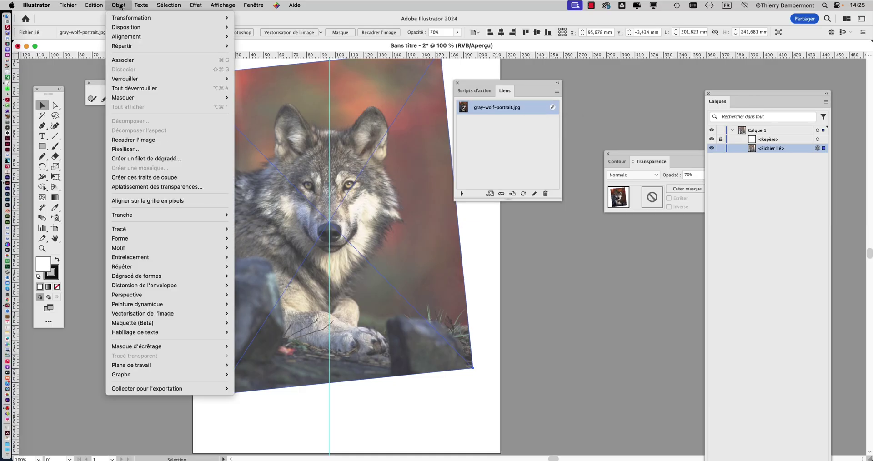
left_click(121, 140)
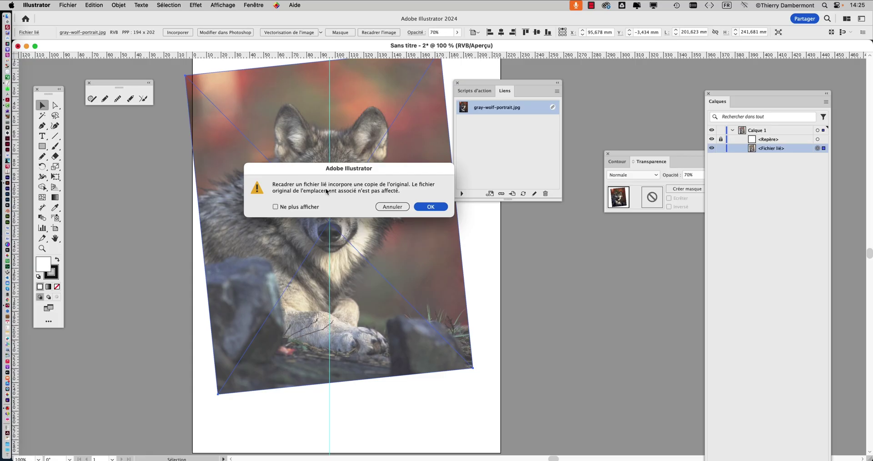
left_click(769, 262)
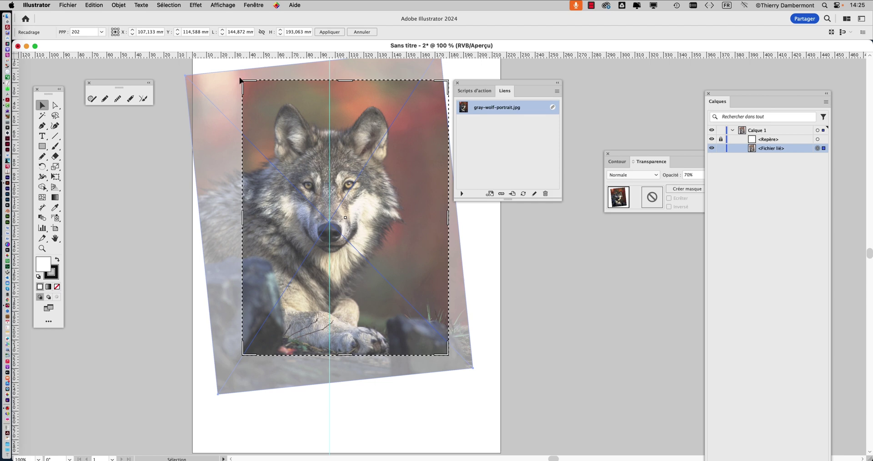
left_click_drag(244, 83, 218, 88)
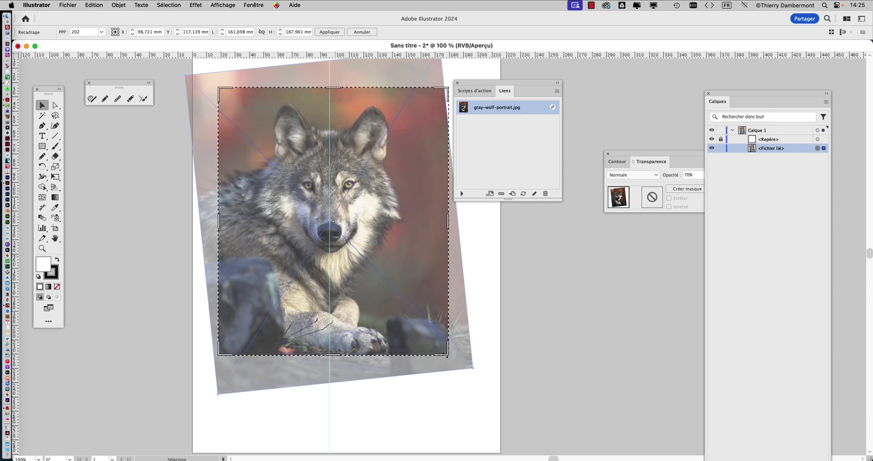
left_click_drag(448, 356, 449, 326)
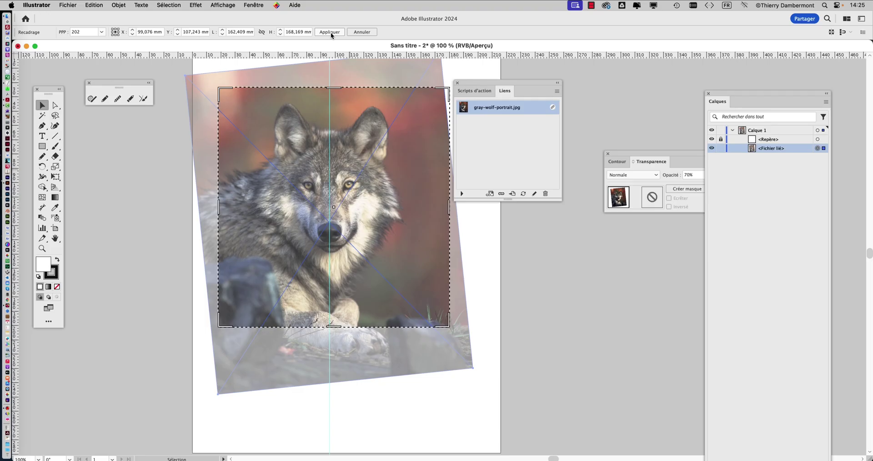
left_click(331, 32)
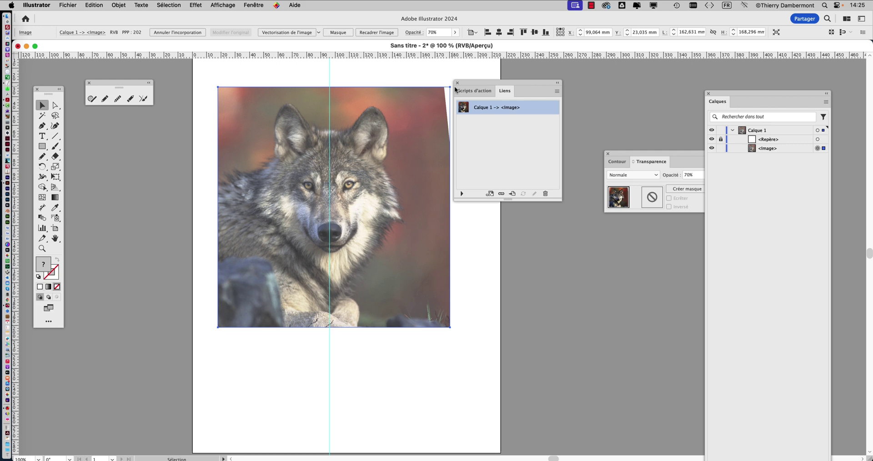
Step: Make the Links panel wider and shorter, and move it clear of the wolf photo
left_click_drag(464, 83, 466, 82)
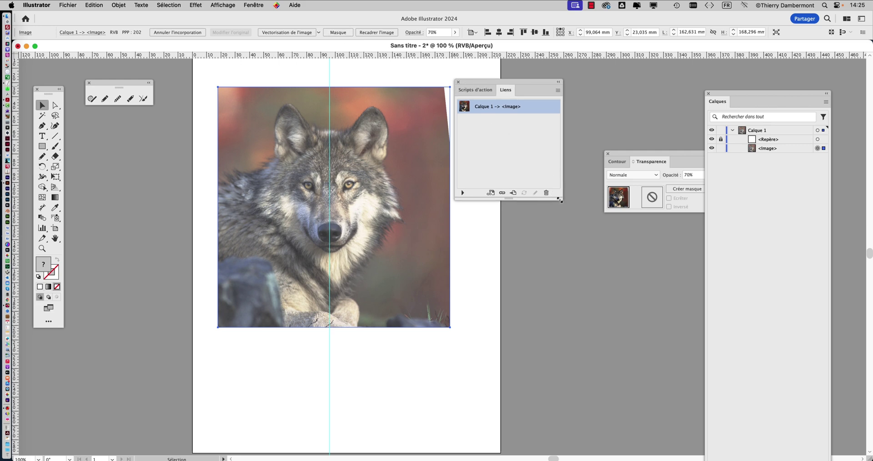
left_click_drag(562, 200, 605, 159)
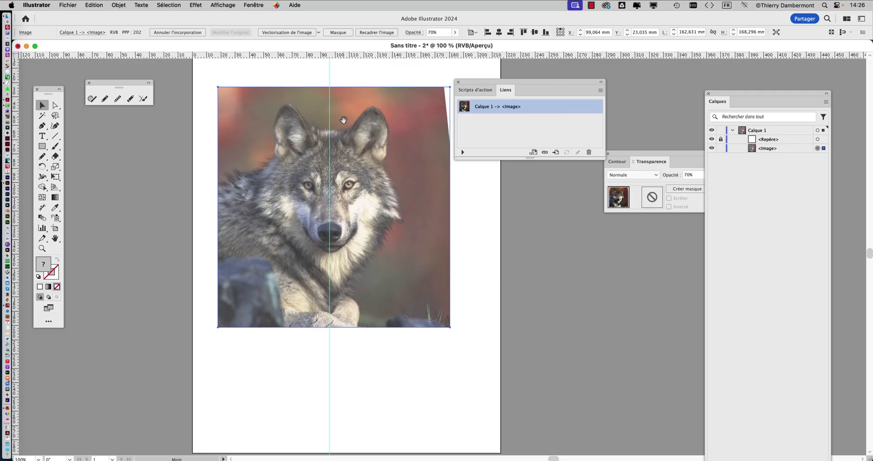
key("space")
left_click_drag(364, 150, 341, 155)
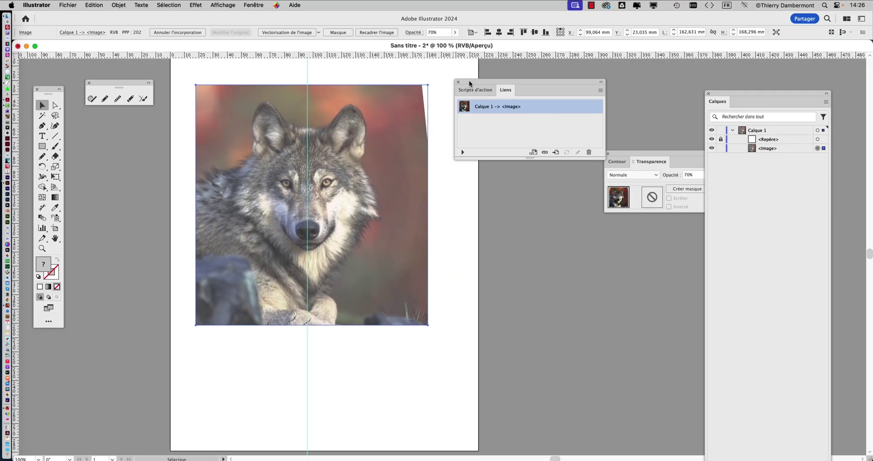
left_click_drag(469, 84, 483, 80)
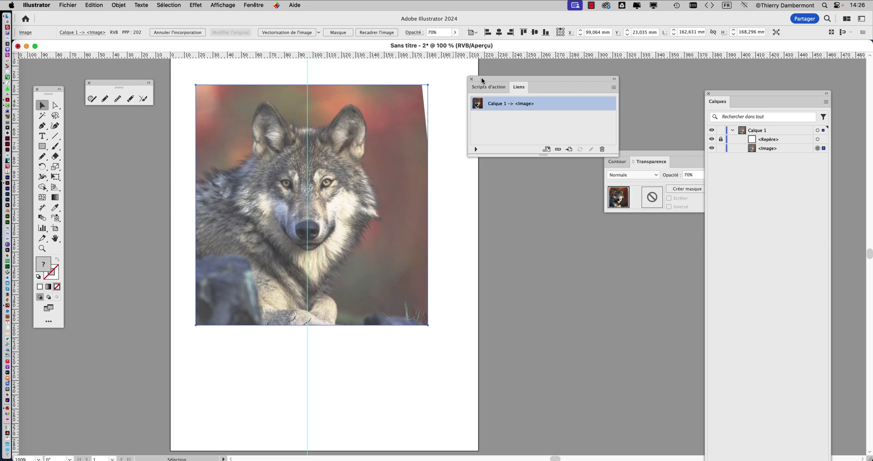
Step: Undo the crop of the wolf photo and deselect the photo
key("super+z")
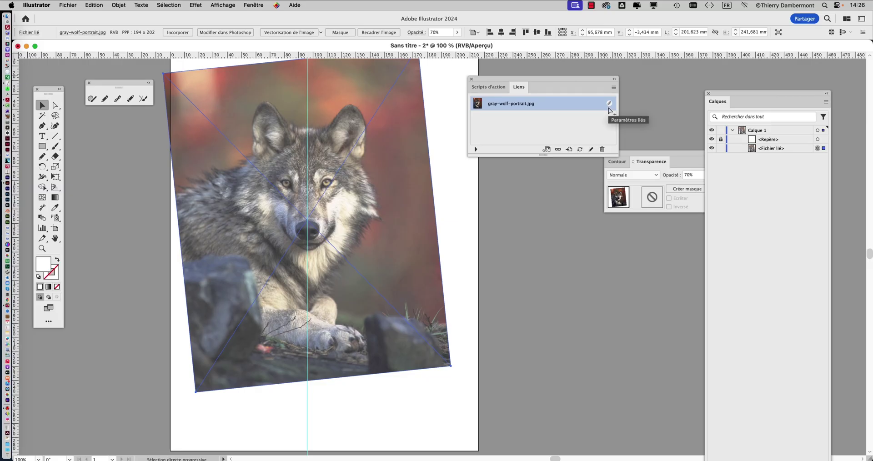
left_click(520, 228)
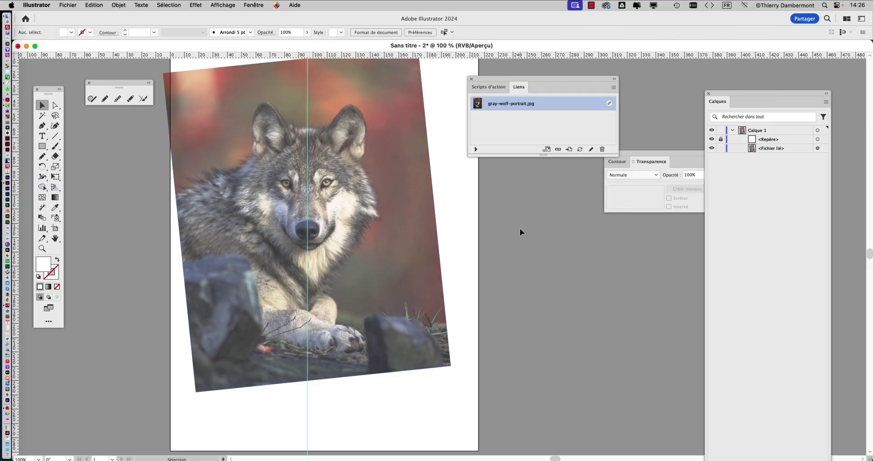
Step: Collapse and lock the layer holding the wolf photo and guide, and rename it modele
left_click(733, 130)
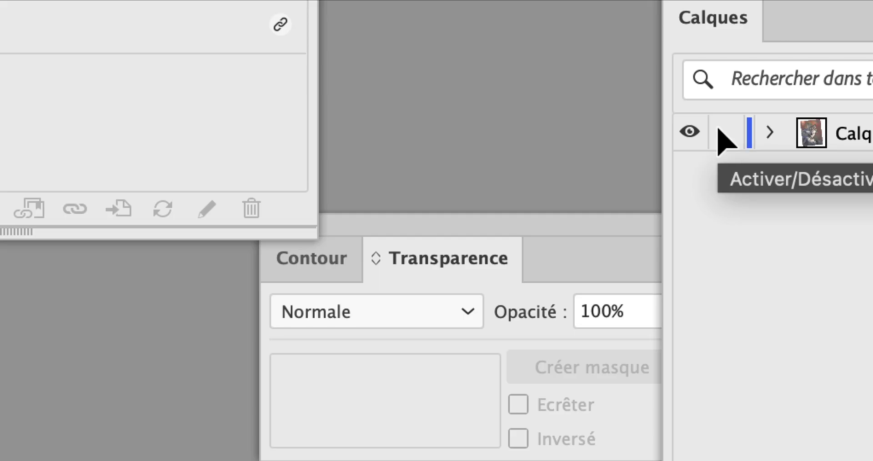
left_click(724, 132)
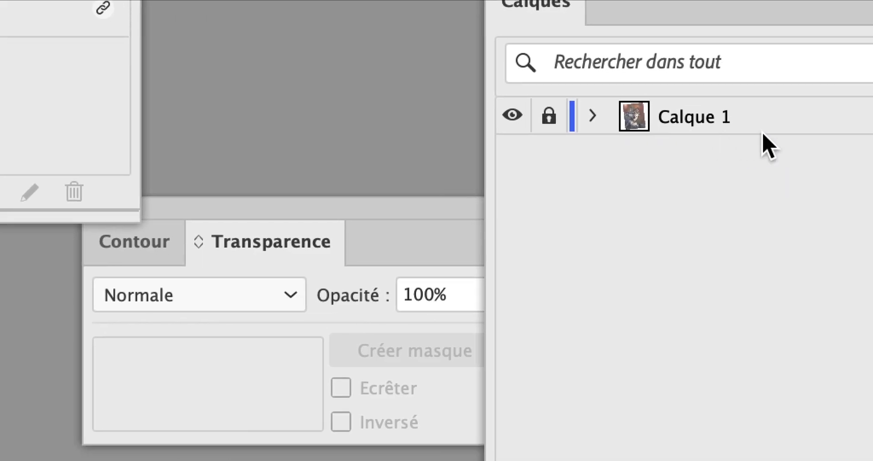
double_click(855, 134)
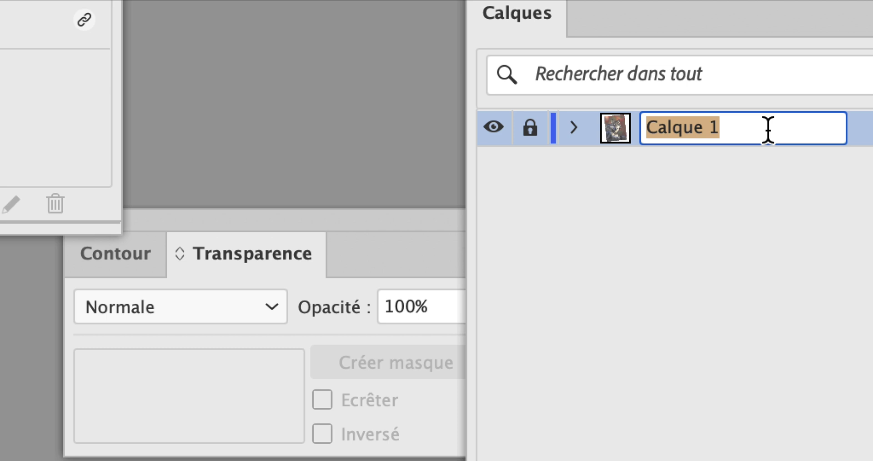
type("modele")
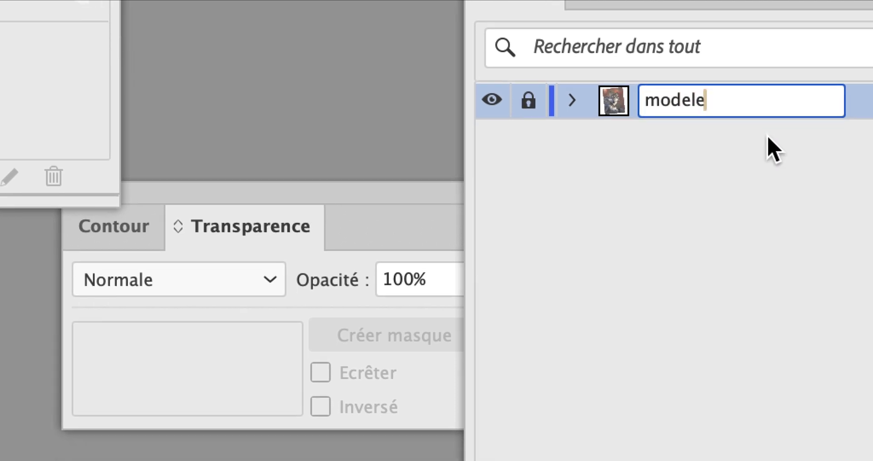
key("Return")
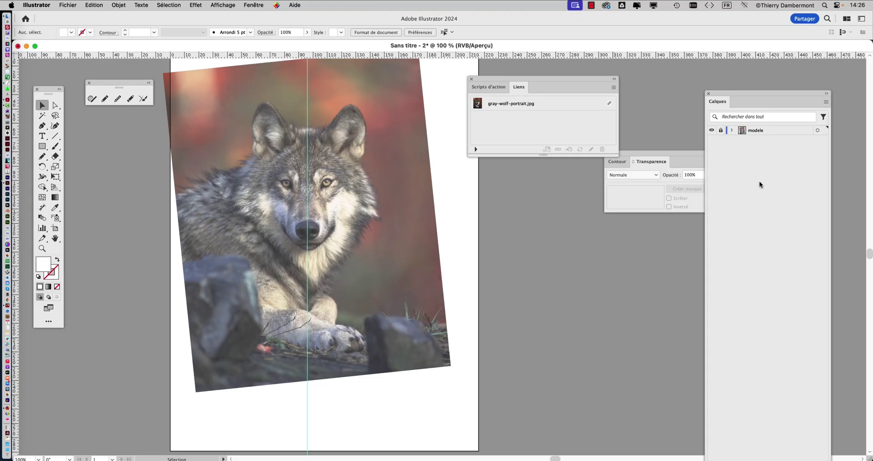
Step: Move the Layers panel up beside the artboard, make it much shorter, and set its row size to a custom 70 pixels
left_click_drag(741, 97, 679, 35)
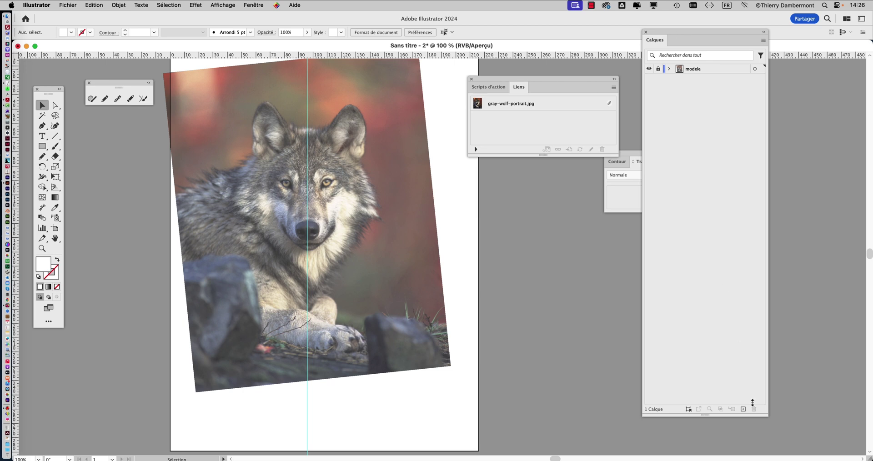
left_click_drag(766, 413, 755, 168)
left_click(749, 41)
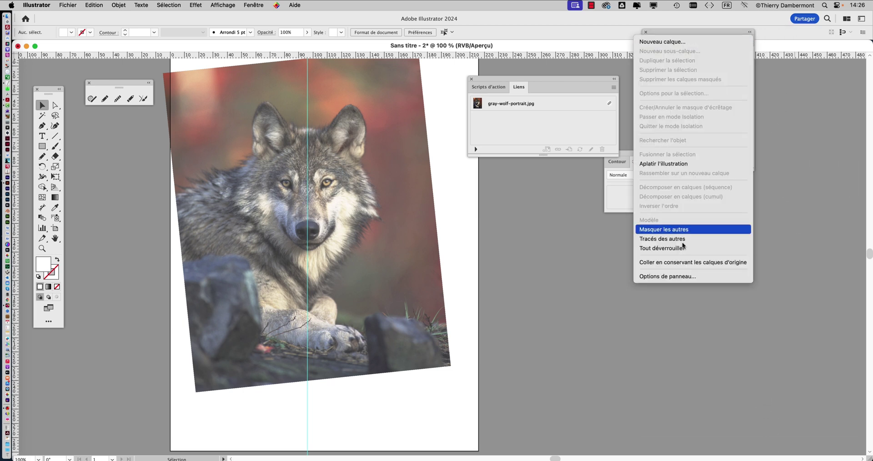
left_click(691, 276)
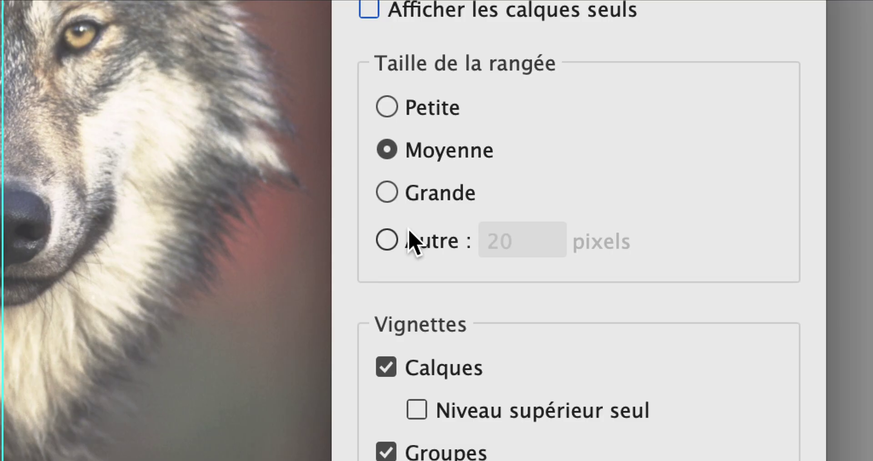
left_click(411, 241)
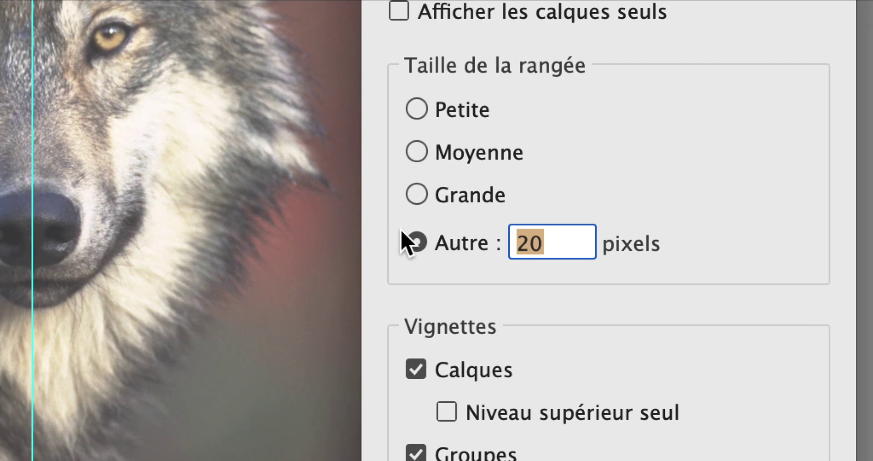
type("70")
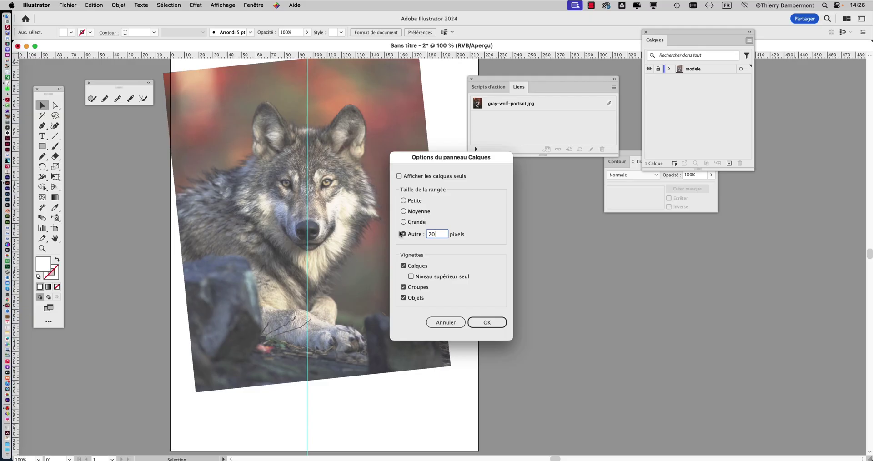
left_click(501, 323)
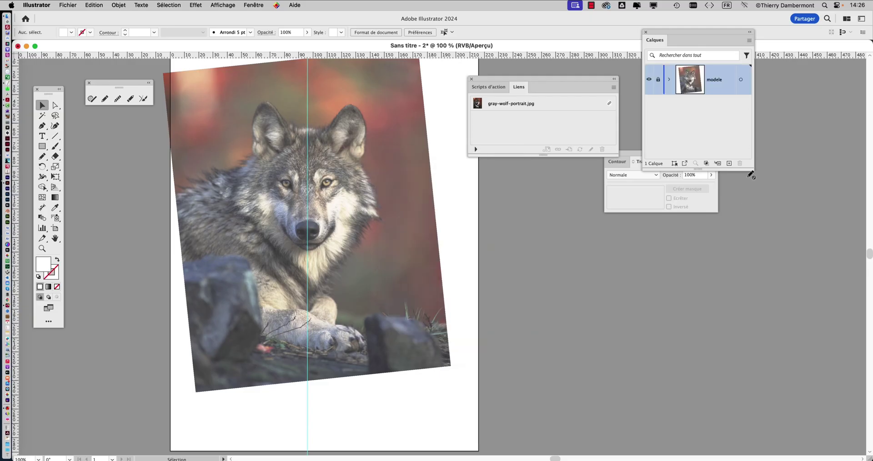
Step: Move the Transparency panel group clear of the Layers panel and close it, and close the Links panel group
left_click_drag(637, 157, 594, 253)
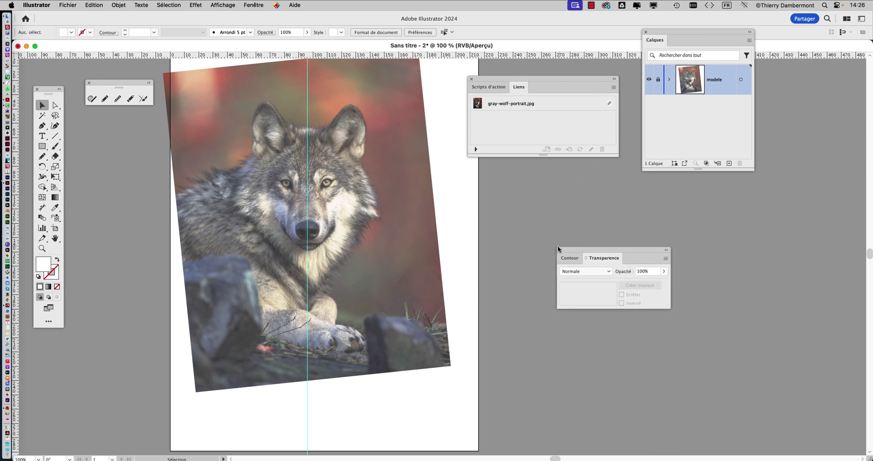
left_click(561, 251)
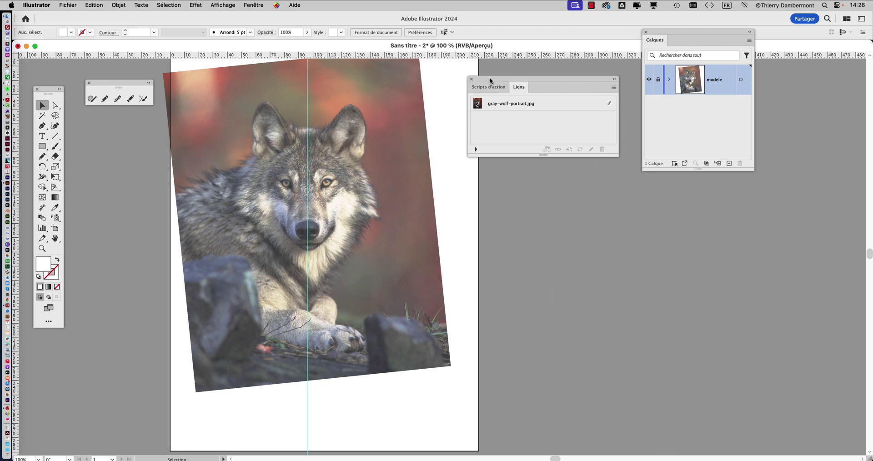
left_click(472, 78)
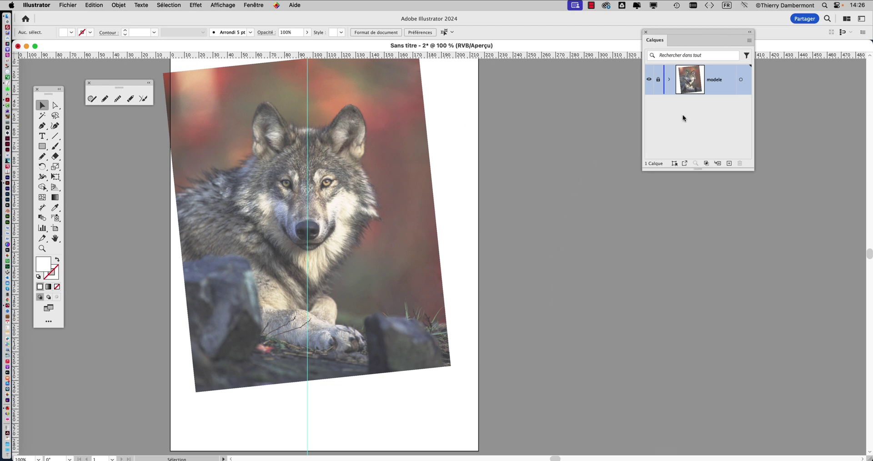